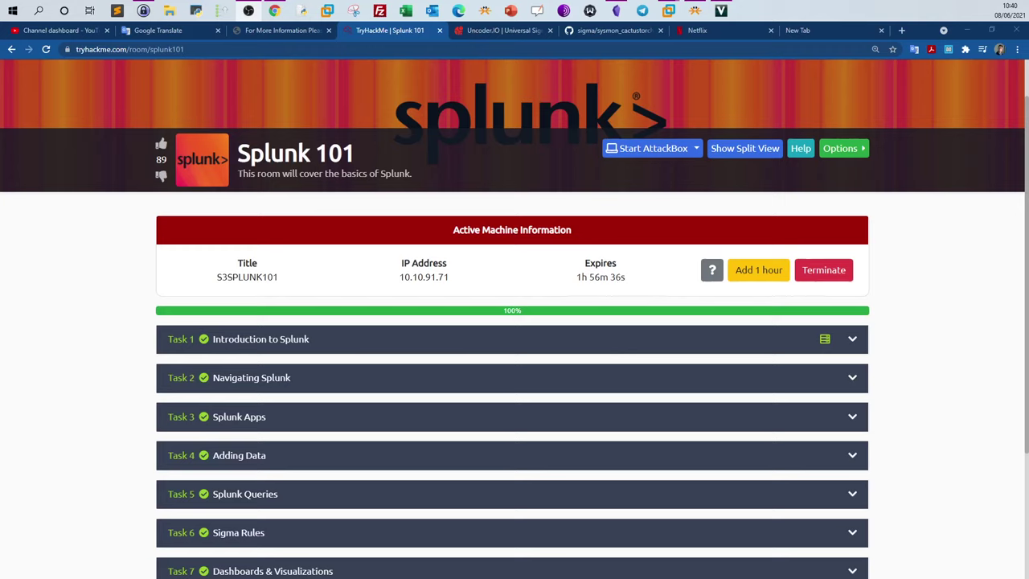
# Step: Go to the TryHackMe dashboard, open the Cyber Defense learning path and enter its Splunk 101 room
pyautogui.moveTo(236, 153); pyautogui.dragTo(395, 162)
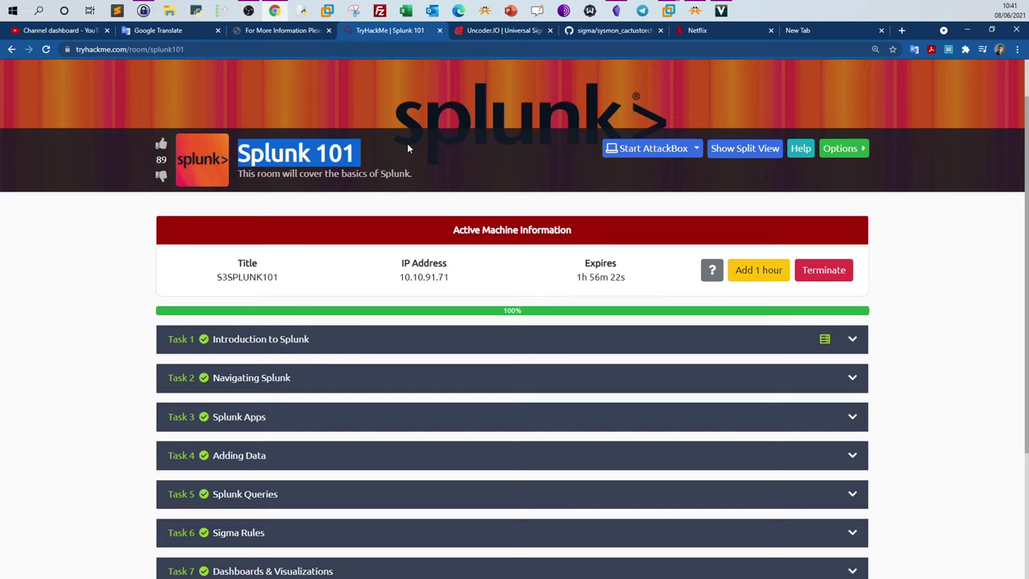
pyautogui.scroll(1, 408, 148)
pyautogui.click(87, 84)
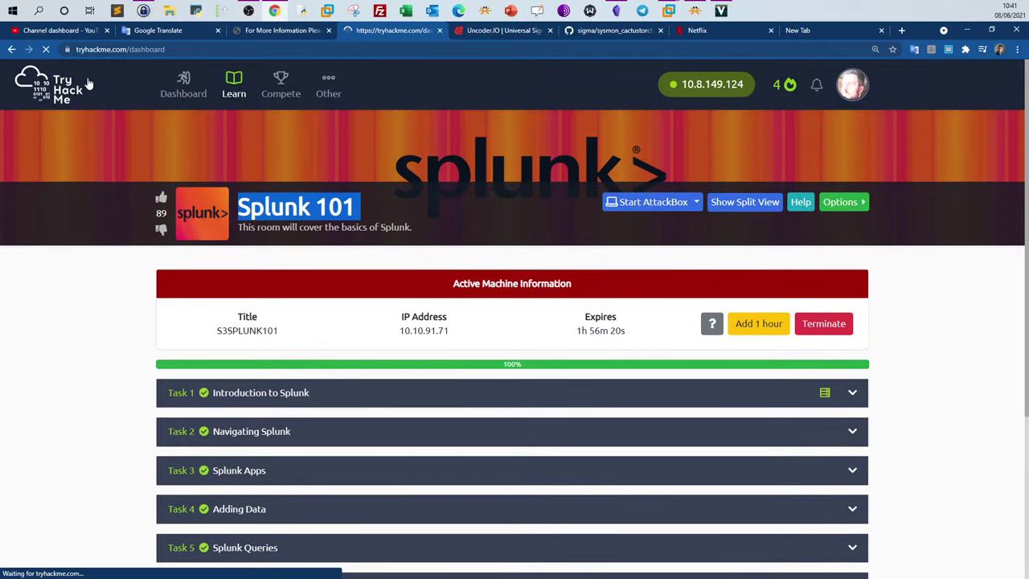
pyautogui.click(828, 223)
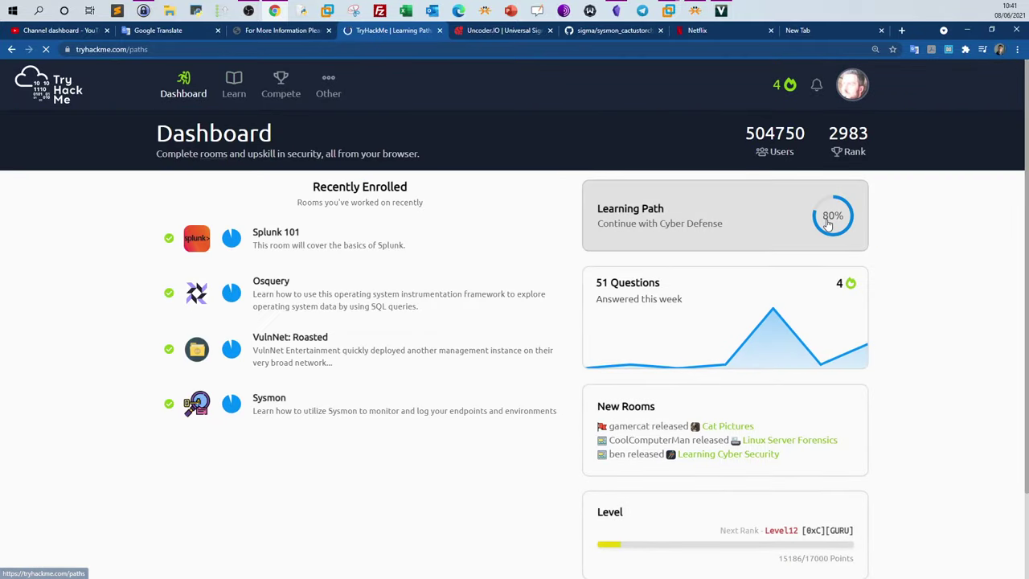
pyautogui.scroll(-1, 295, 342)
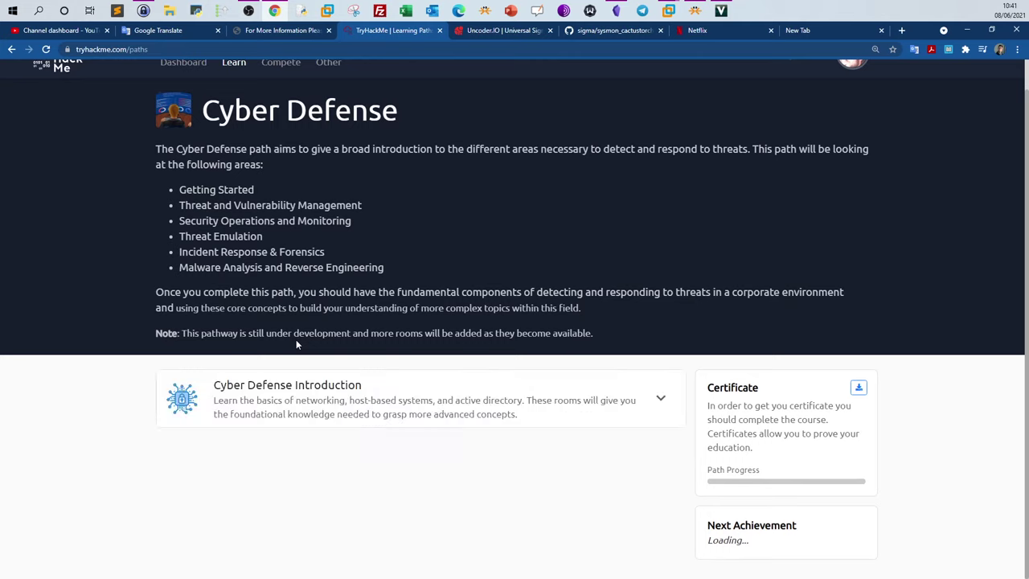
pyautogui.scroll(-8, 298, 340)
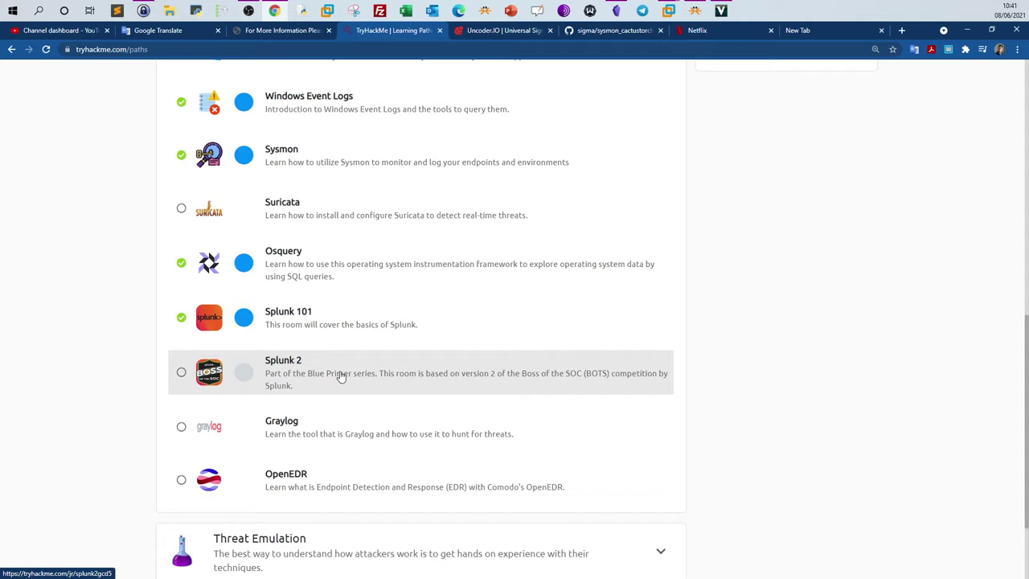
pyautogui.click(297, 329)
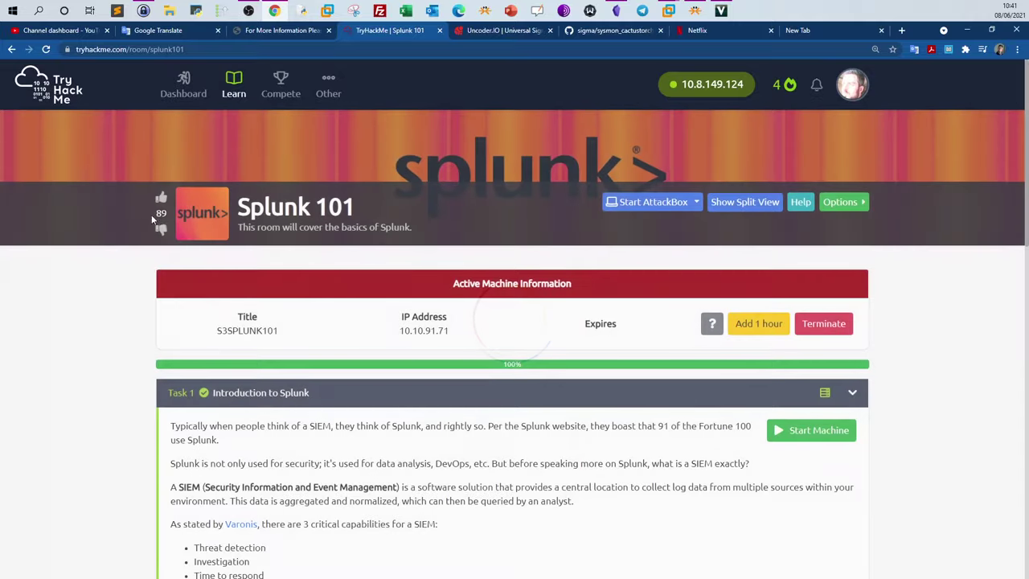
# Step: Collapse the Introduction to Splunk task so the room's full task list can be viewed
pyautogui.scroll(-2, 169, 231)
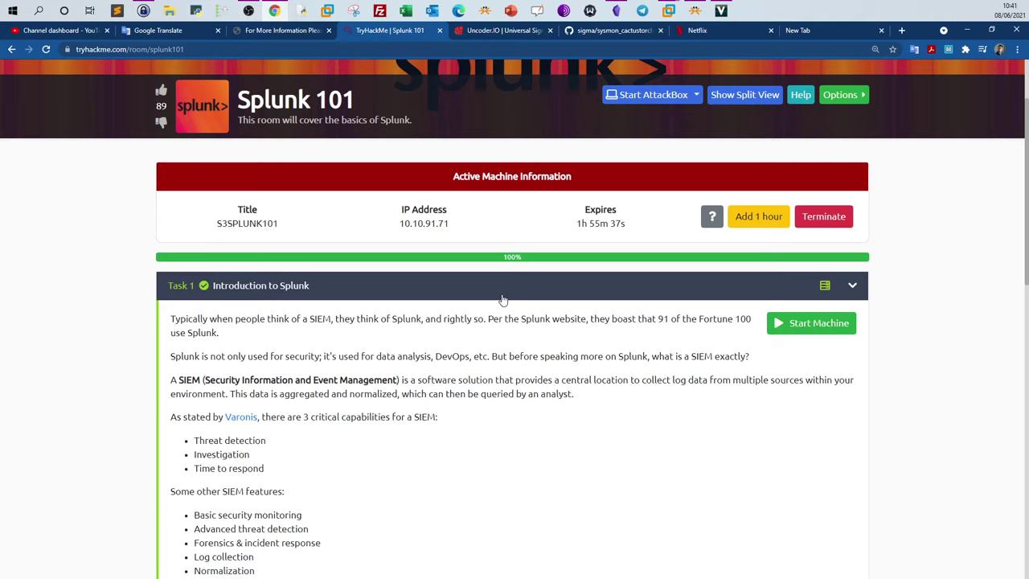
pyautogui.click(338, 288)
pyautogui.scroll(-2, 286, 342)
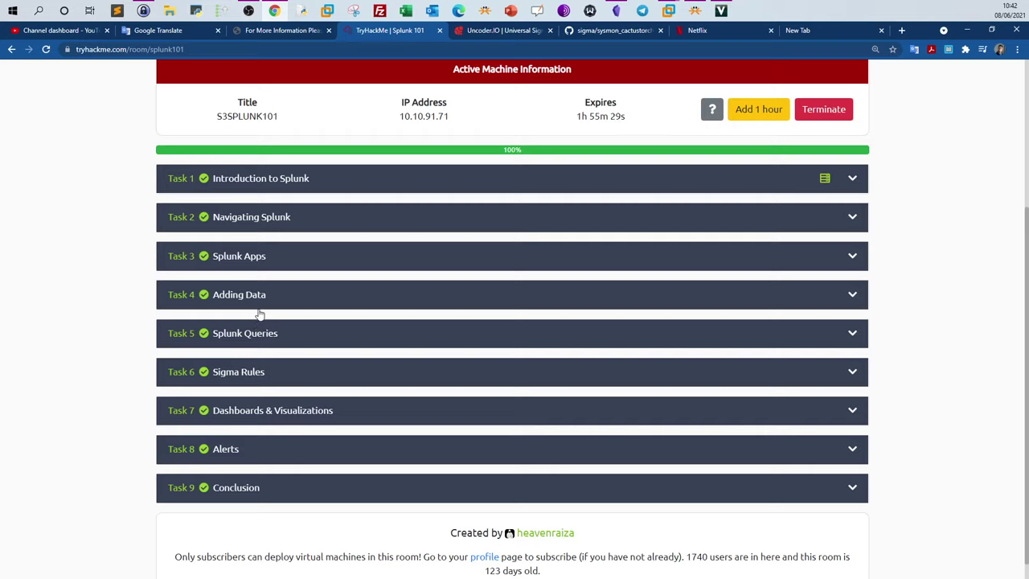
# Step: Switch to the Kali virtual machine in VMware Workstation and load Splunk at 127.0.0.1:8000 in its browser
pyautogui.moveTo(668, 11)
pyautogui.click(703, 64)
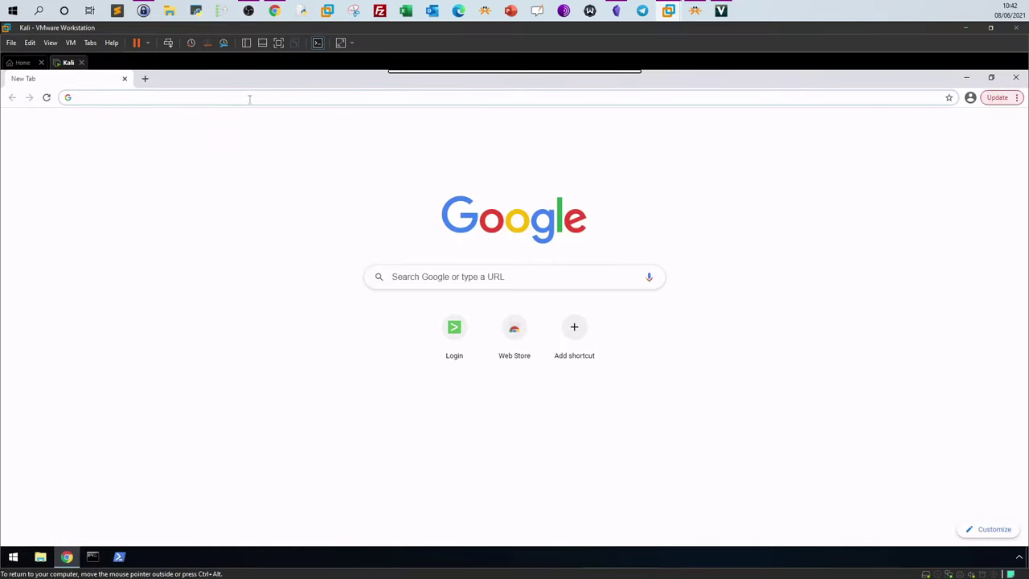
pyautogui.write('127')
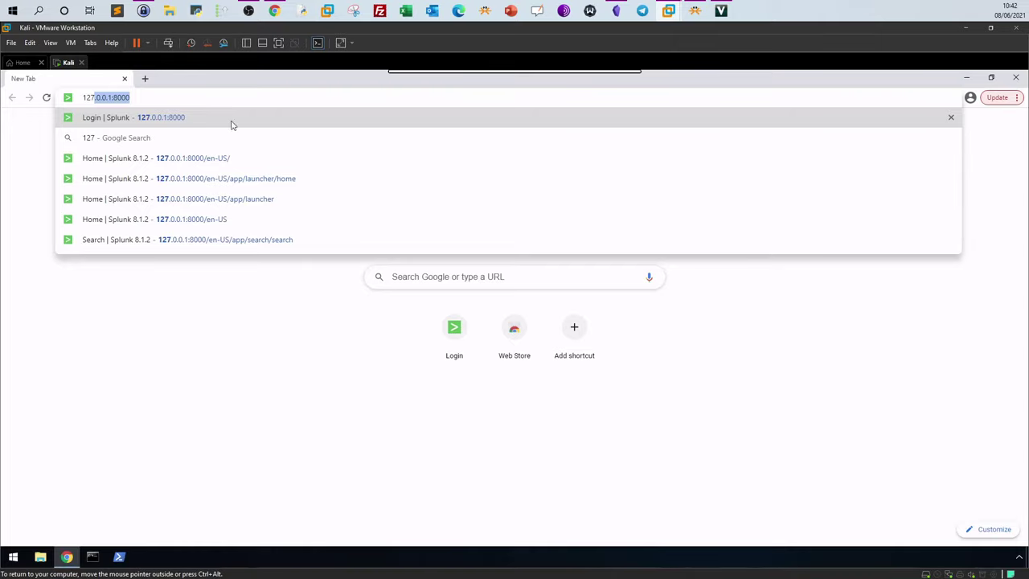
pyautogui.press('Return')
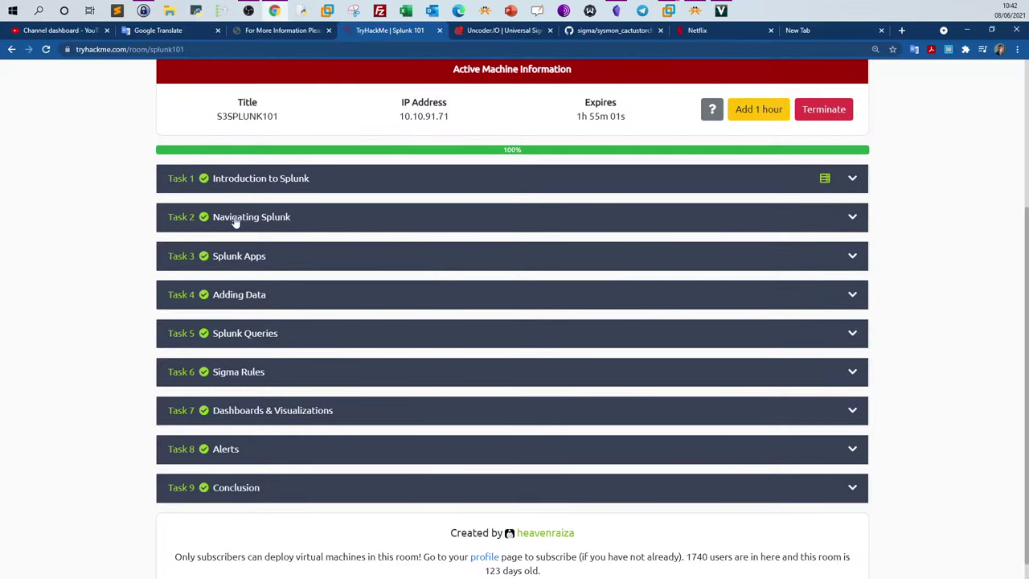
# Step: Return to the TryHackMe room in Chrome, skim the Navigating Splunk task and collapse it
pyautogui.click(221, 222)
pyautogui.scroll(-15, 273, 353)
pyautogui.scroll(15, 272, 351)
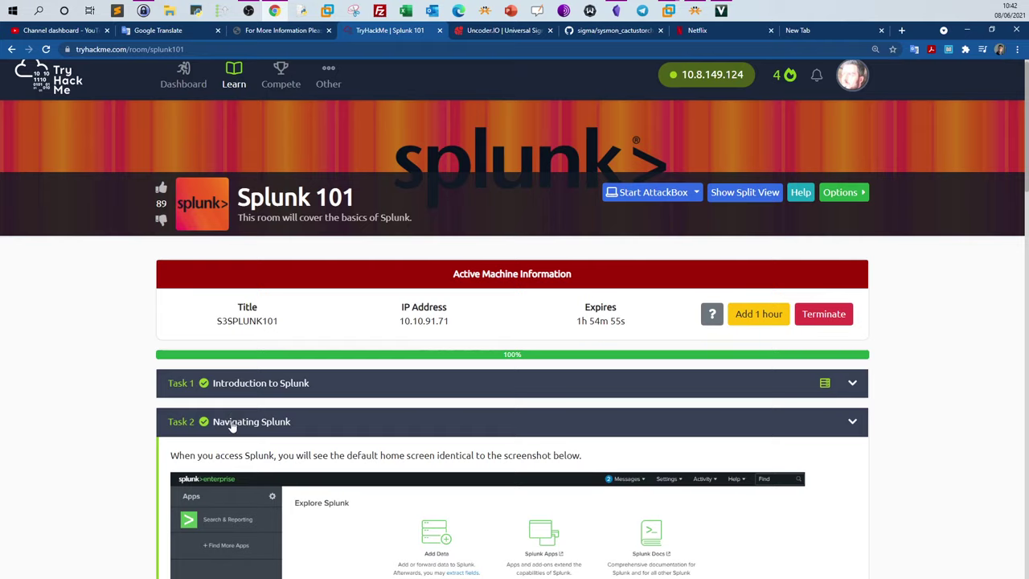
pyautogui.click(233, 421)
# Step: Expand the Splunk Apps task and review its add-on upload instructions and questions
pyautogui.scroll(-2, 119, 384)
pyautogui.click(256, 309)
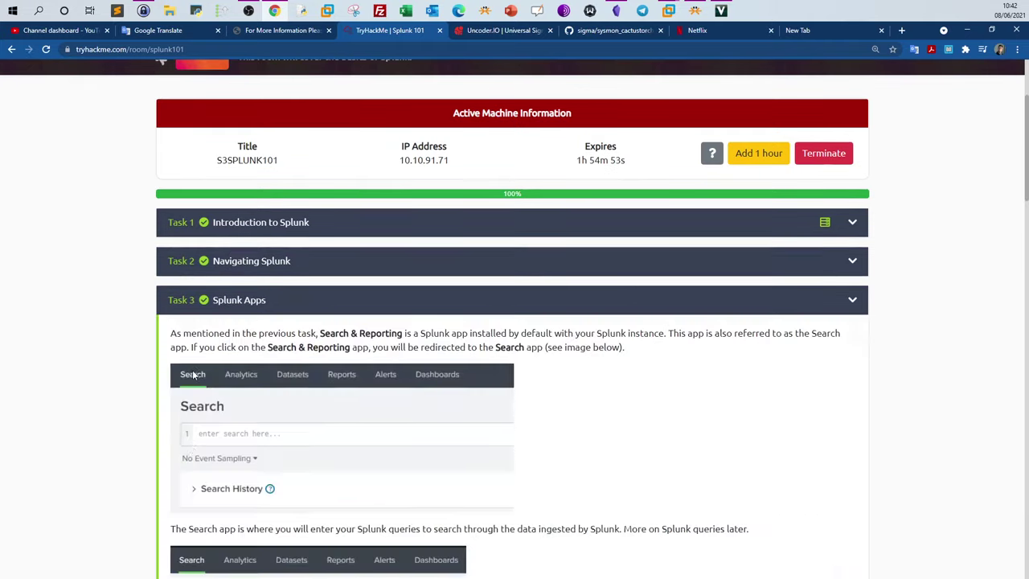
pyautogui.scroll(-15, 190, 360)
pyautogui.scroll(-5, 190, 360)
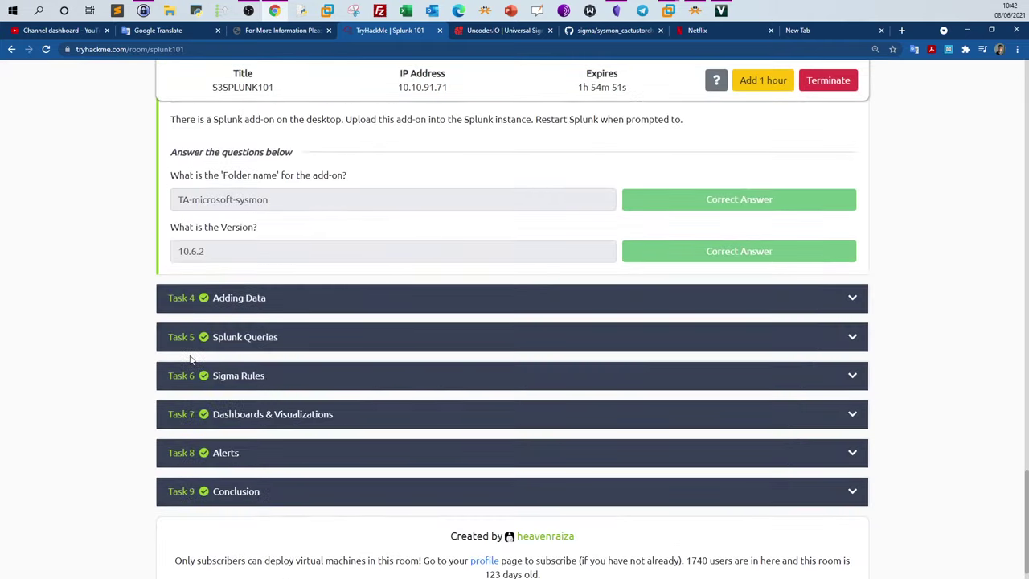
pyautogui.scroll(2, 271, 362)
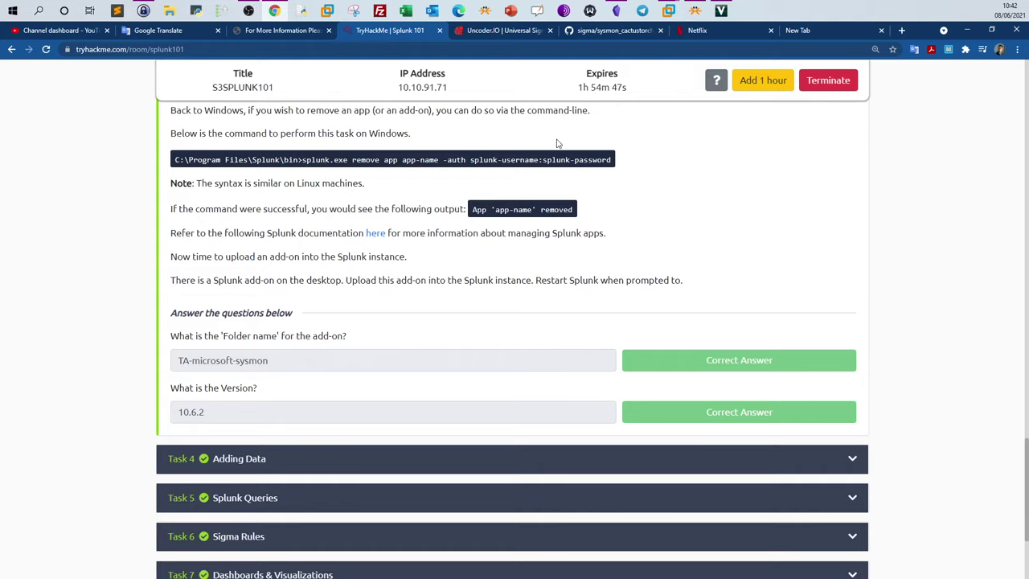
# Step: Switch back to Splunk in the Kali virtual machine and look over its messages and available settings
pyautogui.moveTo(668, 10)
pyautogui.click(697, 73)
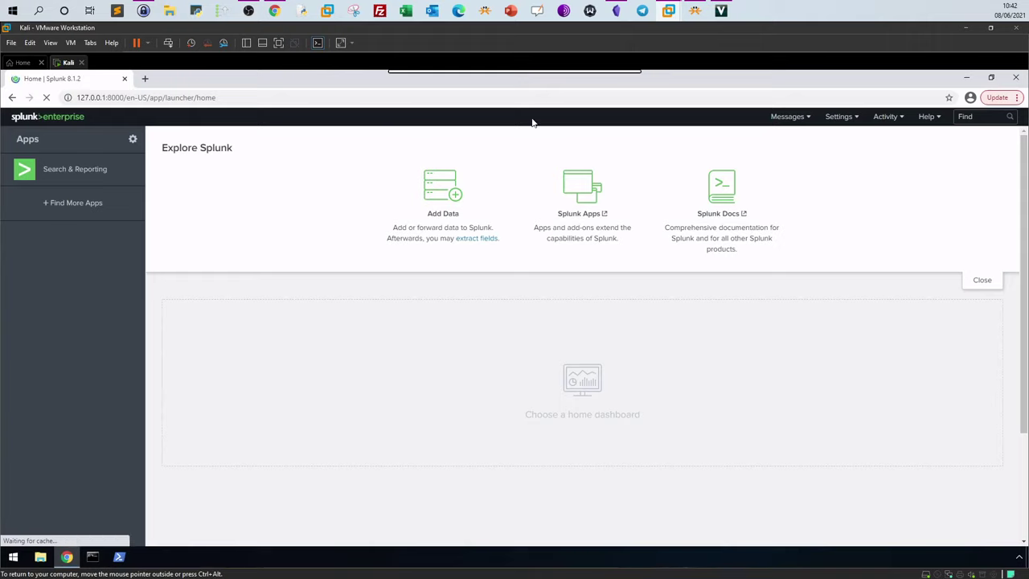
pyautogui.click(802, 125)
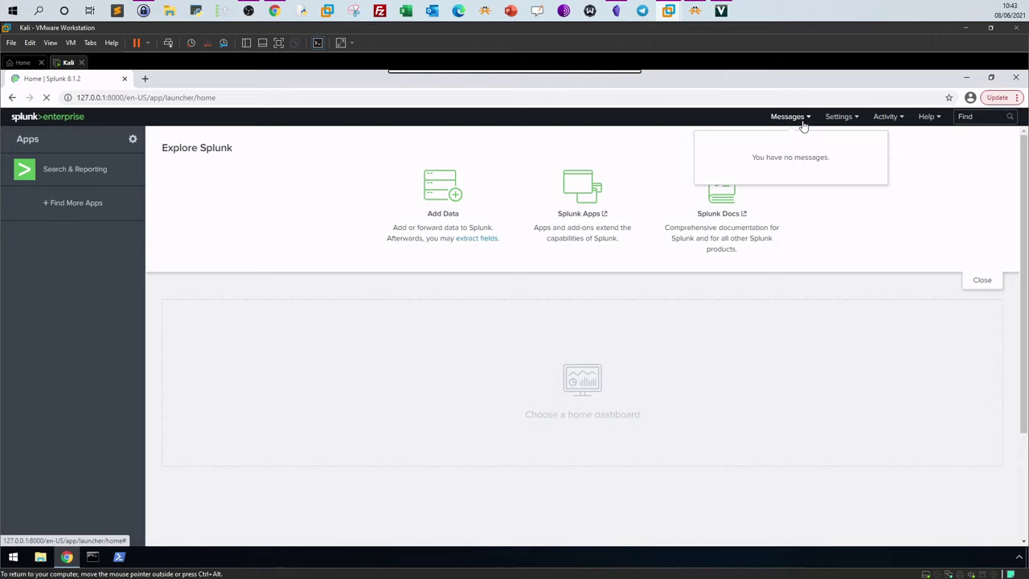
pyautogui.click(855, 123)
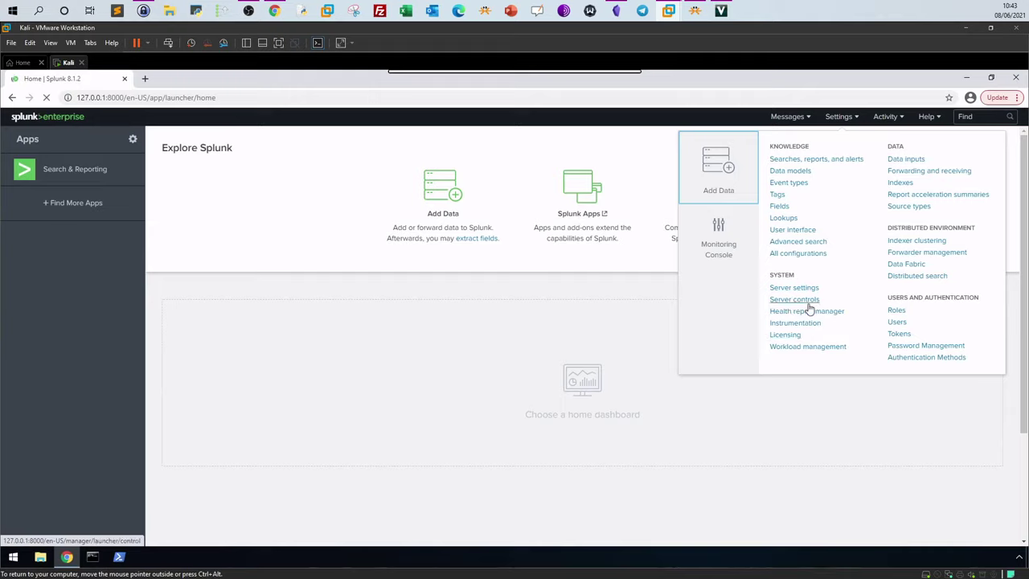
# Step: Examine the Monitoring Console's overview and summary pages, including server version, CPU usage and memory usage, and return to the Splunk home page
pyautogui.click(721, 250)
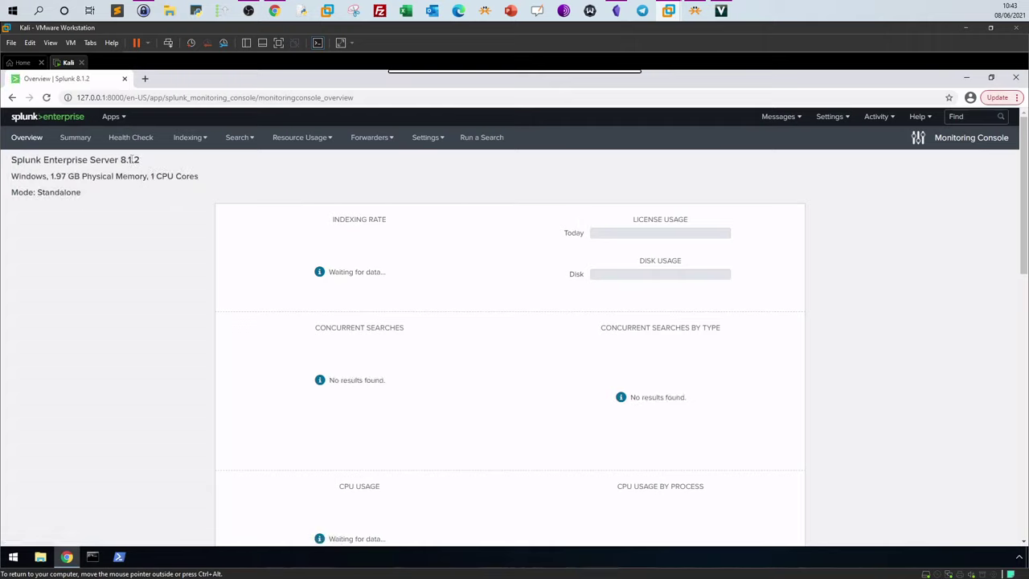
pyautogui.moveTo(130, 160); pyautogui.dragTo(140, 160)
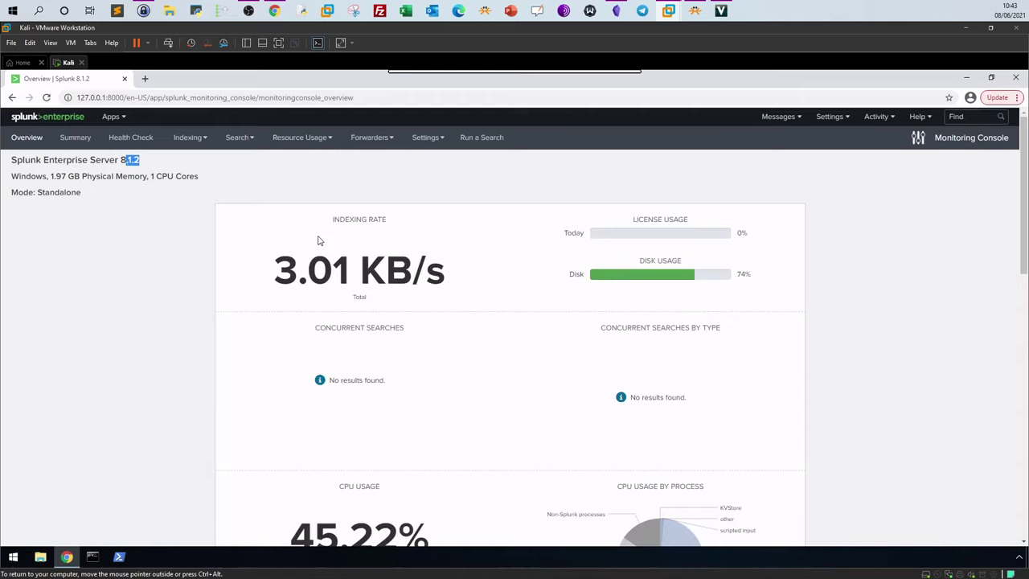
pyautogui.scroll(-7, 317, 240)
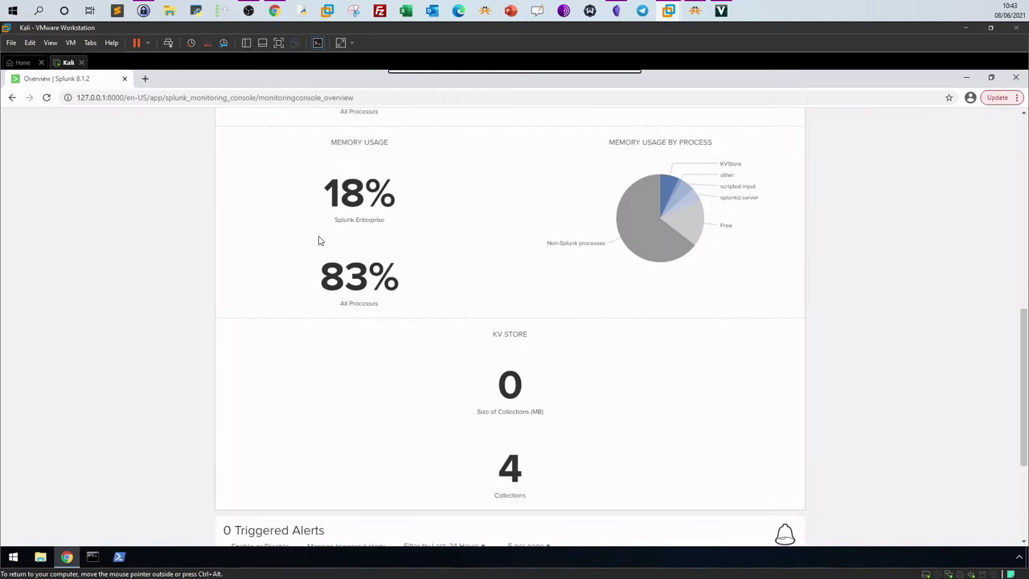
pyautogui.scroll(7, 318, 240)
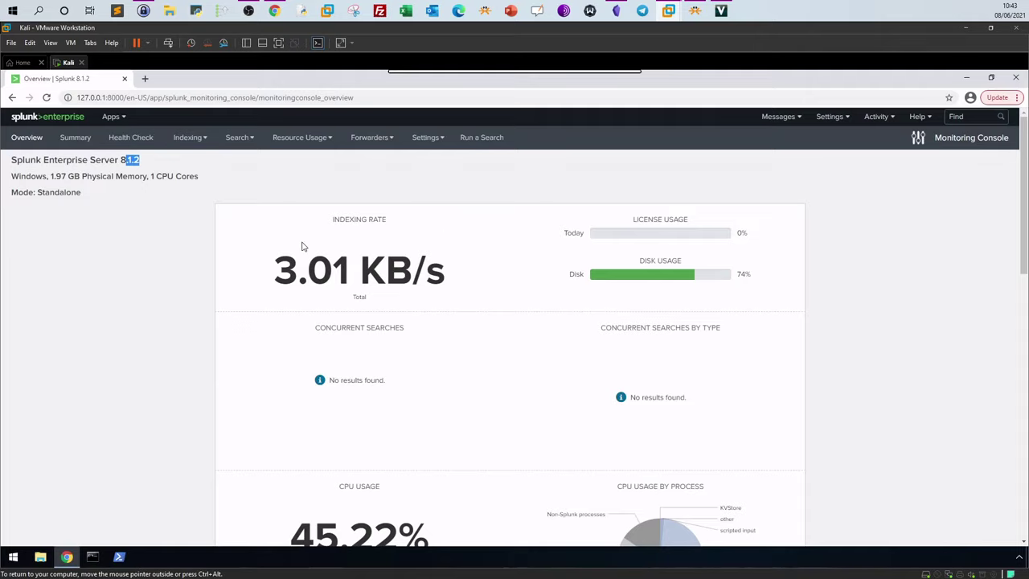
pyautogui.scroll(-2, 302, 246)
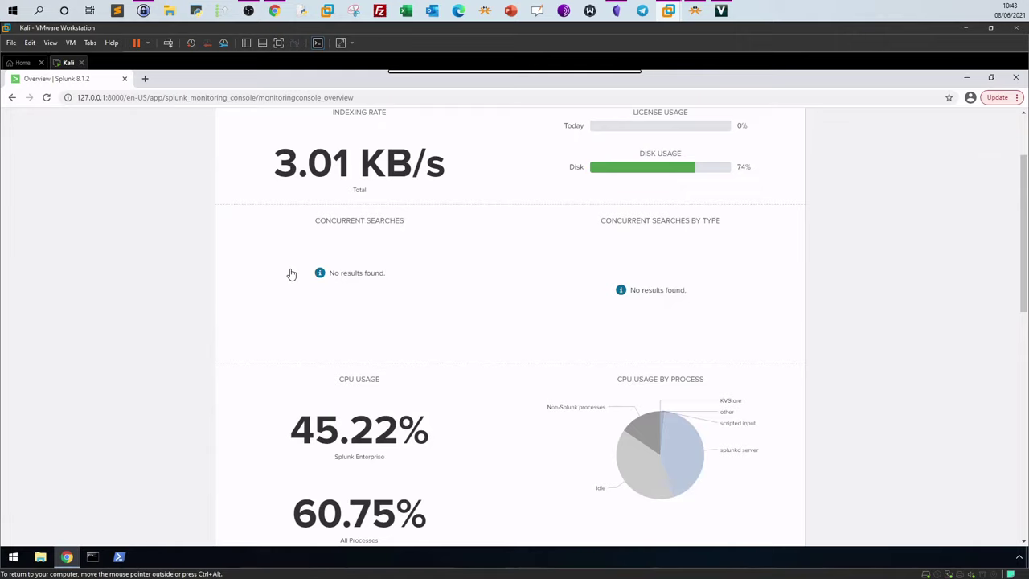
pyautogui.scroll(-1, 292, 274)
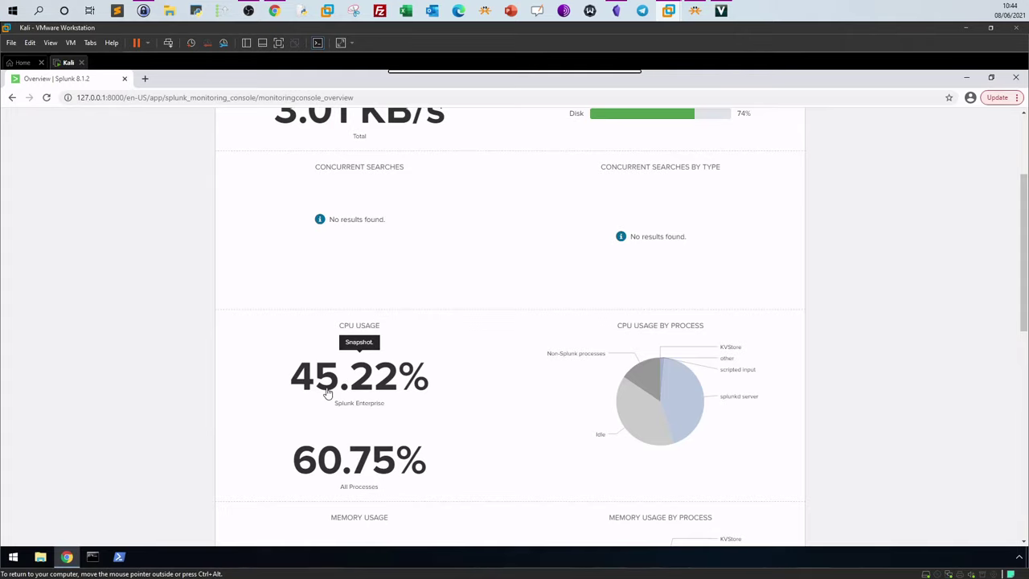
pyautogui.scroll(-3, 327, 392)
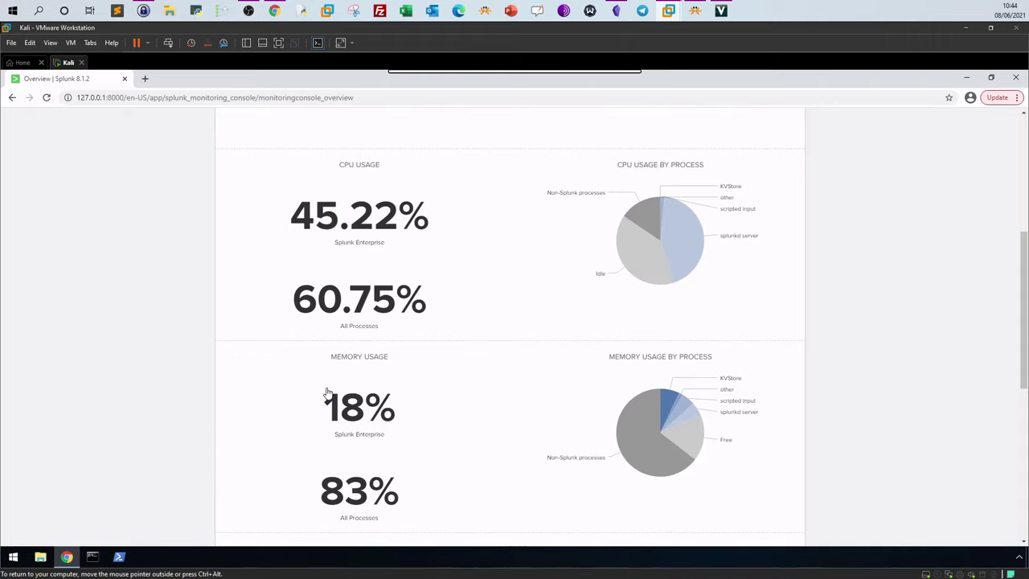
pyautogui.scroll(-2, 327, 393)
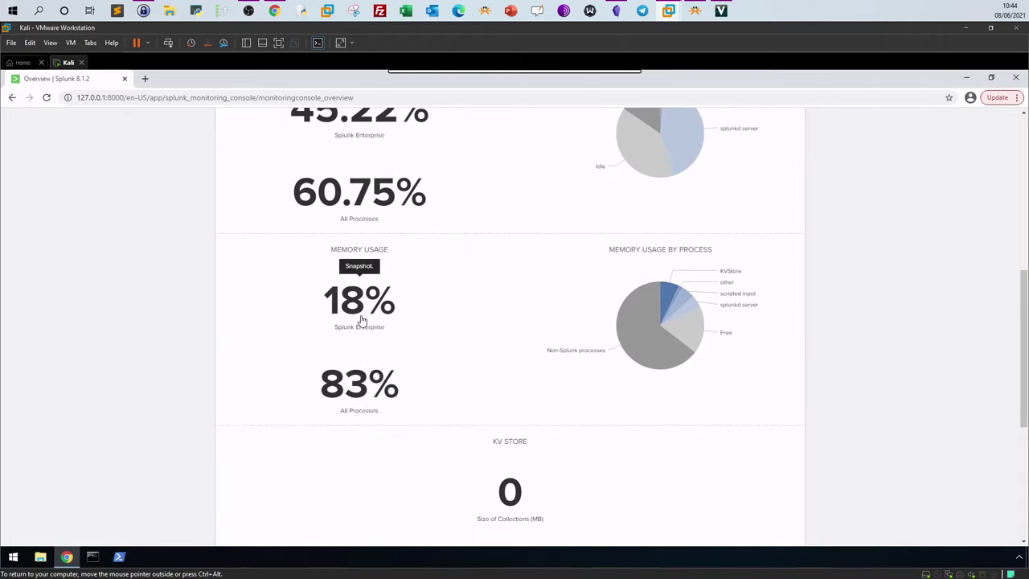
pyautogui.scroll(8, 358, 323)
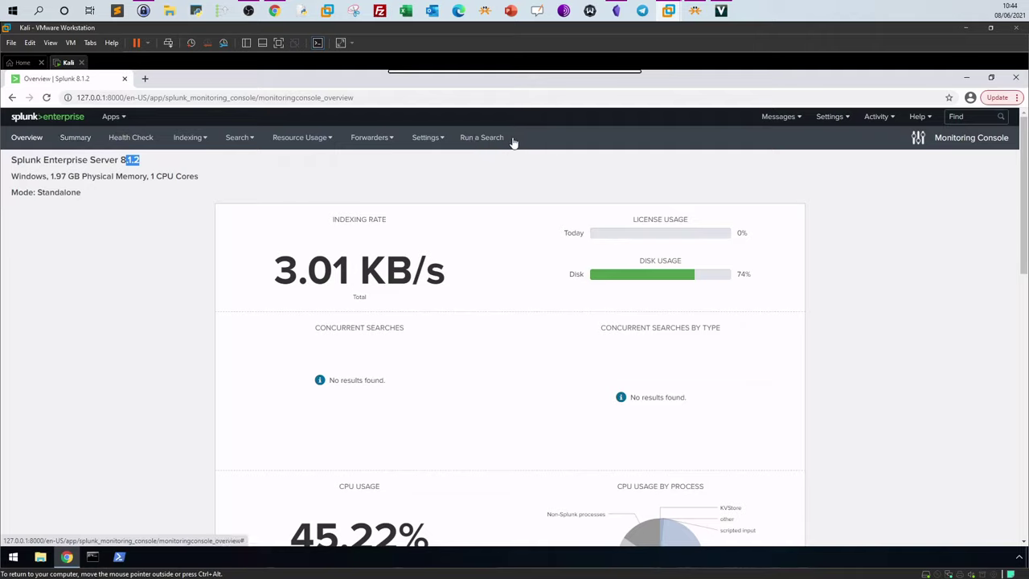
pyautogui.click(75, 137)
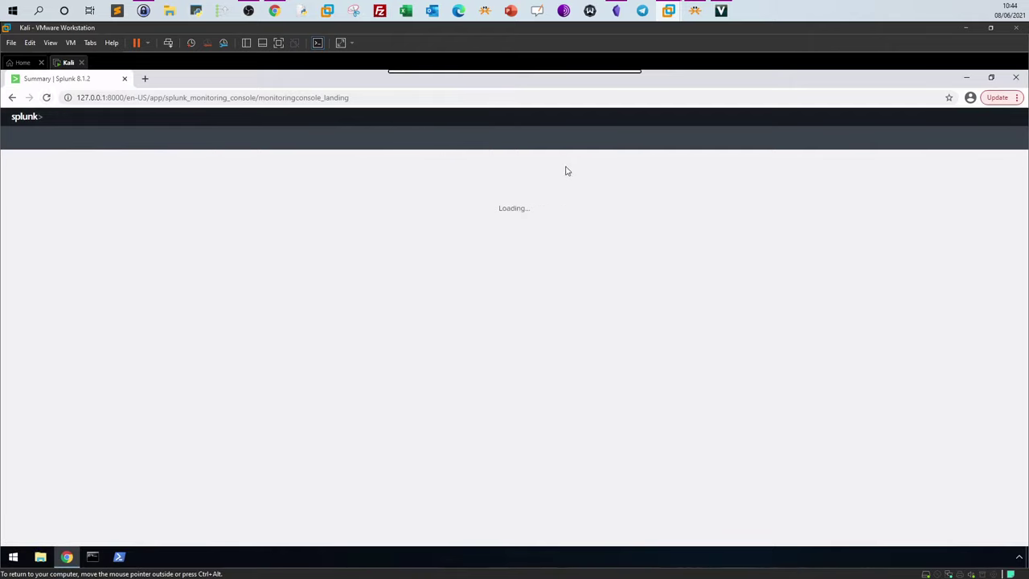
pyautogui.click(13, 98)
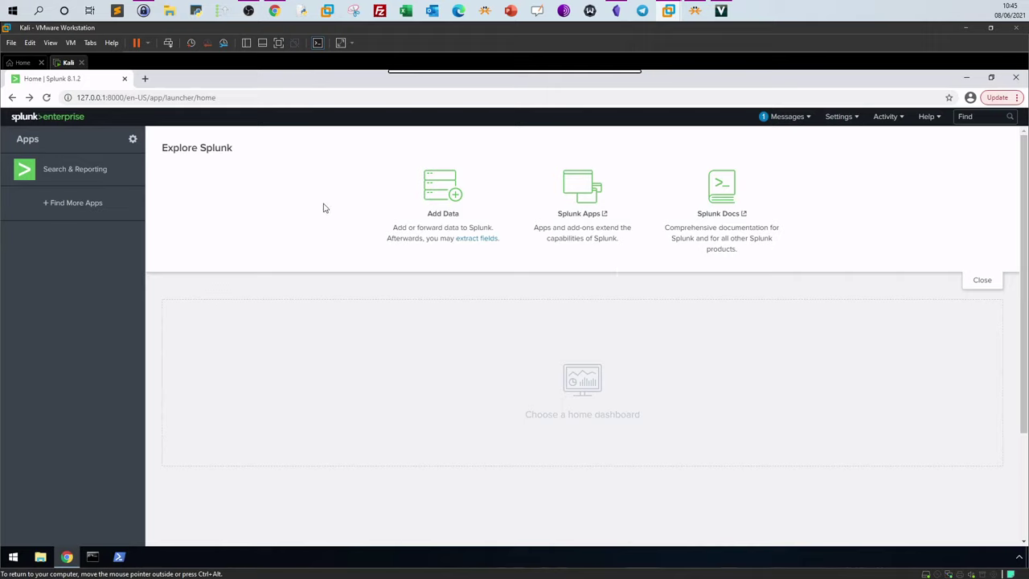
# Step: Look through the catalogue of additional Splunk apps, including the popular ones, and return to the home page
pyautogui.click(87, 210)
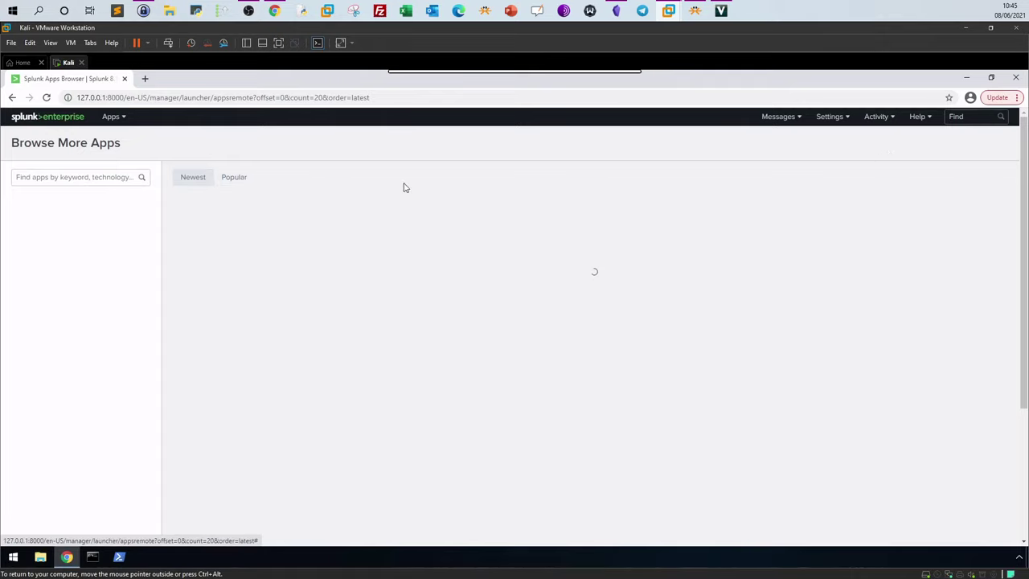
pyautogui.click(241, 184)
pyautogui.click(11, 97)
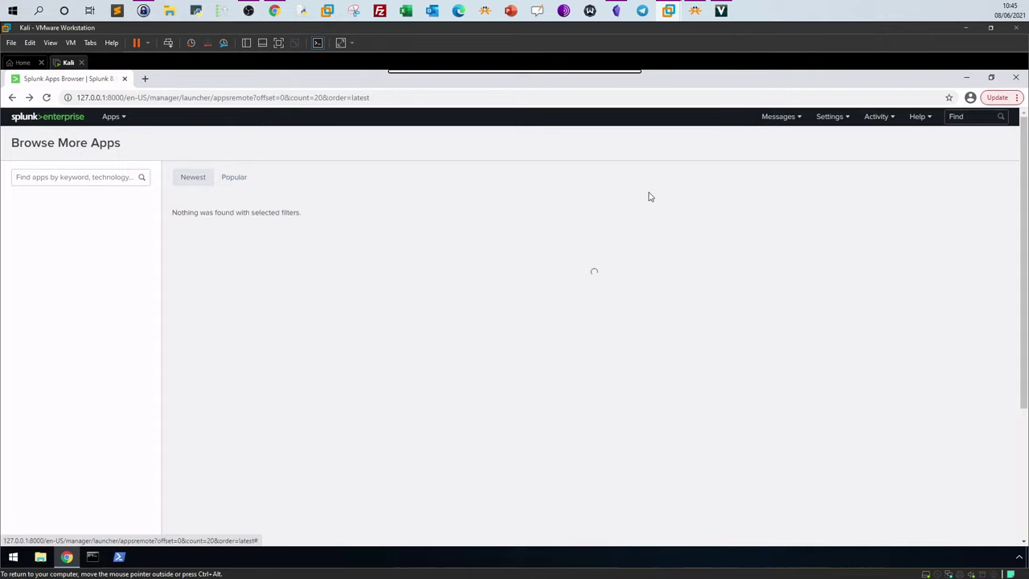
pyautogui.click(12, 98)
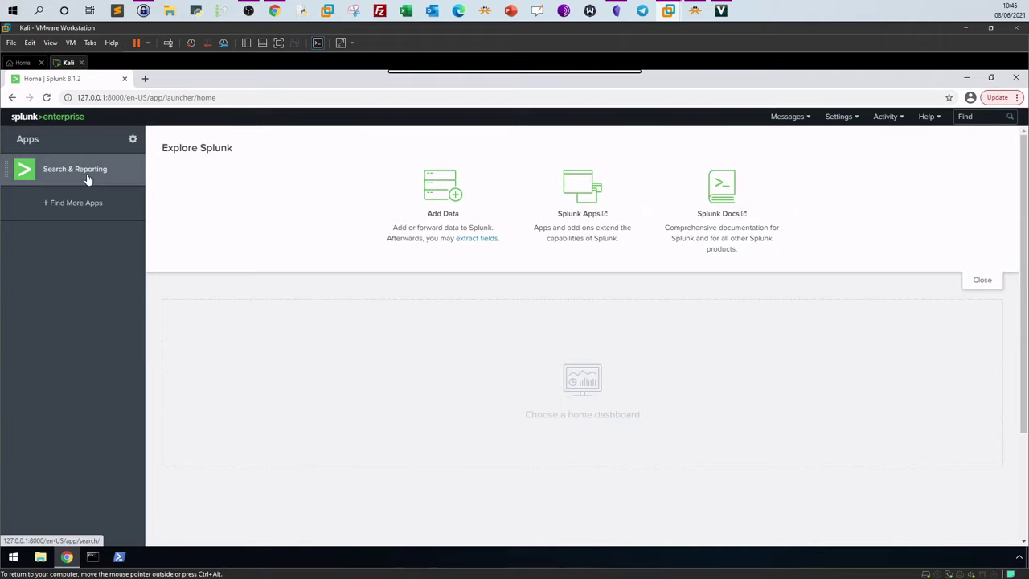
# Step: Review the installed apps in the app management list and open the Log Event Alert Action app's properties
pyautogui.click(133, 139)
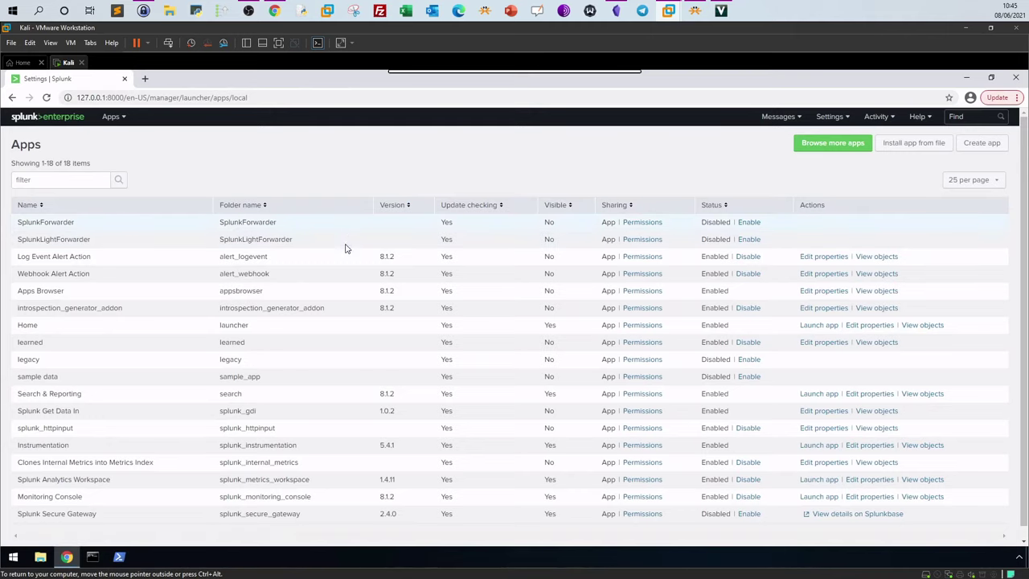
pyautogui.scroll(-1, 349, 256)
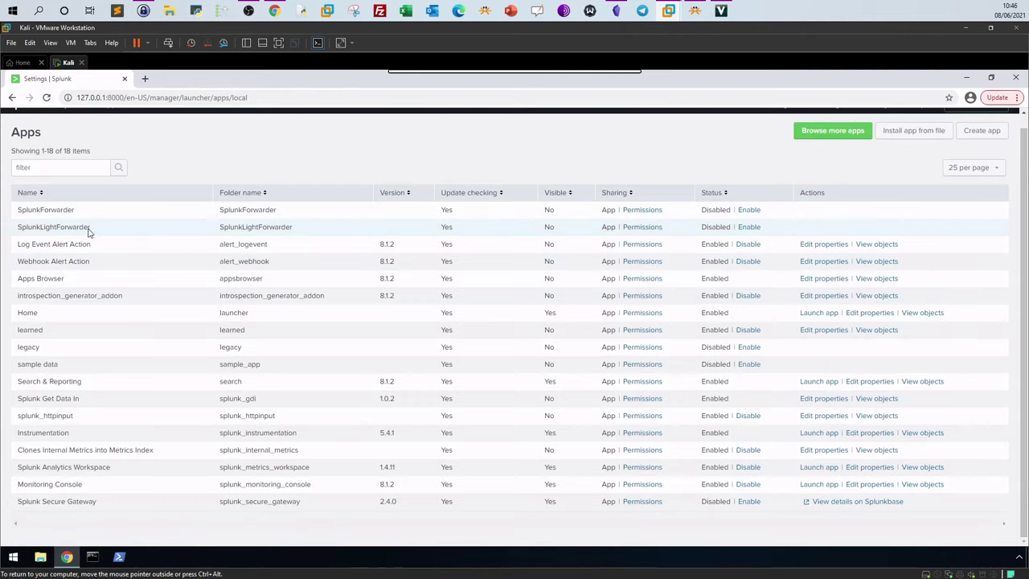
pyautogui.click(819, 245)
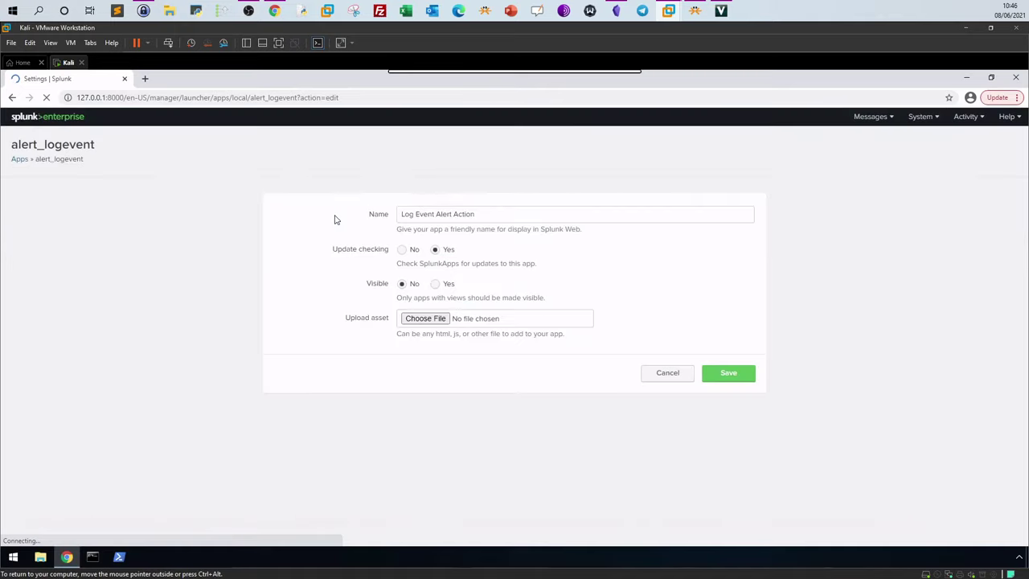
# Step: Return to the Splunk home page and move the Sysmon add-on file to a free area of the virtual machine's desktop
pyautogui.click(518, 213)
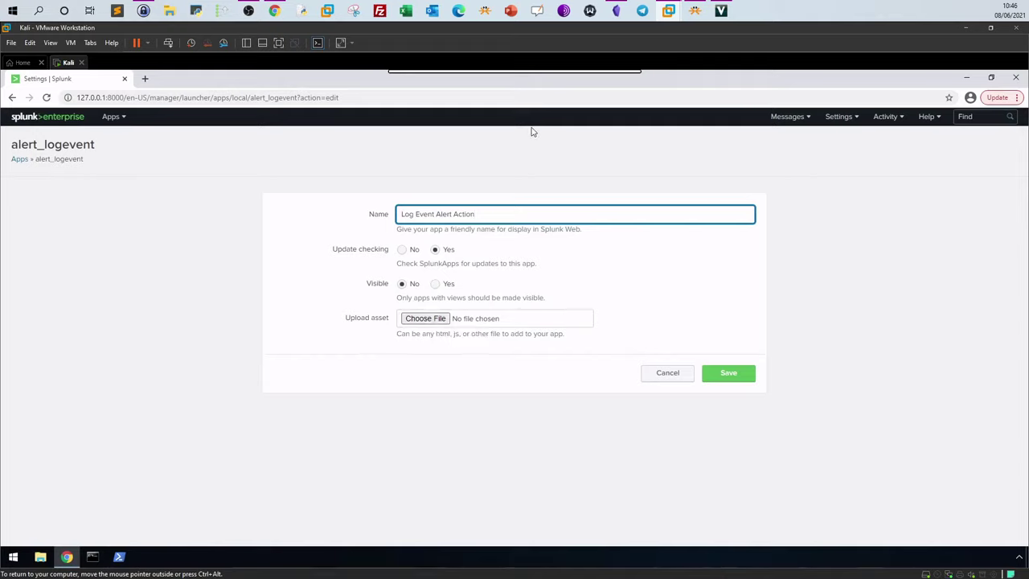
pyautogui.click(65, 120)
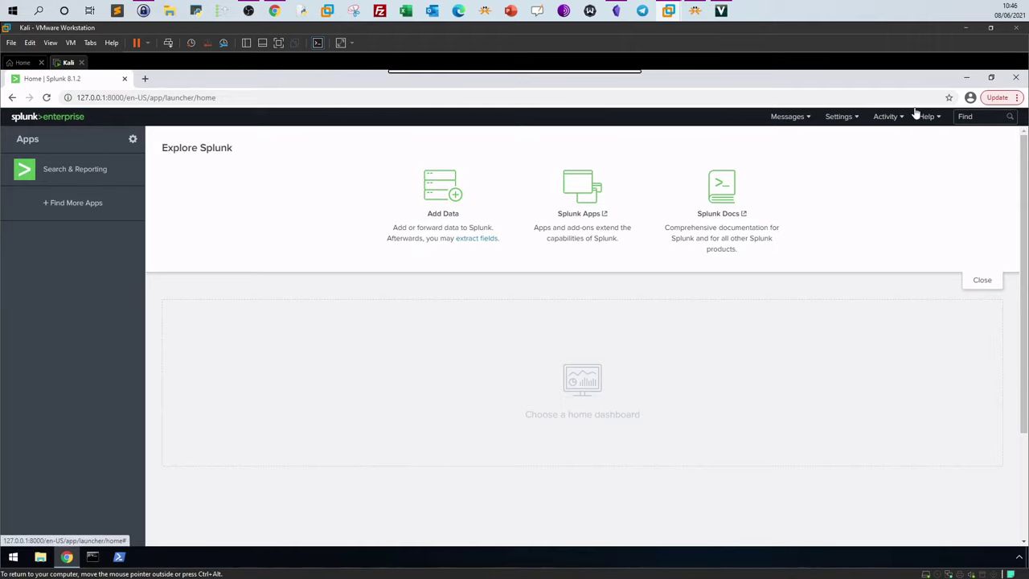
pyautogui.click(966, 78)
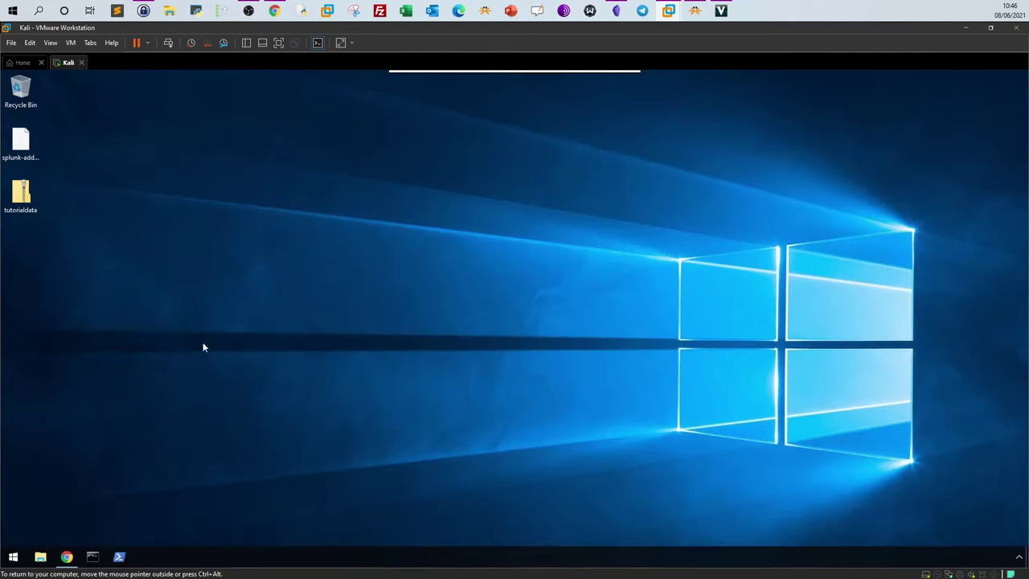
pyautogui.click(20, 143)
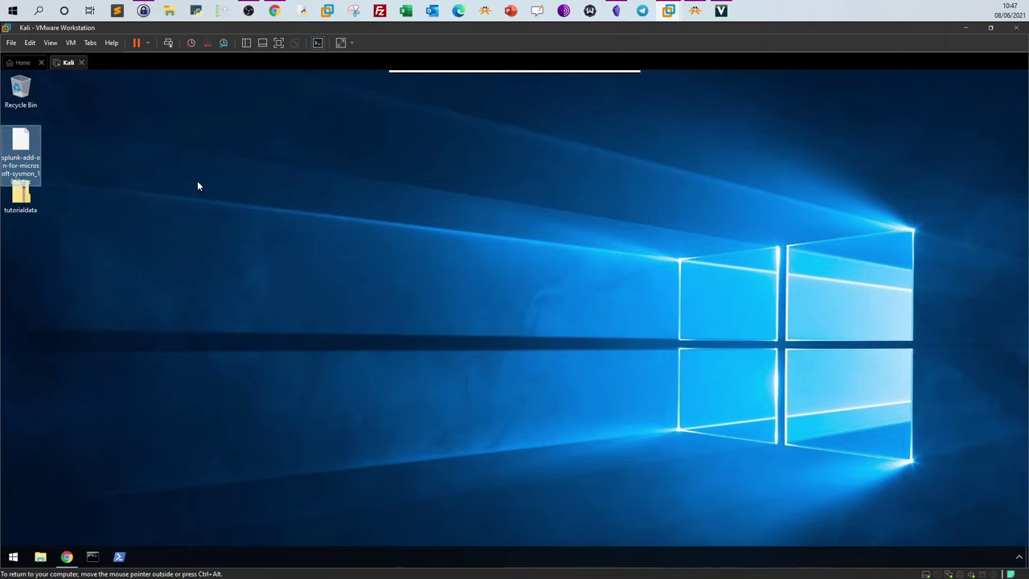
pyautogui.moveTo(21, 156); pyautogui.dragTo(348, 194)
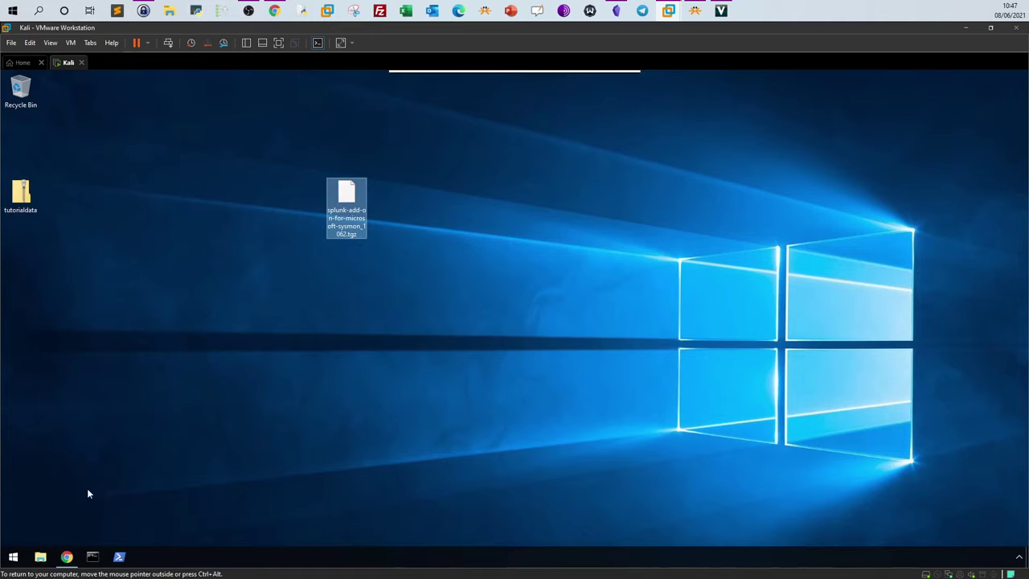
pyautogui.click(66, 556)
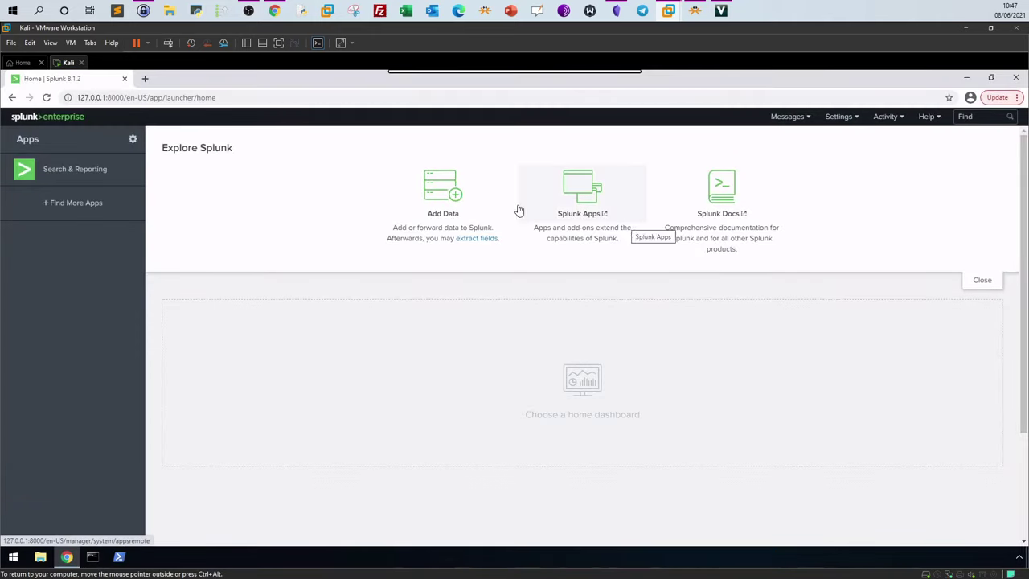
# Step: Install the app from splunk-add-on-for-microsoft-sysmon_1062.tgz on the desktop and check its name and folder name in the app list
pyautogui.click(578, 201)
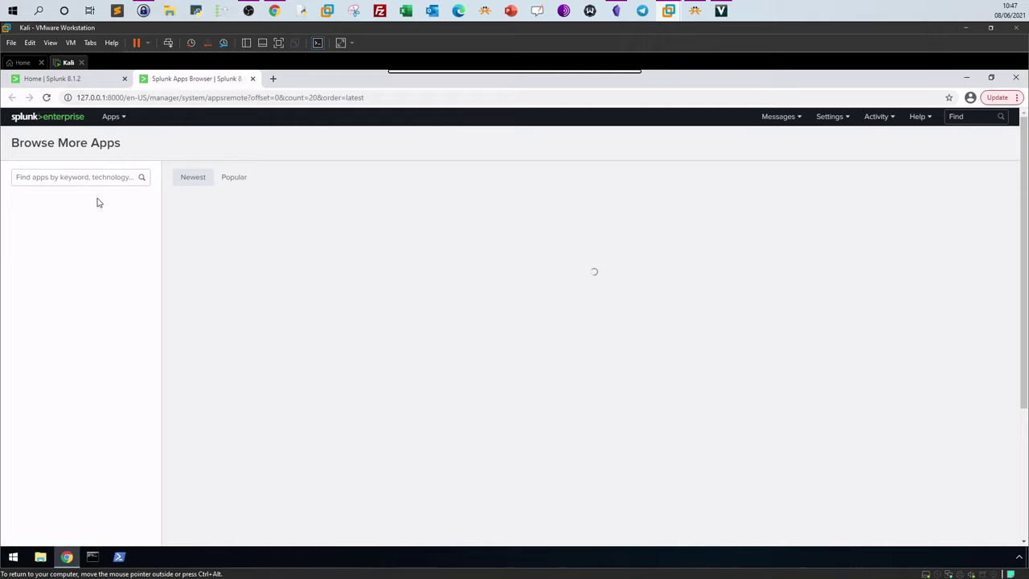
pyautogui.click(252, 77)
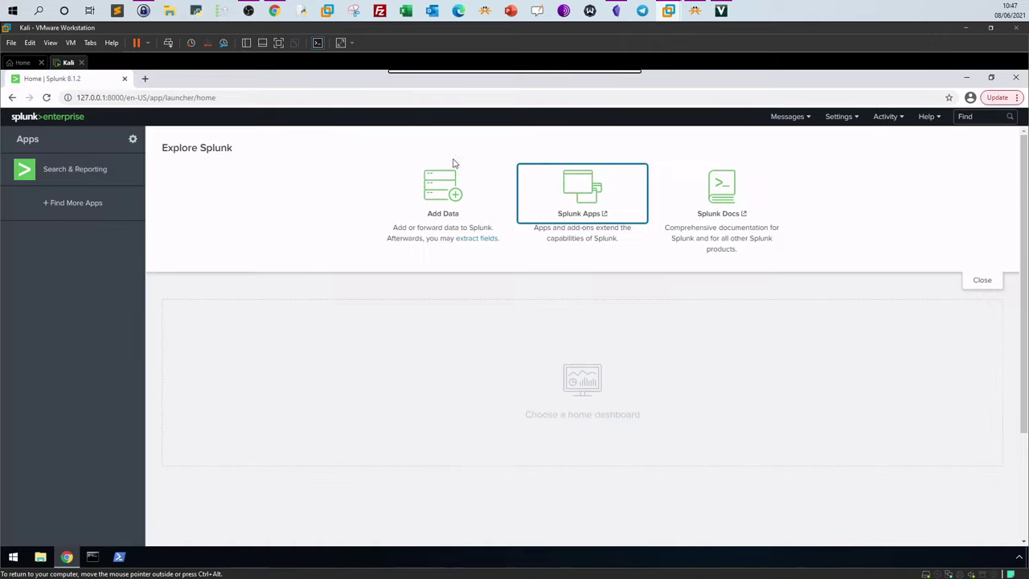
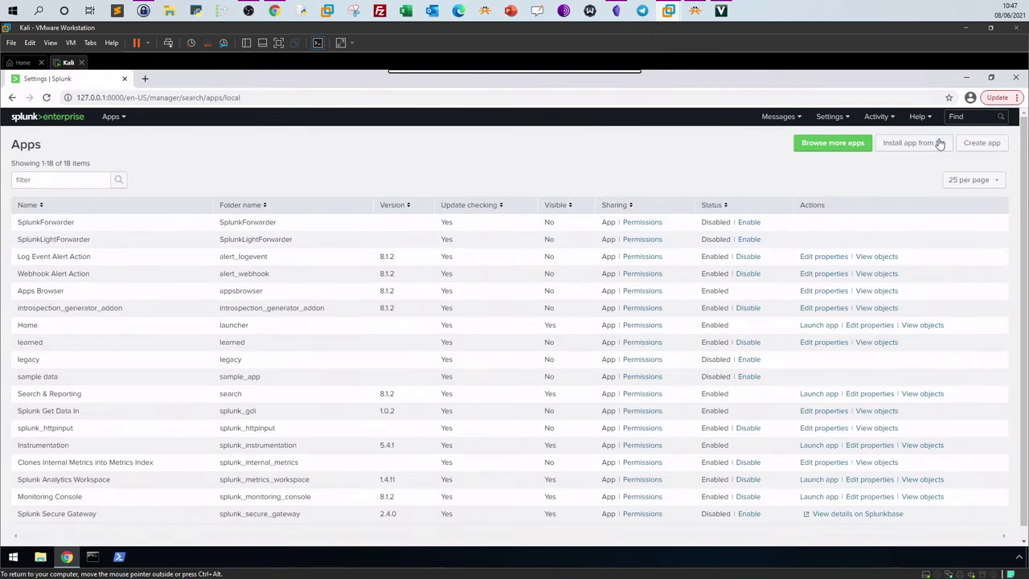
pyautogui.click(899, 152)
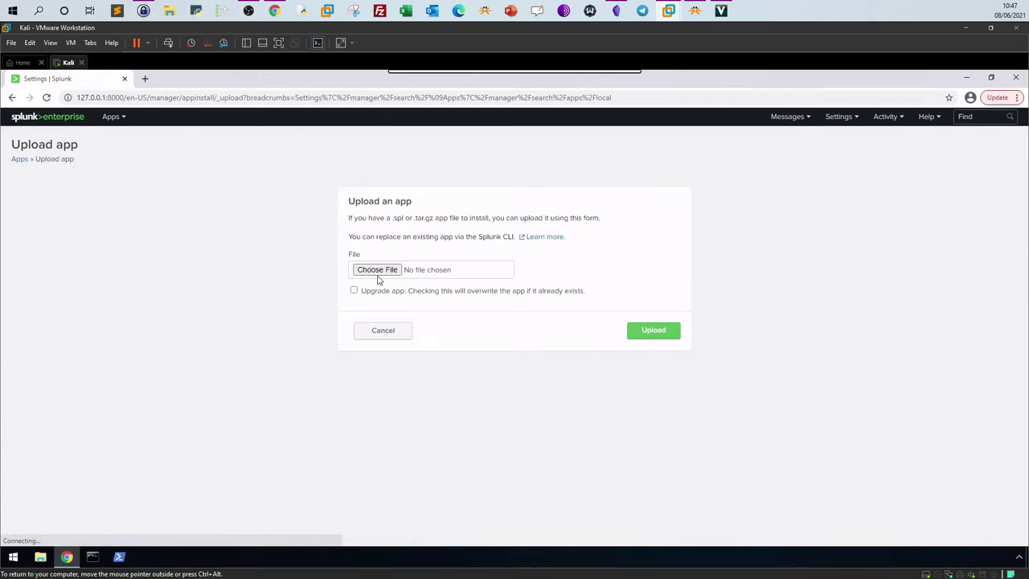
pyautogui.click(377, 270)
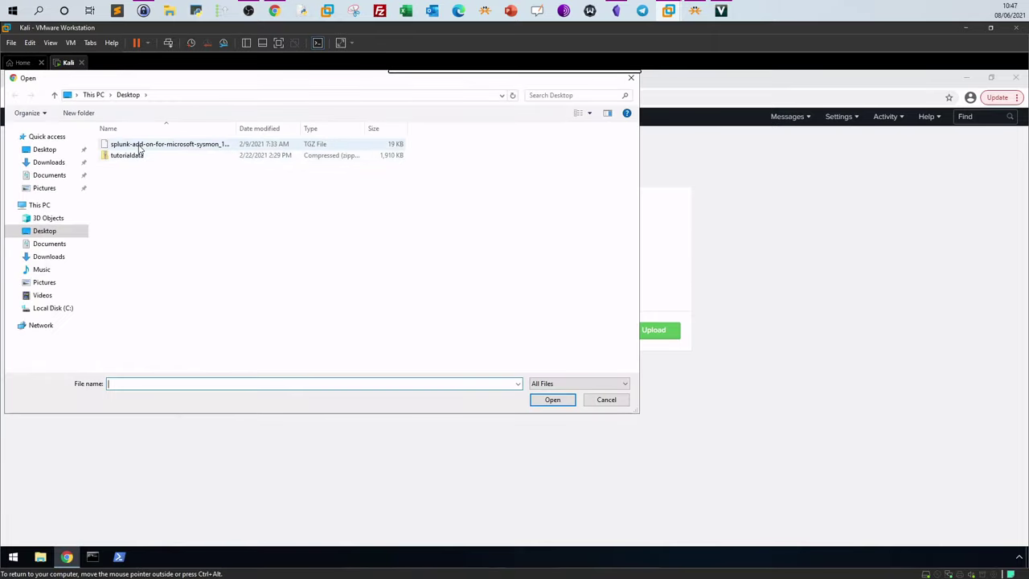
pyautogui.moveTo(238, 129); pyautogui.dragTo(294, 128)
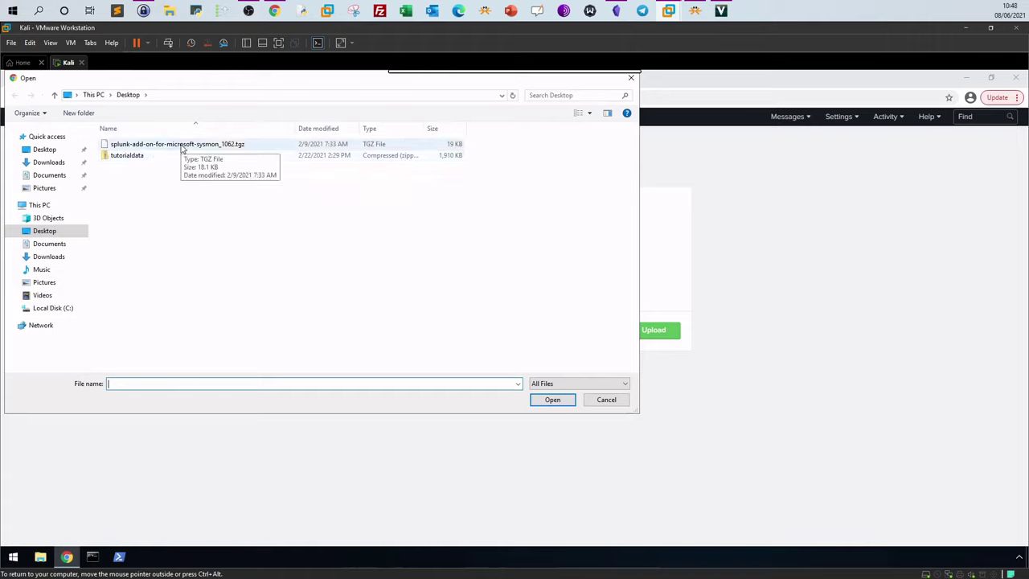
pyautogui.click(234, 145)
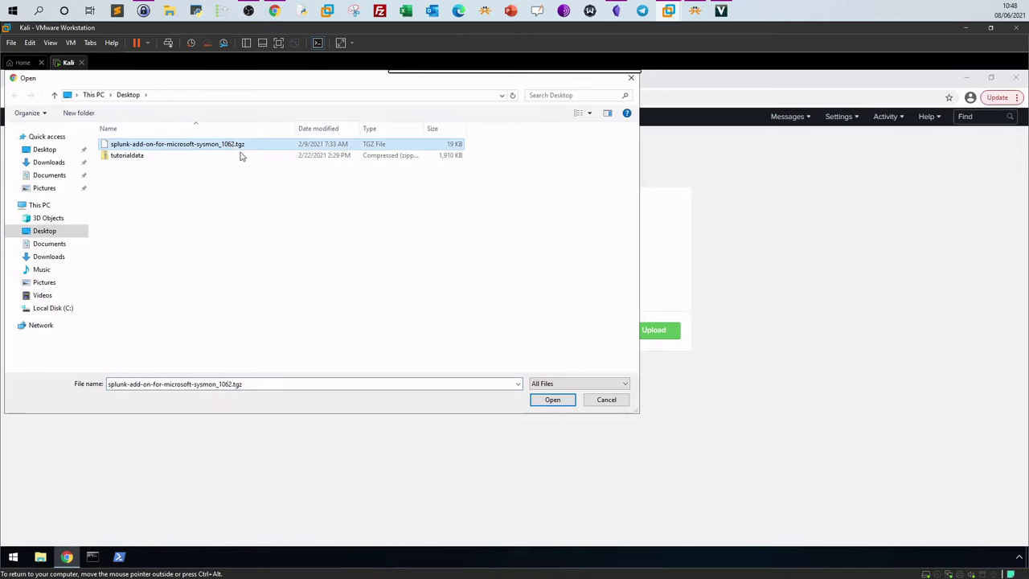
pyautogui.doubleClick(237, 149)
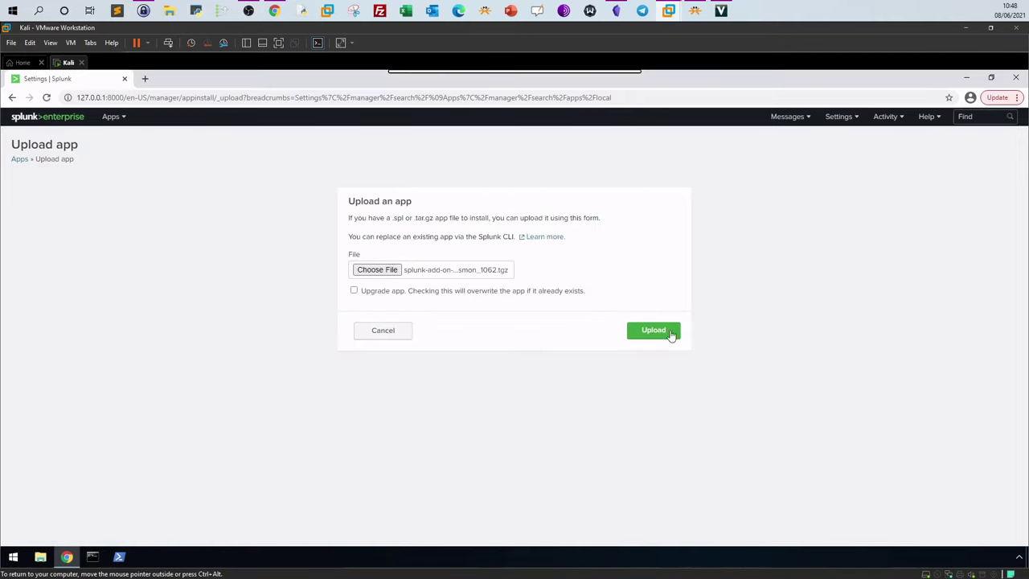
pyautogui.click(639, 324)
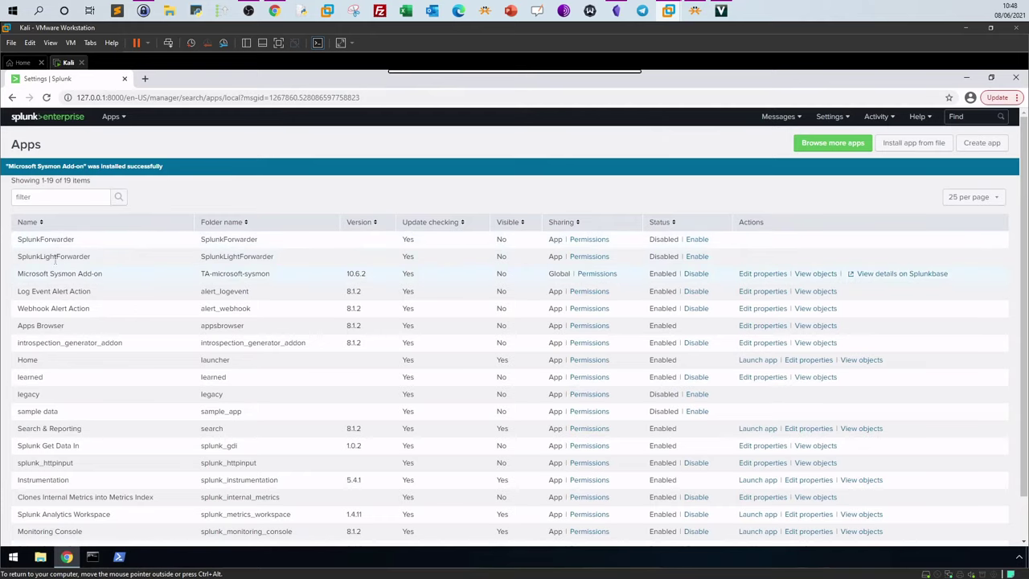
pyautogui.moveTo(20, 271); pyautogui.dragTo(107, 278)
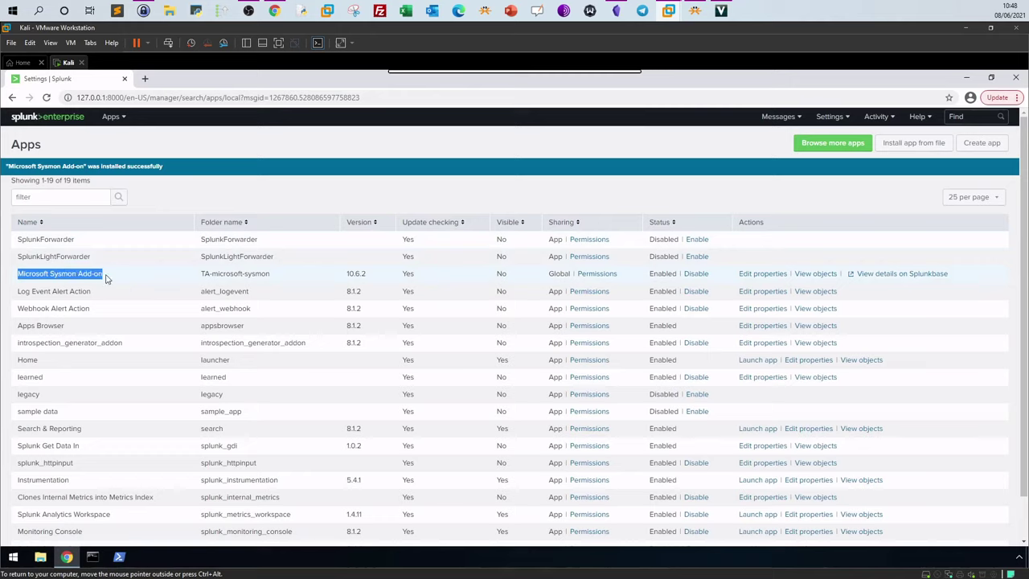
pyautogui.moveTo(201, 274); pyautogui.dragTo(271, 282)
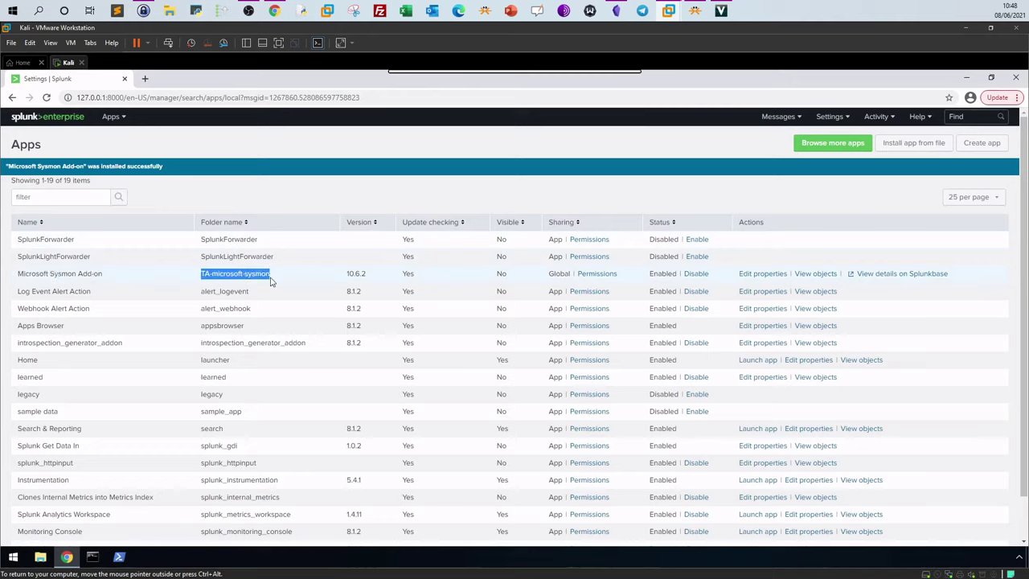
# Step: Browse in File Explorer to C:\Program Files\Splunk, look inside bin and its scripts folder, and return to the Splunk folder
pyautogui.click(41, 556)
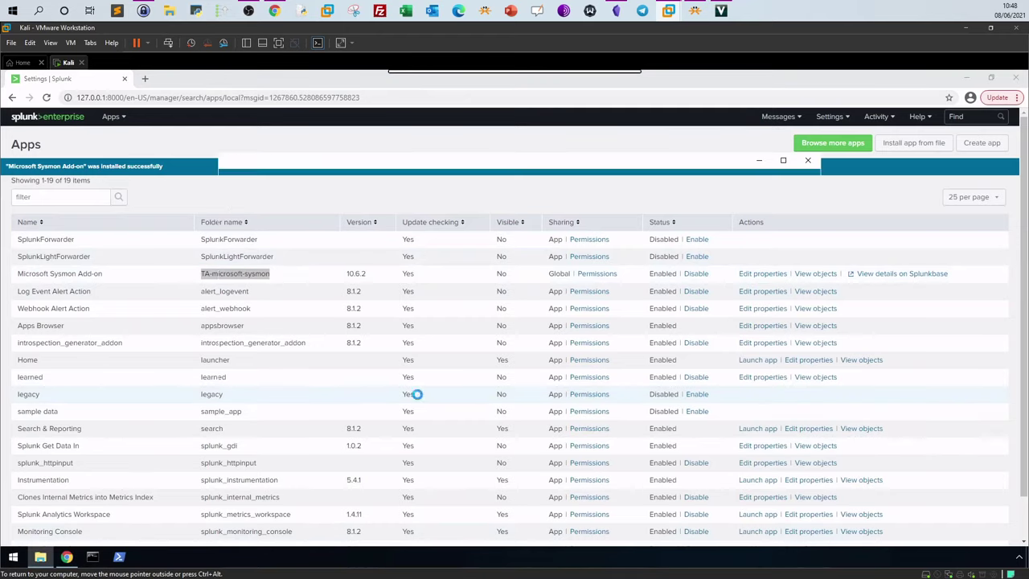
pyautogui.doubleClick(393, 167)
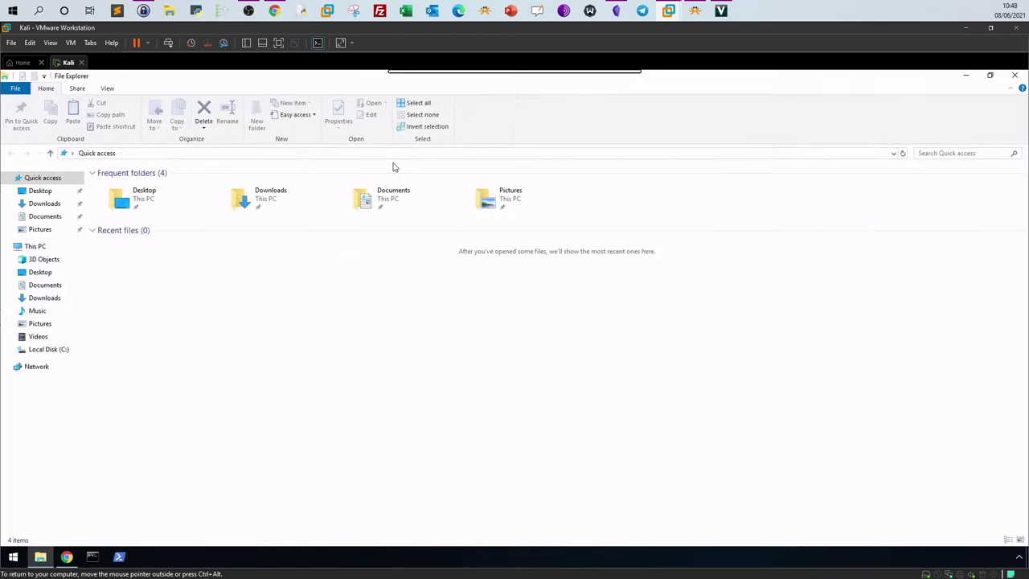
pyautogui.click(62, 349)
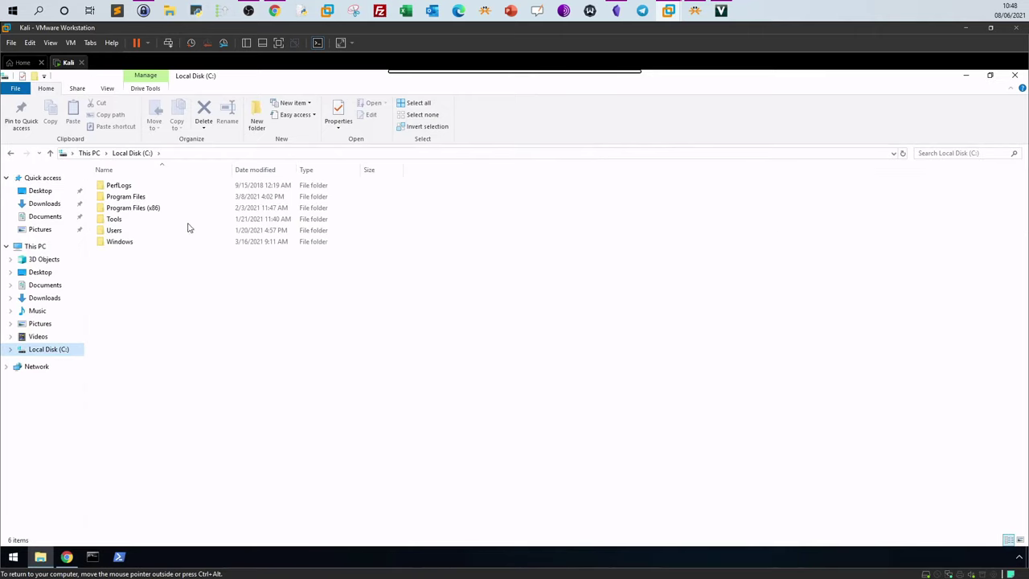
pyautogui.doubleClick(241, 197)
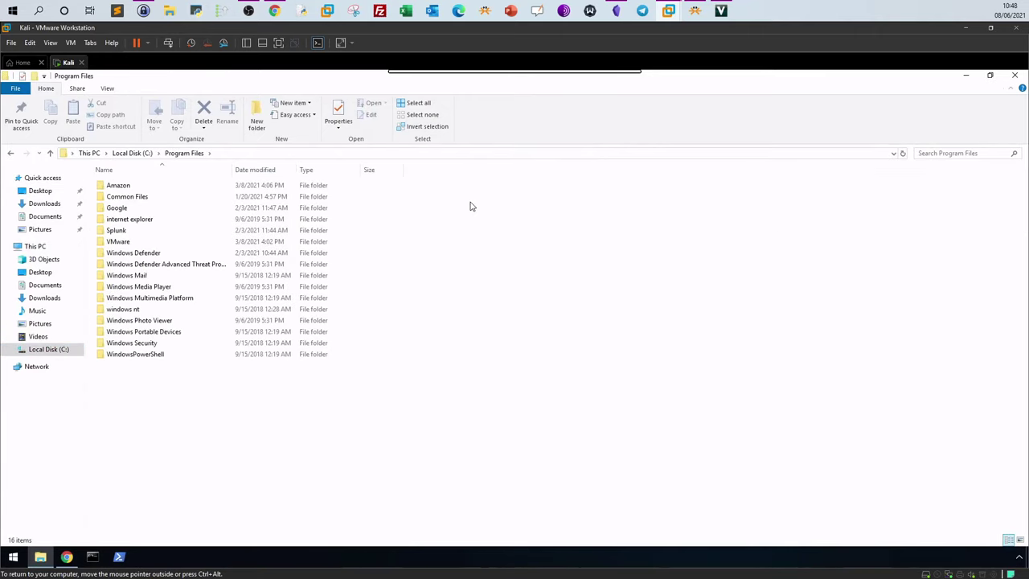
pyautogui.doubleClick(122, 231)
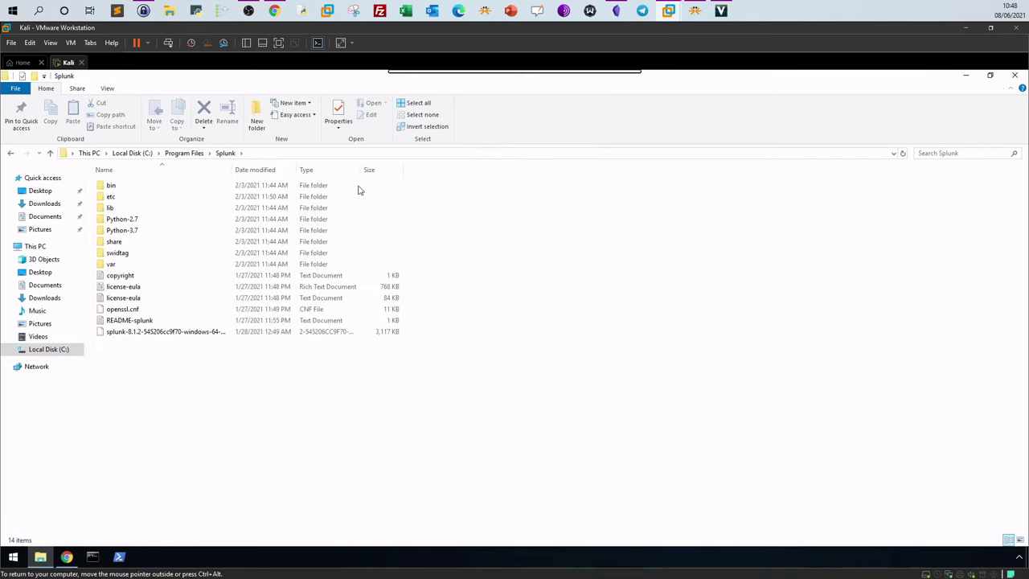
pyautogui.doubleClick(132, 186)
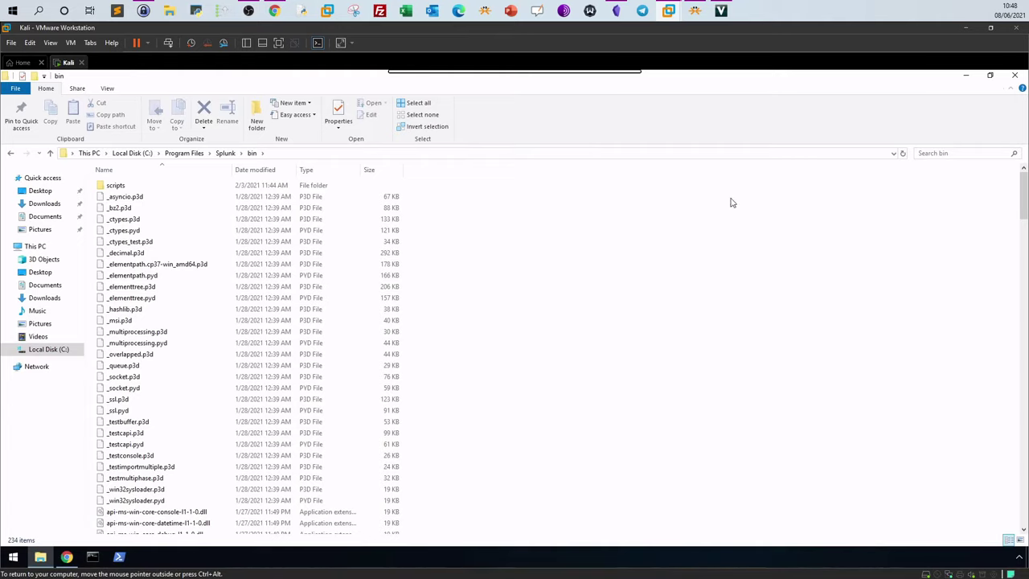
pyautogui.doubleClick(156, 186)
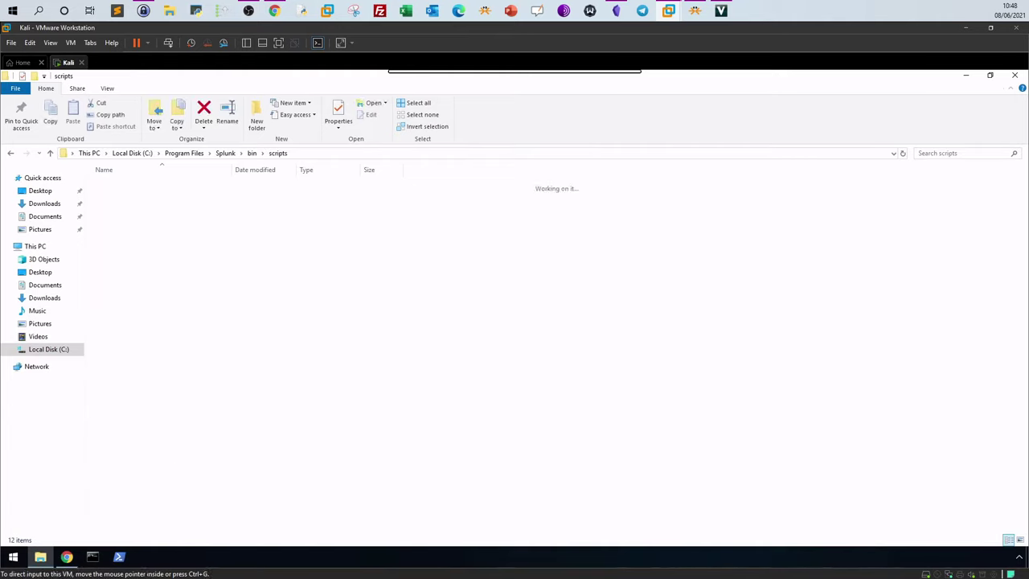
pyautogui.click(11, 153)
pyautogui.click(10, 153)
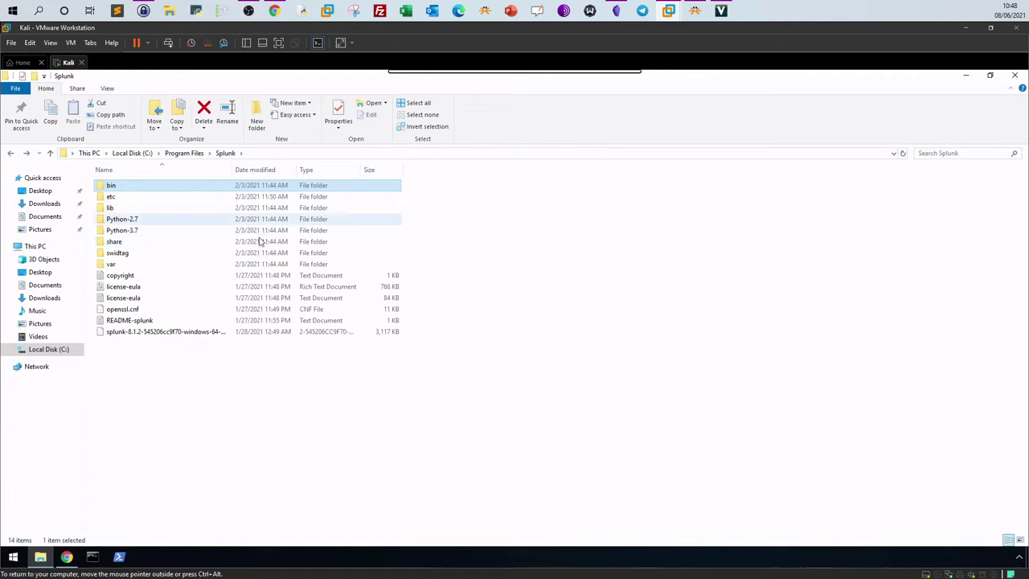
# Step: Inspect the installed app folders in Splunk's etc\apps directory and close File Explorer
pyautogui.doubleClick(179, 197)
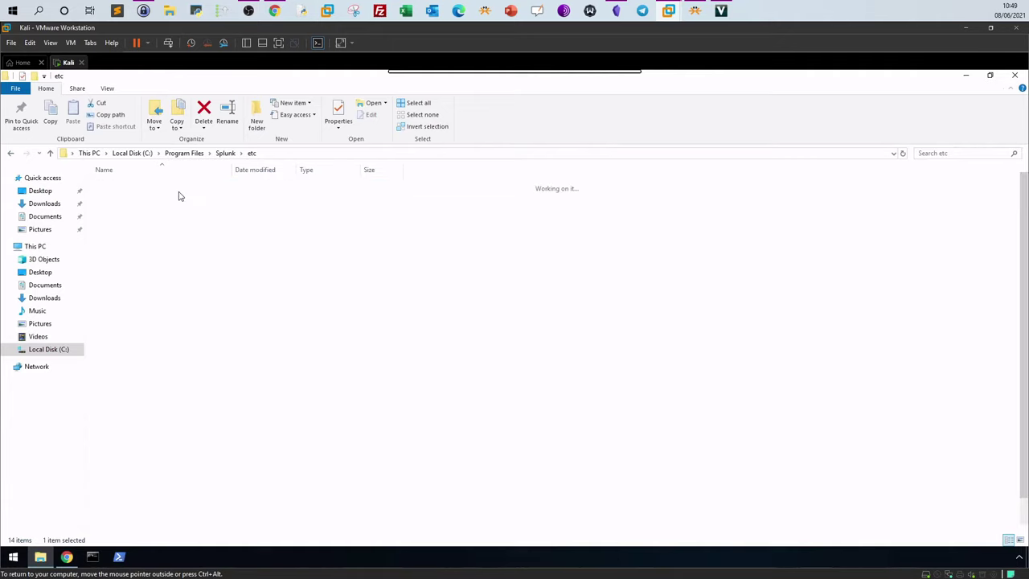
pyautogui.doubleClick(116, 197)
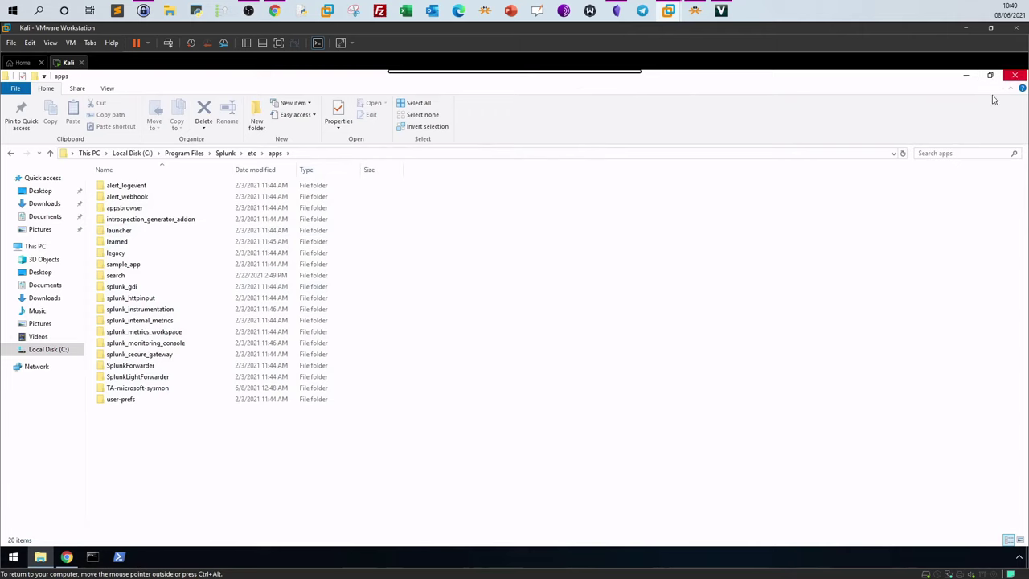
pyautogui.click(1014, 75)
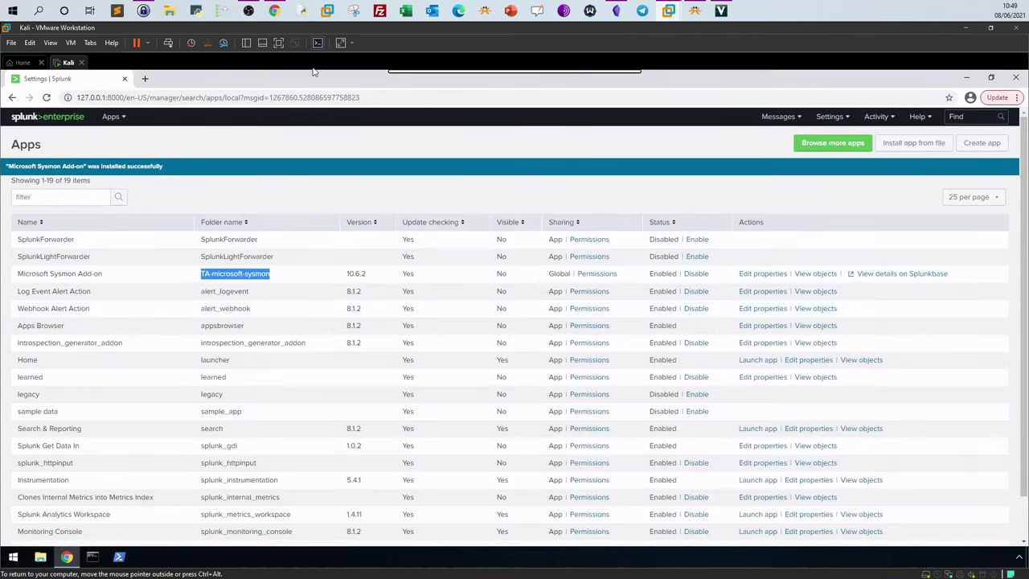
# Step: Switch to the TryHackMe room in Chrome and review the Task 3 answers for the add-on's folder name and version
pyautogui.click(274, 11)
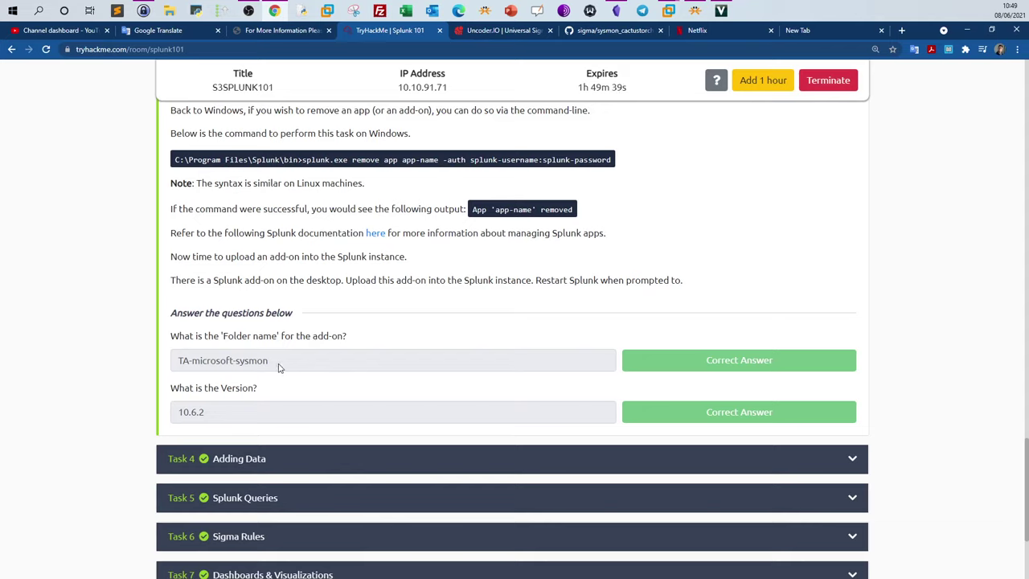
pyautogui.moveTo(281, 368); pyautogui.dragTo(180, 365)
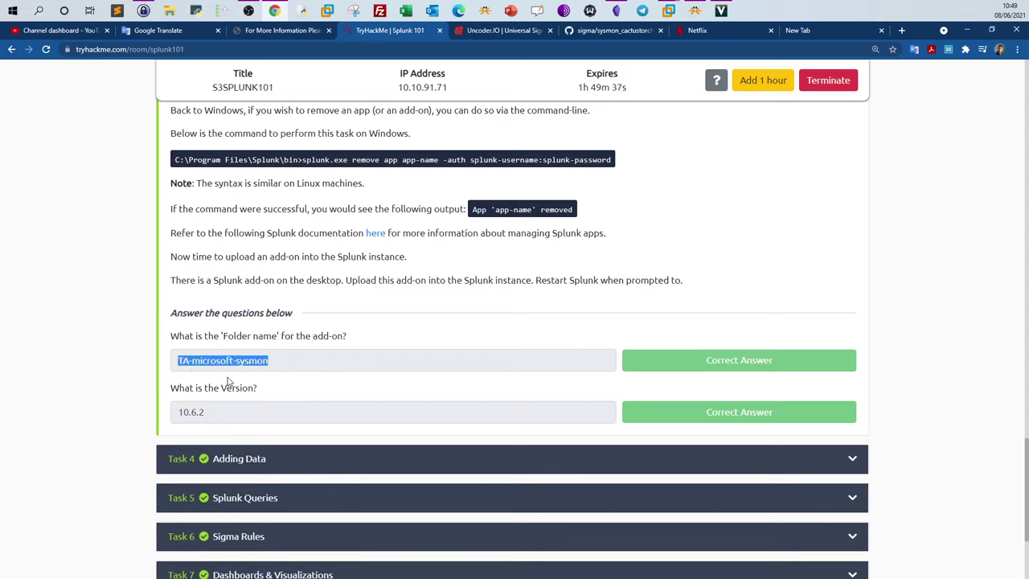
pyautogui.moveTo(225, 418); pyautogui.dragTo(177, 415)
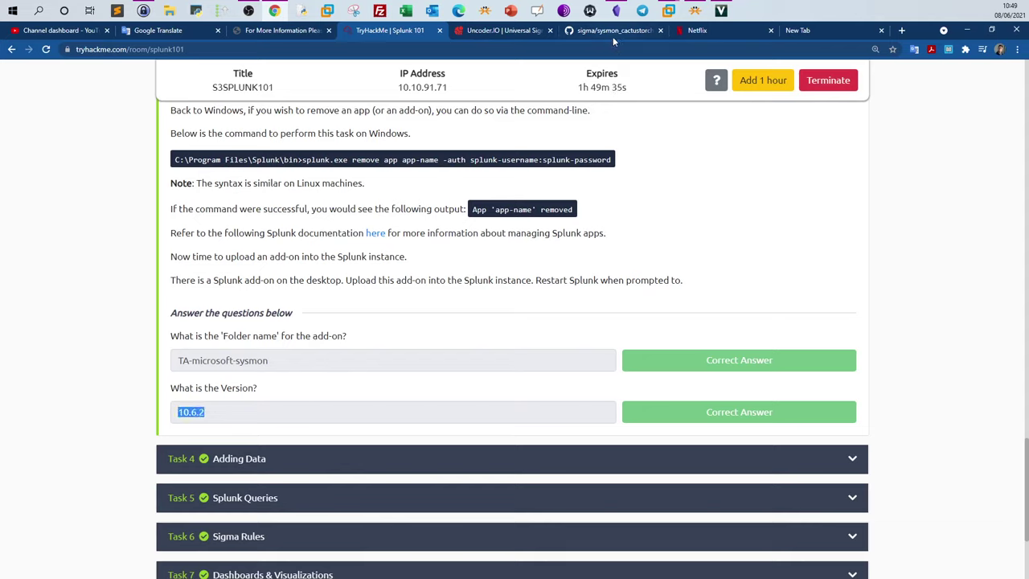
# Step: Switch back to the virtual machine, check the Microsoft Sysmon Add-on's folder name and version, and return to the Splunk home page
pyautogui.click(668, 10)
pyautogui.moveTo(197, 273); pyautogui.dragTo(271, 274)
pyautogui.moveTo(372, 274); pyautogui.dragTo(346, 279)
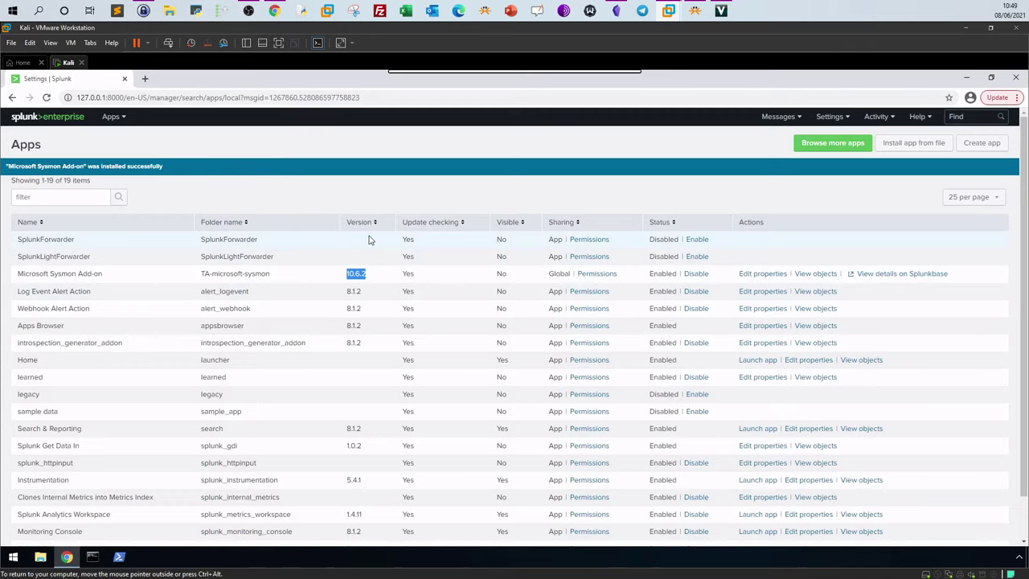
pyautogui.click(53, 116)
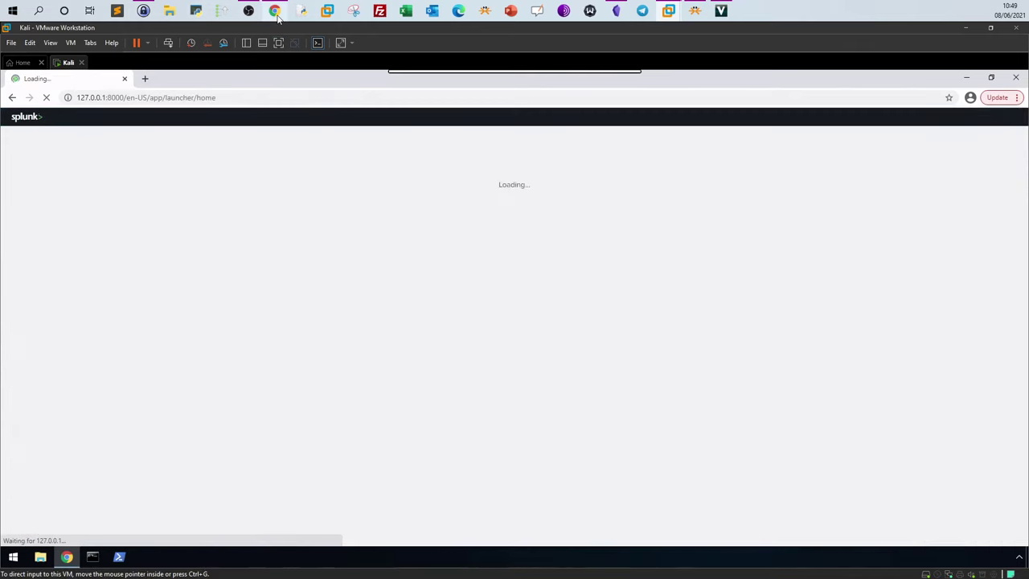
# Step: Switch to the TryHackMe Splunk 101 room in Chrome and go back to the start of its task list
pyautogui.click(274, 10)
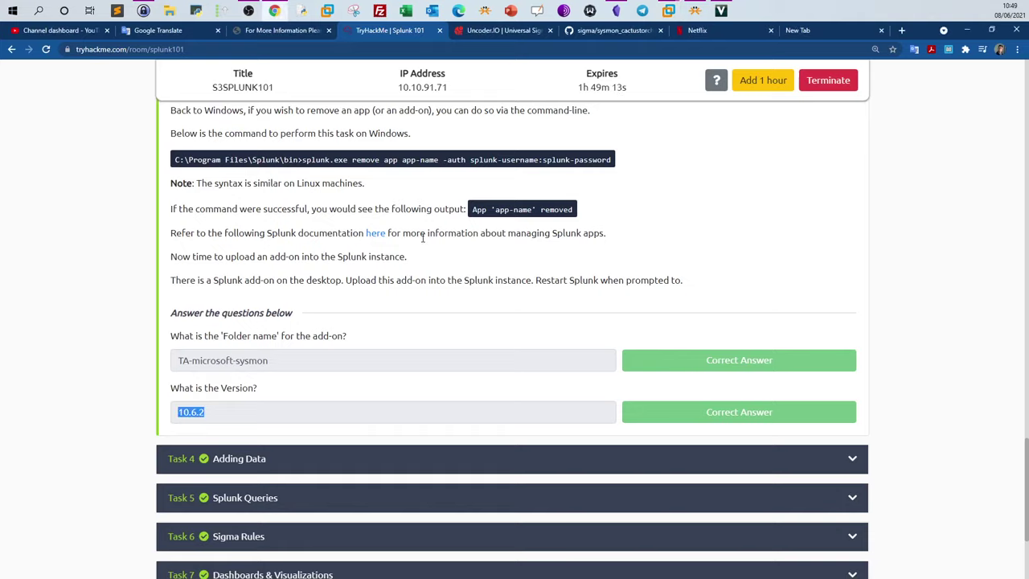
pyautogui.scroll(15, 514, 321)
pyautogui.scroll(15, 310, 446)
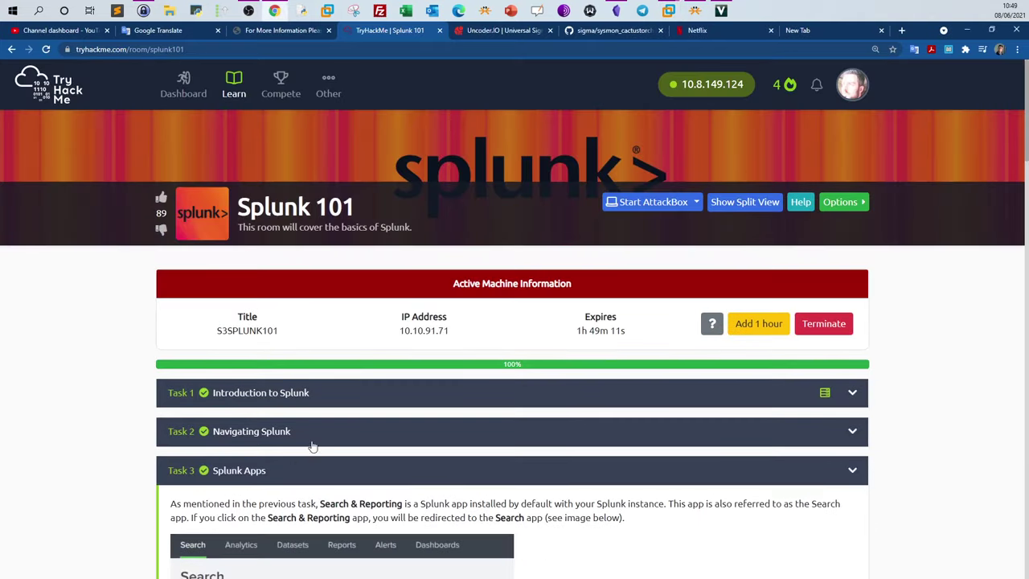
# Step: Open Task 4, Adding Data, and read through to its question about the Splunk tutorial data
pyautogui.scroll(-1, 42, 415)
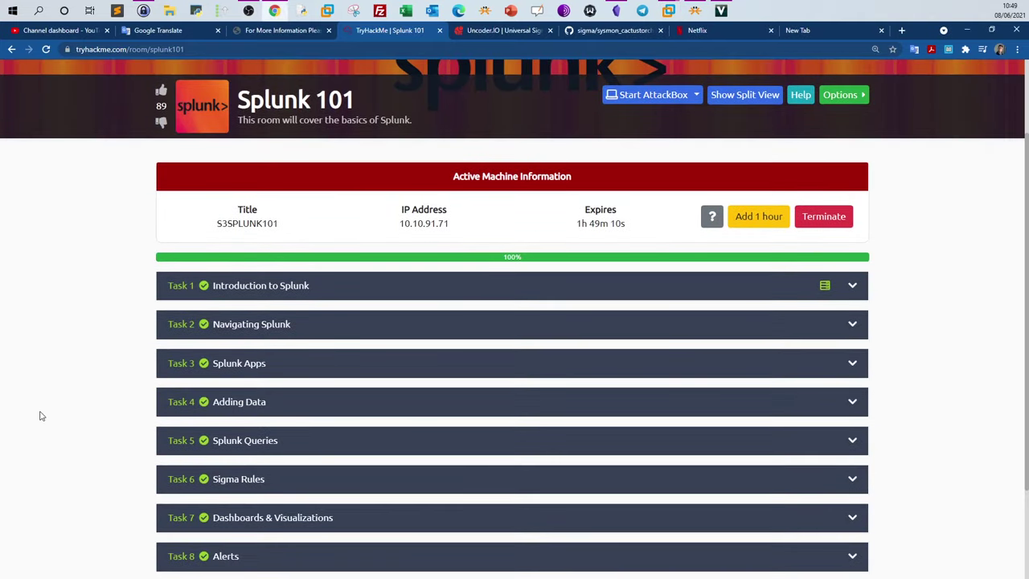
pyautogui.click(225, 402)
pyautogui.moveTo(1026, 147); pyautogui.dragTo(1014, 491)
pyautogui.scroll(-2, 964, 466)
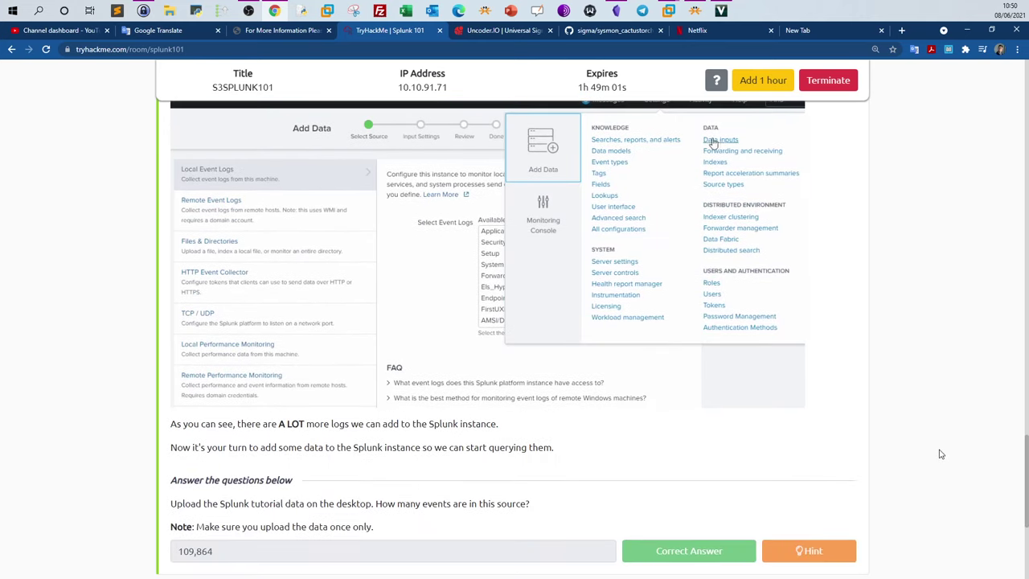
pyautogui.scroll(-1, 941, 439)
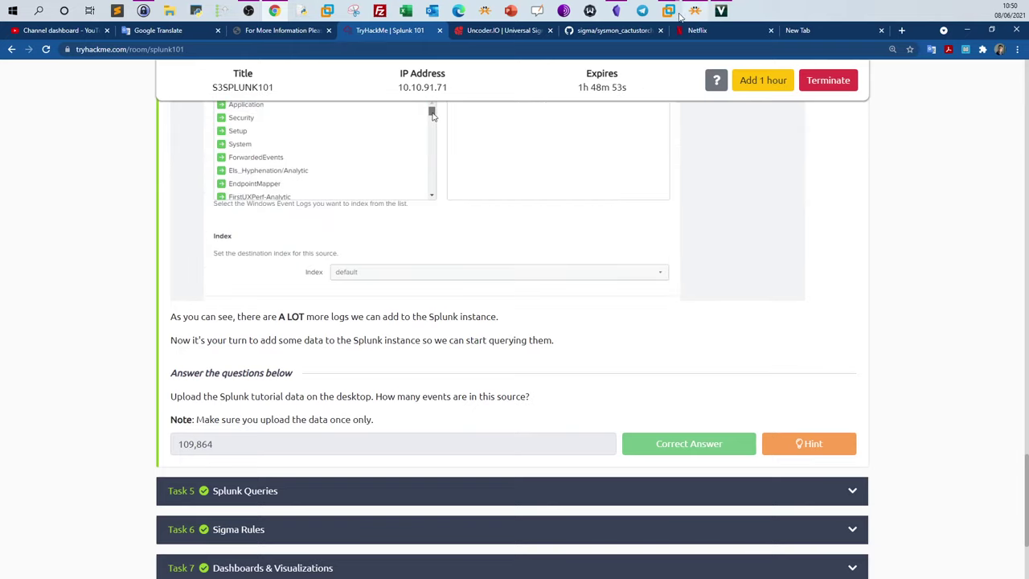
# Step: Switch to the virtual machine, minimize its browser and move the tutorialdata archive to an open area of the desktop
pyautogui.moveTo(682, 16)
pyautogui.click(696, 89)
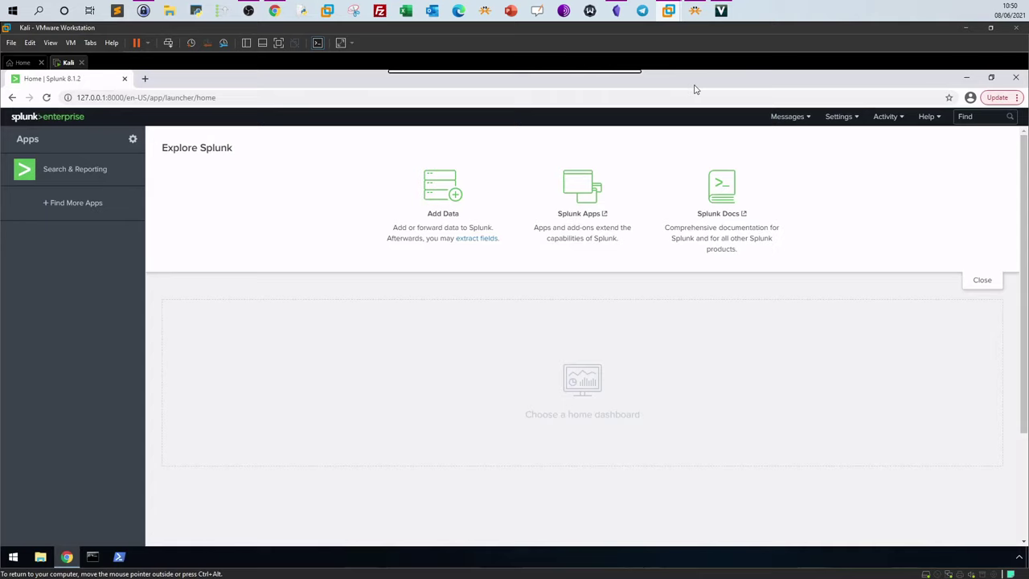
pyautogui.click(966, 78)
pyautogui.moveTo(20, 193); pyautogui.dragTo(357, 302)
pyautogui.moveTo(346, 195); pyautogui.dragTo(32, 145)
# Step: Extract the tutorialdata archive to the Desktop\tutorialdata folder and move the archive near the other desktop items
pyautogui.rightClick(340, 294)
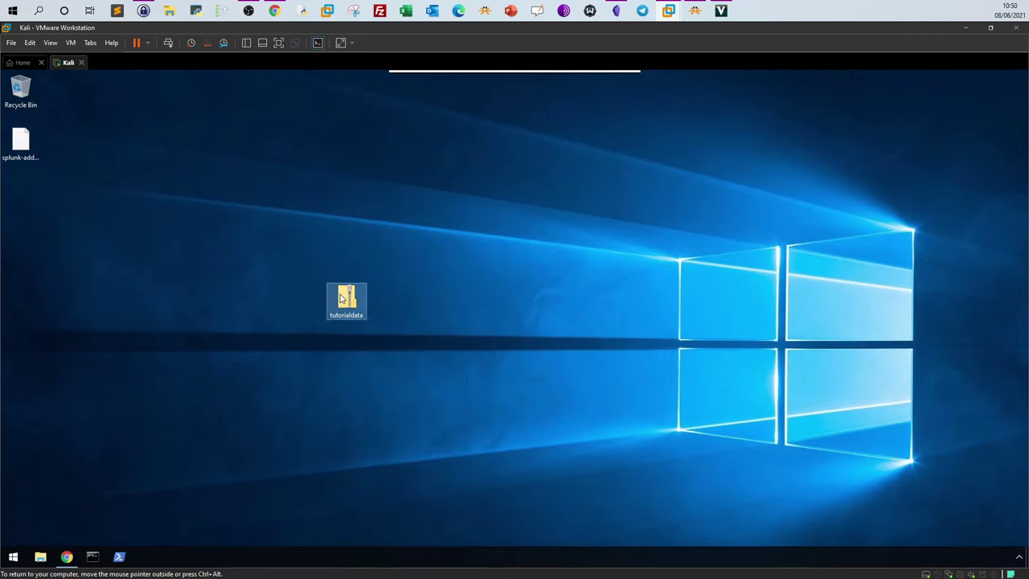
pyautogui.click(395, 318)
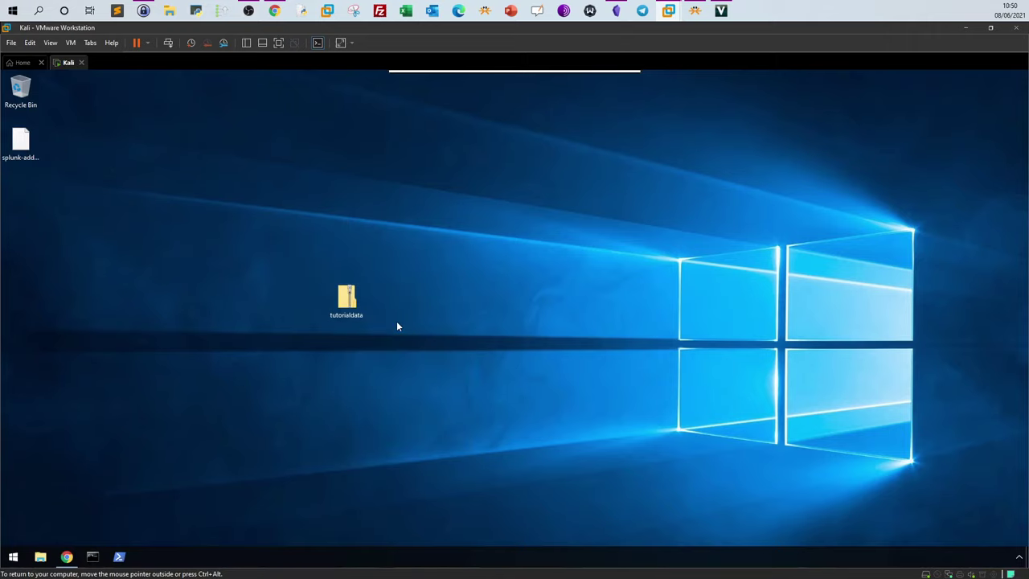
pyautogui.click(611, 417)
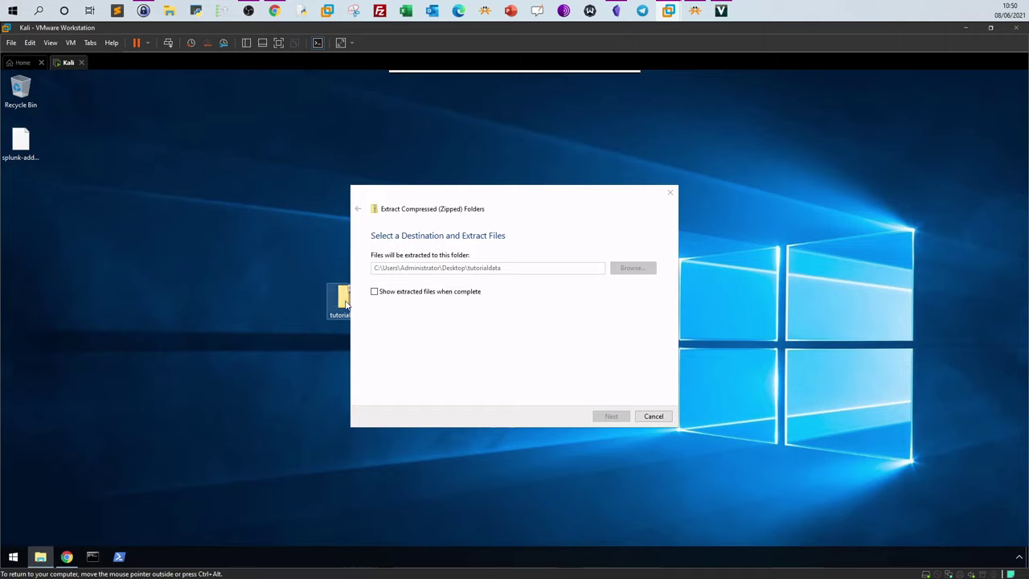
pyautogui.moveTo(165, 276); pyautogui.dragTo(61, 246)
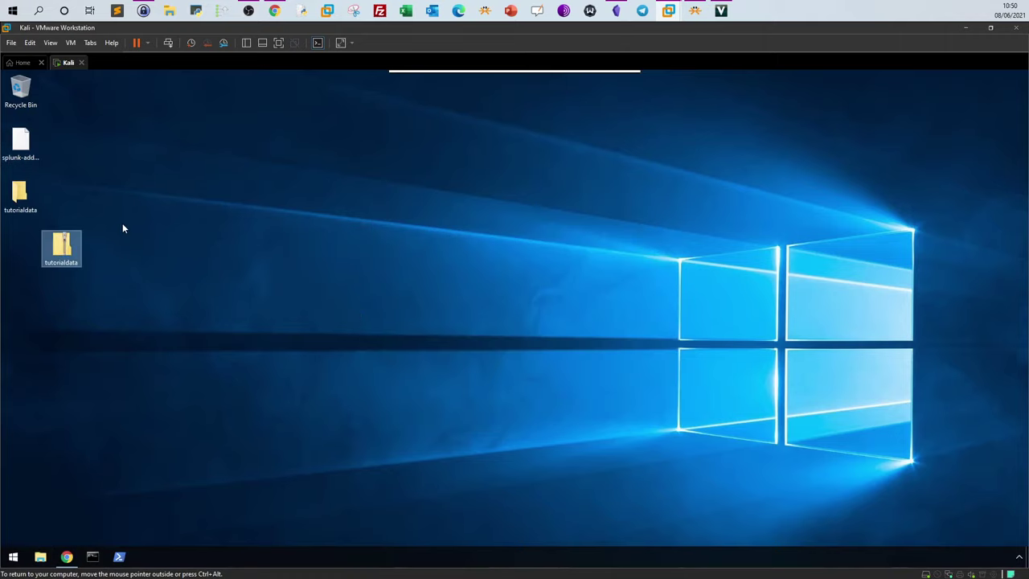
# Step: Open the extracted tutorialdata folder and look inside its www1 and mailsv subfolders
pyautogui.click(25, 206)
pyautogui.doubleClick(25, 206)
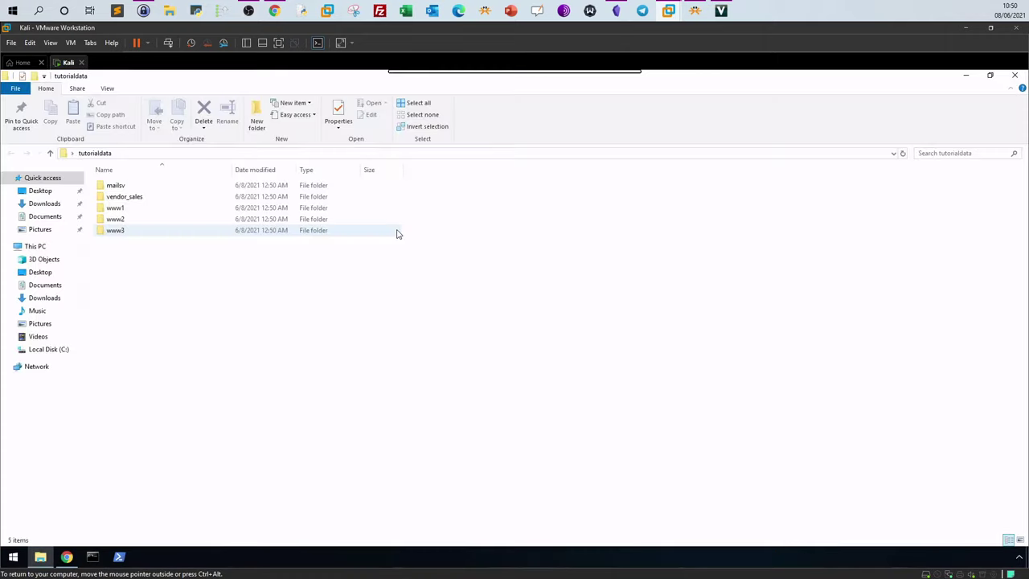
pyautogui.doubleClick(161, 209)
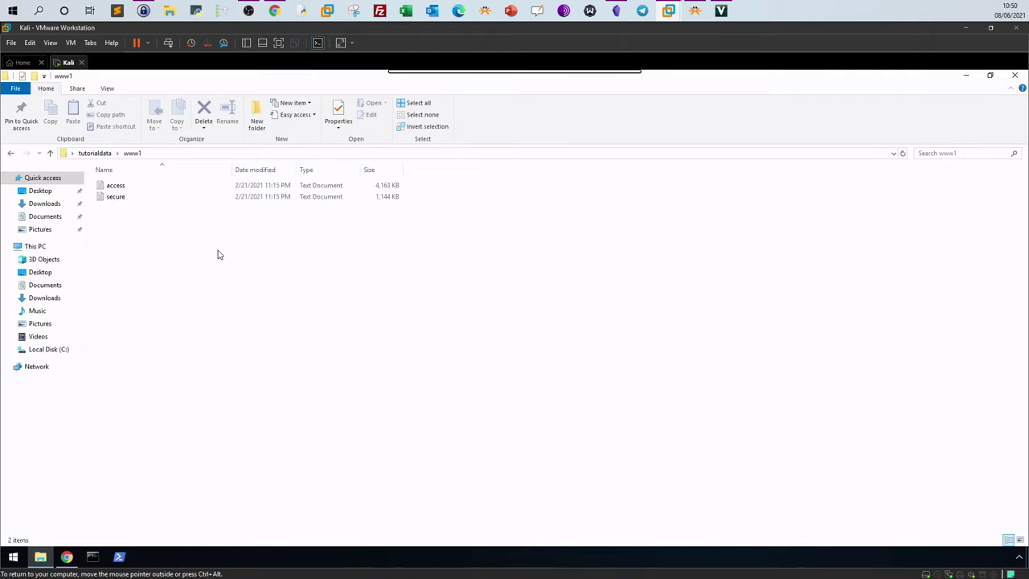
pyautogui.hotkey('alt', 'Left')
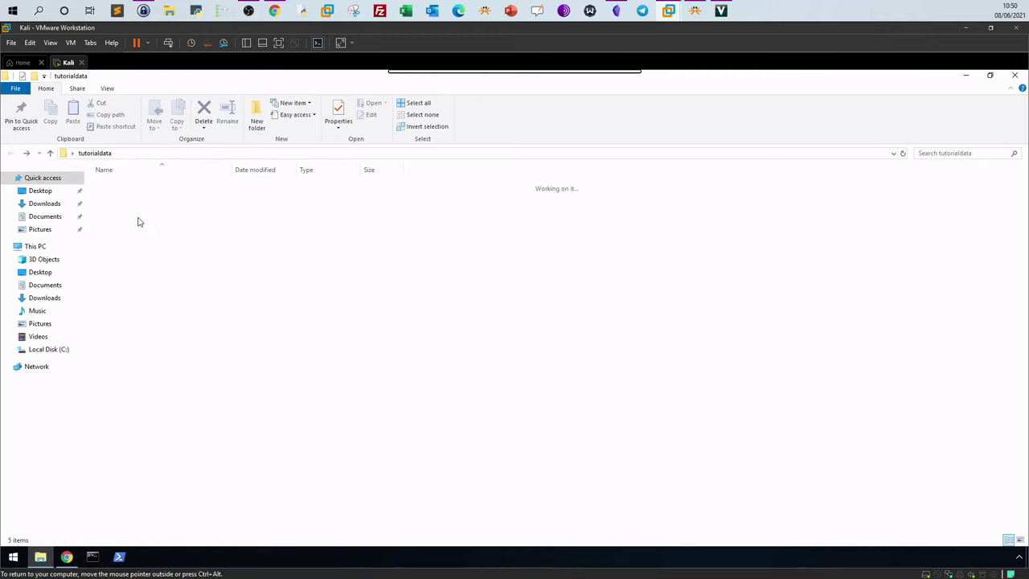
pyautogui.hotkey('alt', 'Right')
pyautogui.hotkey('alt', 'Left')
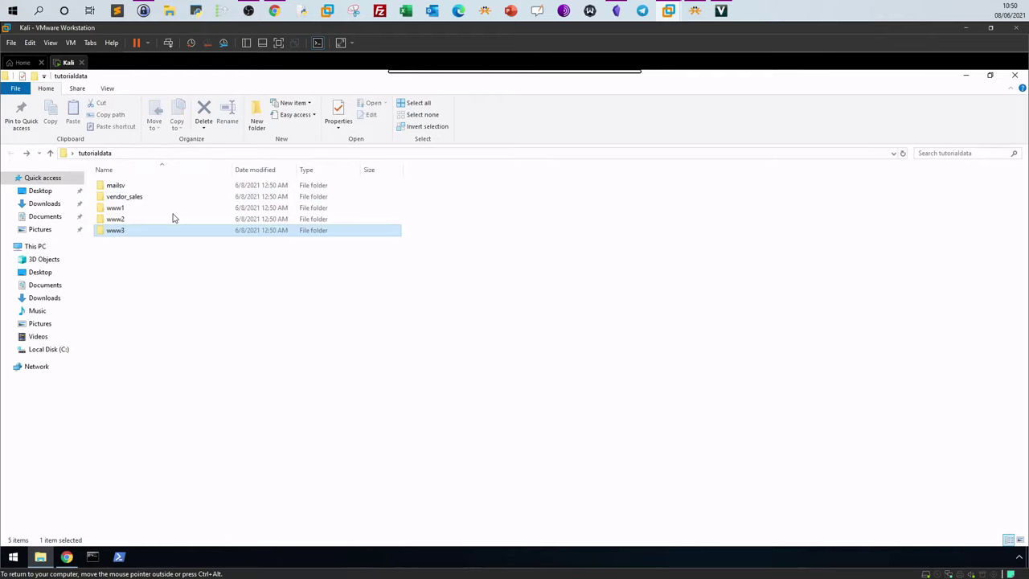
pyautogui.doubleClick(137, 187)
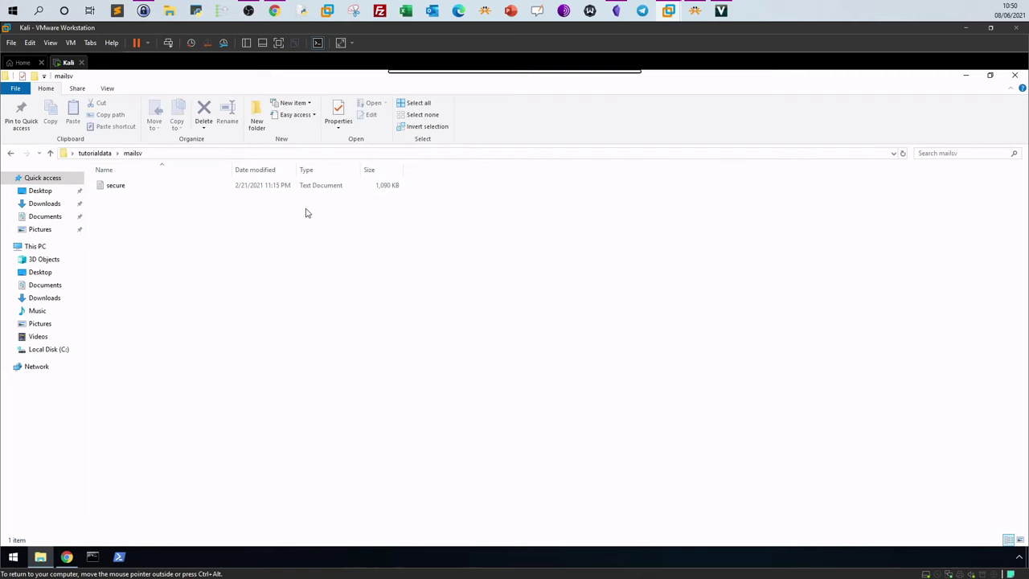
# Step: Open the secure log from the mailsv folder in Notepad, examine its entries and close it
pyautogui.doubleClick(122, 188)
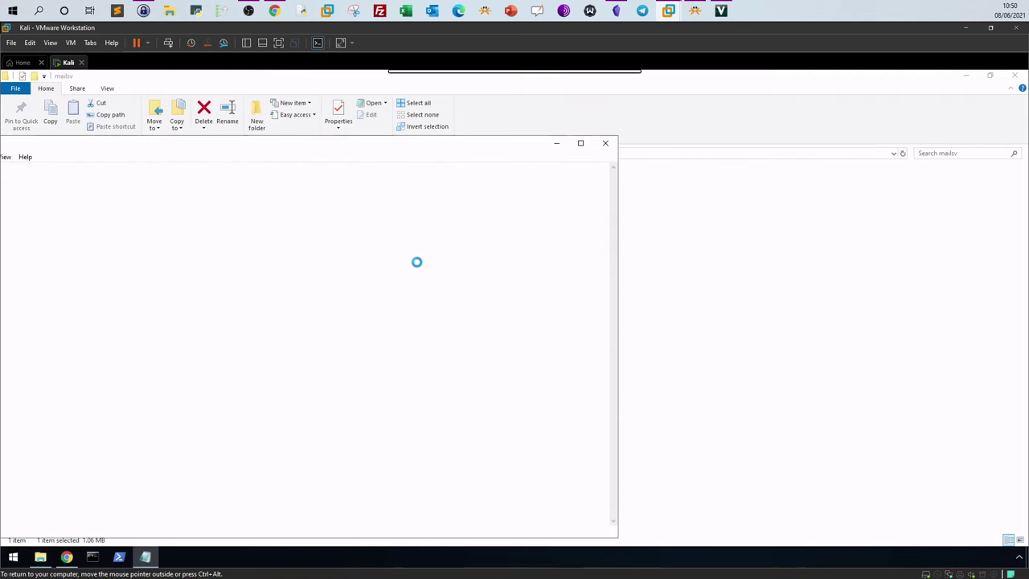
pyautogui.moveTo(201, 148); pyautogui.dragTo(378, 149)
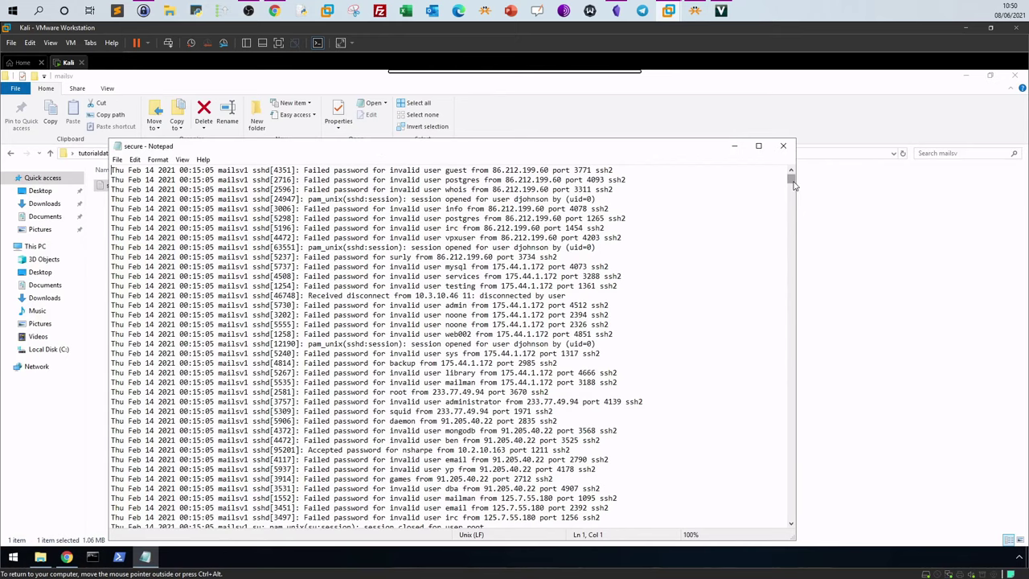
pyautogui.moveTo(793, 185); pyautogui.dragTo(782, 249)
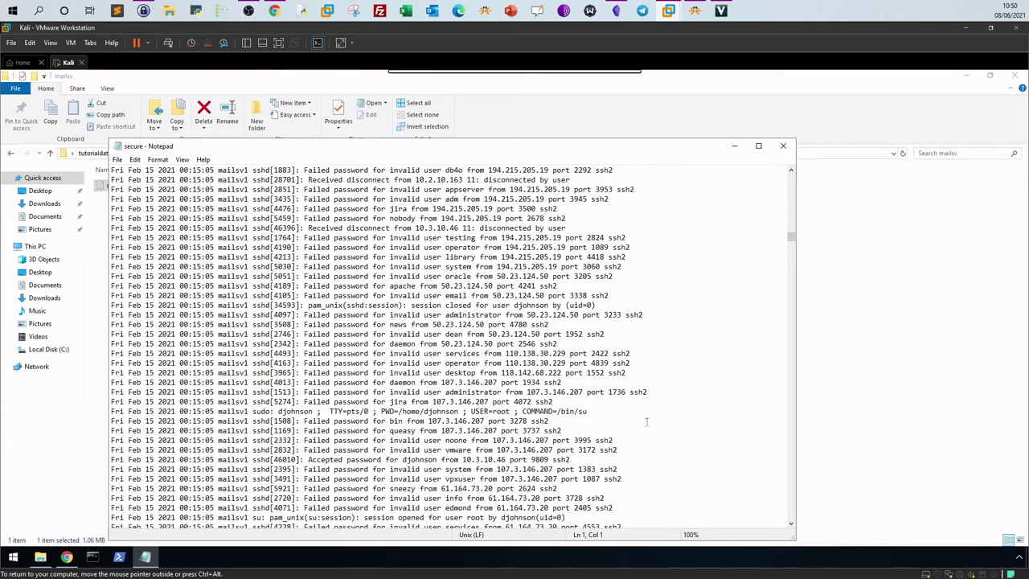
pyautogui.moveTo(649, 390); pyautogui.dragTo(630, 390)
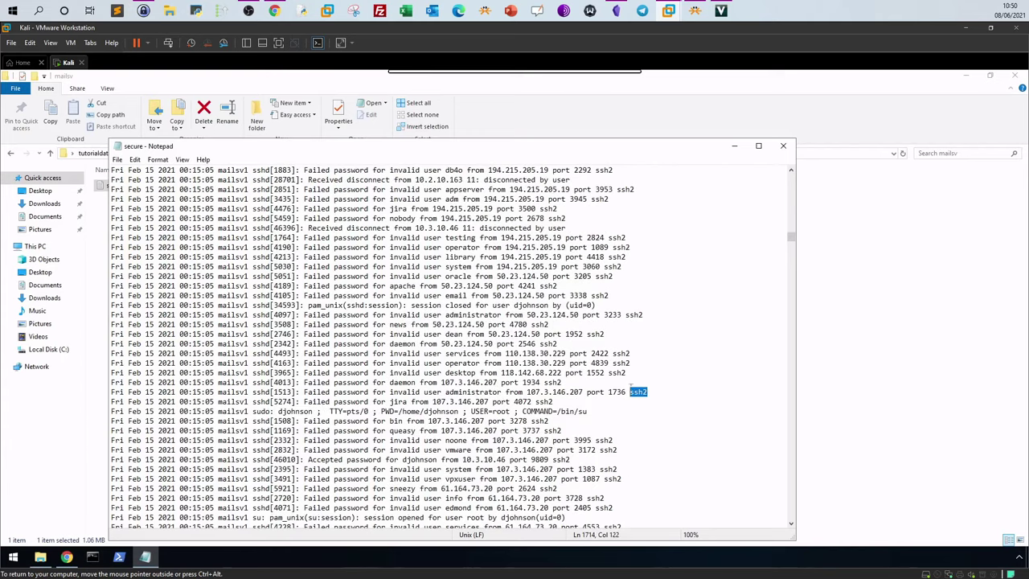
pyautogui.click(783, 147)
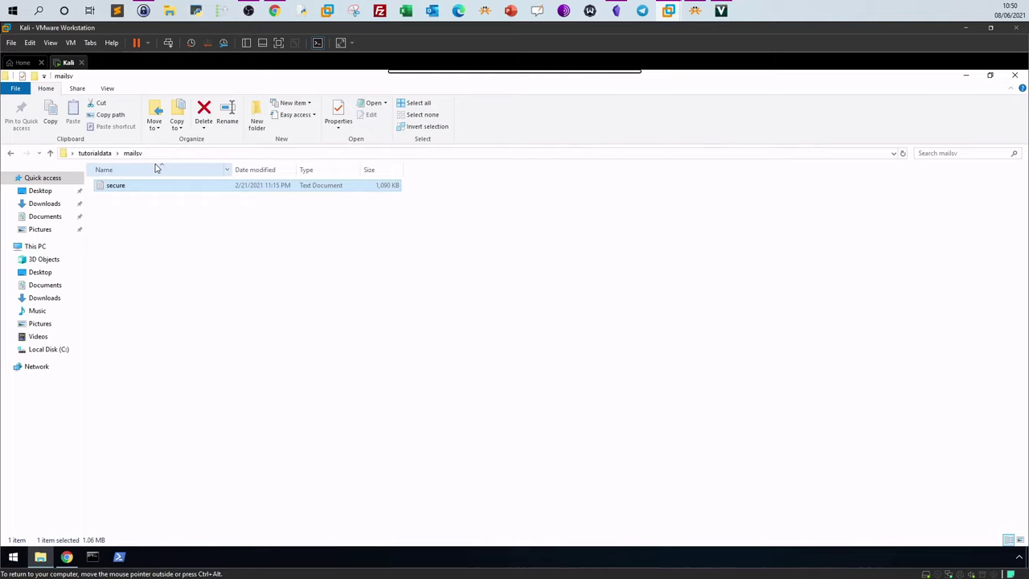
# Step: Return to the tutorialdata folder to review its subfolders and close File Explorer
pyautogui.click(94, 153)
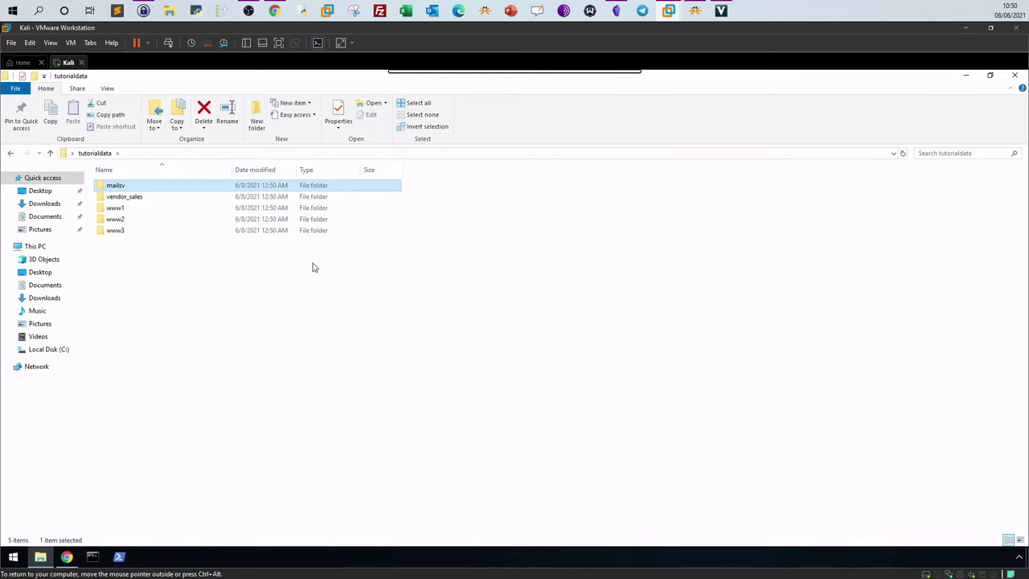
pyautogui.click(314, 267)
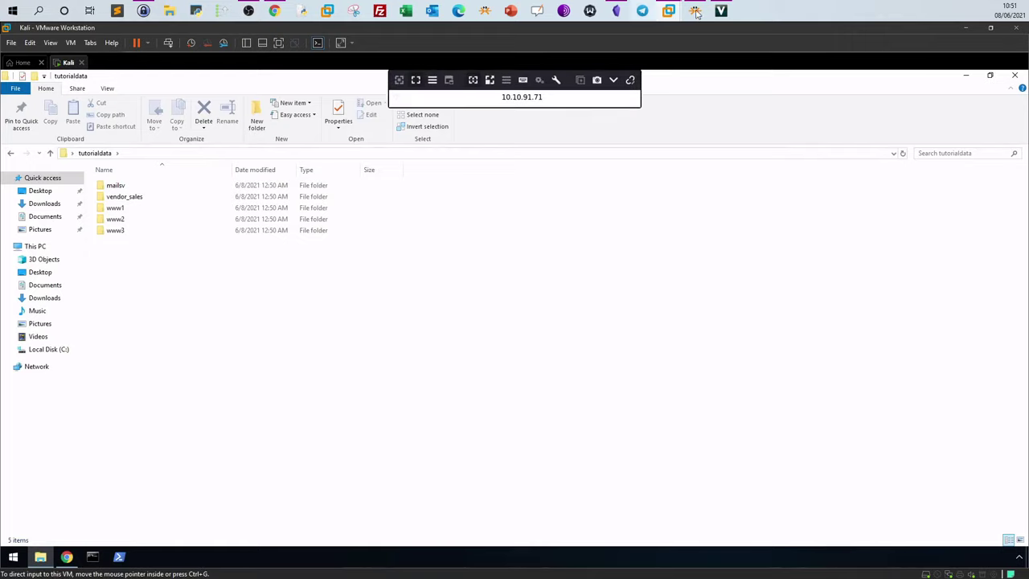
pyautogui.click(1014, 75)
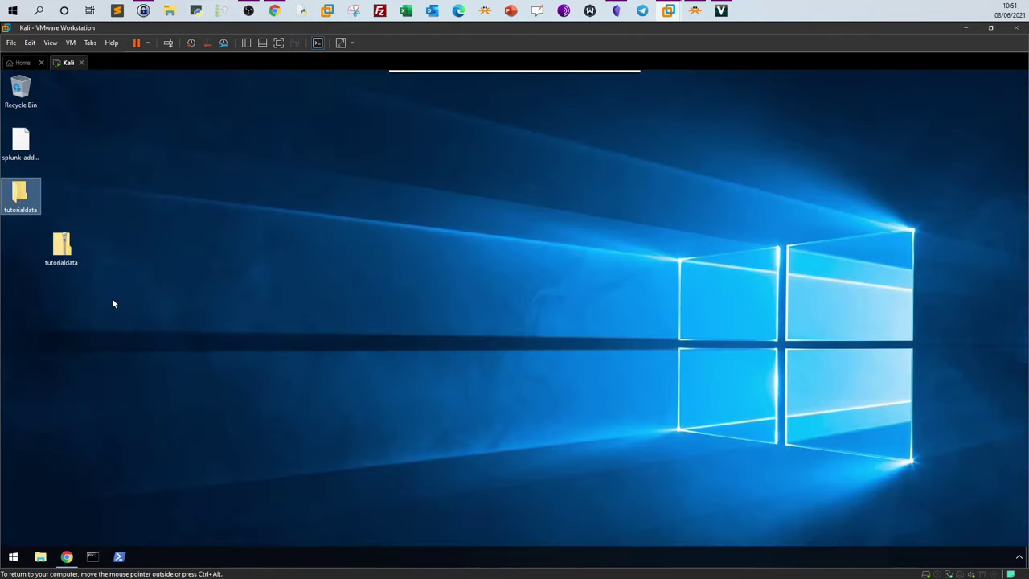
# Step: Switch back to Splunk in the virtual machine's Chrome and open the Add Data page
pyautogui.click(61, 248)
pyautogui.click(68, 559)
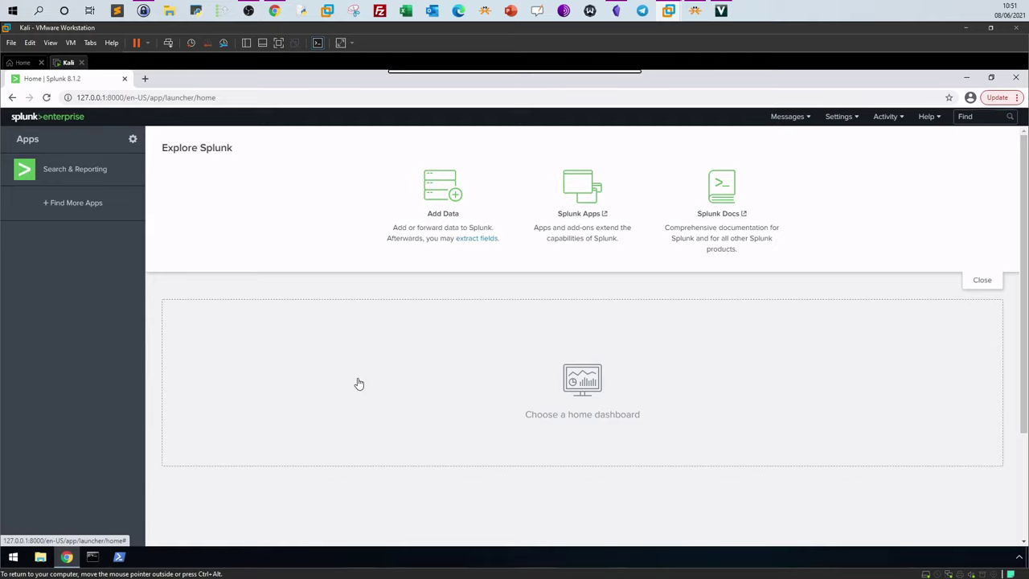
pyautogui.click(443, 220)
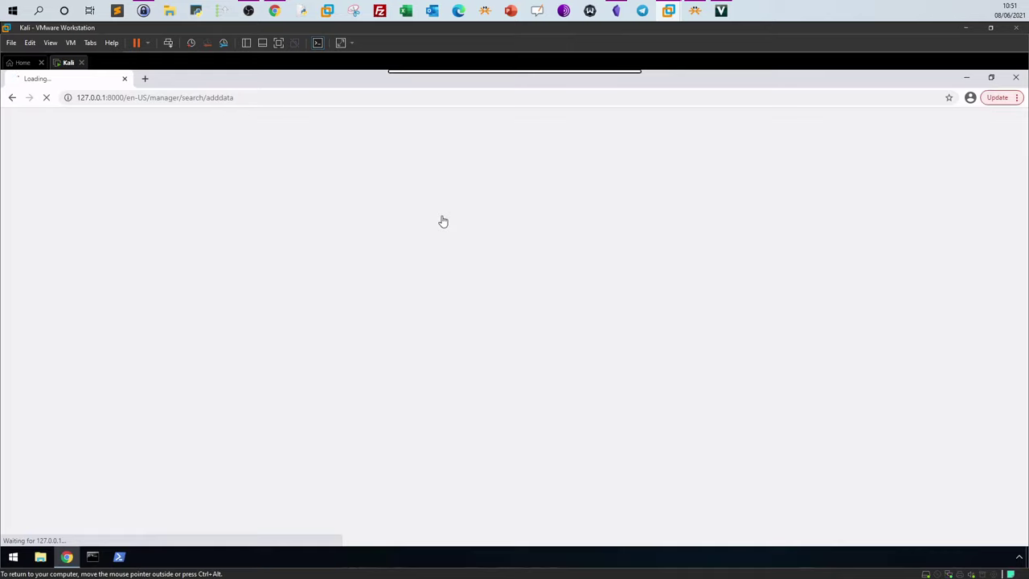
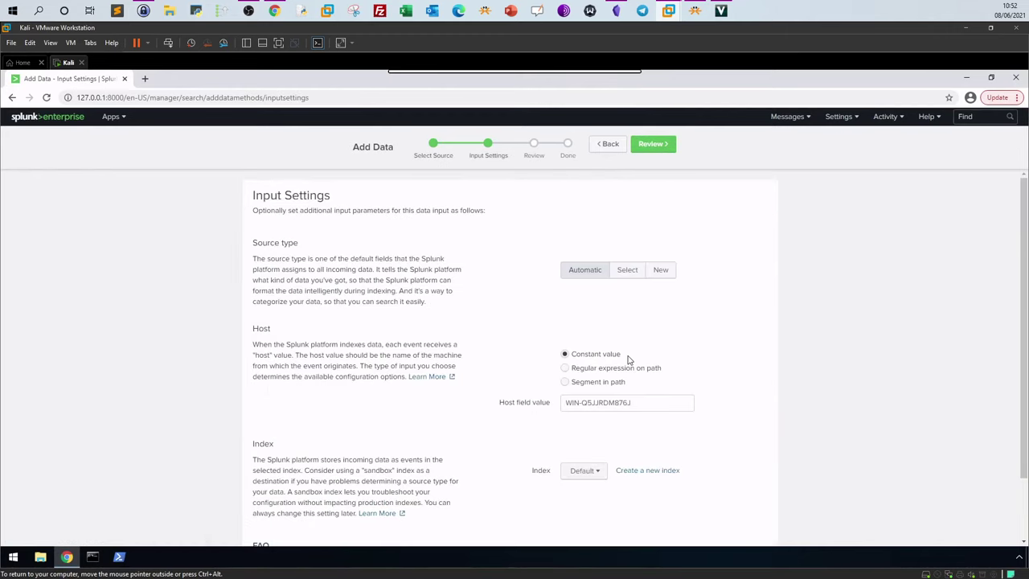
# Step: Keep the Automatic source type, constant host value and Default index, and submit the tutorialdata.zip upload
pyautogui.scroll(-1, 629, 359)
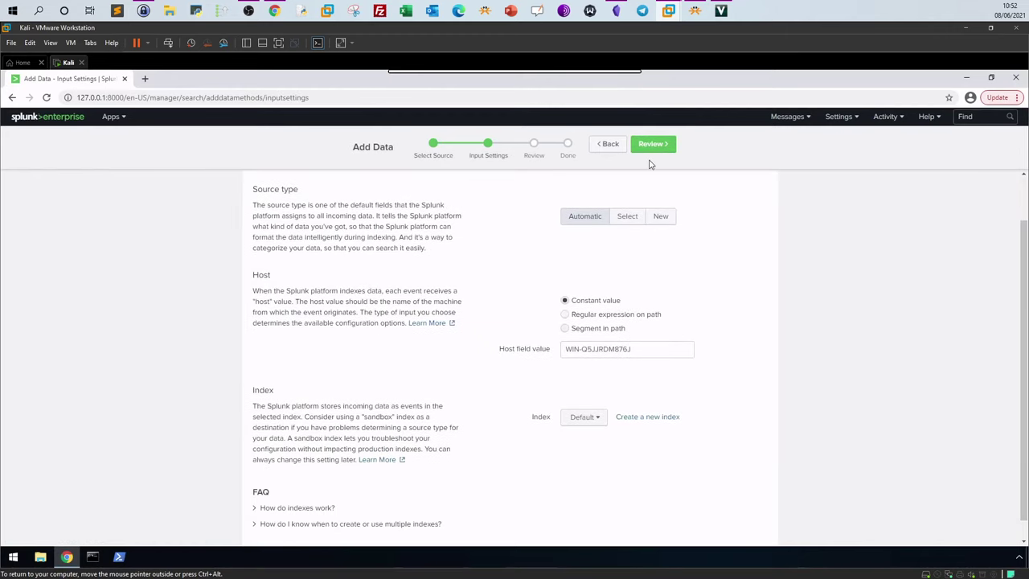
pyautogui.scroll(-1, 607, 301)
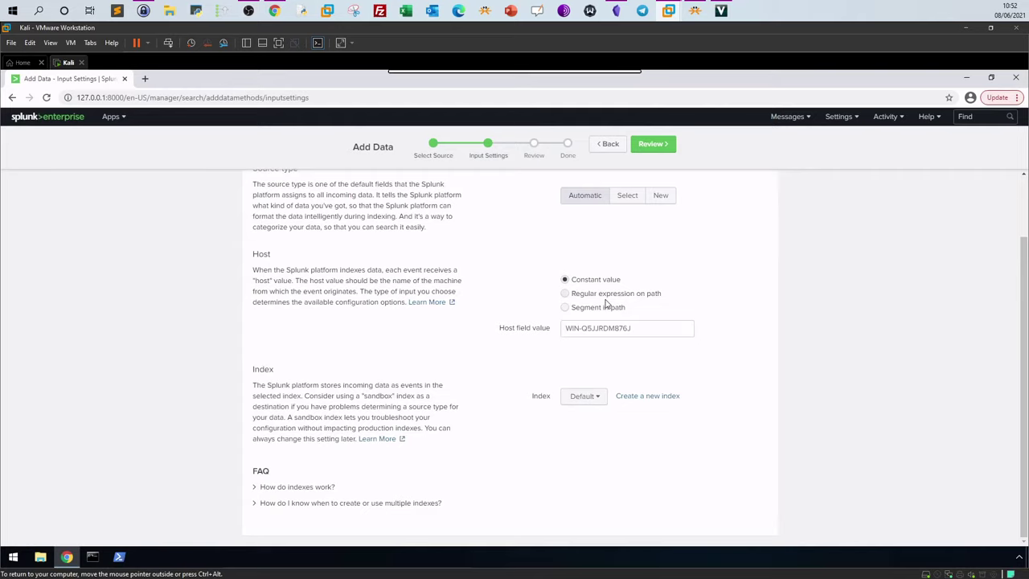
pyautogui.scroll(2, 607, 303)
pyautogui.click(655, 149)
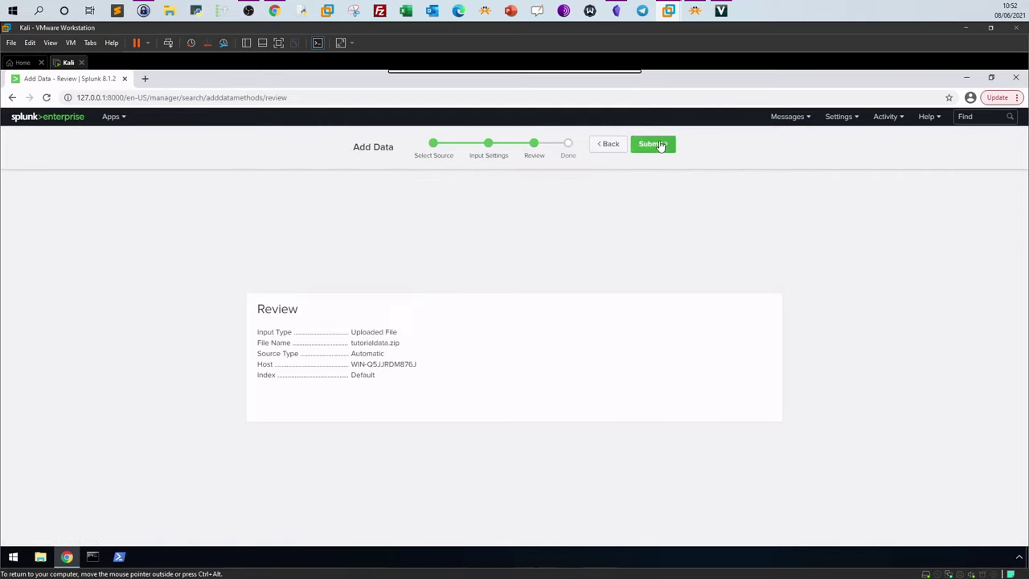
pyautogui.click(659, 145)
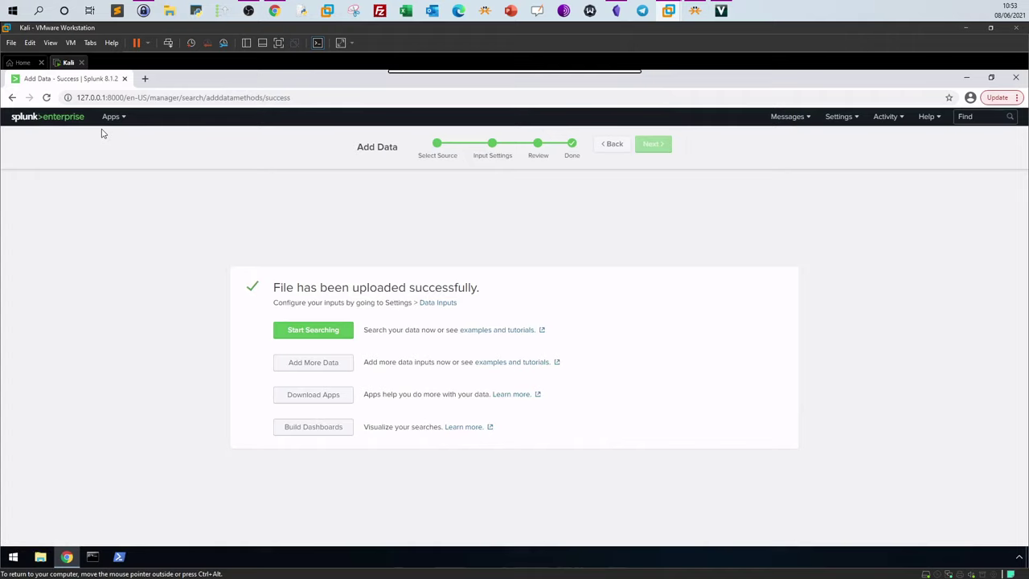
# Step: Return to the Splunk home page and review the source types offered for monitoring under Add Data
pyautogui.click(45, 118)
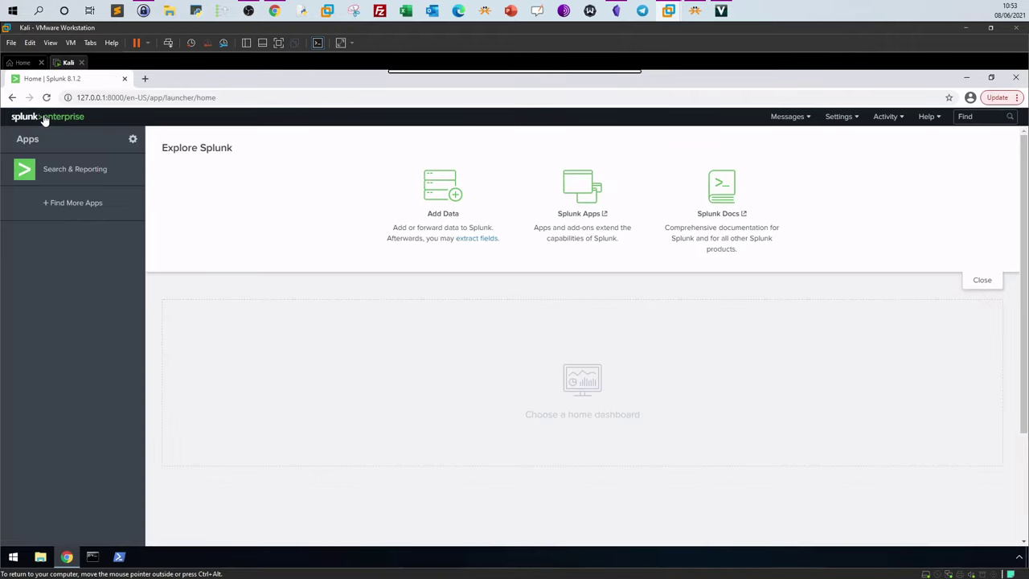
pyautogui.click(454, 189)
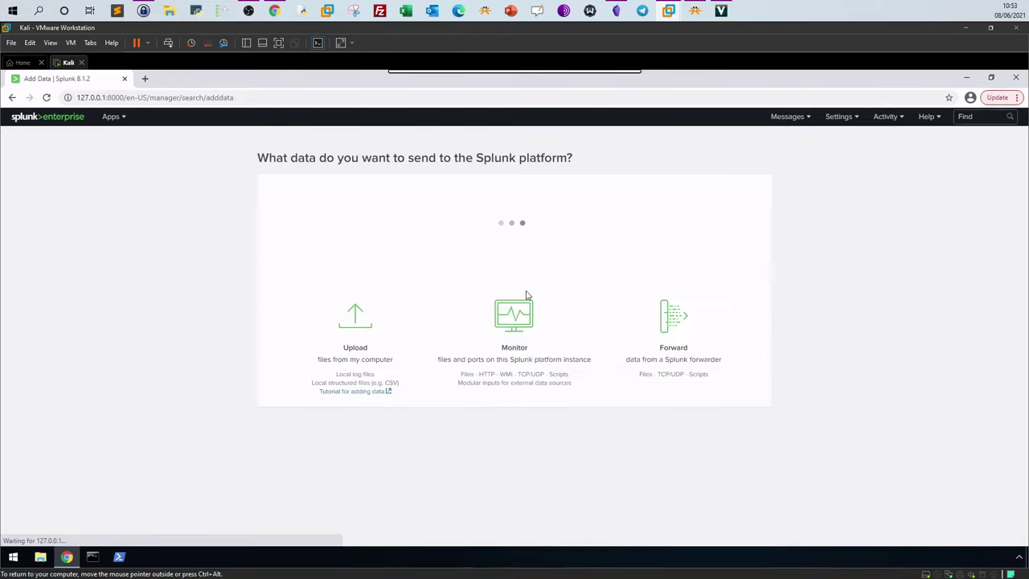
pyautogui.click(520, 322)
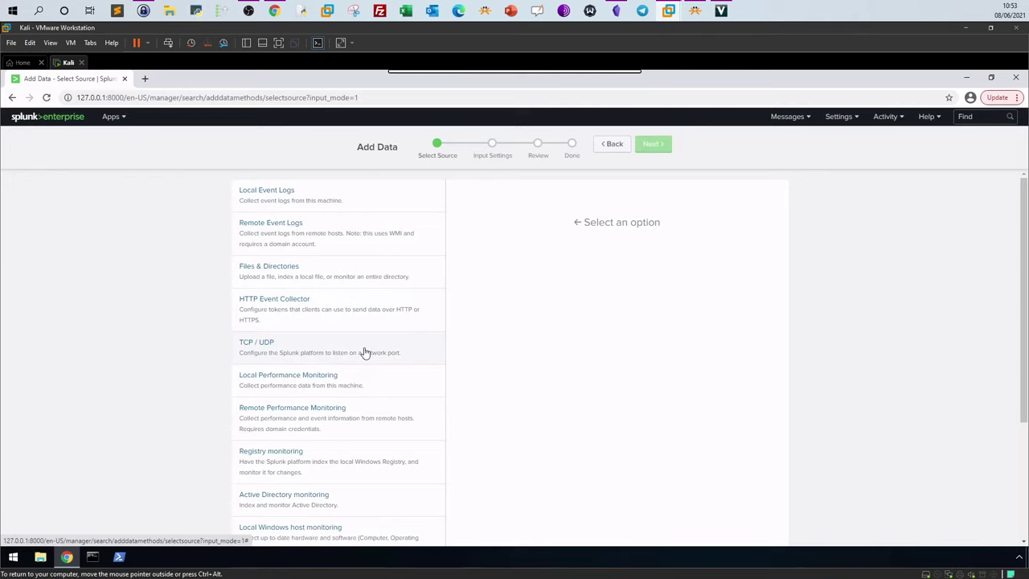
pyautogui.scroll(-2, 364, 352)
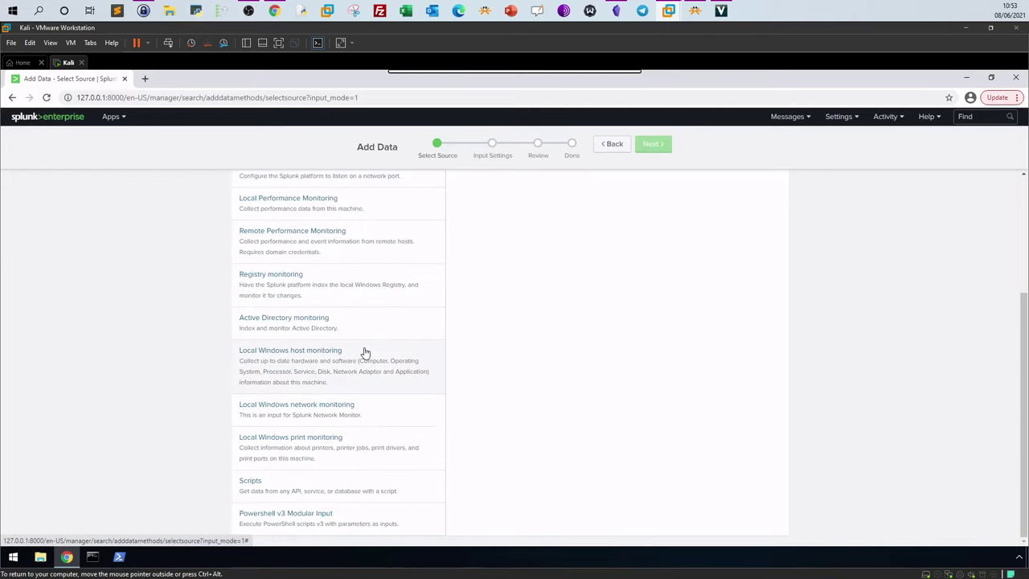
pyautogui.scroll(2, 364, 352)
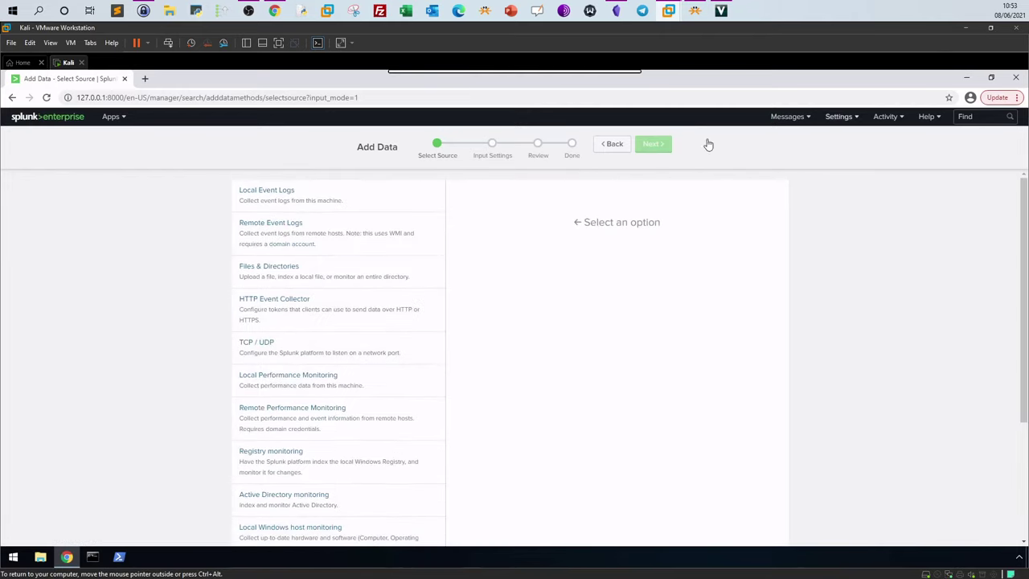
# Step: Open Splunk's Data inputs settings page to view the local input types
pyautogui.click(842, 117)
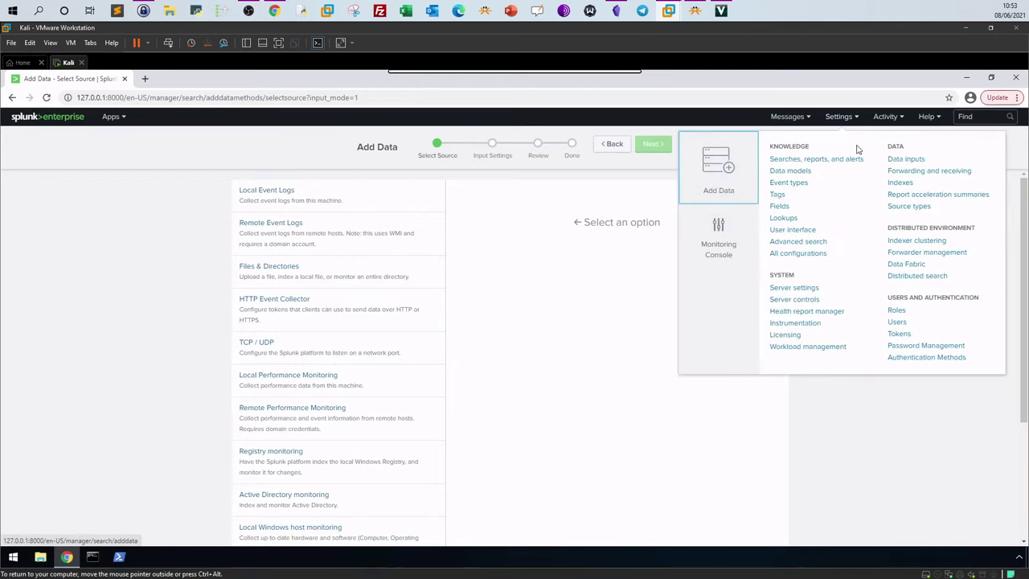
pyautogui.click(912, 162)
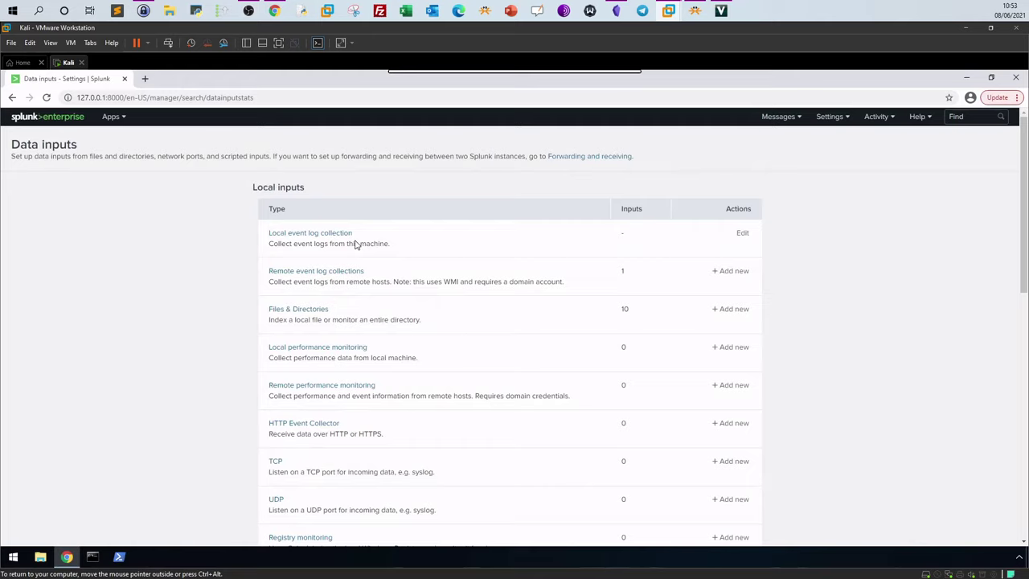
# Step: Add the Microsoft-Windows-Sysmon/Operational log to the local event log collection, keep the default index, and save it
pyautogui.click(313, 234)
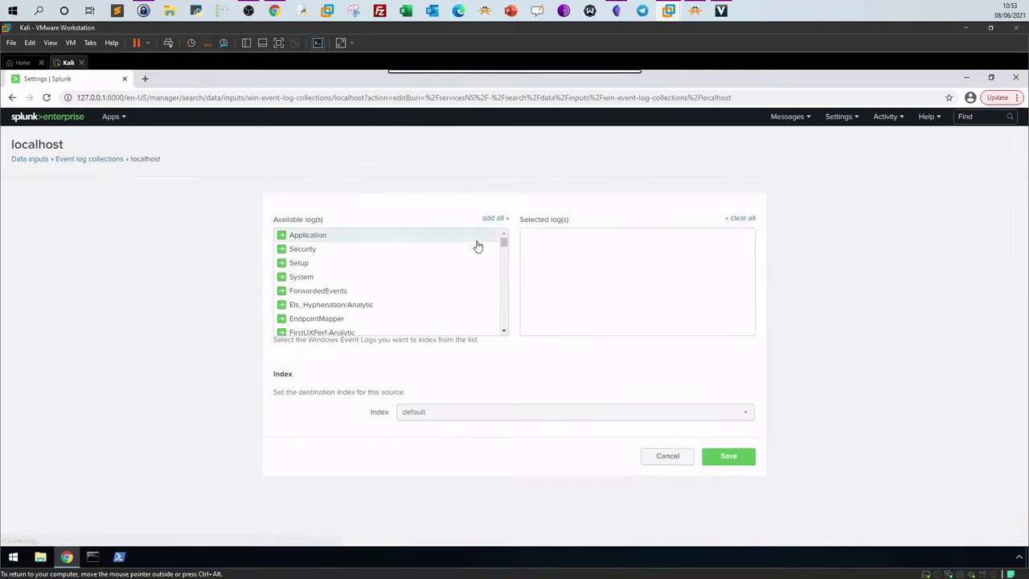
pyautogui.moveTo(503, 243); pyautogui.dragTo(451, 305)
pyautogui.scroll(5, 420, 298)
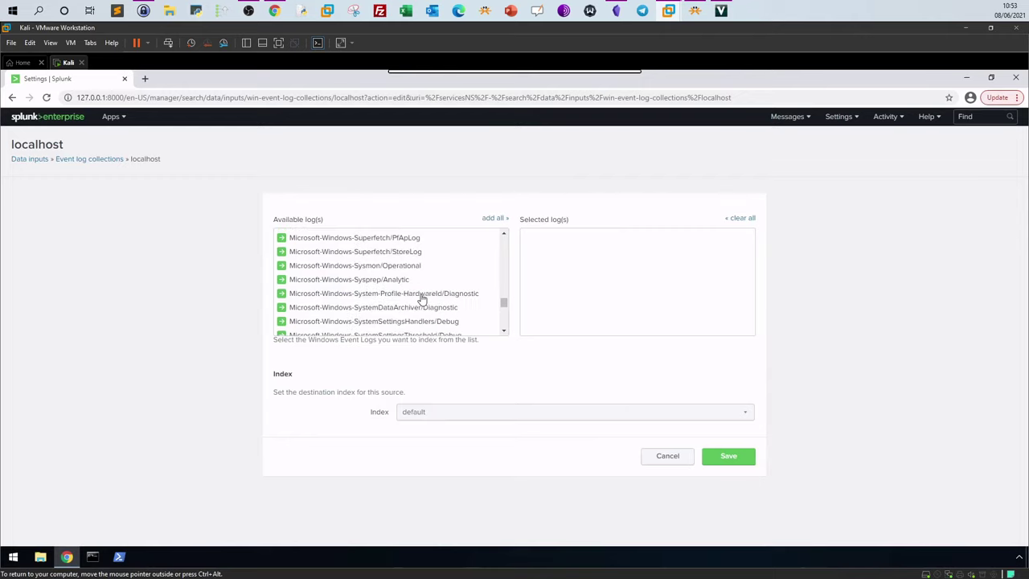
pyautogui.click(392, 266)
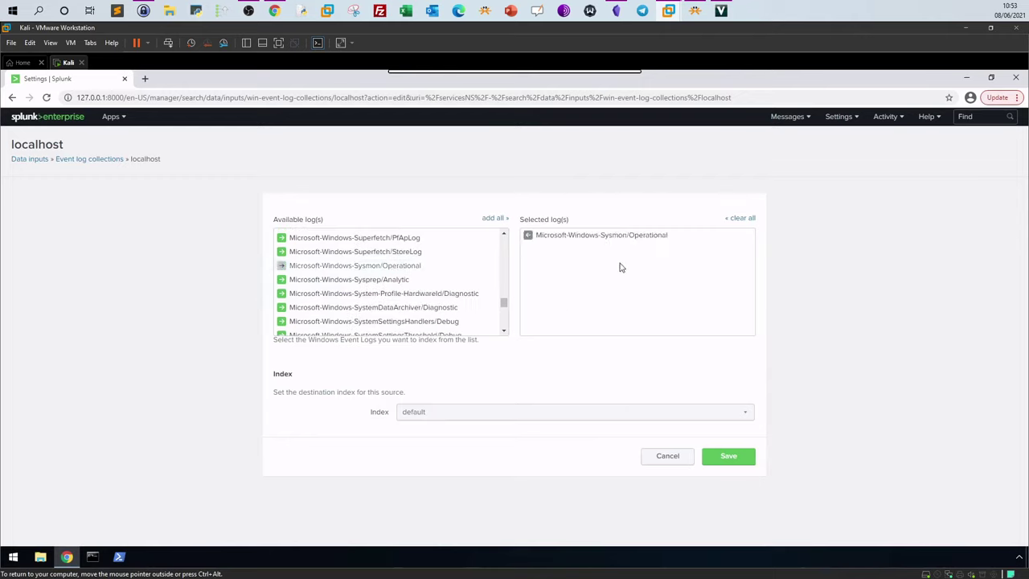
pyautogui.click(728, 455)
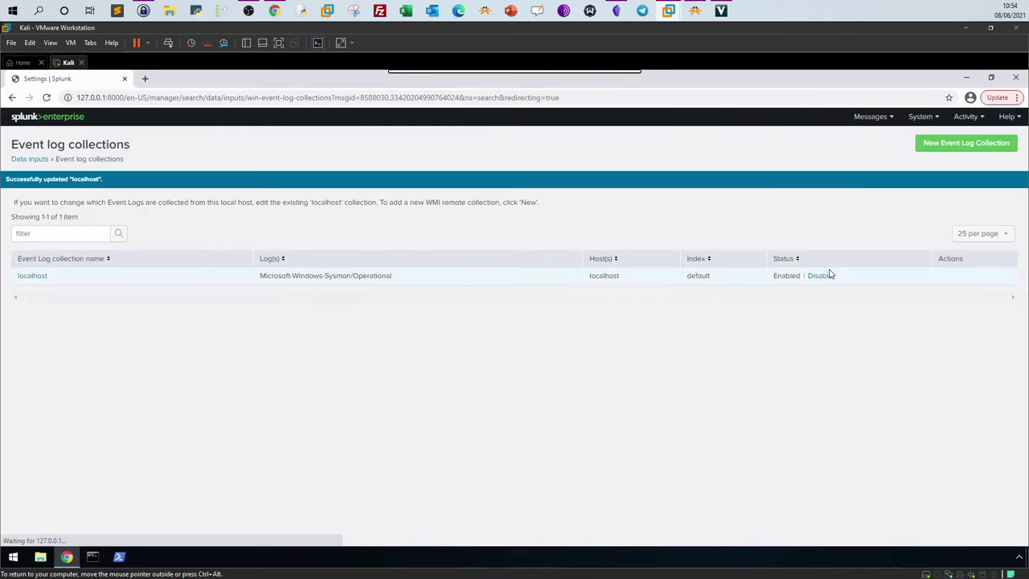
# Step: Return to the Splunk home page, open the Search & Reporting app and set the search time range to All time
pyautogui.click(49, 118)
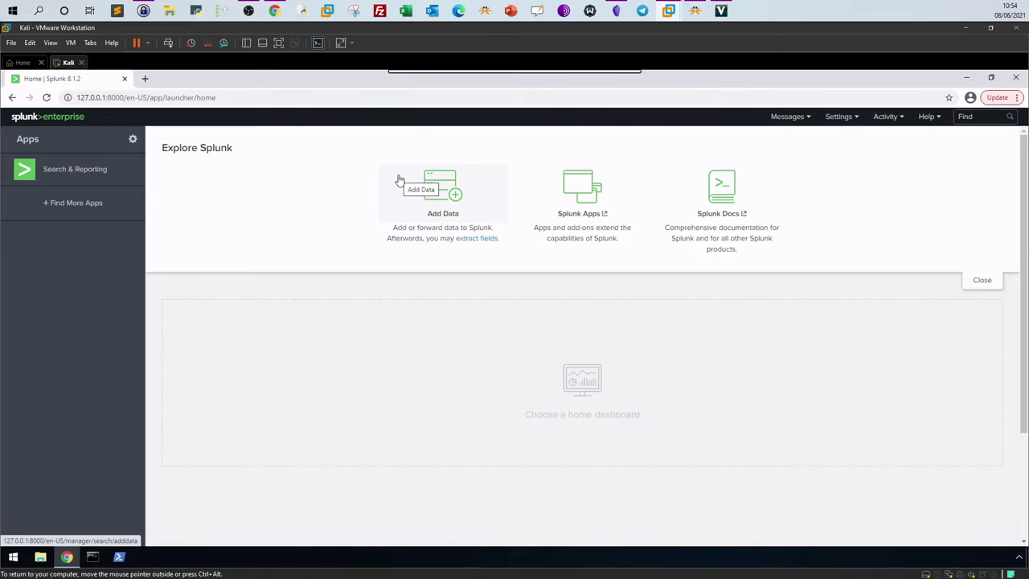
pyautogui.click(853, 117)
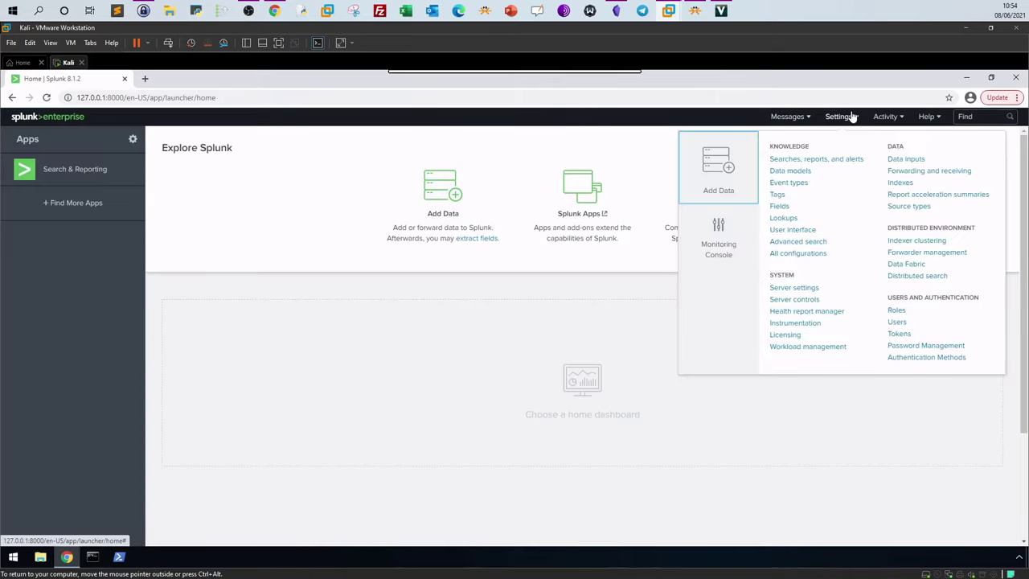
pyautogui.click(94, 172)
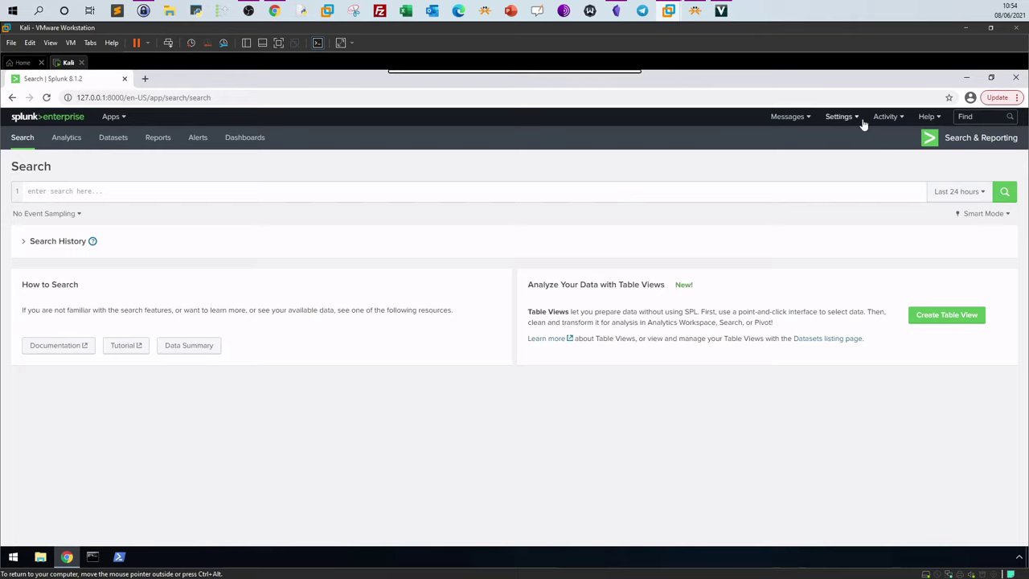
pyautogui.click(980, 195)
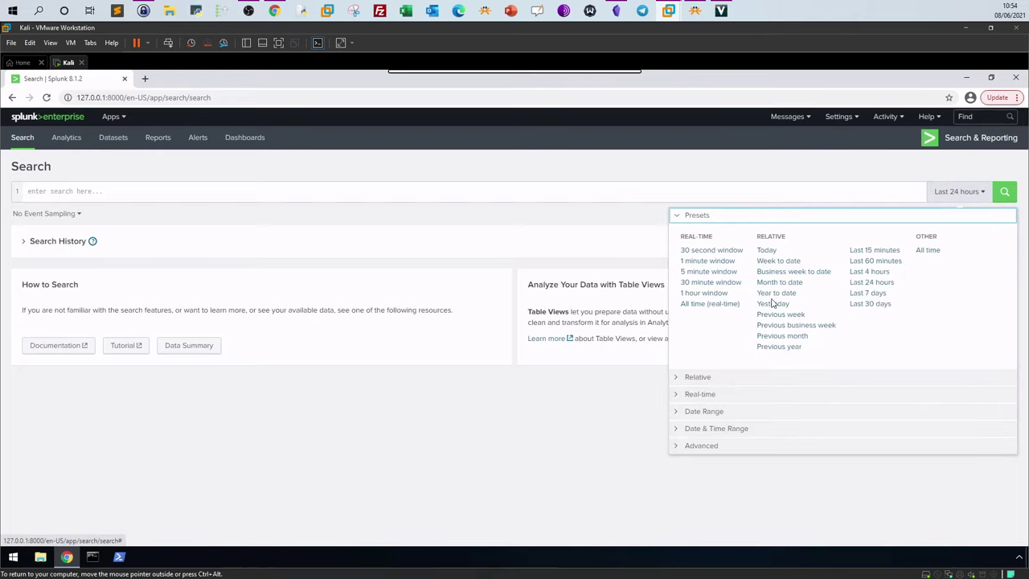
pyautogui.click(926, 250)
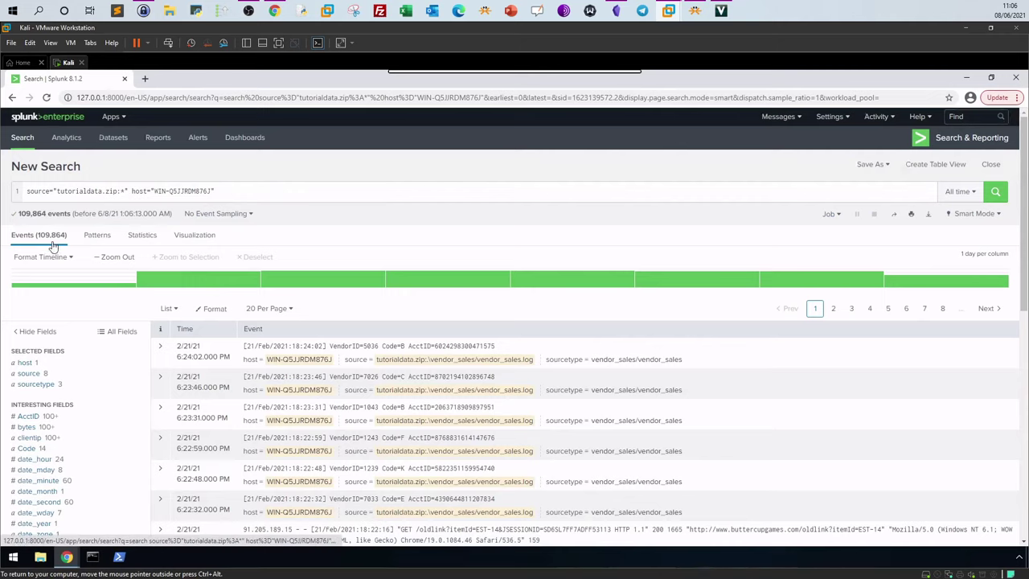
# Step: Switch to the TryHackMe room in the host's Chrome and review the Task 4 Adding Data question on the tutorial data's events
pyautogui.click(274, 11)
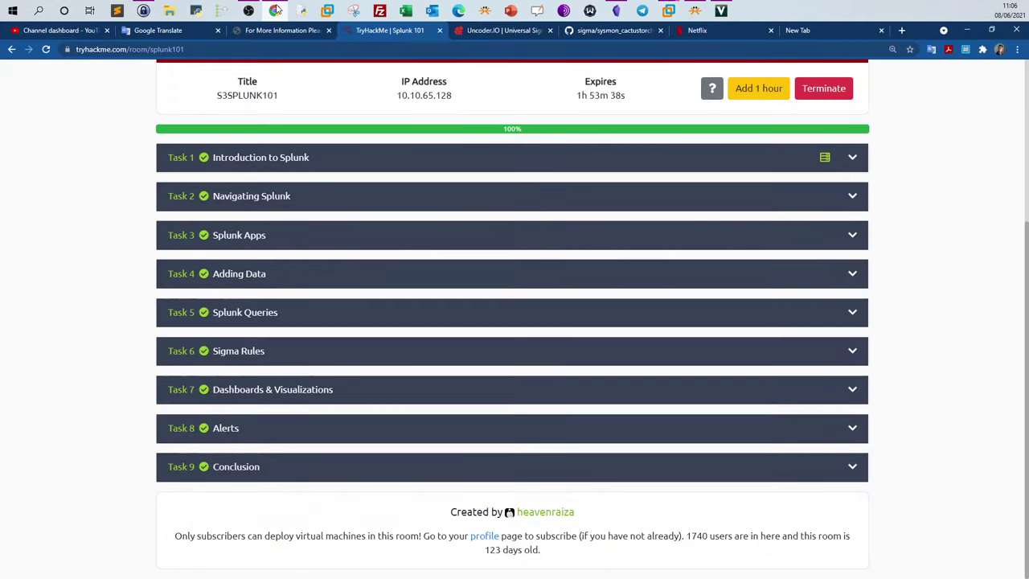
pyautogui.click(271, 273)
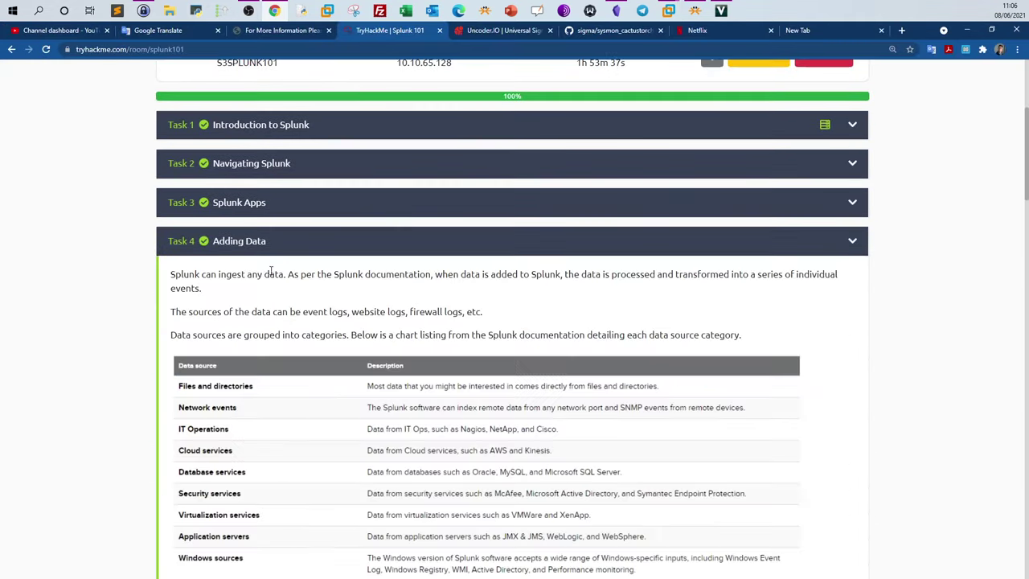
pyautogui.scroll(-4, 276, 270)
pyautogui.scroll(-20, 276, 270)
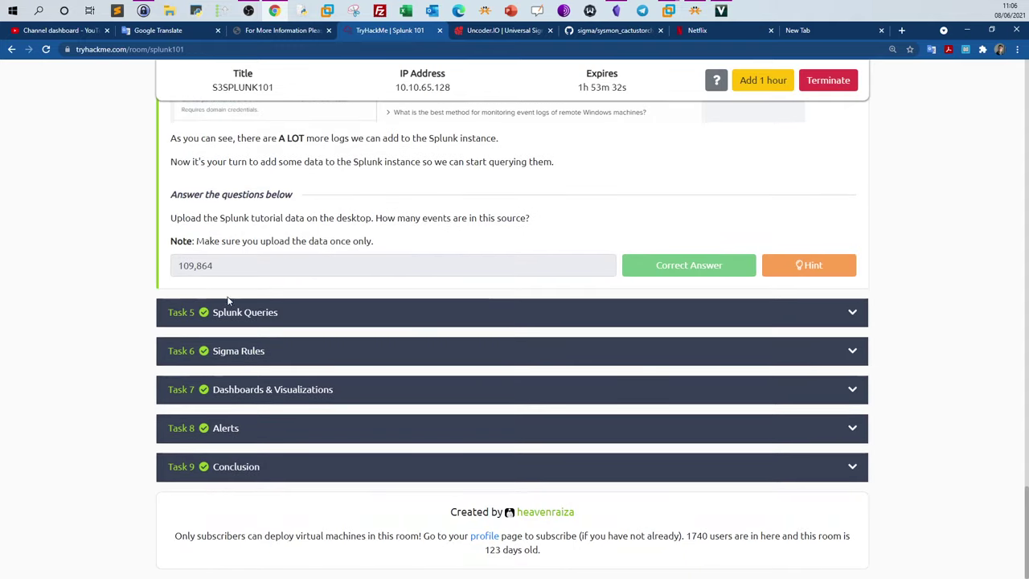
# Step: Expand Task 5 Splunk Queries and read its questions about failed password searches in the tutorial data
pyautogui.click(214, 313)
pyautogui.scroll(-10, 225, 313)
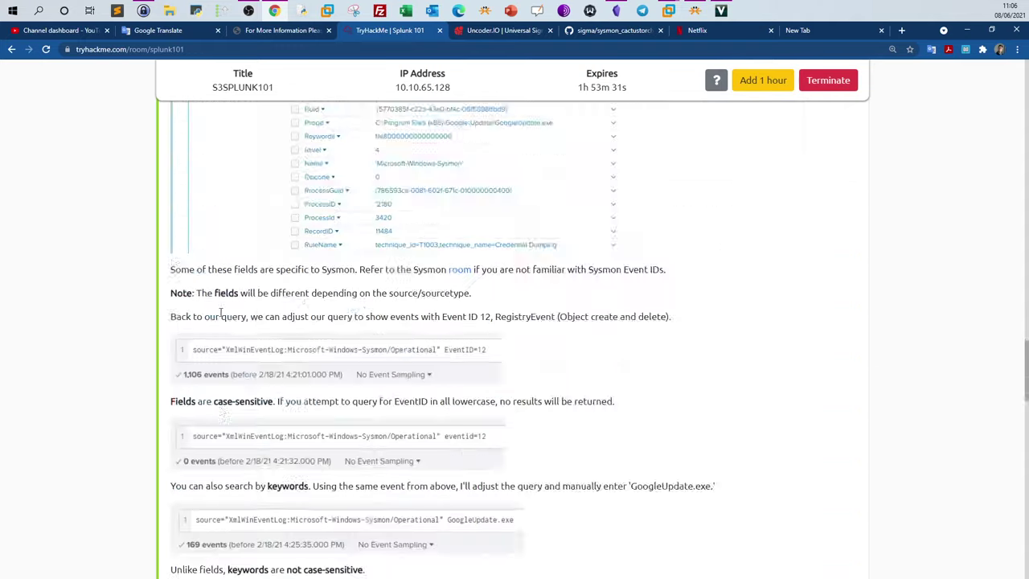
pyautogui.scroll(-20, 228, 314)
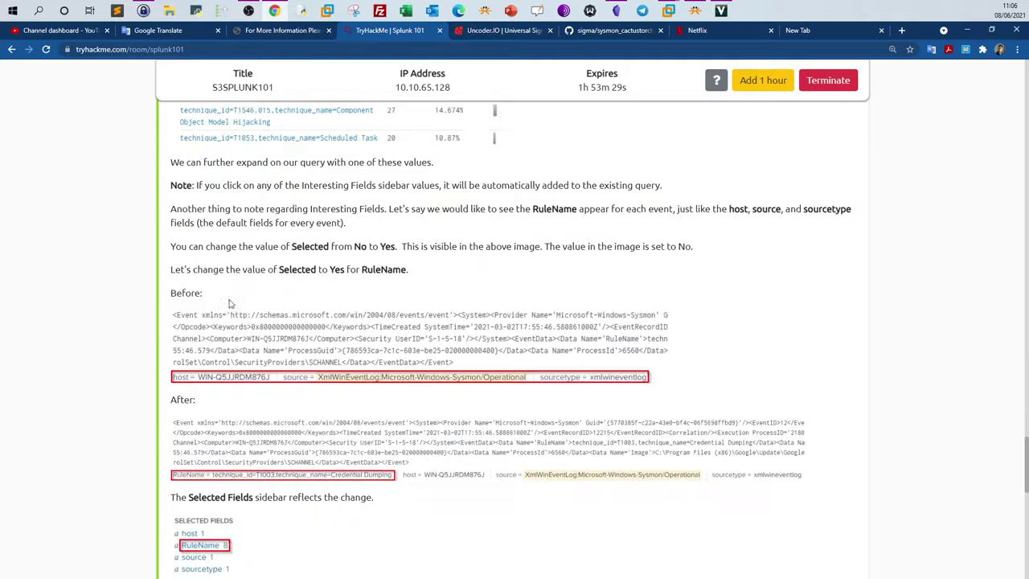
pyautogui.scroll(-5, 229, 303)
pyautogui.scroll(2, 229, 303)
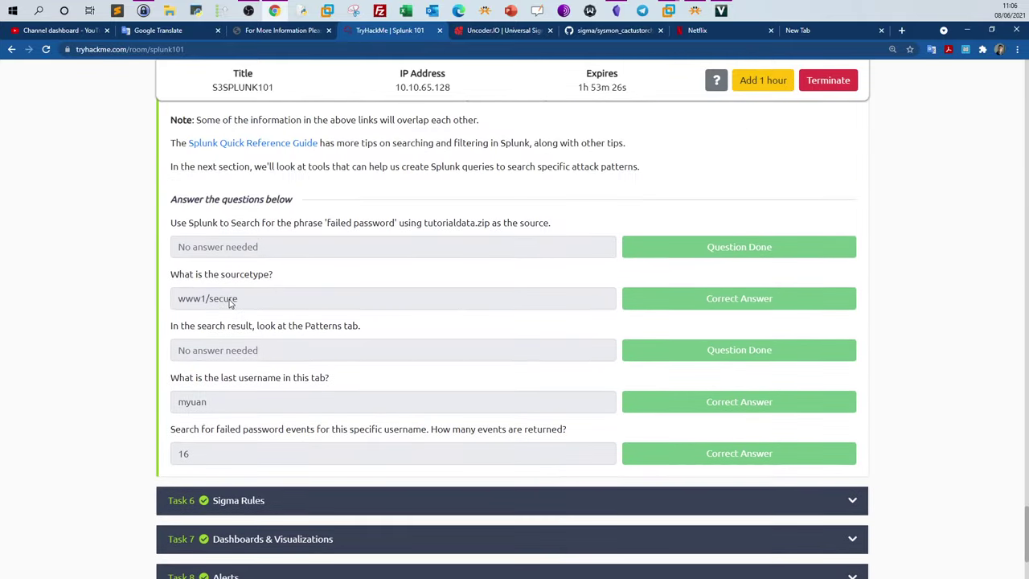
pyautogui.moveTo(172, 221); pyautogui.dragTo(296, 454)
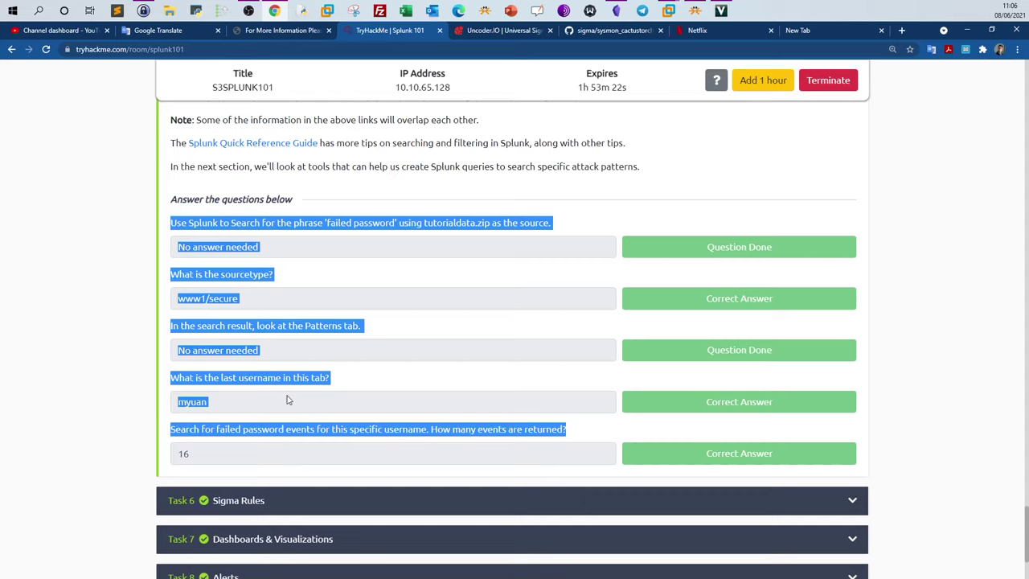
pyautogui.click(286, 297)
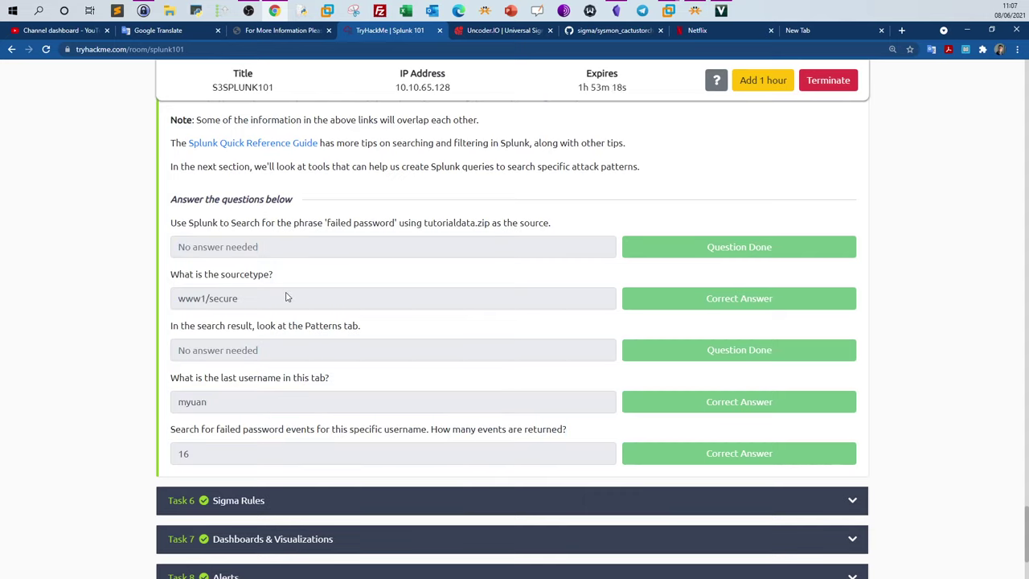
pyautogui.scroll(1, 286, 296)
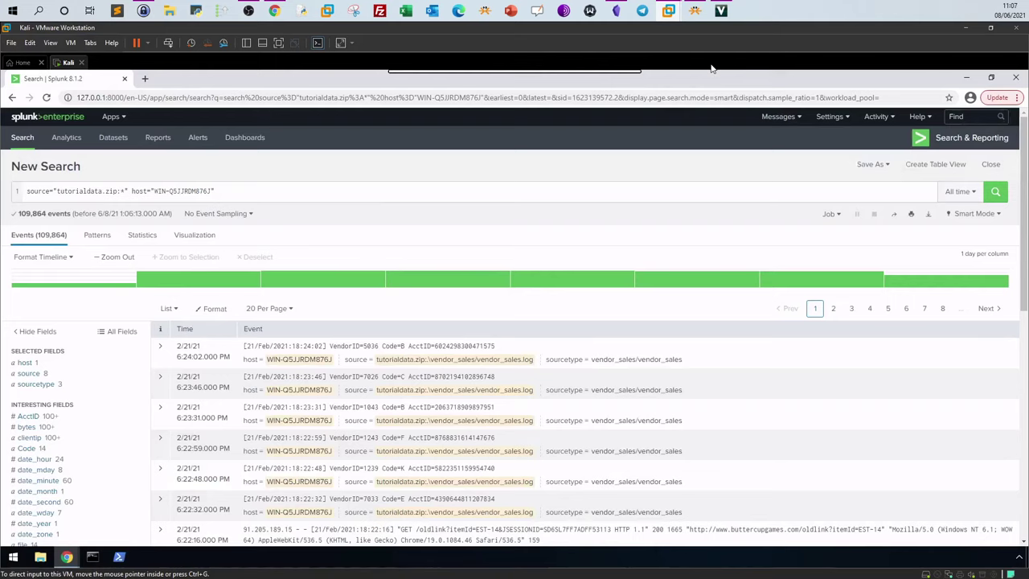
# Step: Switch back to Splunk in the virtual machine and clear the existing tutorialdata.zip query from the search bar
pyautogui.click(670, 14)
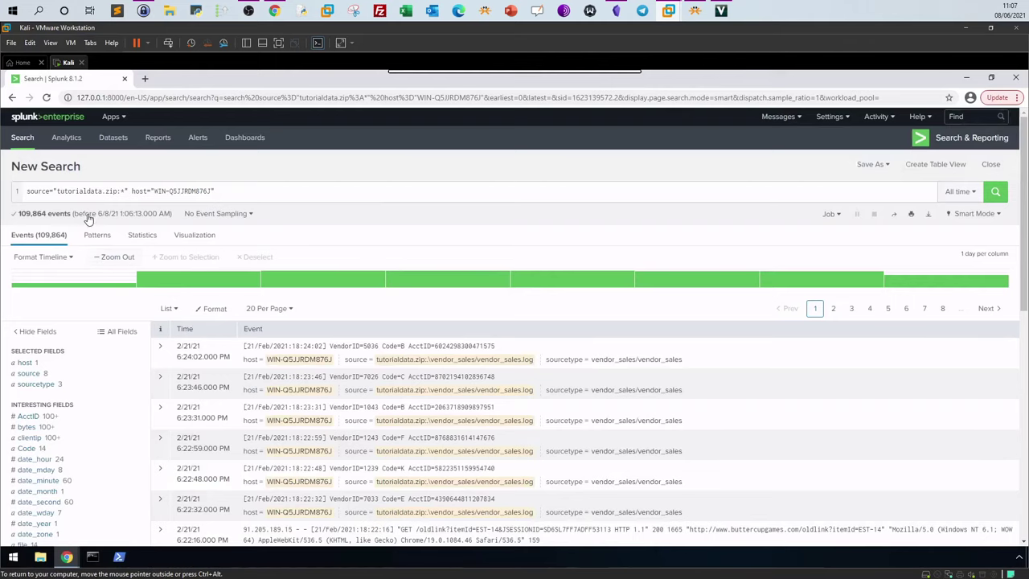
pyautogui.click(240, 192)
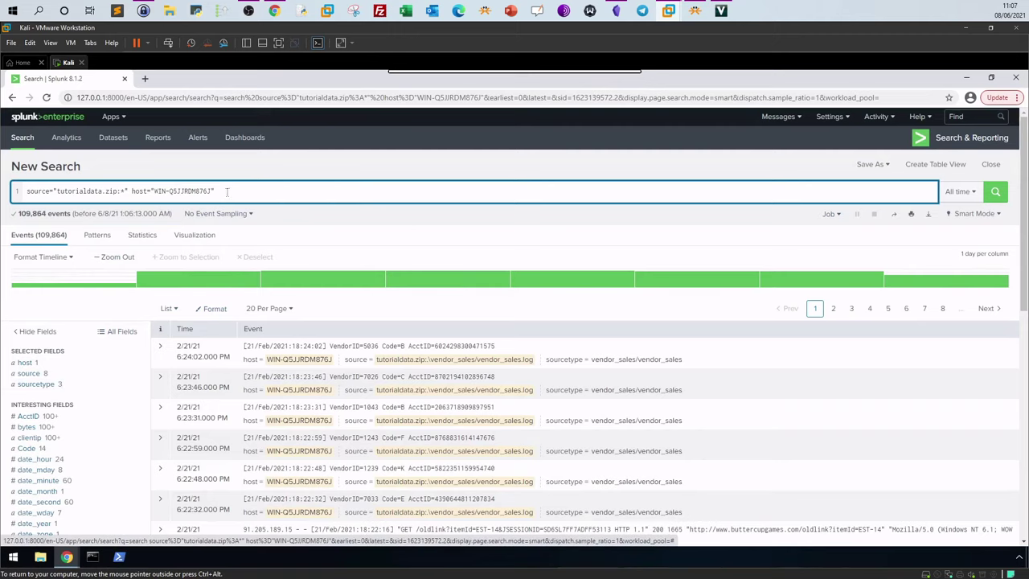
pyautogui.moveTo(215, 191); pyautogui.dragTo(31, 189)
pyautogui.press('BackSpace')
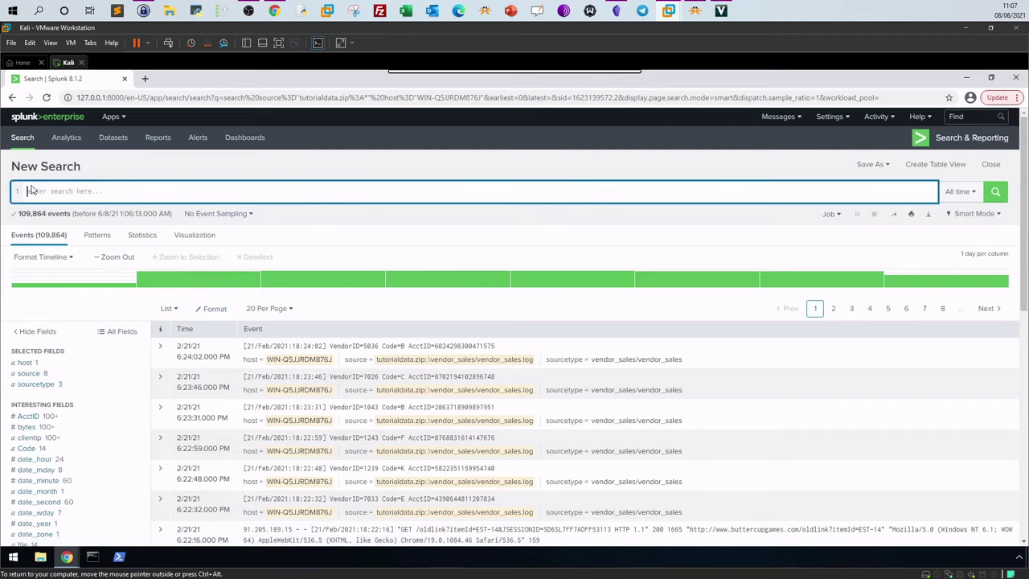
# Step: Remove the host field from the selected fields shown for each event
pyautogui.click(24, 362)
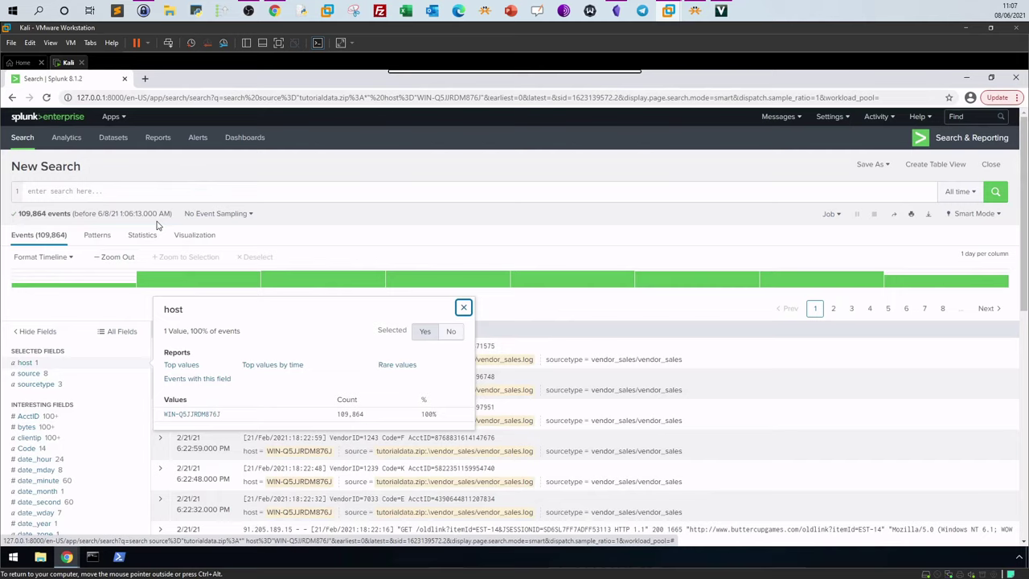
pyautogui.click(421, 337)
pyautogui.click(447, 336)
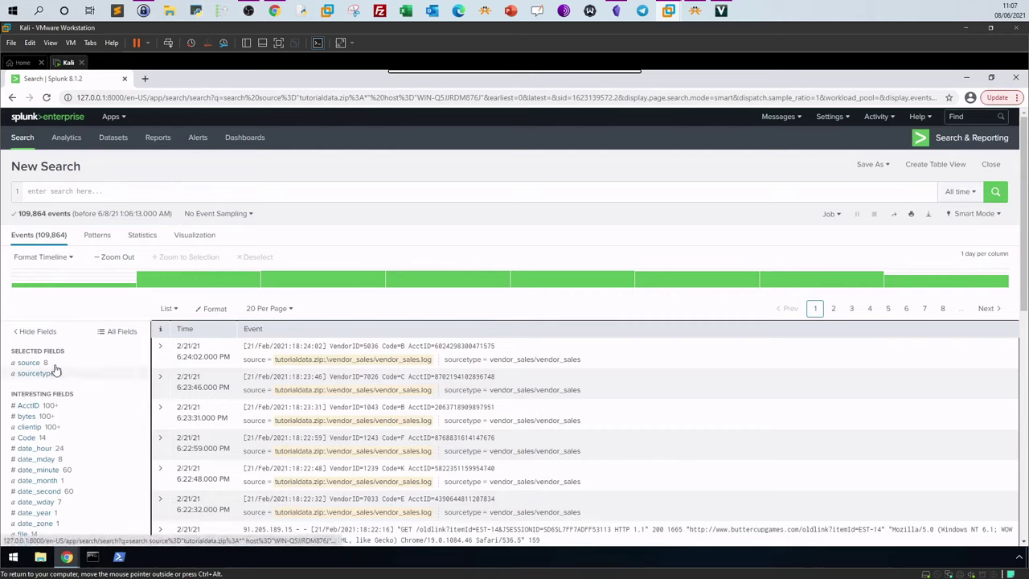
# Step: Look through the list of all available fields, then hide and show the fields sidebar again
pyautogui.click(118, 336)
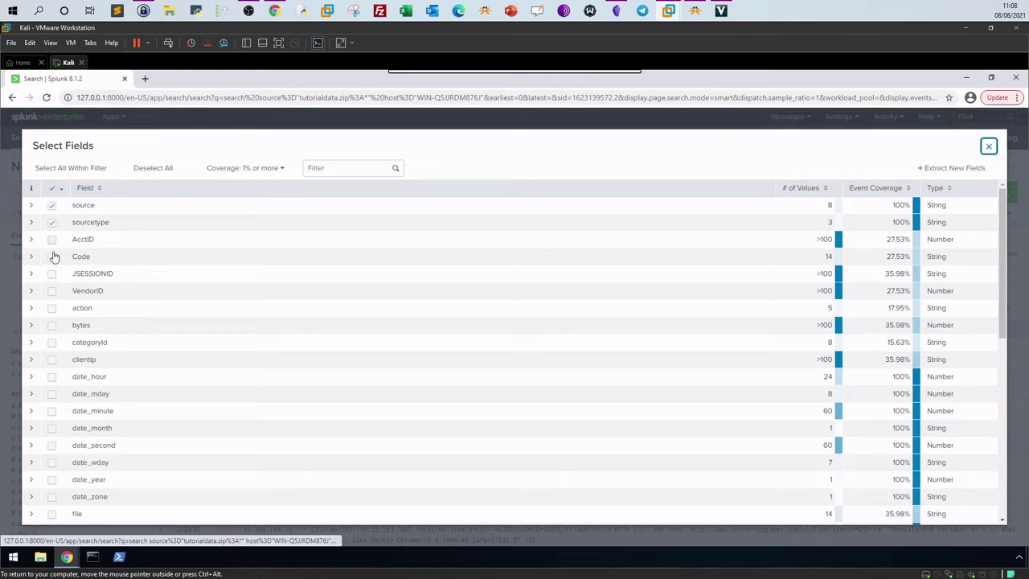
pyautogui.scroll(-2, 56, 390)
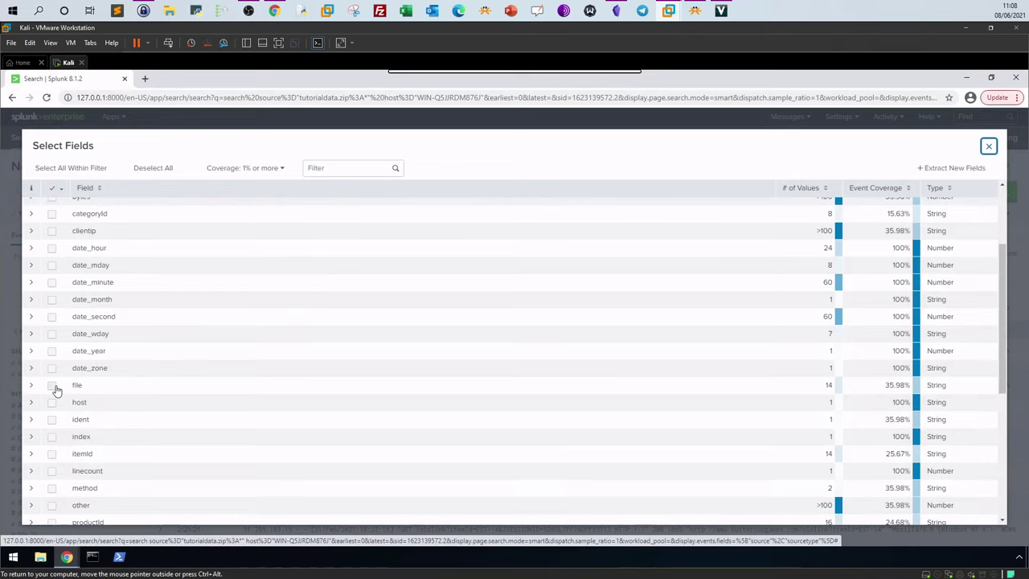
pyautogui.scroll(2, 56, 390)
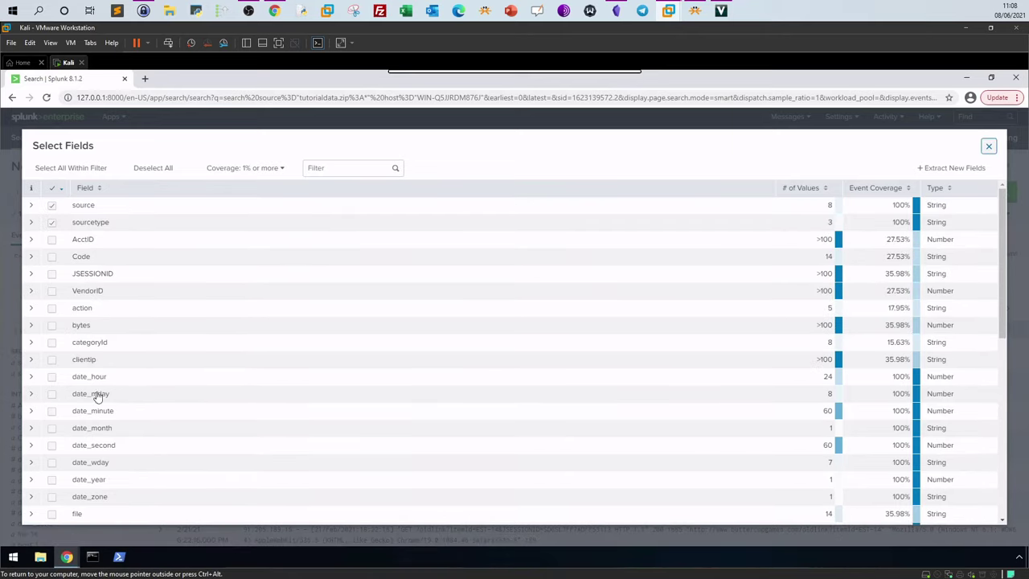
pyautogui.press('Escape')
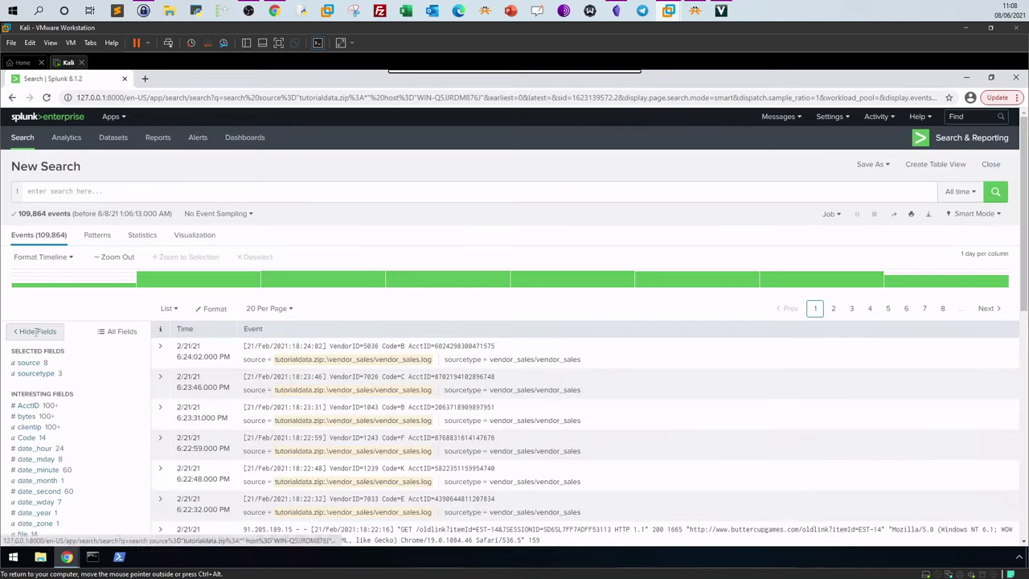
pyautogui.click(29, 332)
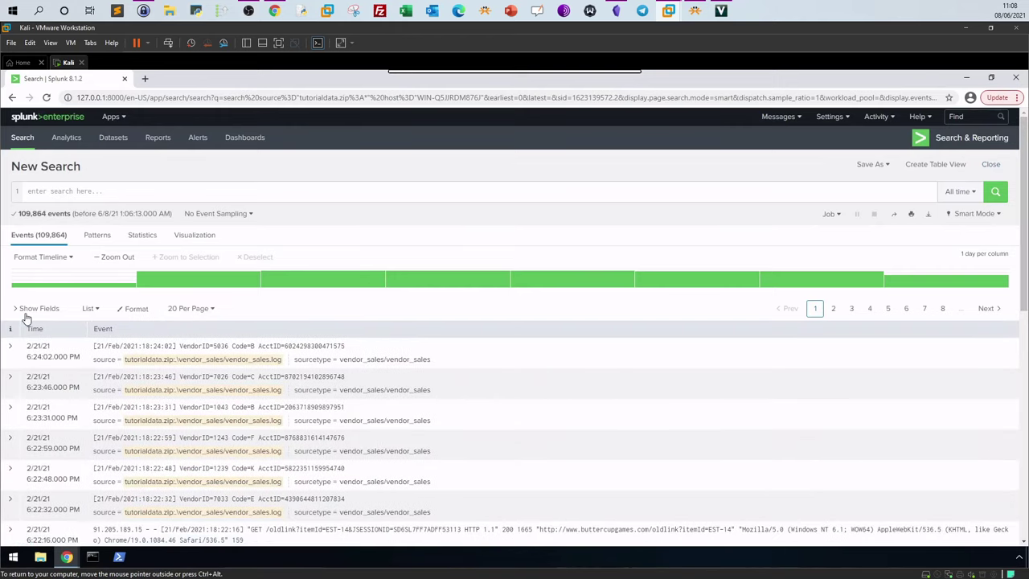
pyautogui.click(26, 310)
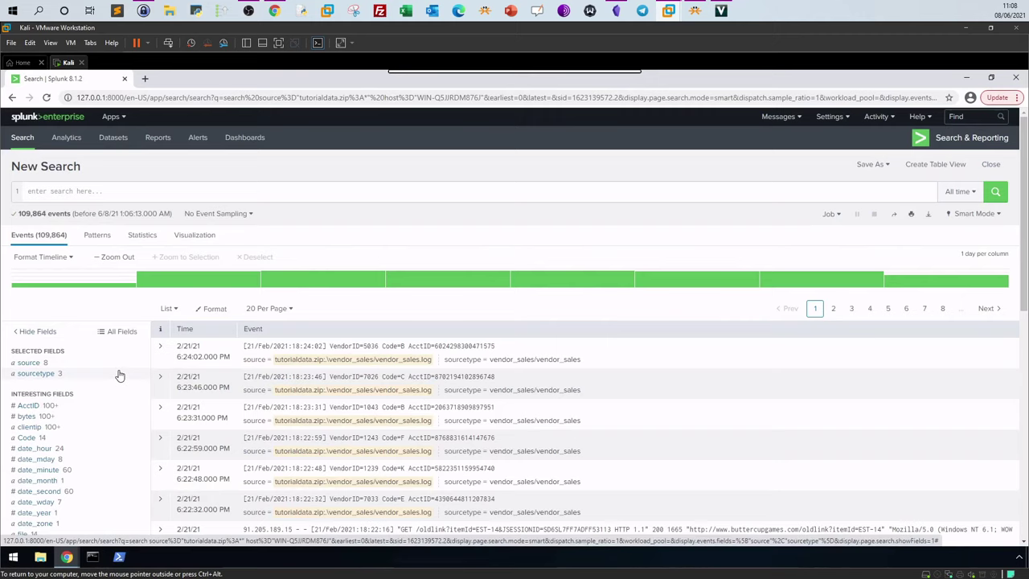
# Step: Open the remaining fields list and add host back to the selected fields
pyautogui.scroll(-5, 119, 376)
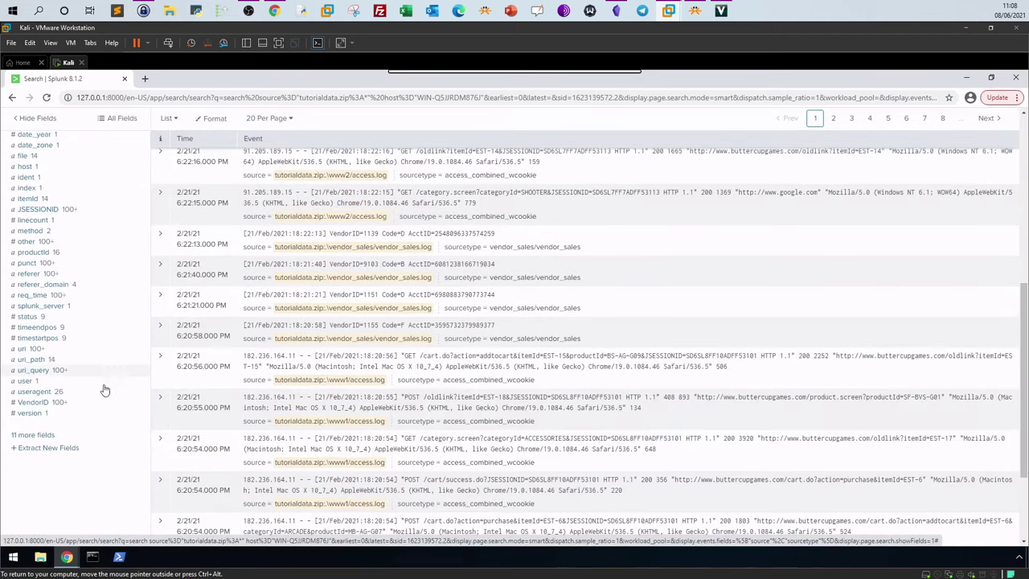
pyautogui.click(34, 434)
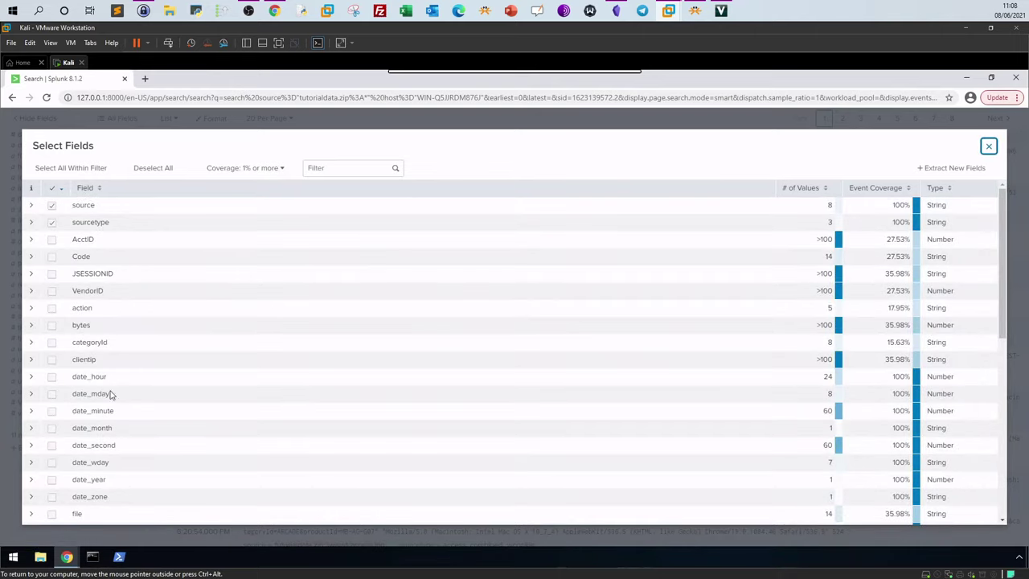
pyautogui.scroll(-3, 115, 367)
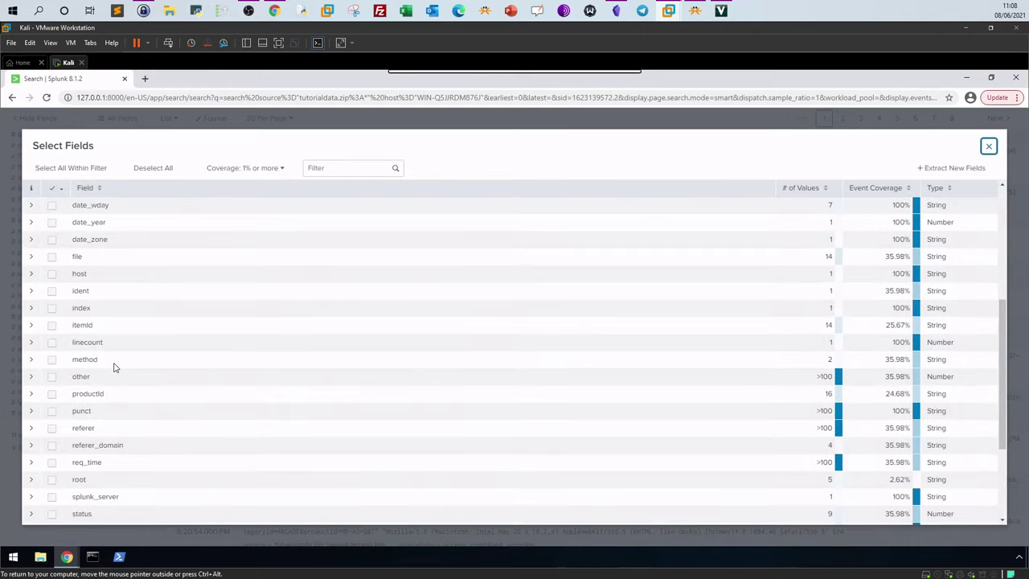
pyautogui.click(53, 274)
pyautogui.scroll(3, 462, 292)
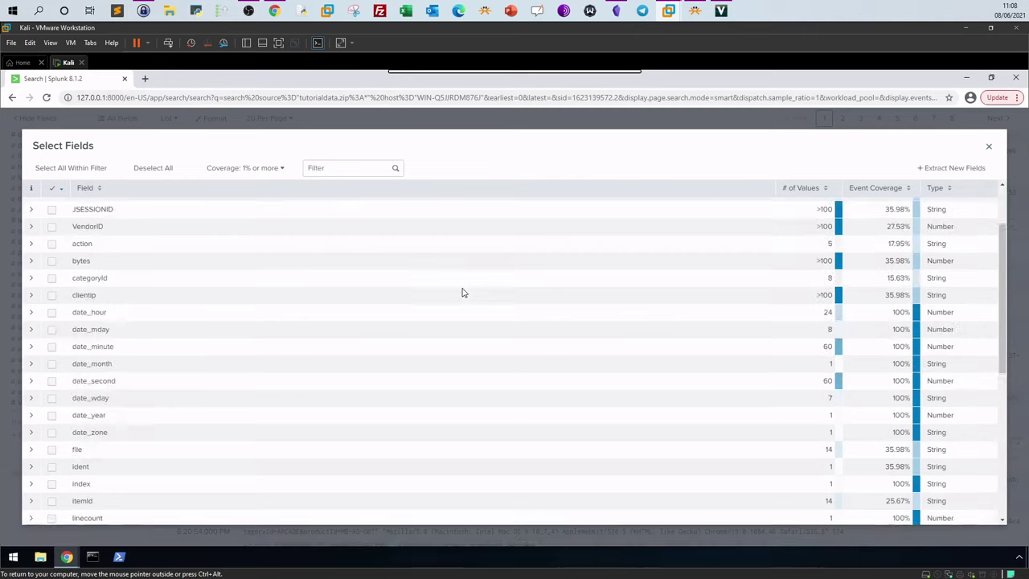
pyautogui.scroll(2, 462, 293)
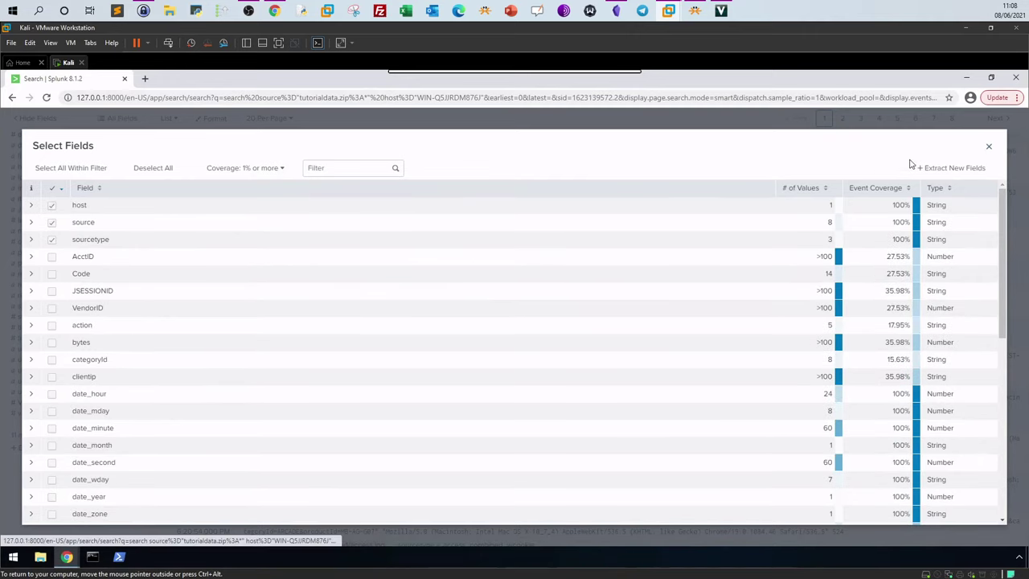
pyautogui.press('Escape')
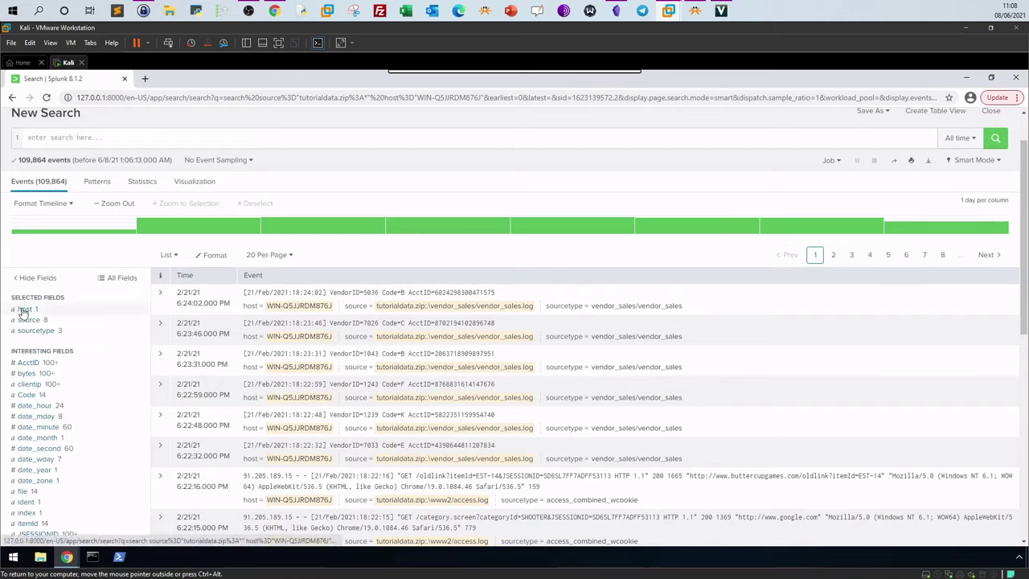
# Step: Filter the events by the host field value WIN-Q5JJRDM876J
pyautogui.click(25, 309)
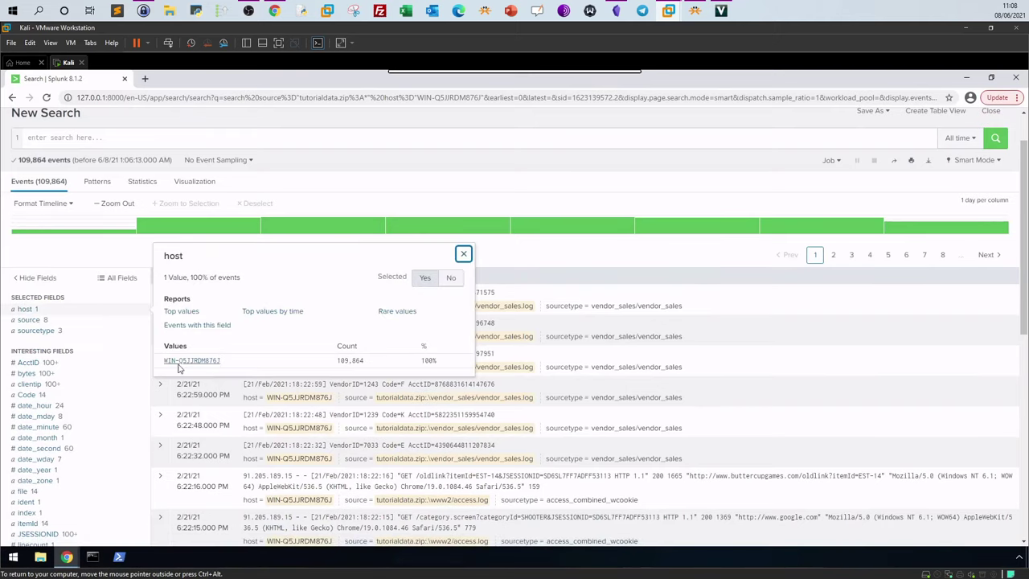
pyautogui.moveTo(163, 364); pyautogui.dragTo(225, 362)
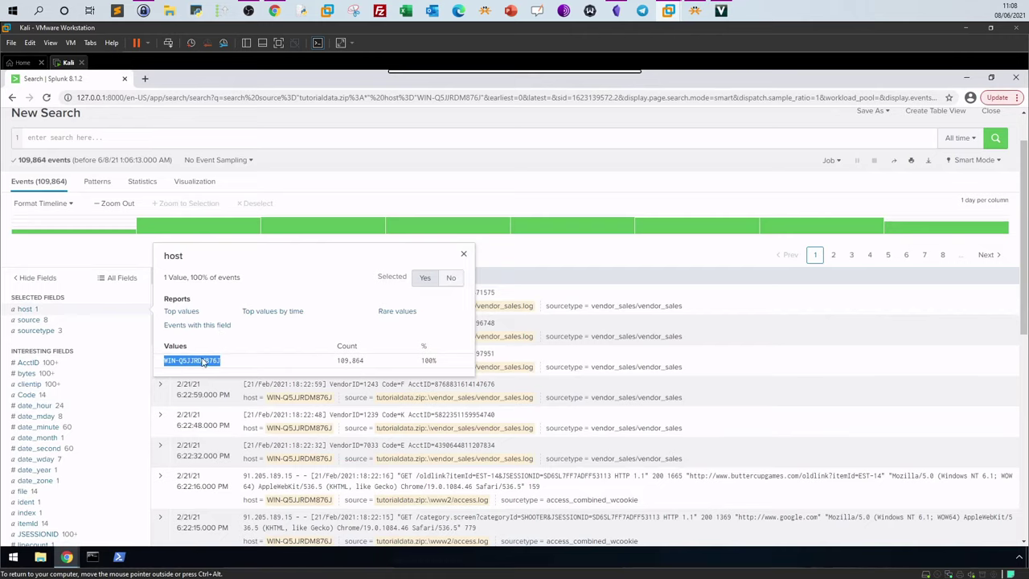
pyautogui.click(204, 361)
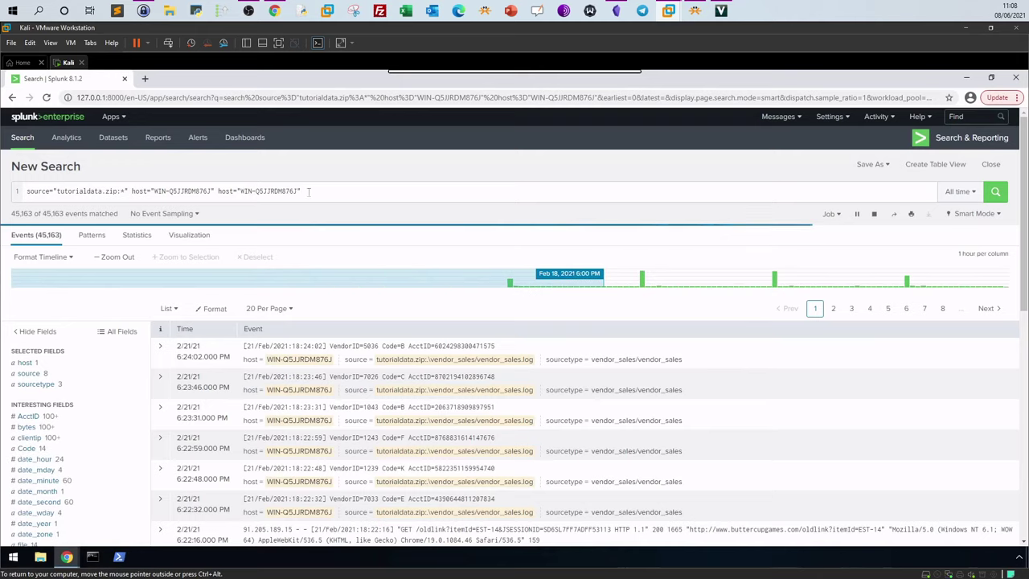
# Step: Remove the duplicate host condition from the search query, keeping the tutorialdata.zip source and a single host filter
pyautogui.click(218, 191)
pyautogui.hotkey('shift', 'Home')
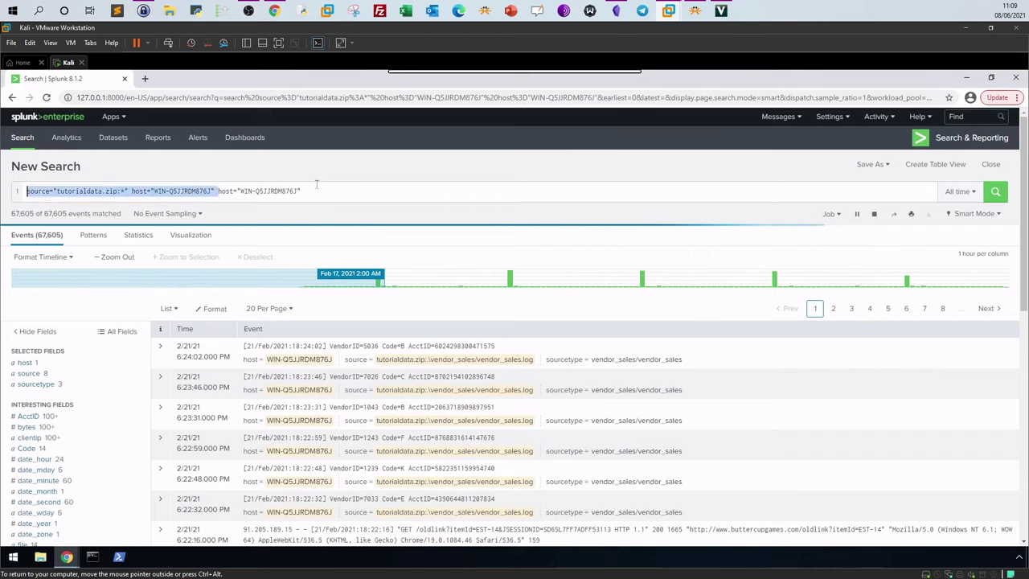
pyautogui.click(299, 191)
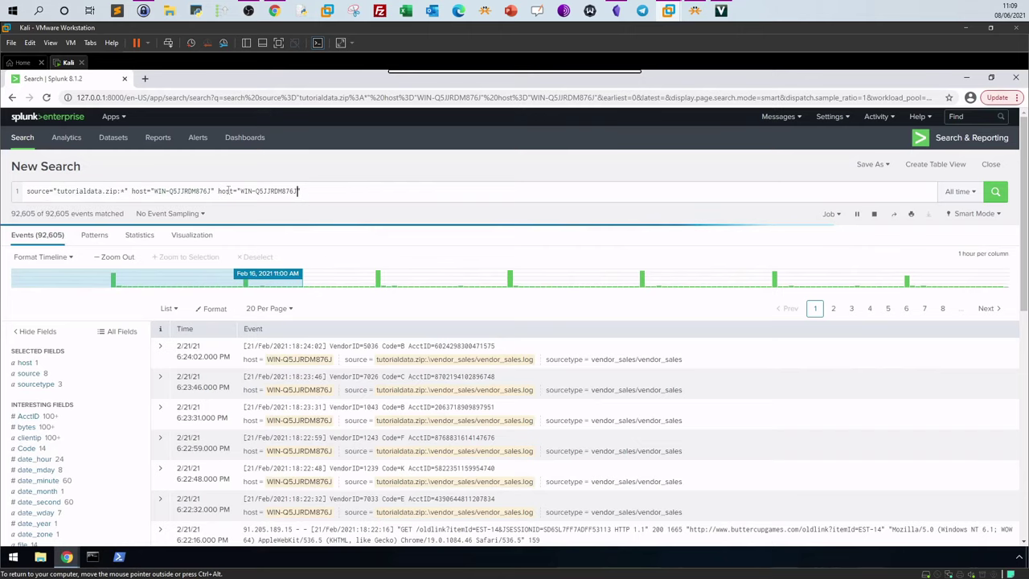
pyautogui.moveTo(299, 190); pyautogui.dragTo(219, 190)
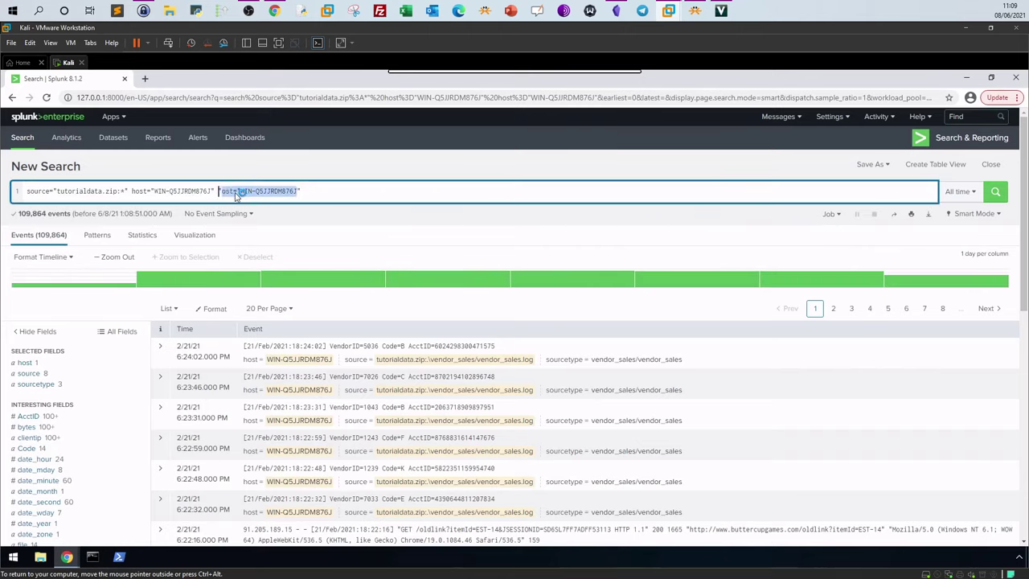
pyautogui.press('BackSpace')
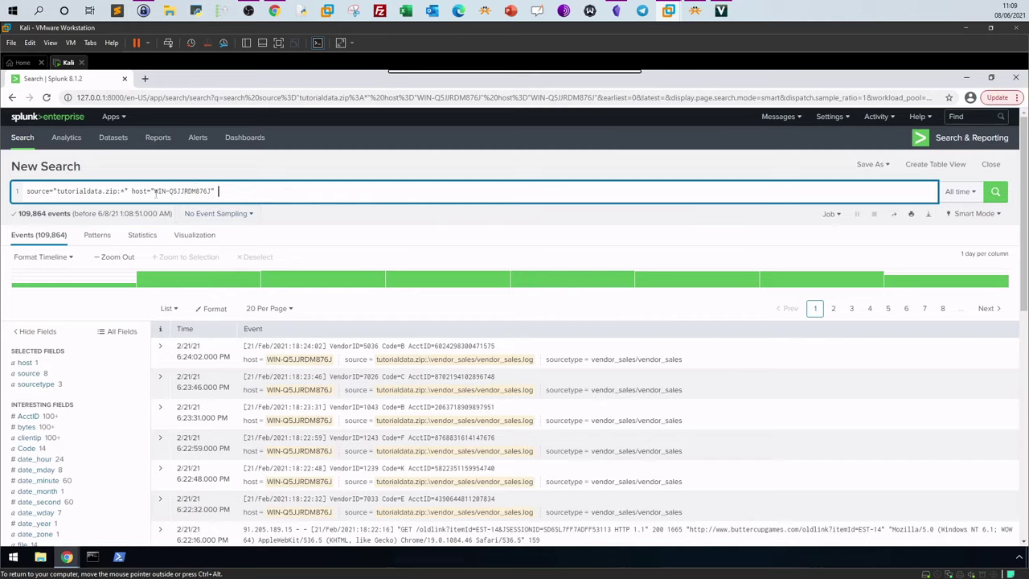
pyautogui.moveTo(155, 191); pyautogui.dragTo(209, 191)
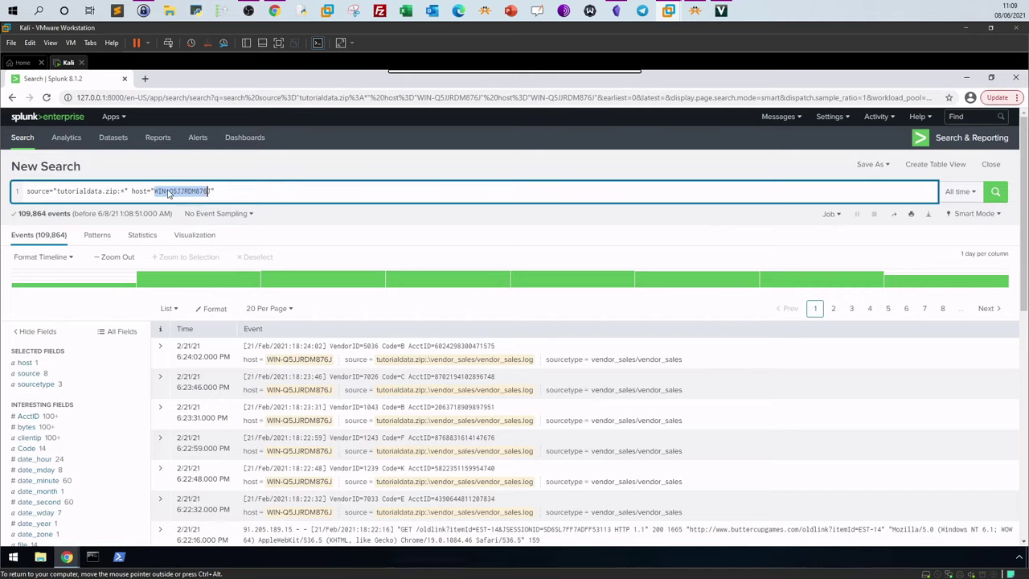
pyautogui.click(219, 192)
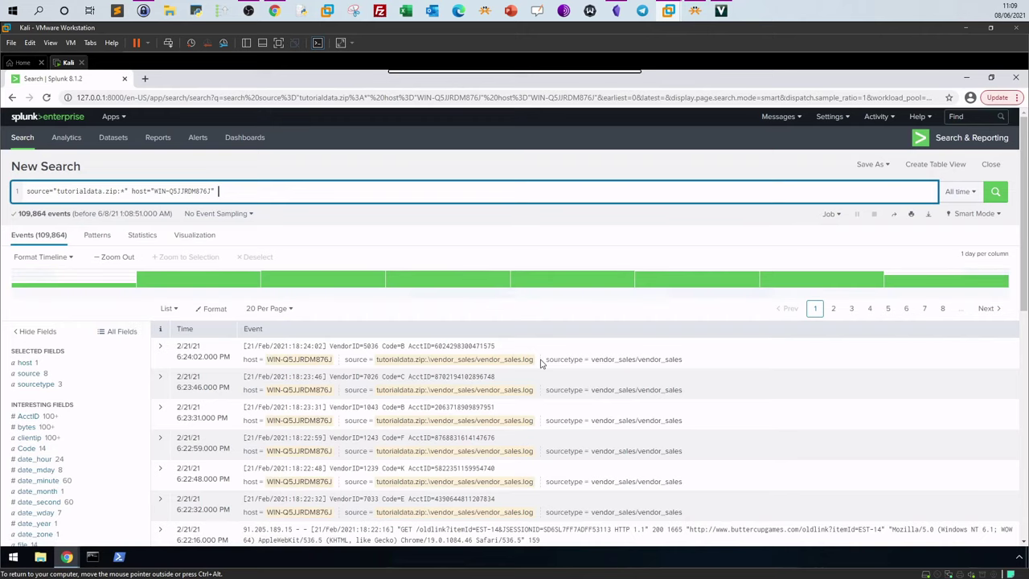
# Step: Expand the first vendor_sales event to examine its fields and values, and collapse it again
pyautogui.scroll(-1, 540, 363)
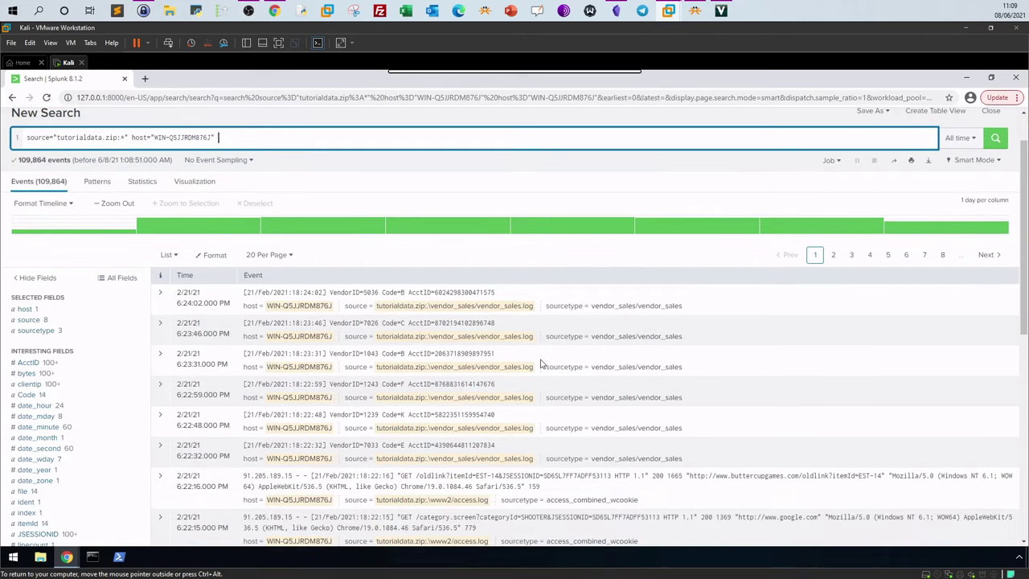
pyautogui.click(160, 294)
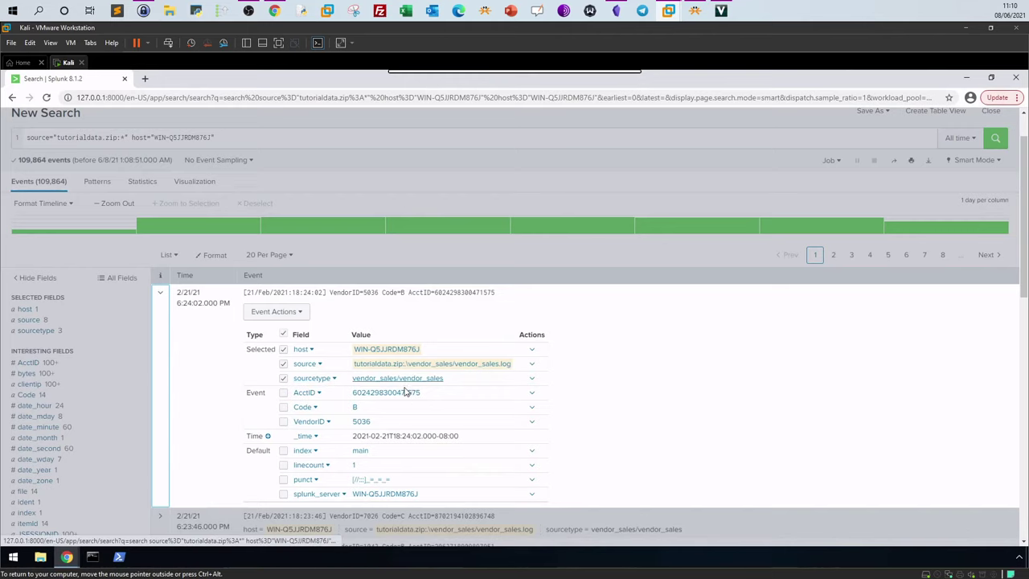
pyautogui.scroll(-1, 411, 386)
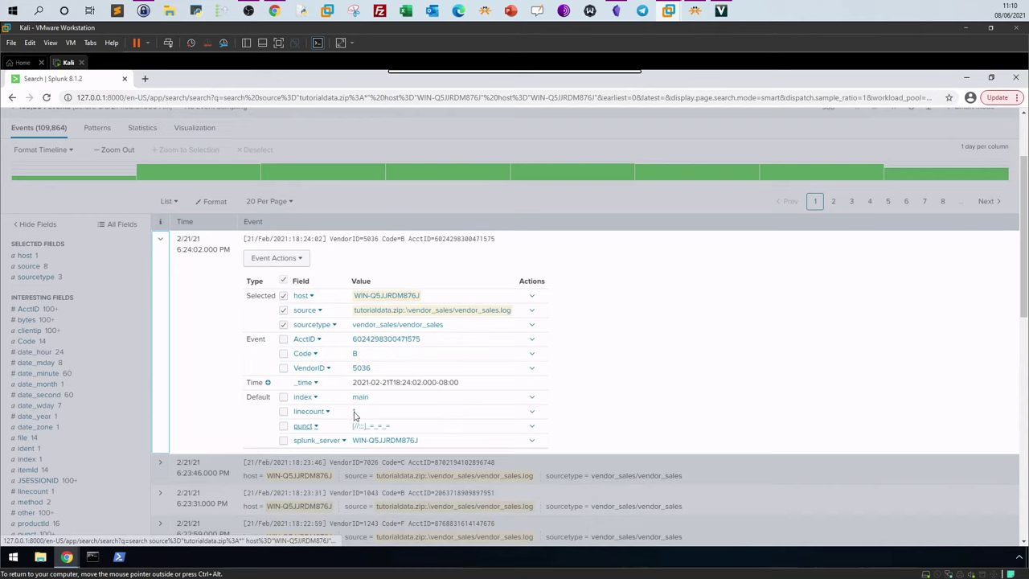
pyautogui.click(153, 298)
pyautogui.scroll(2, 209, 189)
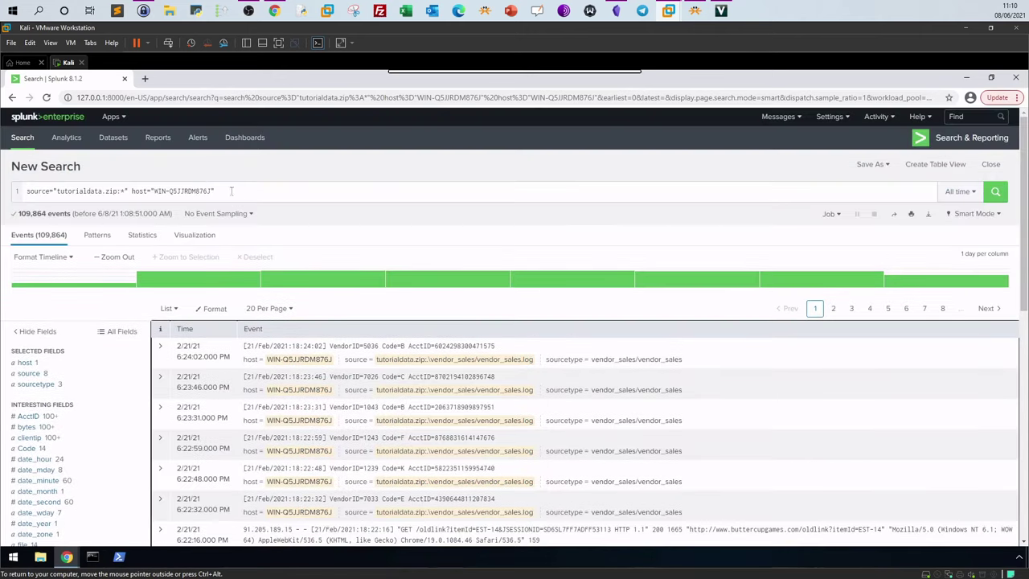
# Step: Clear the search bar, filter the events by the source tutorialdata.zip:.\www2/secure.log and inspect the first event's fields
pyautogui.tripleClick(128, 191)
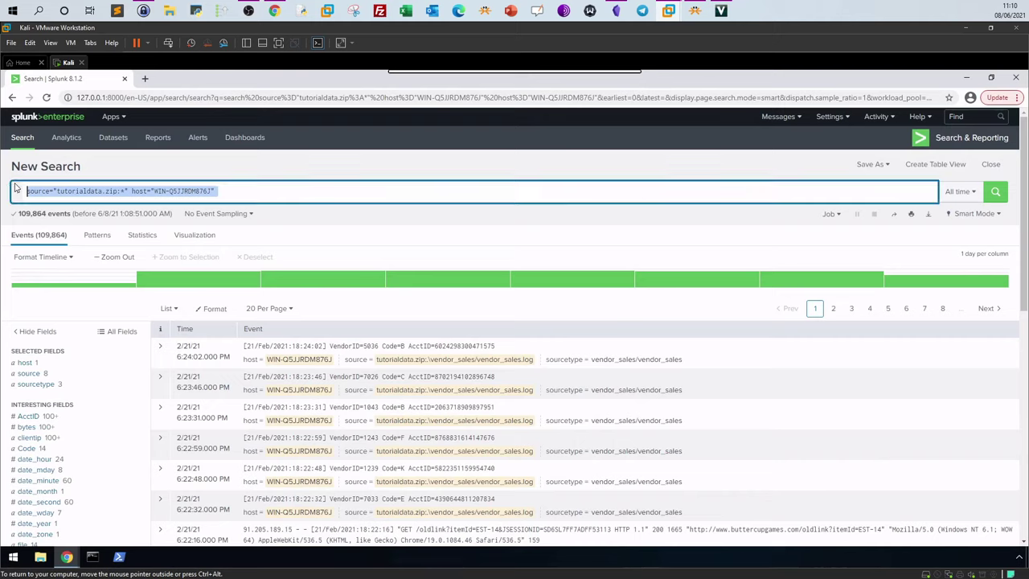
pyautogui.press('BackSpace')
pyautogui.click(34, 373)
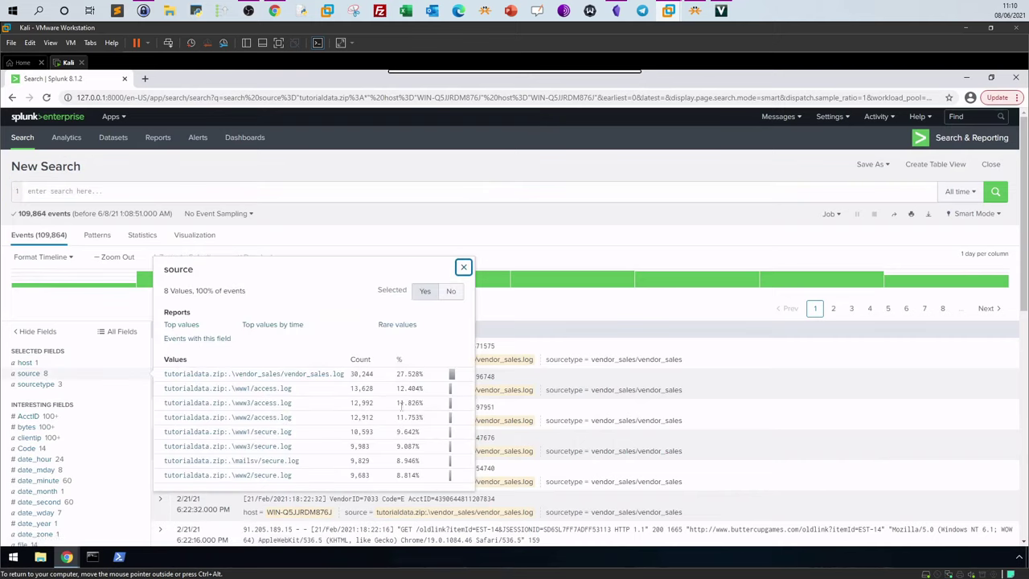
pyautogui.click(259, 478)
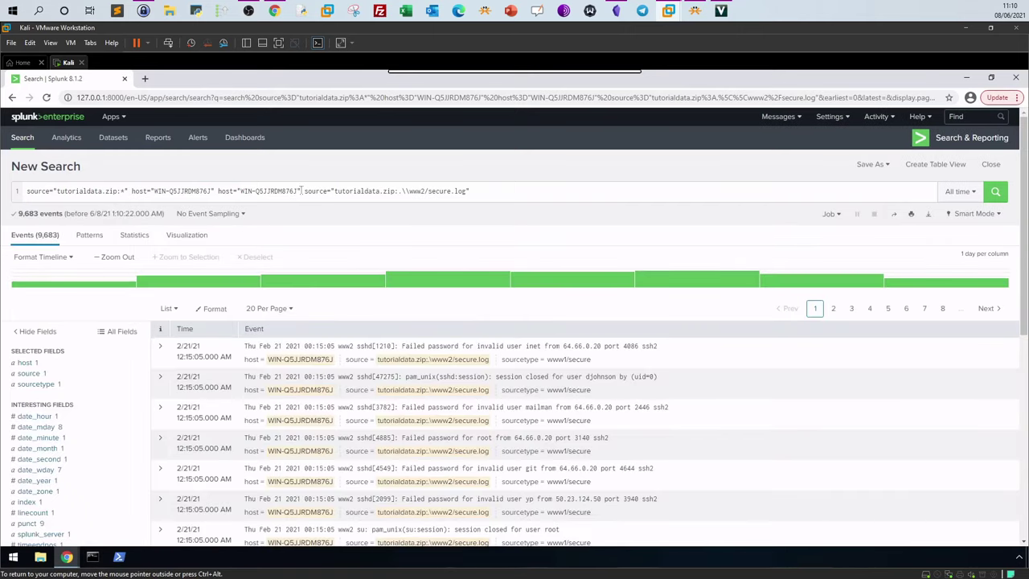
pyautogui.click(161, 352)
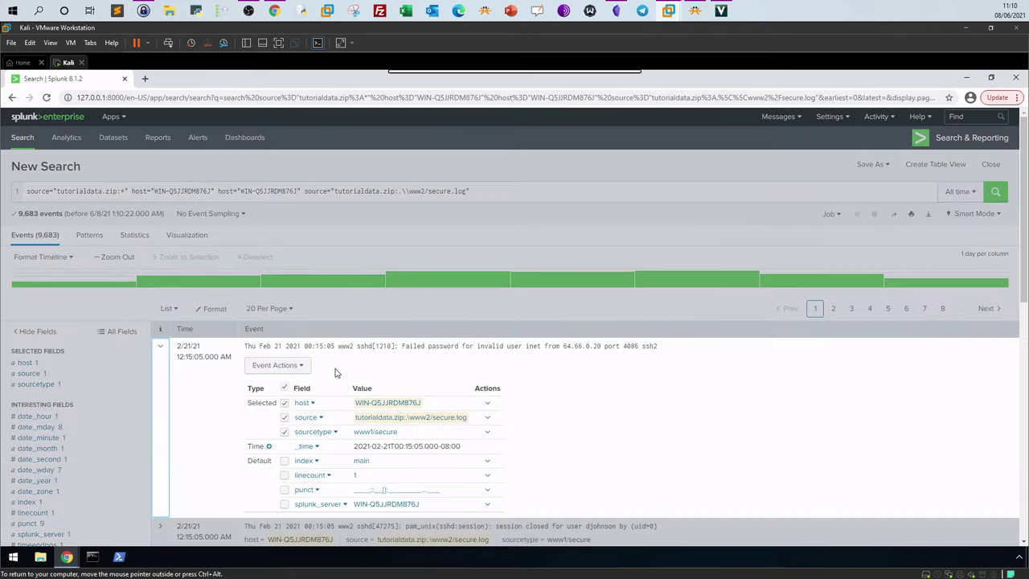
pyautogui.scroll(-1, 335, 372)
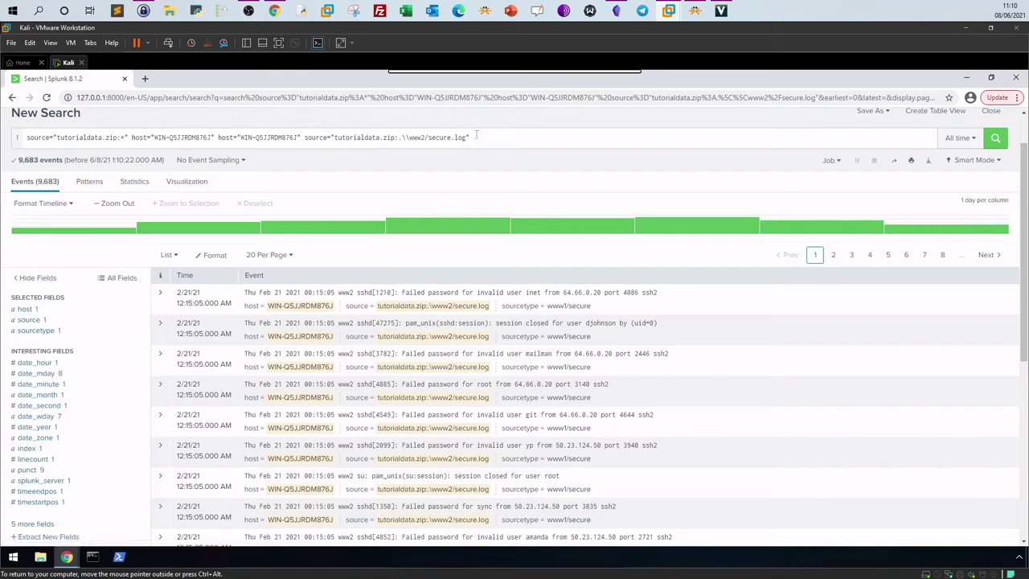
# Step: Replace the search query with * and run it over all time
pyautogui.moveTo(475, 134); pyautogui.dragTo(13, 143)
pyautogui.press('BackSpace')
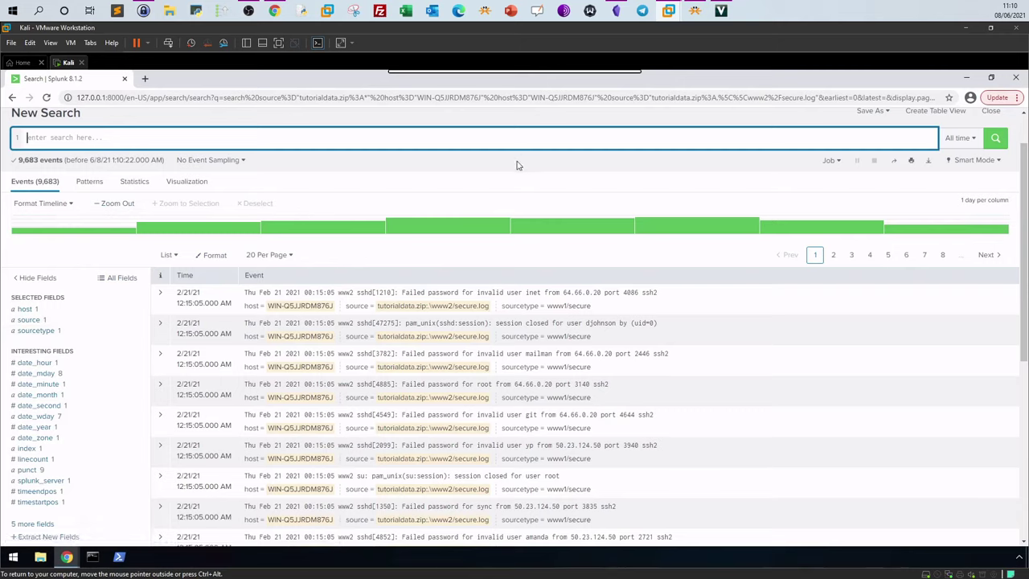
pyautogui.write('*')
pyautogui.click(996, 139)
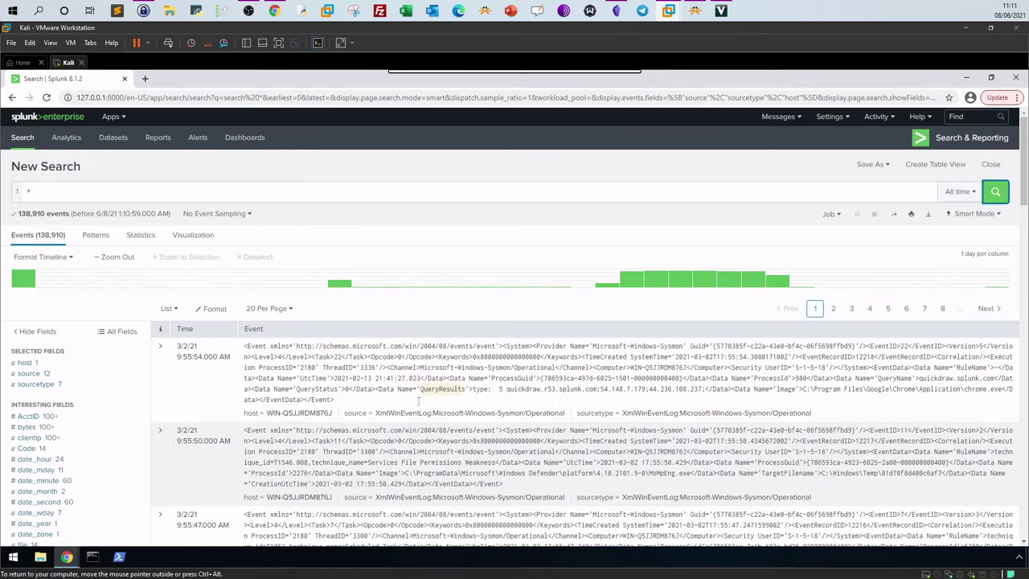
# Step: Expand the first Sysmon event and add its ProcessID value 2180 to the search
pyautogui.click(163, 355)
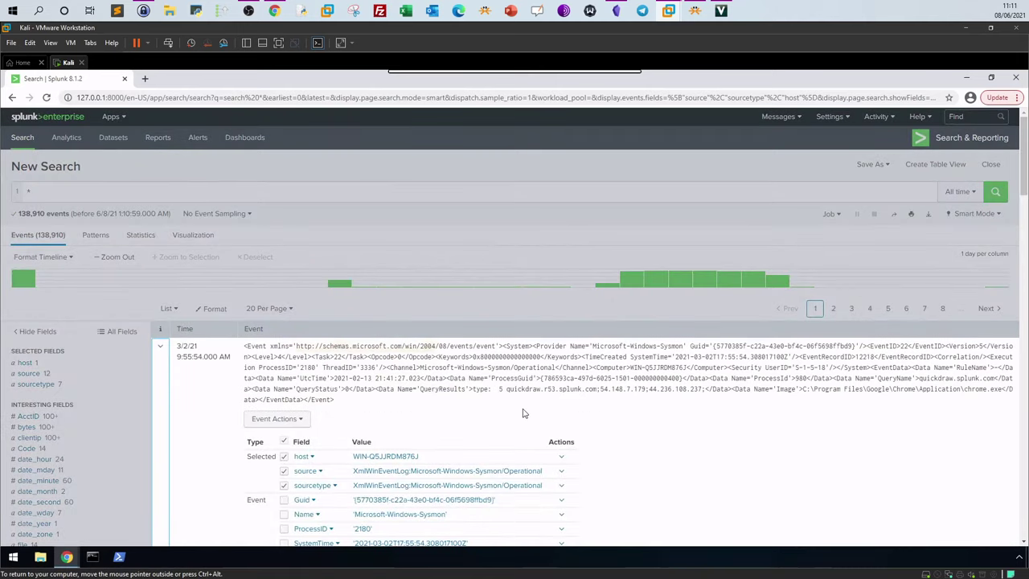
pyautogui.scroll(-2, 528, 411)
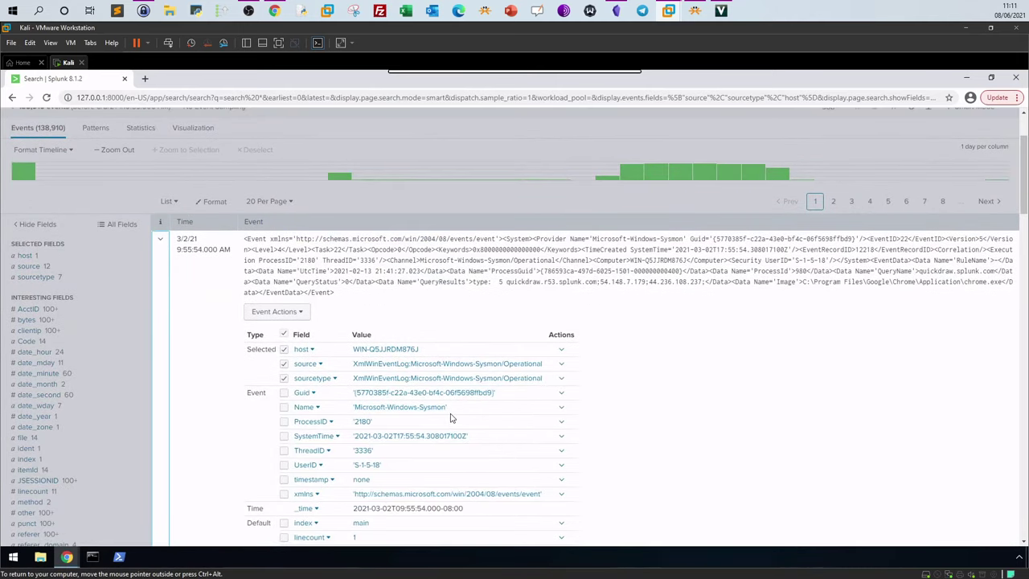
pyautogui.scroll(-1, 449, 420)
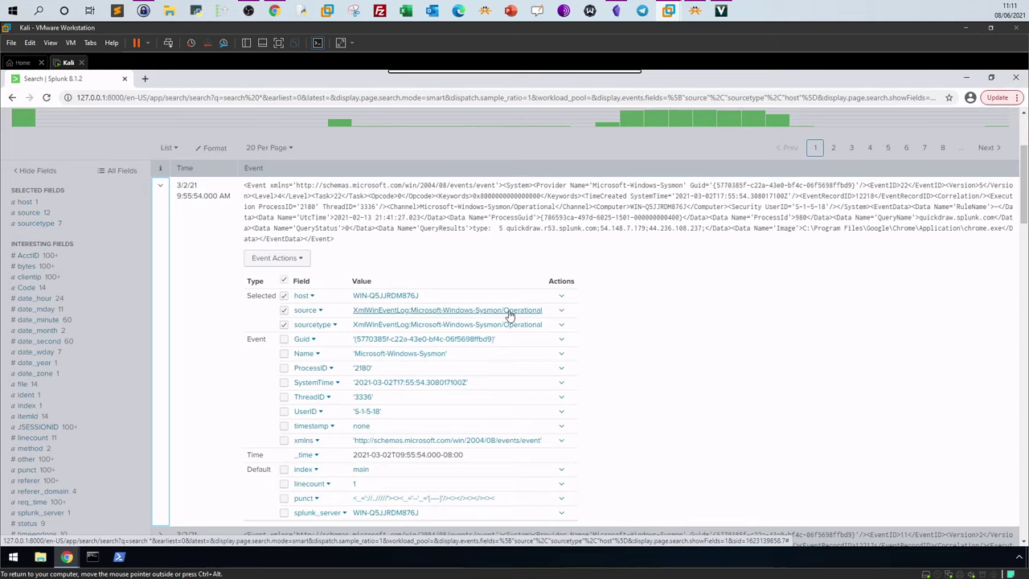
pyautogui.click(364, 368)
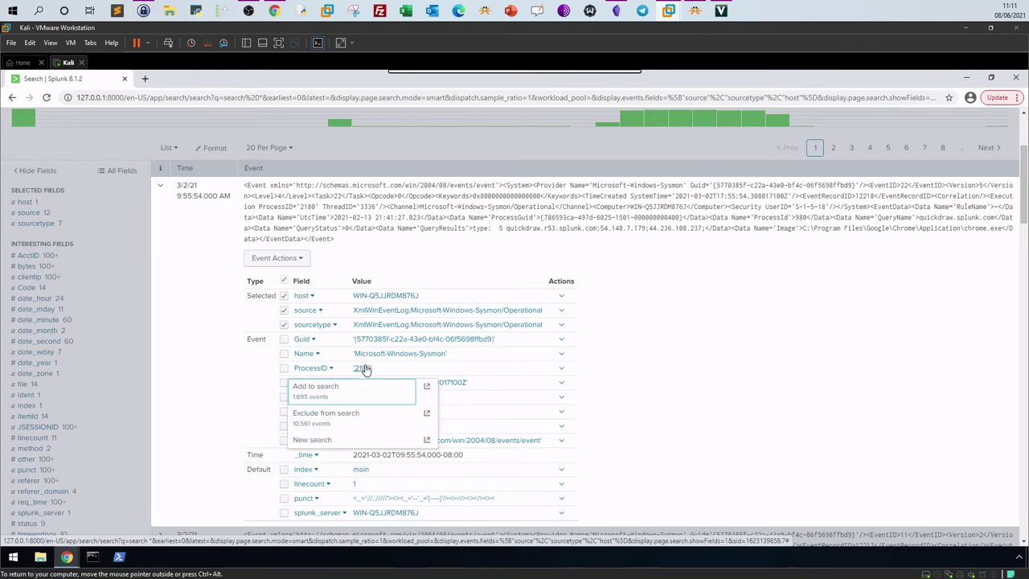
pyautogui.click(313, 387)
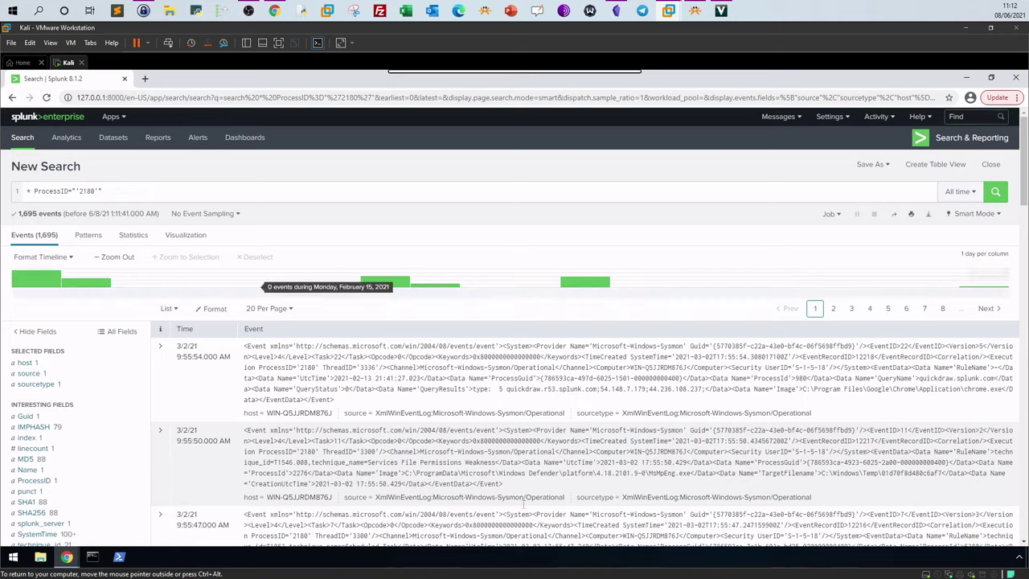
# Step: Examine the details of the first event matching ProcessID 2180 and collapse it again
pyautogui.click(161, 349)
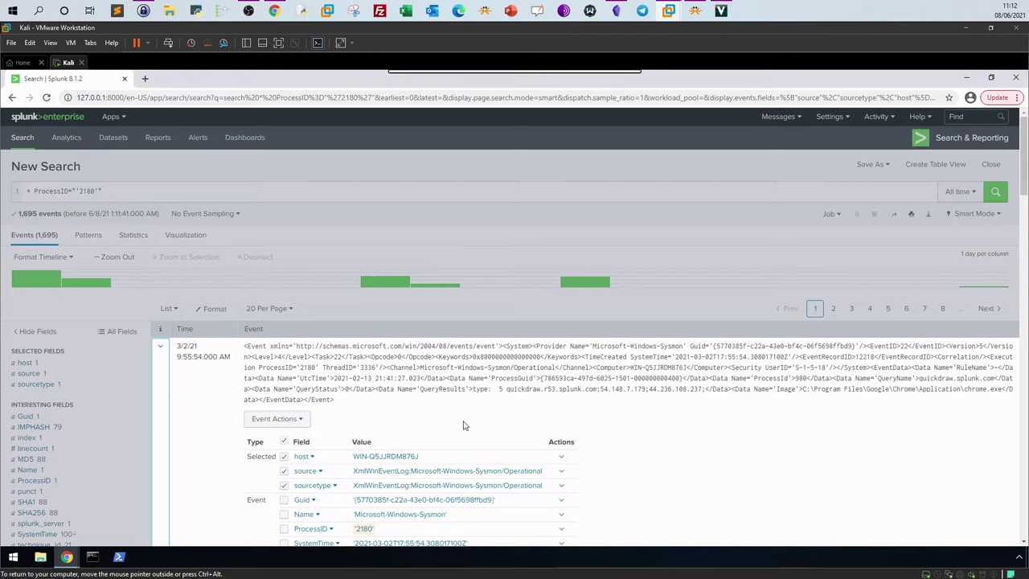
pyautogui.scroll(-1, 461, 424)
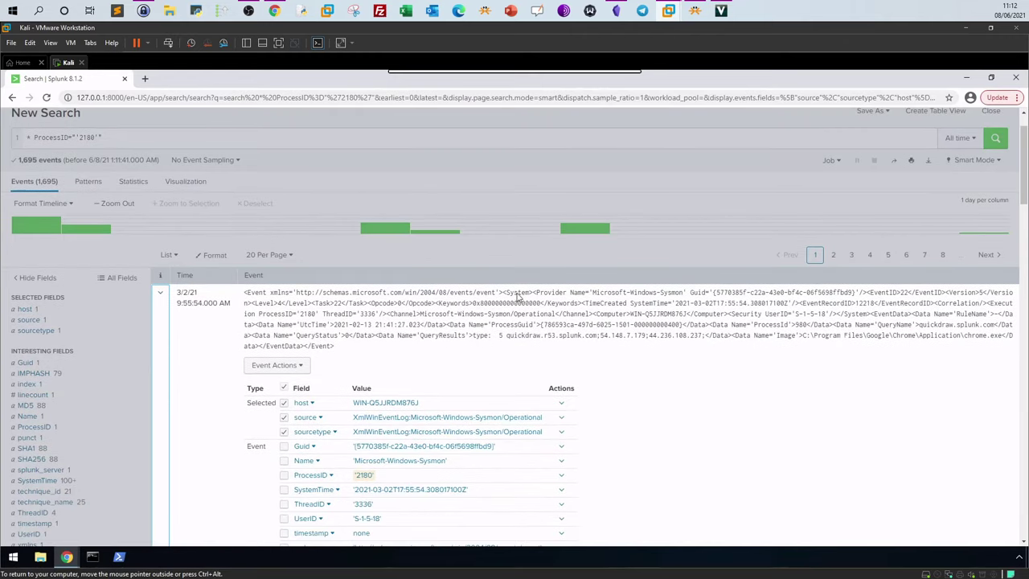
pyautogui.click(150, 353)
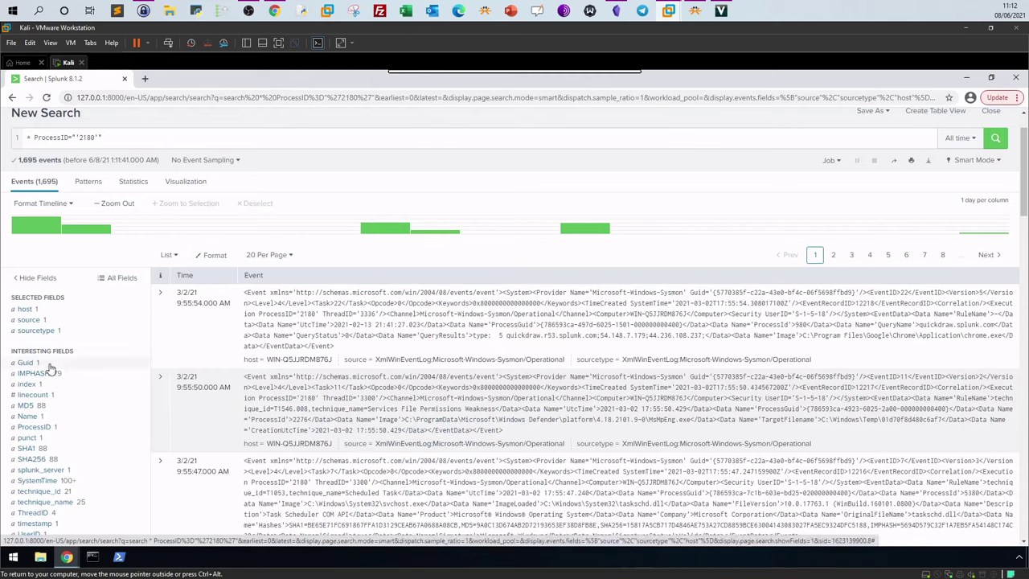
# Step: Clear the search bar and narrow the results to the most frequent SHA1 value, BE65E71FC691867FFA1D3129CEAB67A0688A08CB
pyautogui.moveTo(103, 138); pyautogui.dragTo(28, 138)
pyautogui.press('BackSpace')
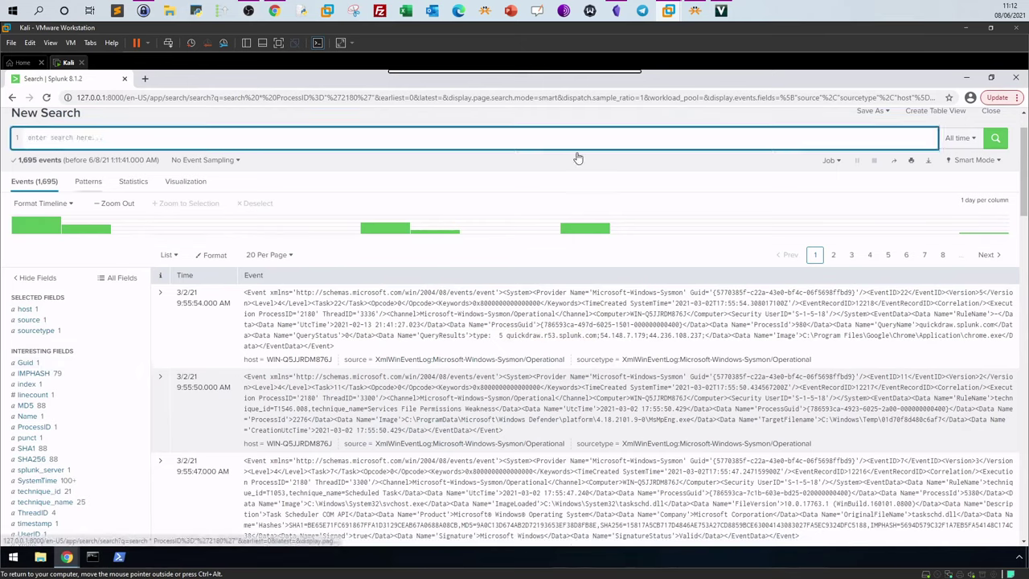
pyautogui.click(667, 172)
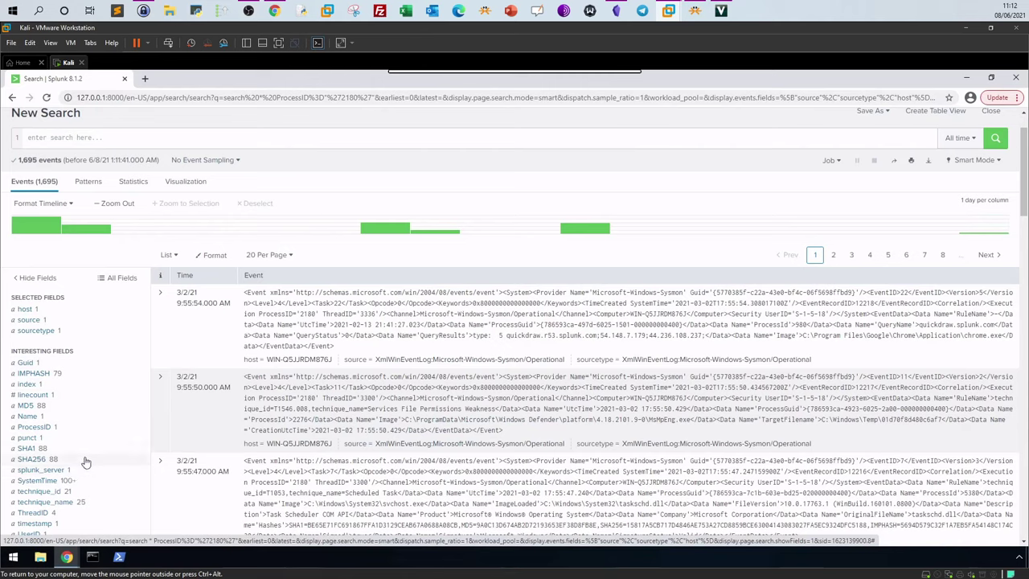
pyautogui.click(27, 449)
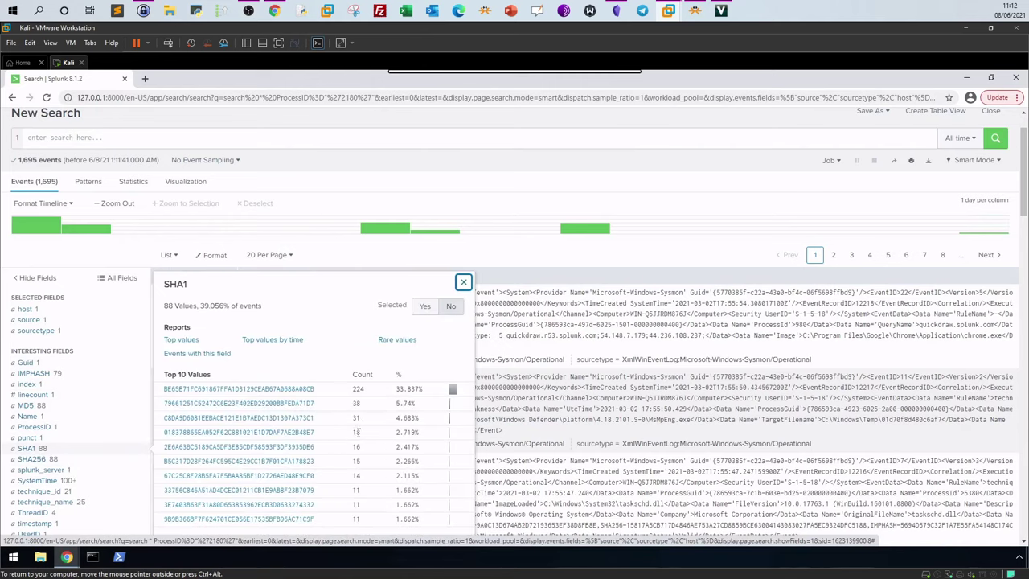
pyautogui.click(217, 391)
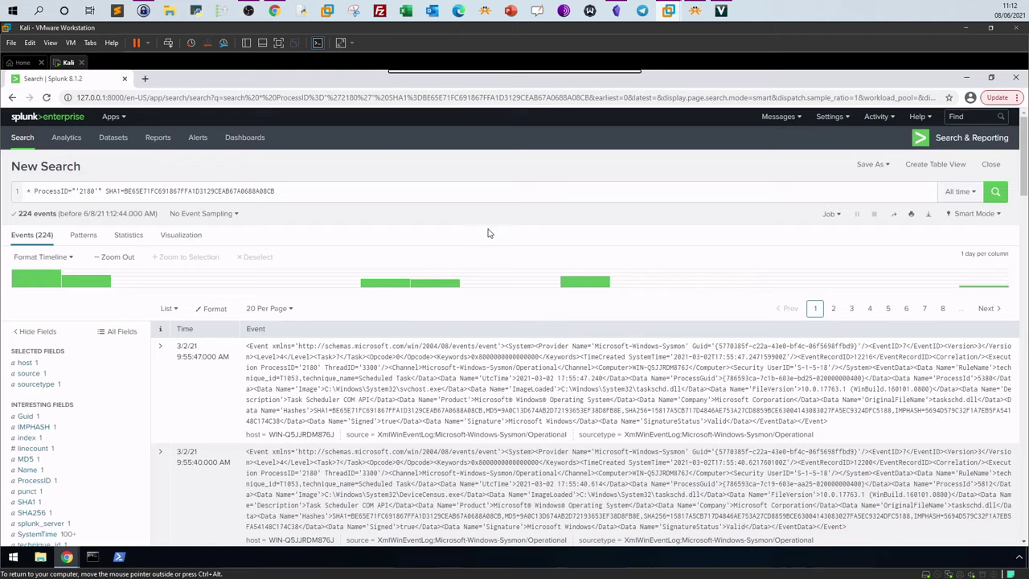
# Step: Remove the ProcessID condition from the query and rerun the search with only * and the SHA1 filter
pyautogui.keyDown('shift'); pyautogui.click(126, 192); pyautogui.keyUp('shift')
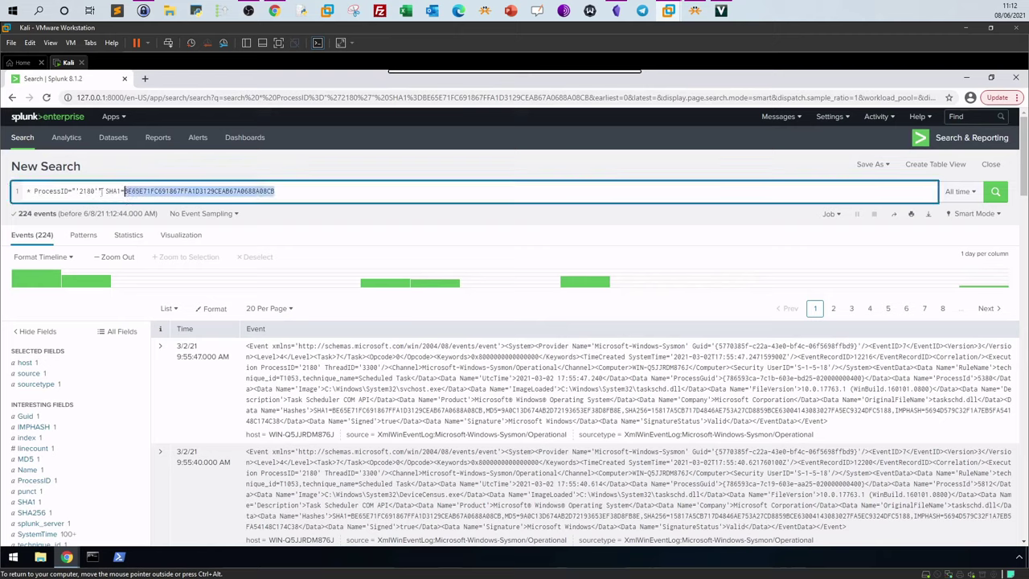
pyautogui.moveTo(106, 191); pyautogui.dragTo(34, 191)
pyautogui.press('BackSpace')
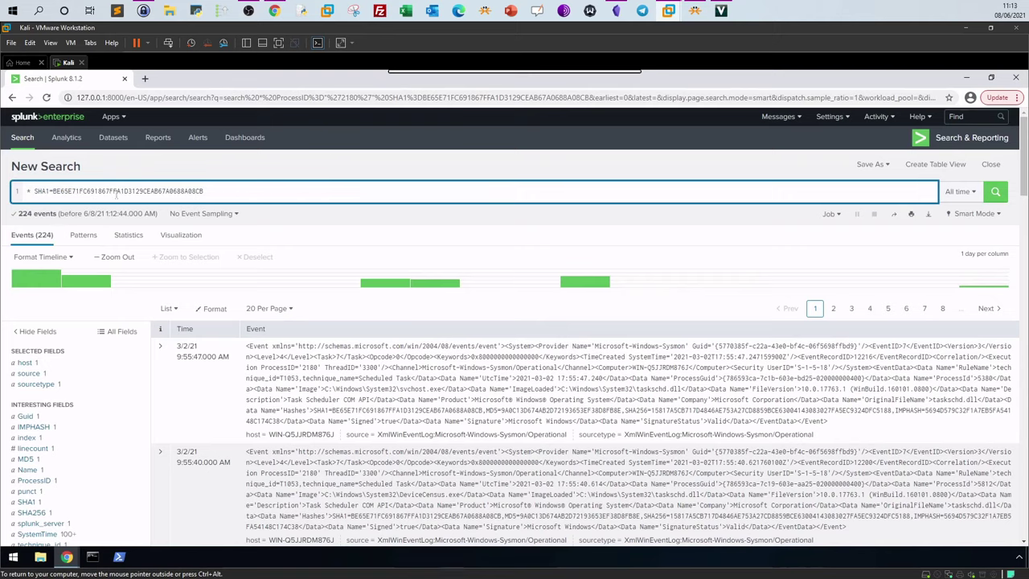
pyautogui.click(995, 191)
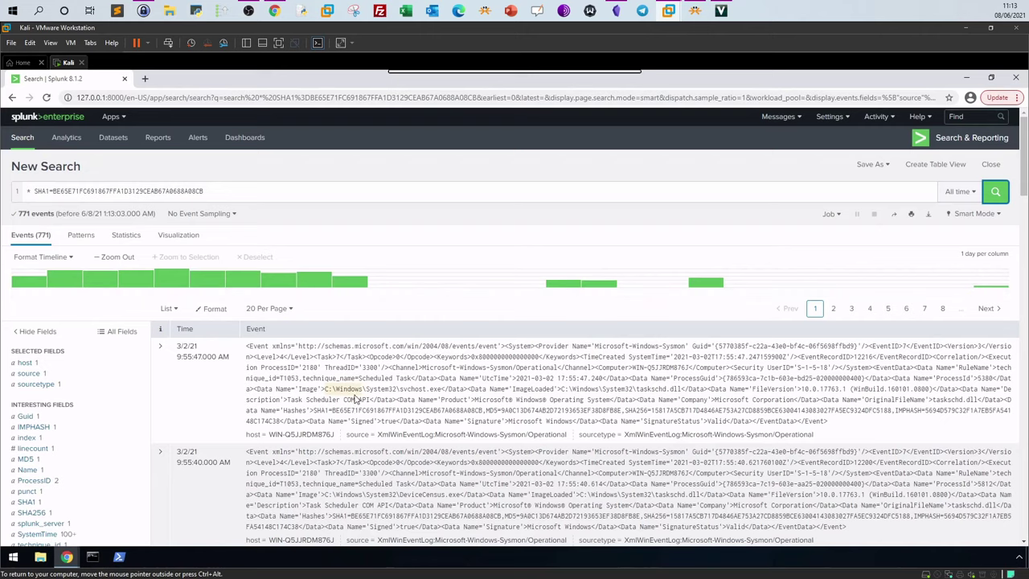
# Step: Switch to the TryHackMe room in the browser and copy the phrase 'failed password' from the first search question
pyautogui.scroll(-1, 354, 400)
pyautogui.scroll(1, 265, 322)
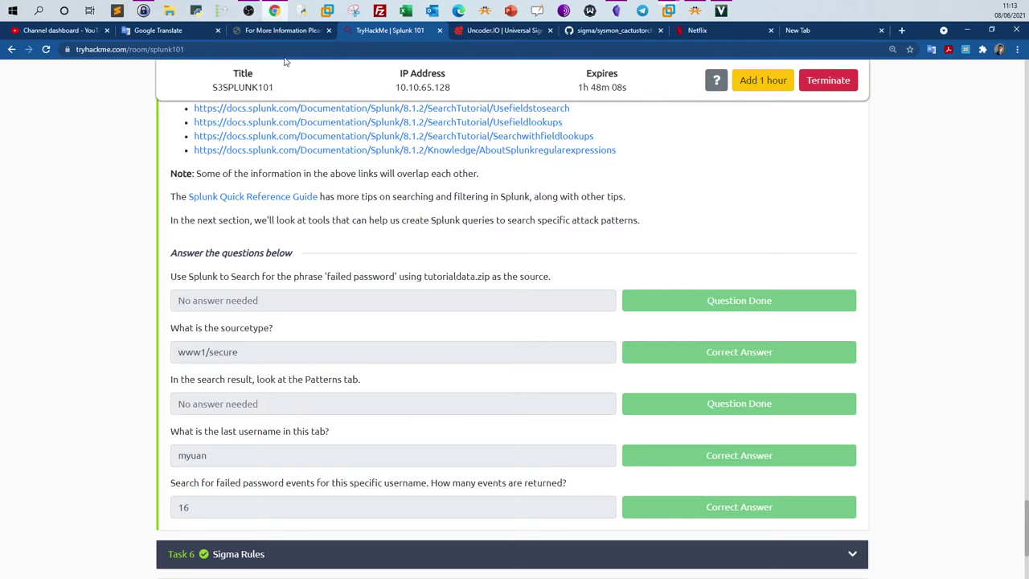
pyautogui.click(274, 10)
pyautogui.moveTo(327, 277); pyautogui.dragTo(412, 287)
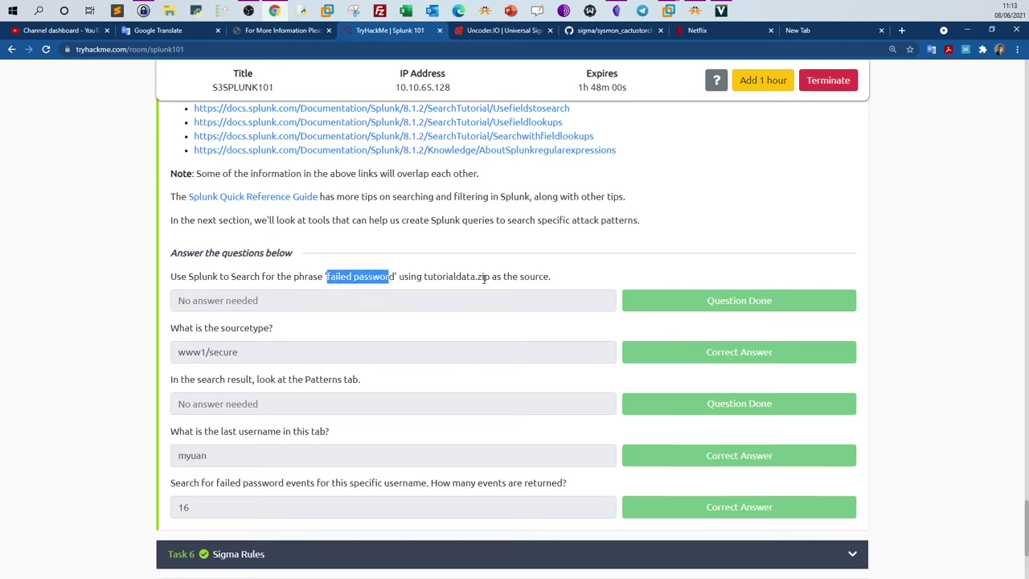
pyautogui.moveTo(394, 279); pyautogui.dragTo(327, 277)
pyautogui.rightClick(351, 283)
pyautogui.click(351, 283)
# Step: Return to Splunk in the virtual machine and replace the query with * "failed password", running it over all time
pyautogui.click(668, 10)
pyautogui.click(95, 192)
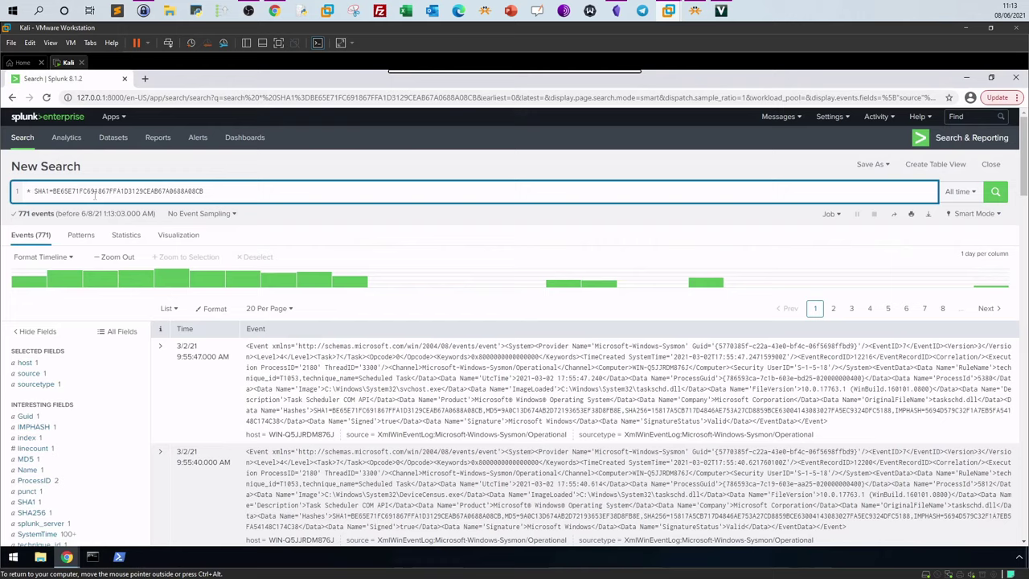
pyautogui.hotkey('ctrl', 'a')
pyautogui.write('*')
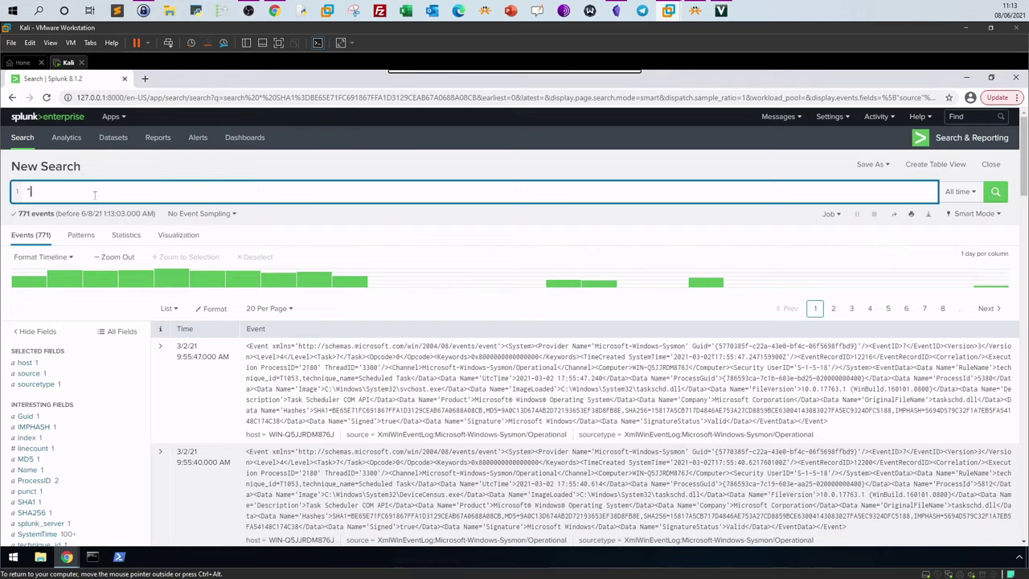
pyautogui.write('failed password')
pyautogui.write('*')
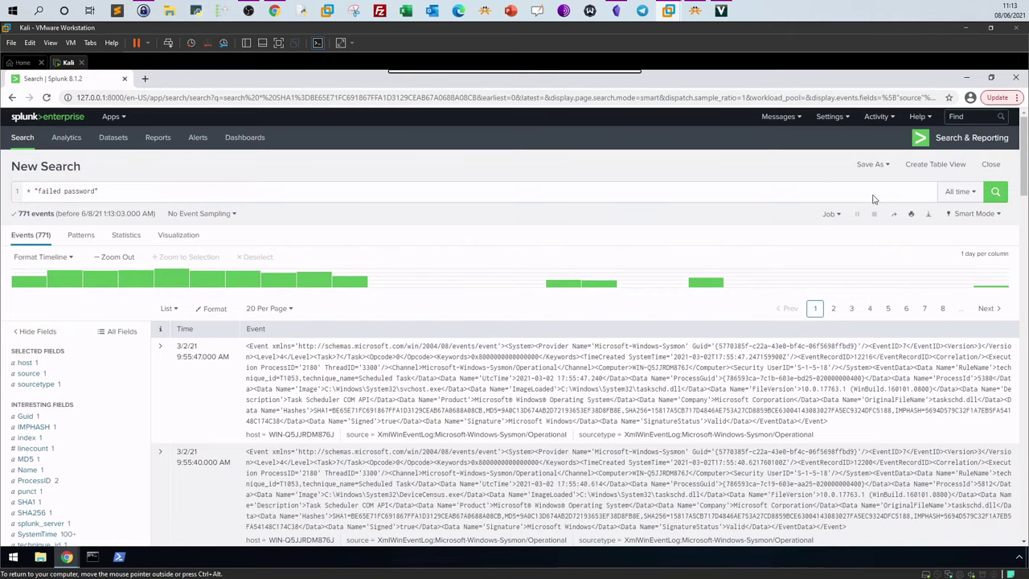
pyautogui.click(995, 192)
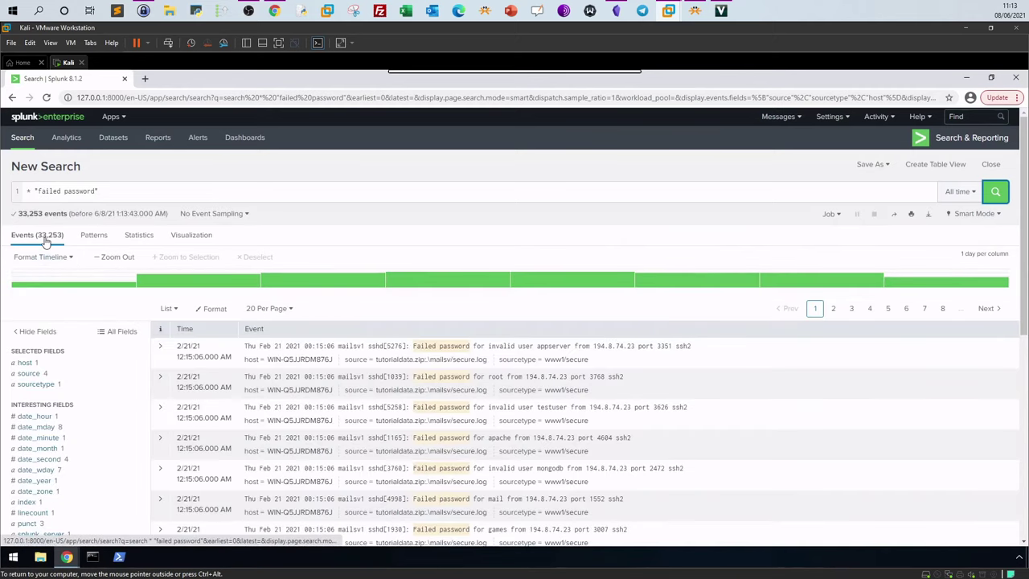
# Step: List the values of the sourcetype field and compare them with the sourcetype answer in the TryHackMe room
pyautogui.click(274, 10)
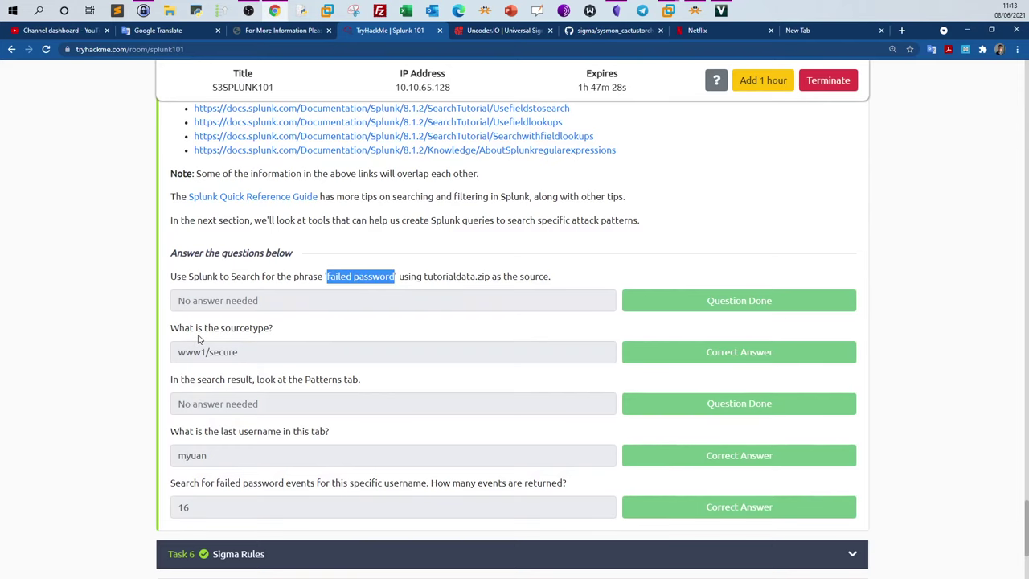
pyautogui.click(276, 13)
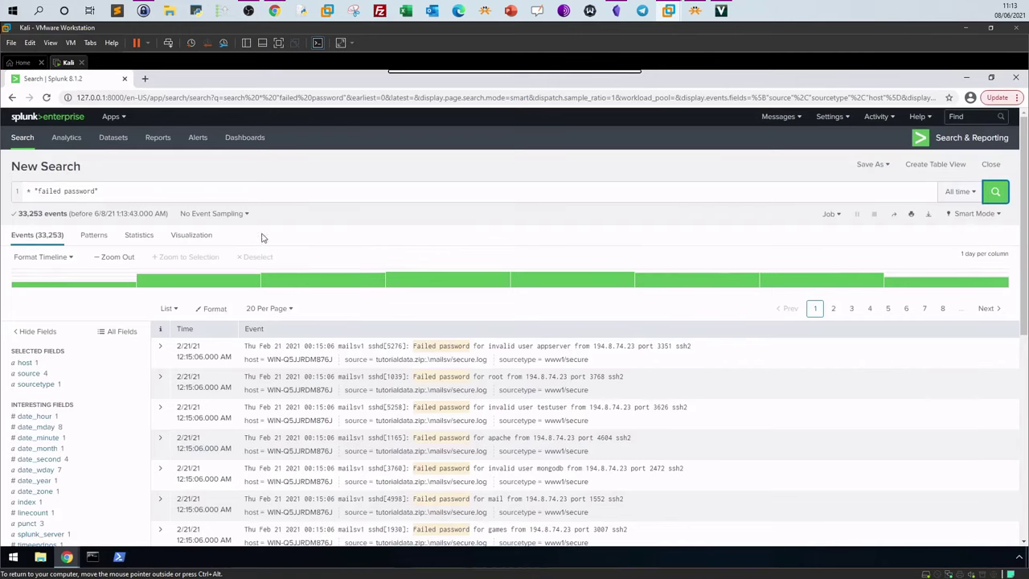
pyautogui.click(40, 384)
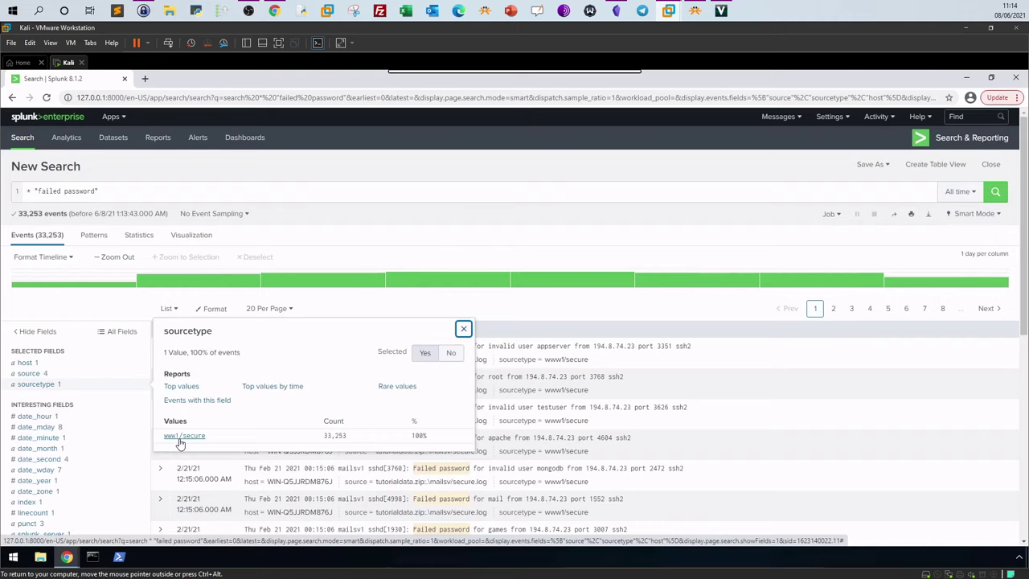
pyautogui.click(274, 10)
pyautogui.moveTo(240, 353); pyautogui.dragTo(193, 360)
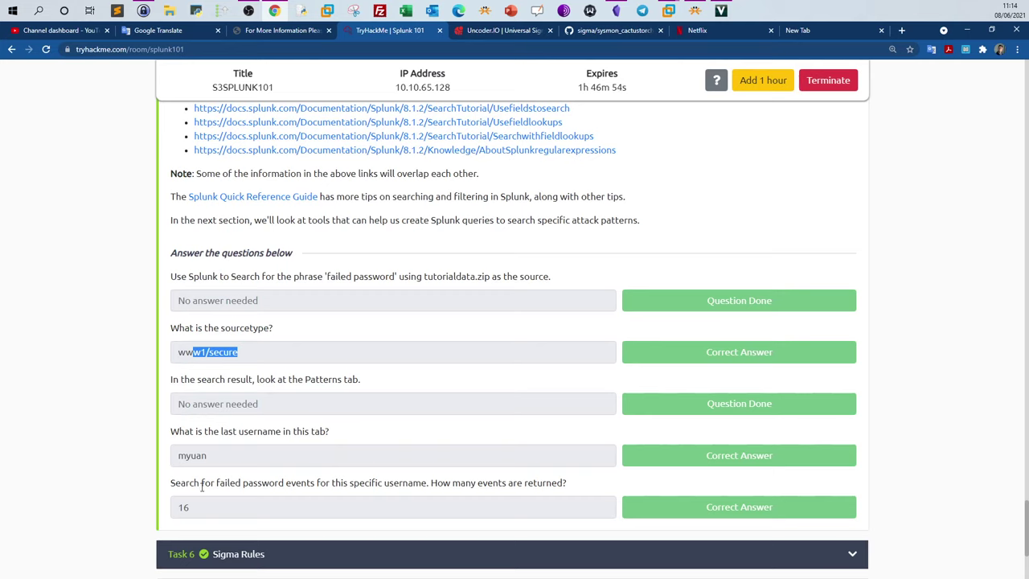
pyautogui.click(302, 10)
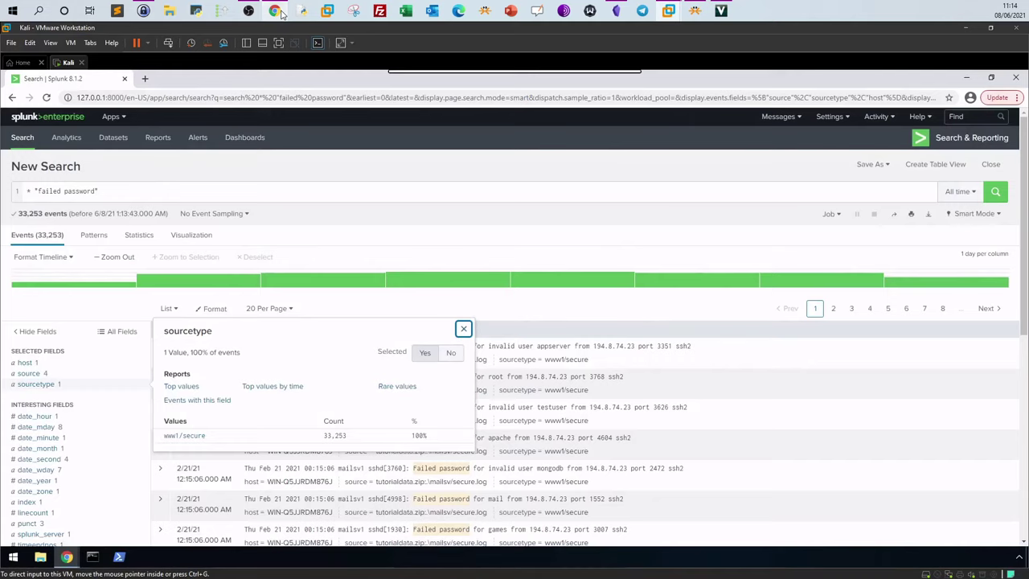
# Step: Examine the usernames in the event patterns, select the last pattern, and compare its username with the room's answer
pyautogui.click(92, 238)
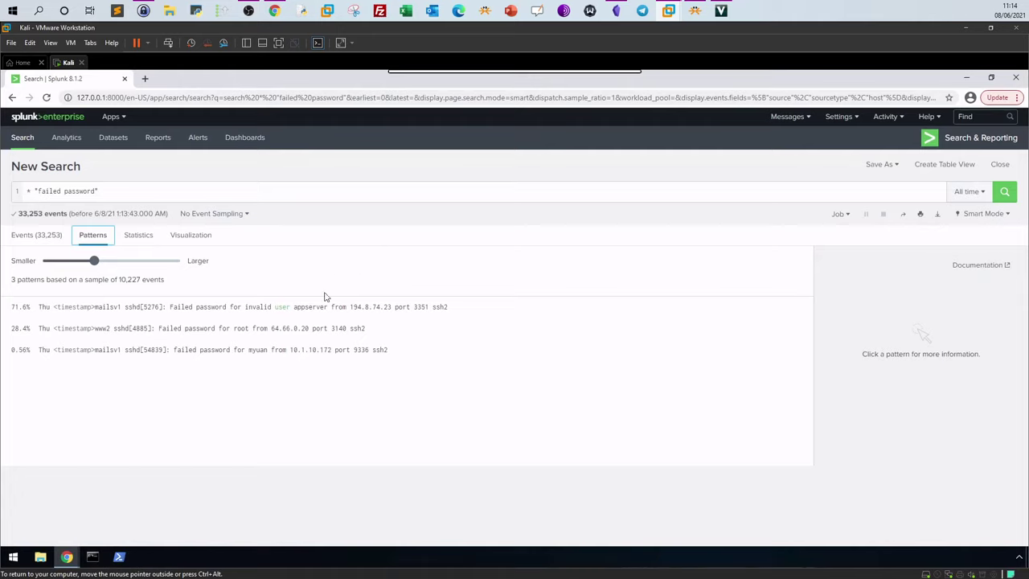
pyautogui.moveTo(294, 309); pyautogui.dragTo(312, 309)
pyautogui.moveTo(234, 330); pyautogui.dragTo(267, 352)
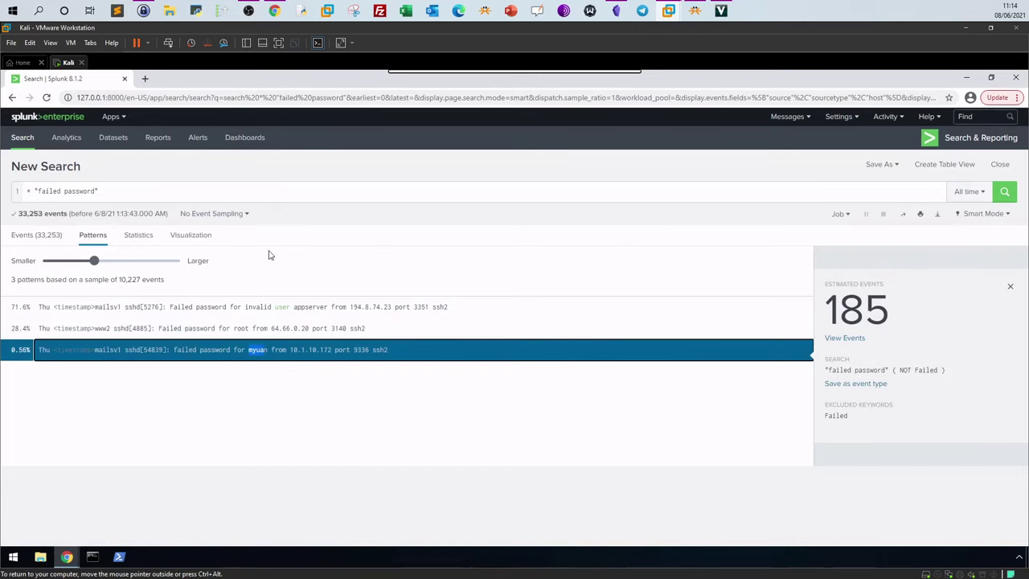
pyautogui.click(275, 11)
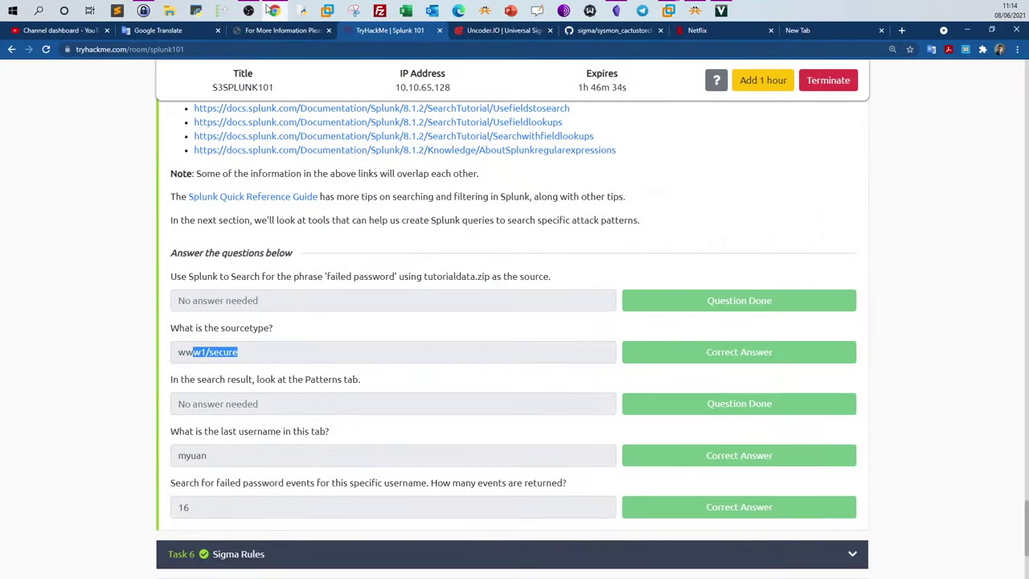
pyautogui.click(275, 11)
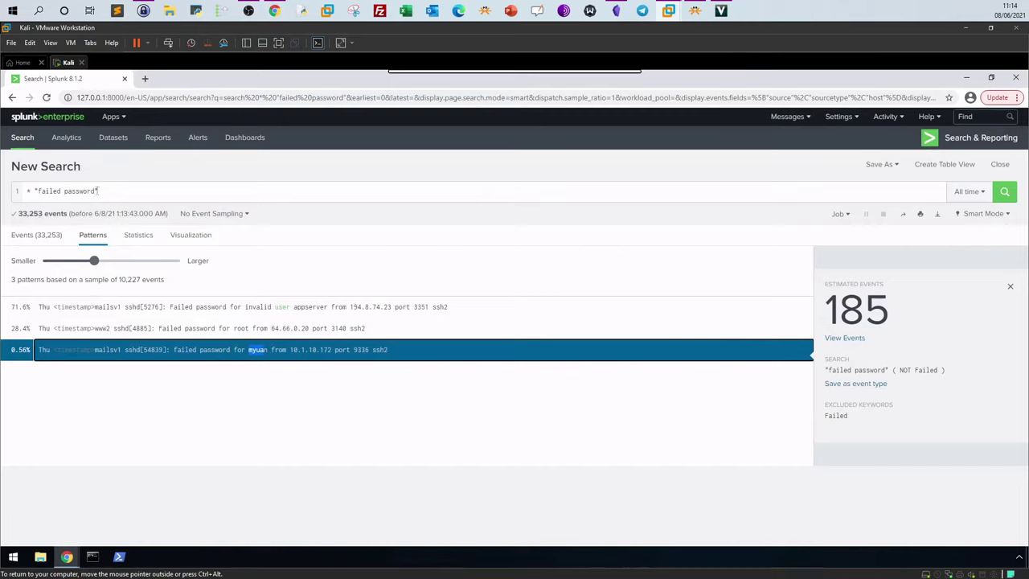
# Step: Read the room's question on failed password events for this username and copy "failed password for myuan" from the last pattern in Splunk
pyautogui.moveTo(108, 188); pyautogui.dragTo(47, 199)
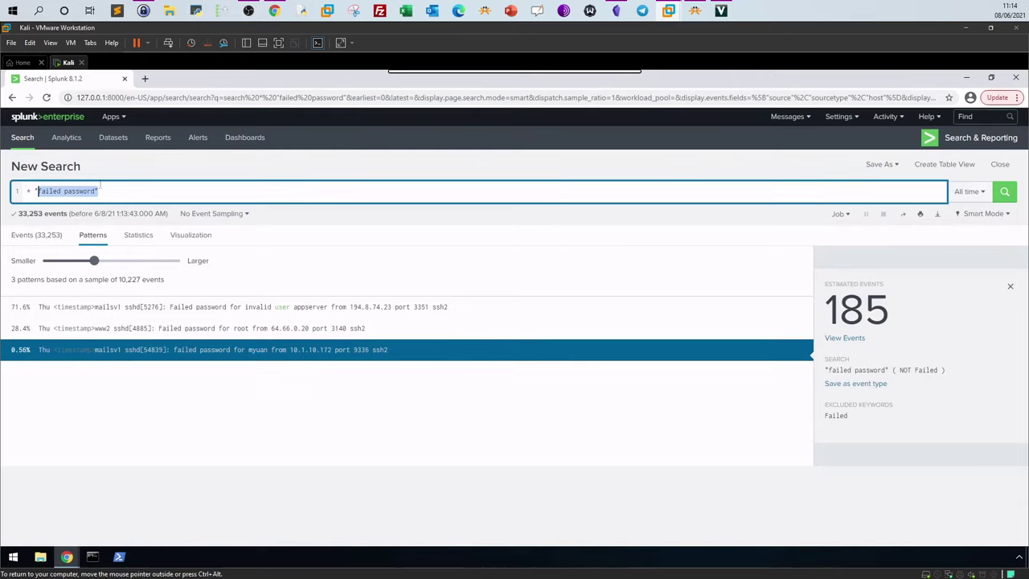
pyautogui.click(113, 190)
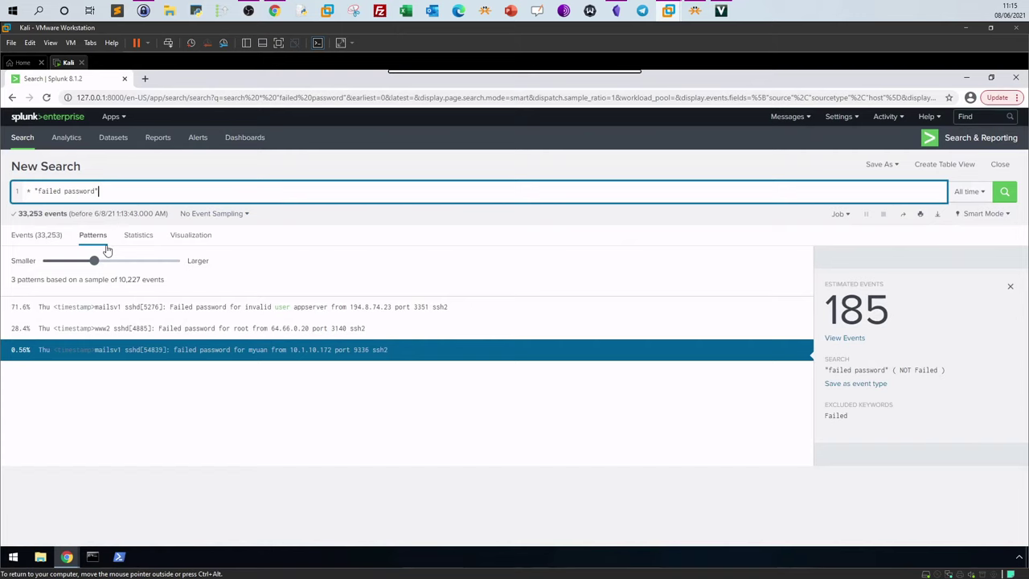
pyautogui.click(274, 11)
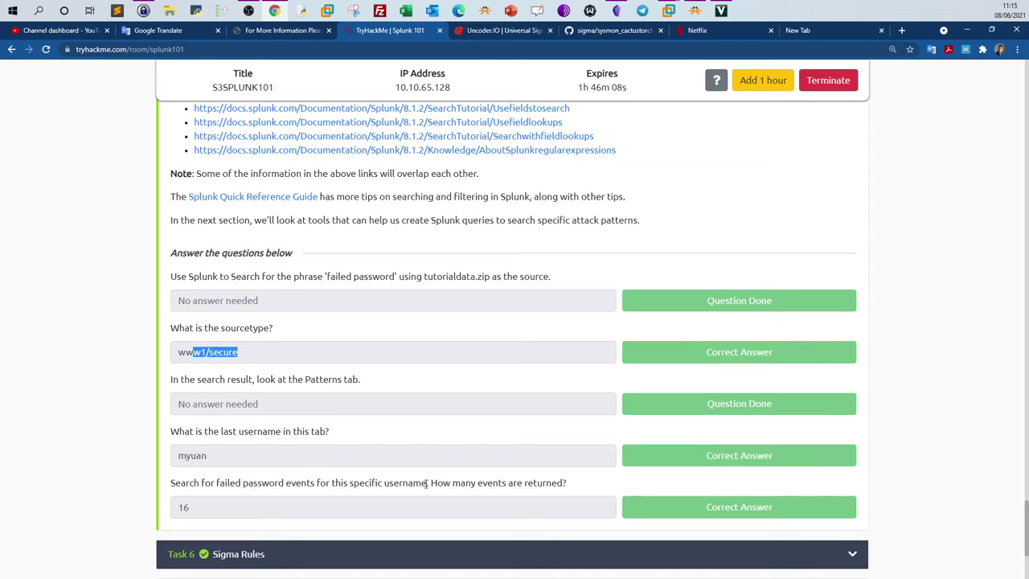
pyautogui.click(266, 11)
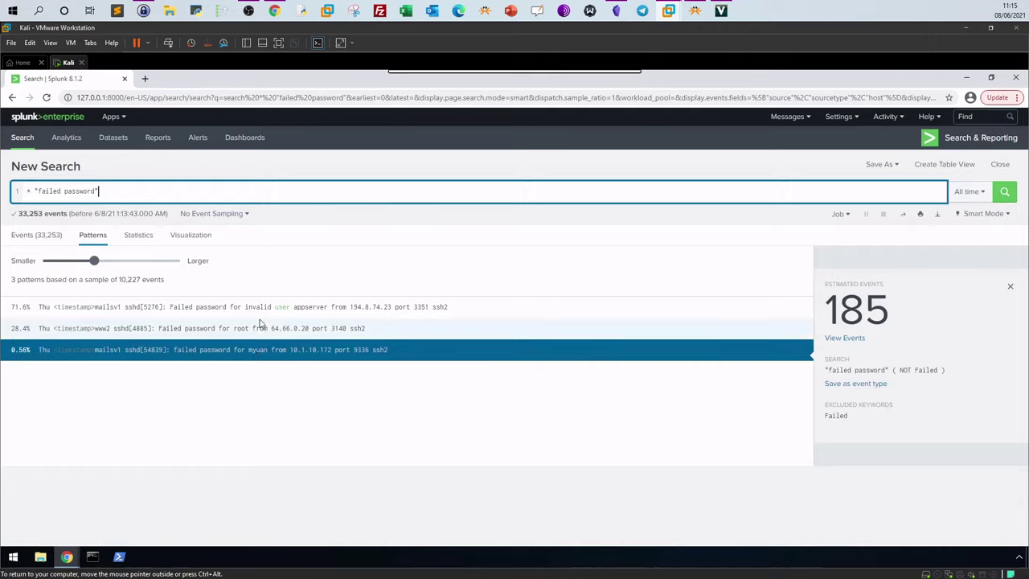
pyautogui.click(272, 381)
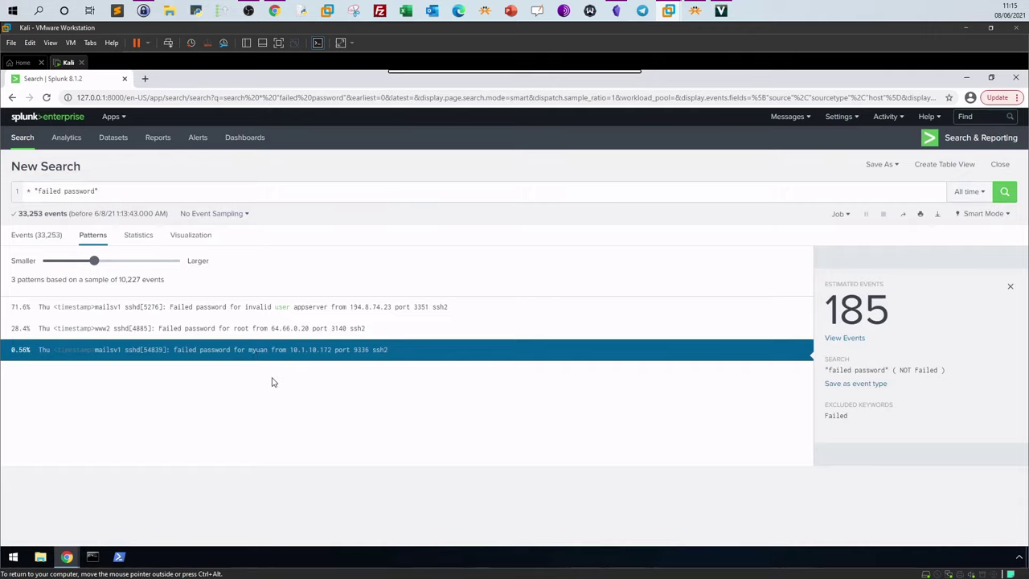
pyautogui.moveTo(175, 354); pyautogui.dragTo(268, 354)
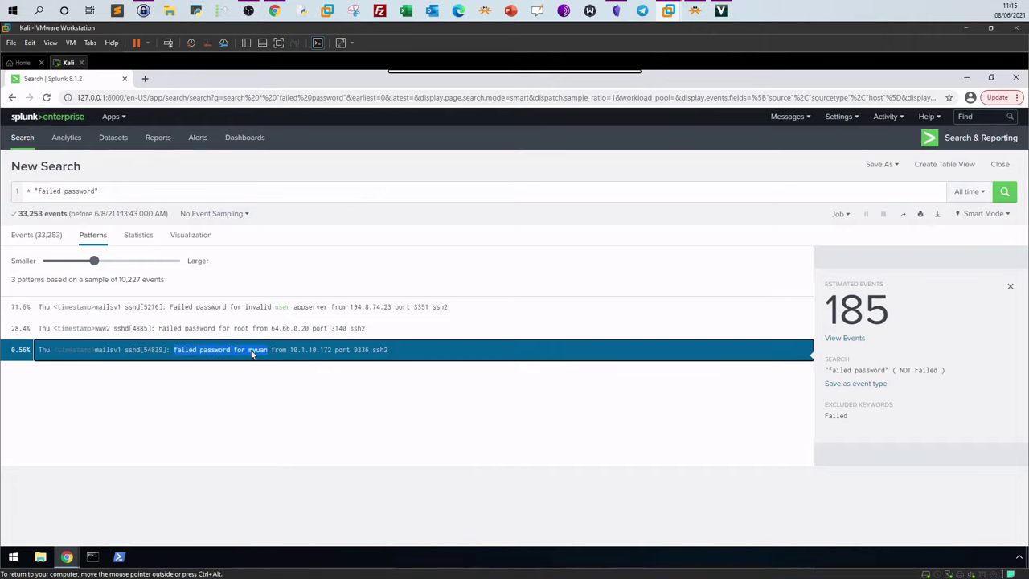
pyautogui.rightClick(263, 354)
pyautogui.press('Escape')
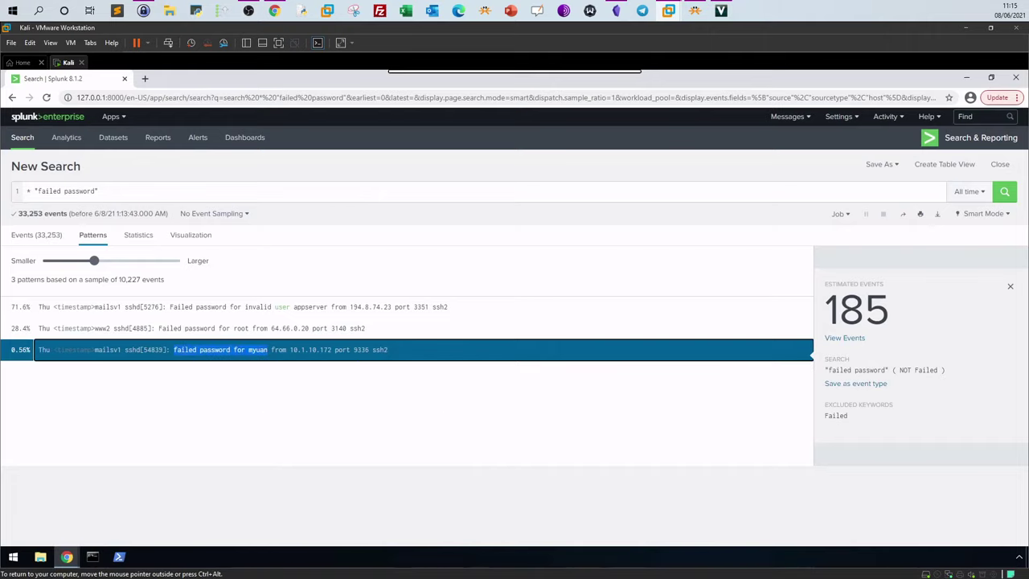
# Step: Go back to the events list and run the search * "failed password for myuan"
pyautogui.click(36, 235)
pyautogui.moveTo(97, 191); pyautogui.dragTo(37, 190)
pyautogui.hotkey('ctrl', 'v')
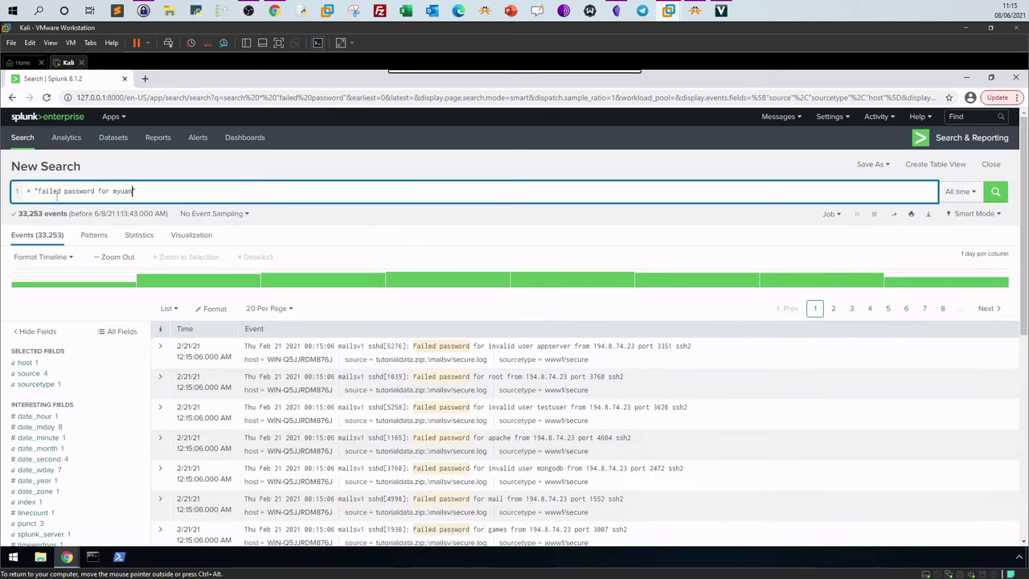
pyautogui.click(994, 191)
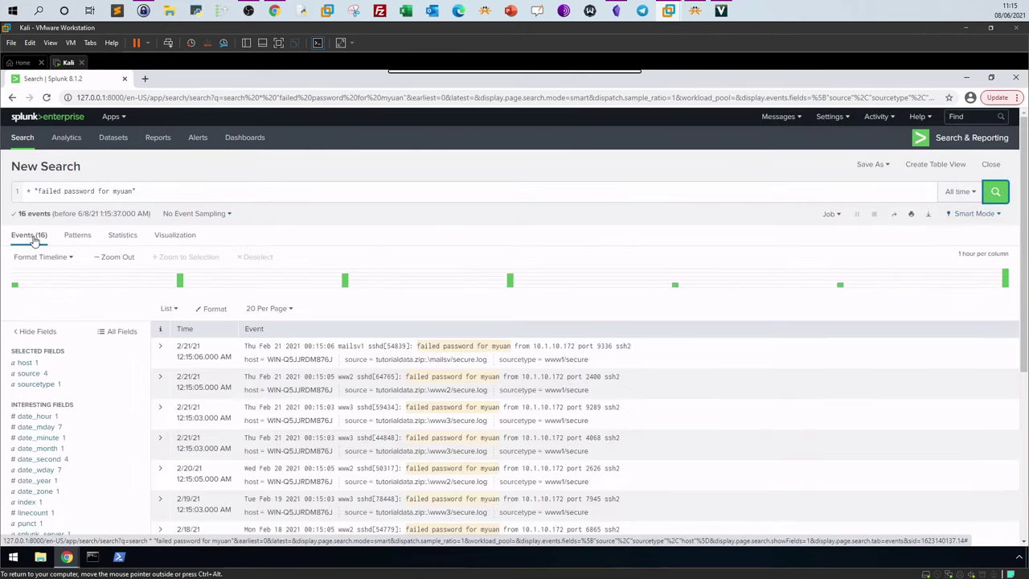
# Step: Compare the number of returned events with the answer to the last question in the TryHackMe task
pyautogui.click(274, 11)
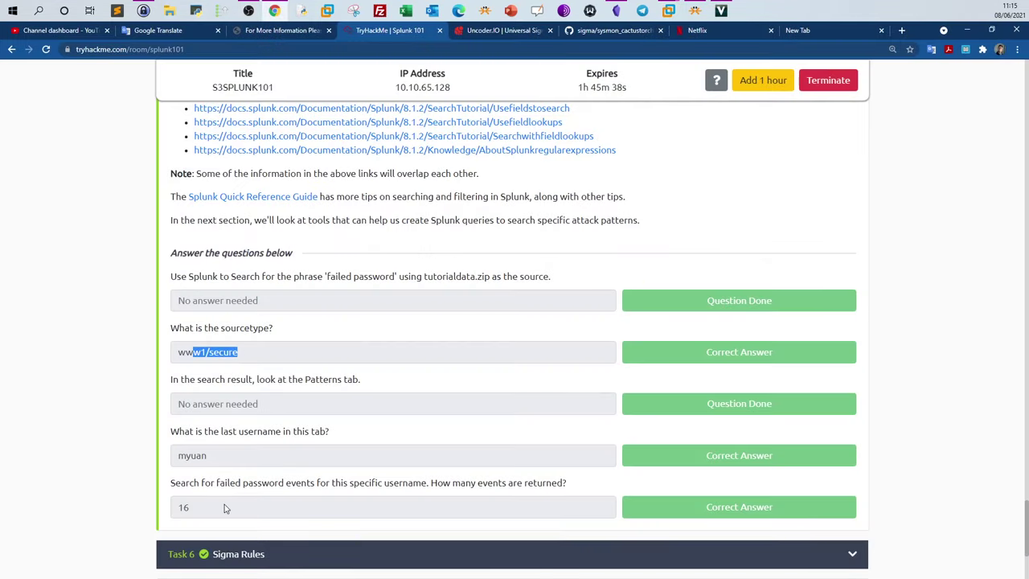
pyautogui.moveTo(224, 503); pyautogui.dragTo(184, 507)
pyautogui.scroll(-2, 312, 445)
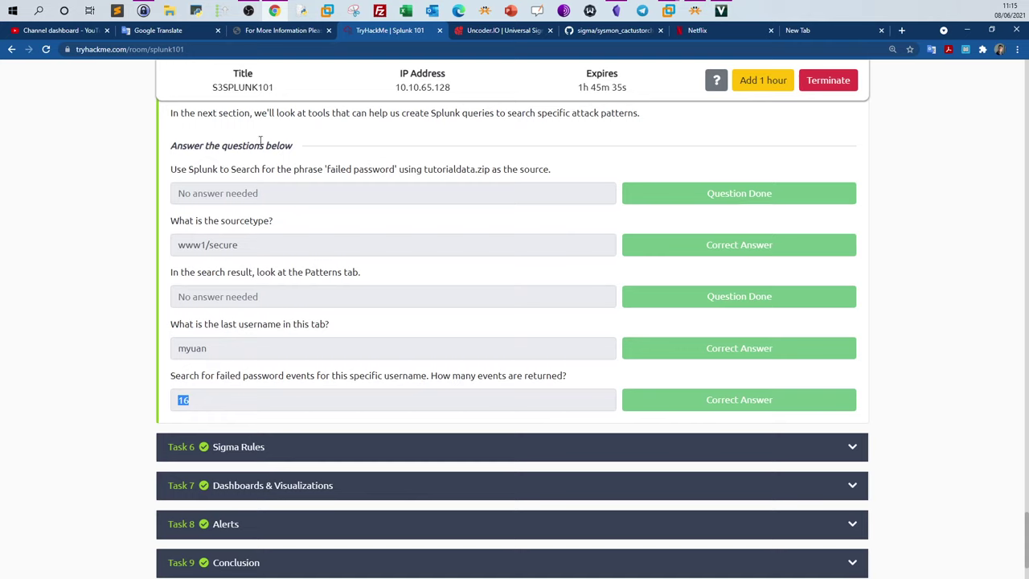
# Step: Return to Splunk, remove the phrase "failed password for myuan" from the query, and rerun the search with only *
pyautogui.click(668, 10)
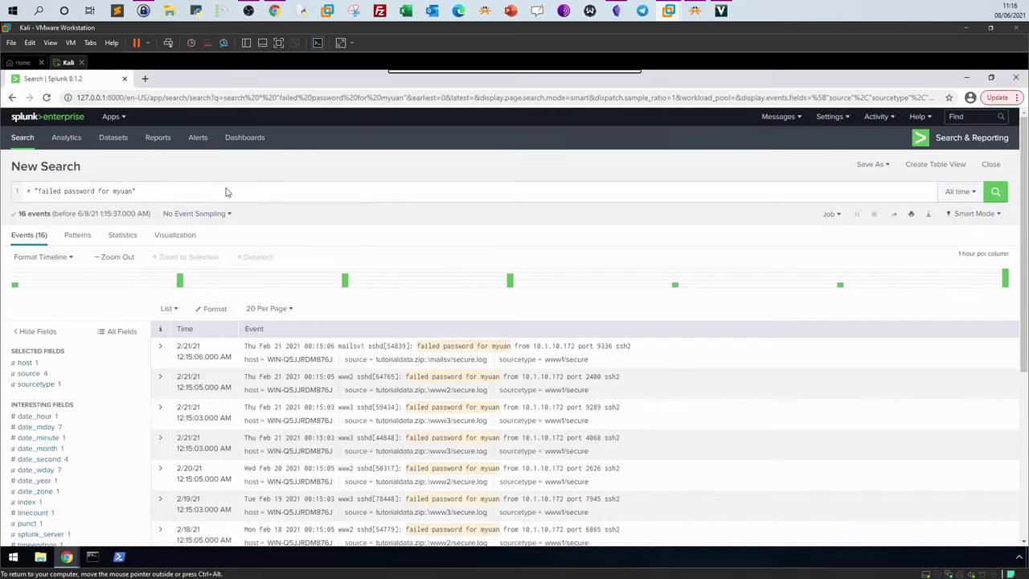
pyautogui.moveTo(191, 192); pyautogui.dragTo(54, 195)
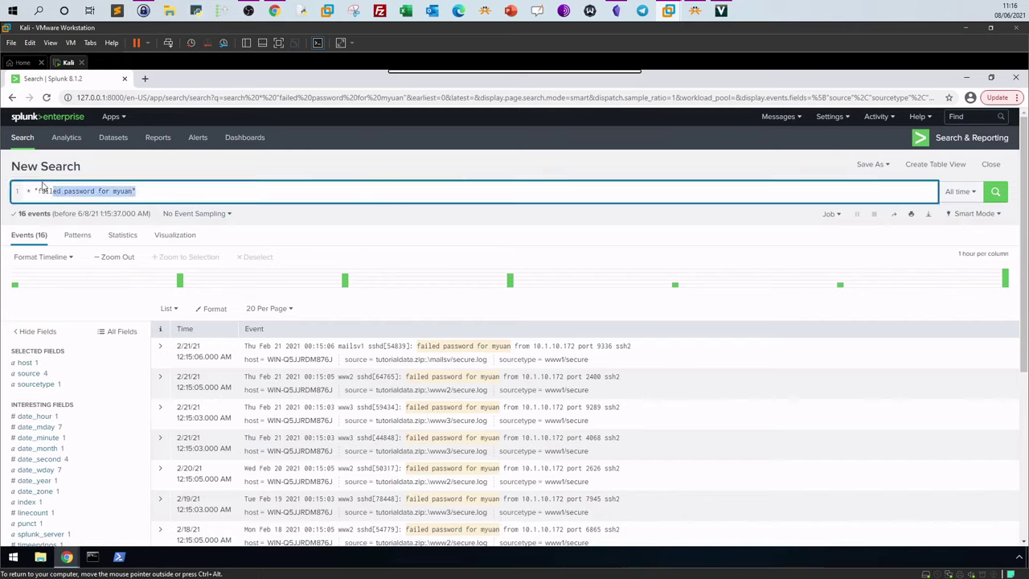
pyautogui.scroll(-2, 256, 371)
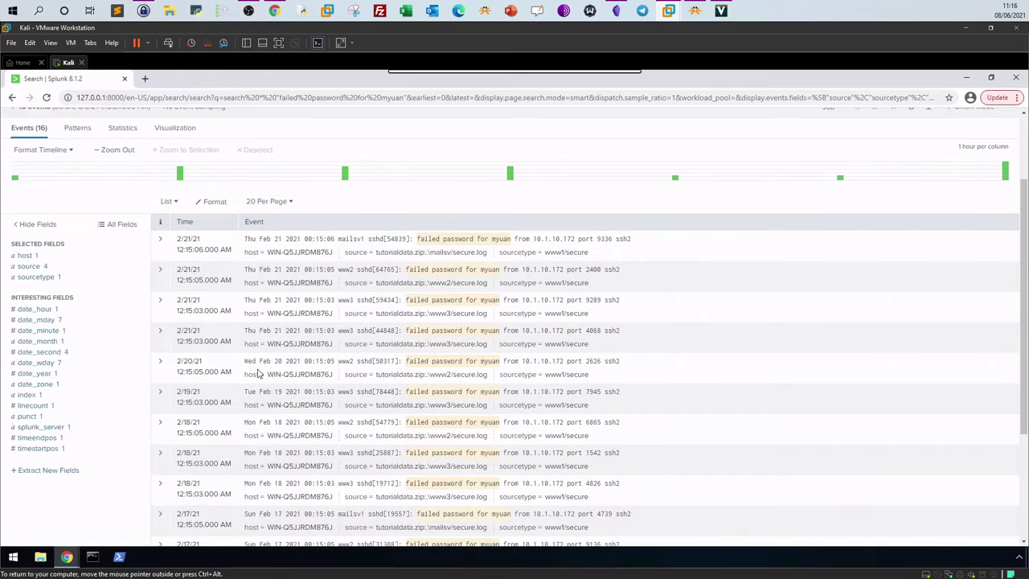
pyautogui.scroll(2, 239, 257)
pyautogui.moveTo(138, 191); pyautogui.dragTo(36, 197)
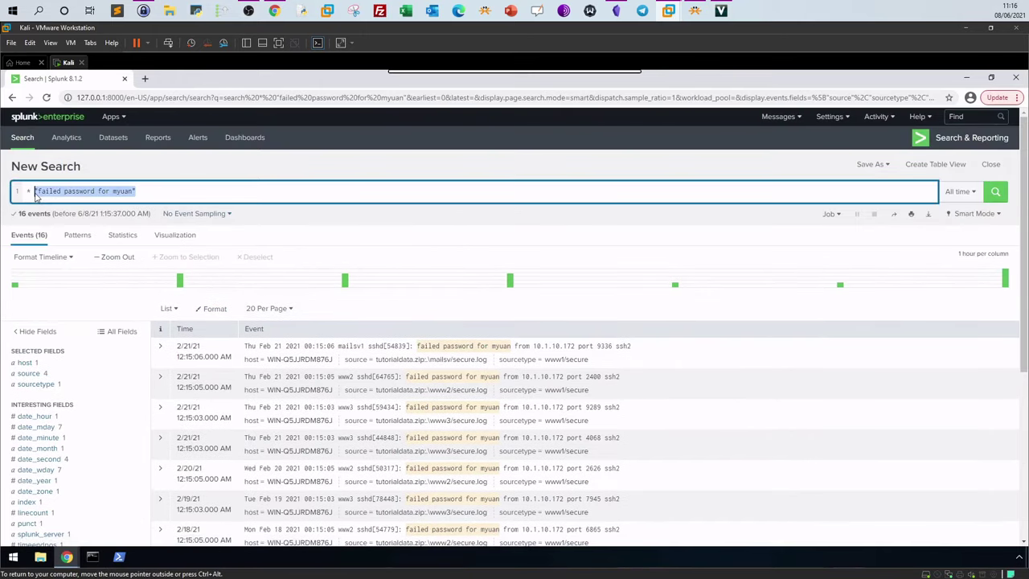
pyautogui.press('BackSpace')
pyautogui.press('Return')
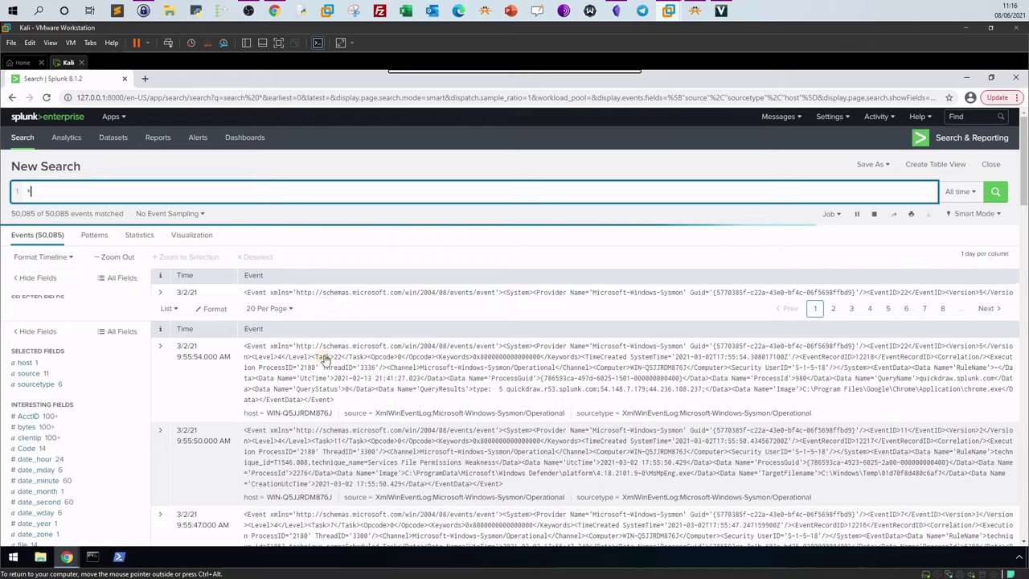
# Step: Expand the 9:55:50 AM Sysmon event, add its UserID value 'S-1-5-18' to the search, and look over the filtered events
pyautogui.scroll(-2, 193, 304)
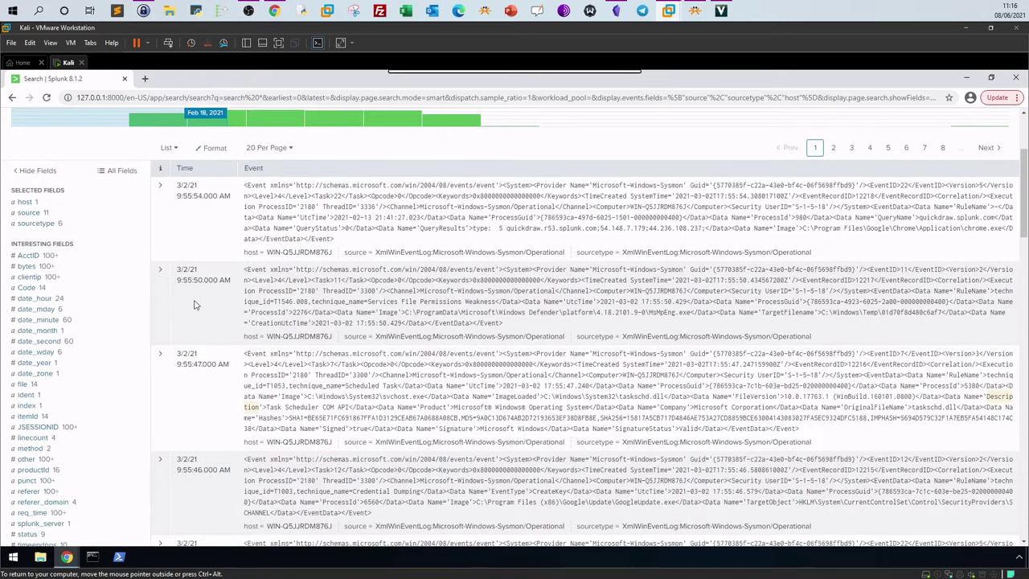
pyautogui.click(160, 270)
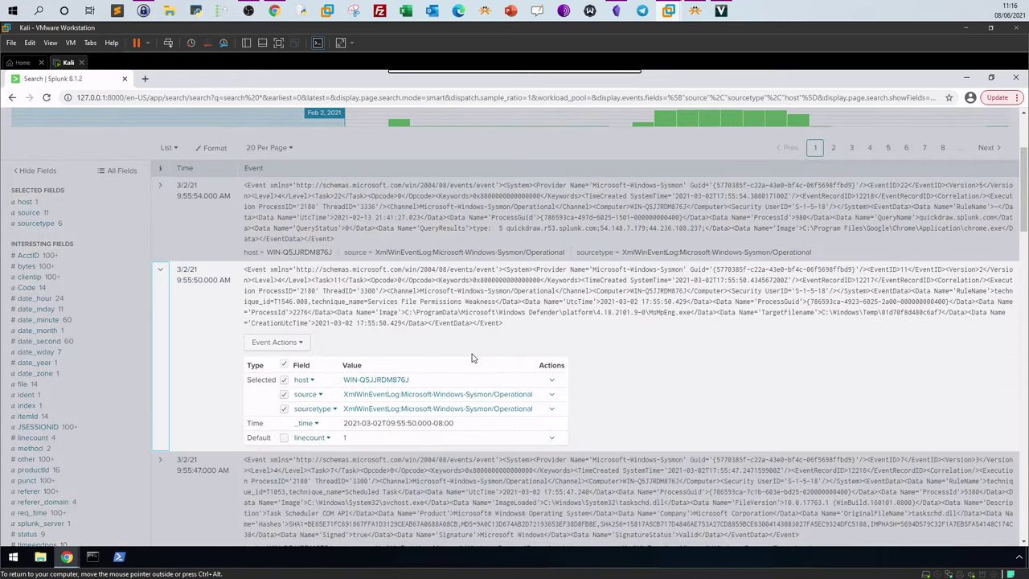
pyautogui.scroll(-2, 394, 325)
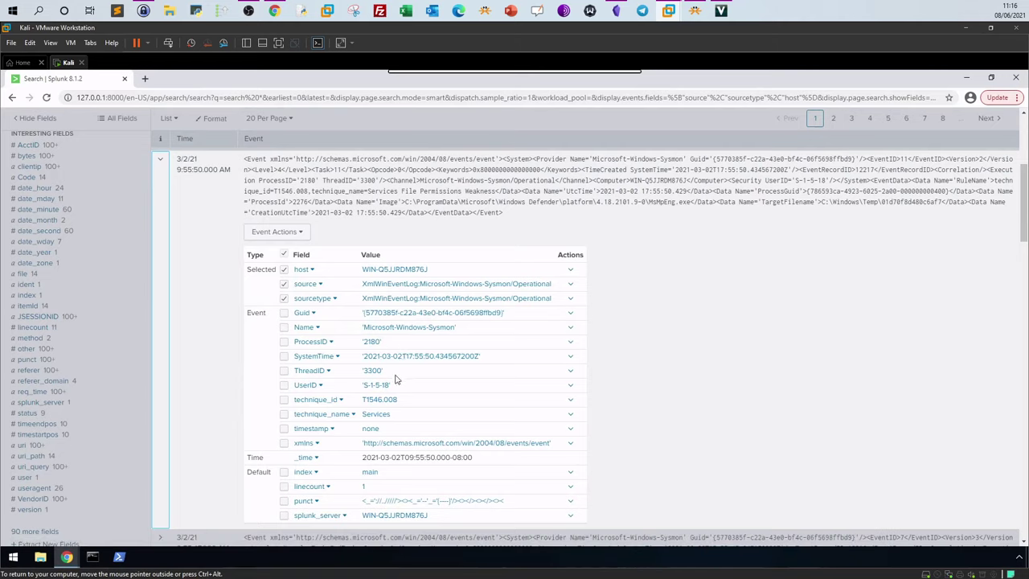
pyautogui.click(570, 388)
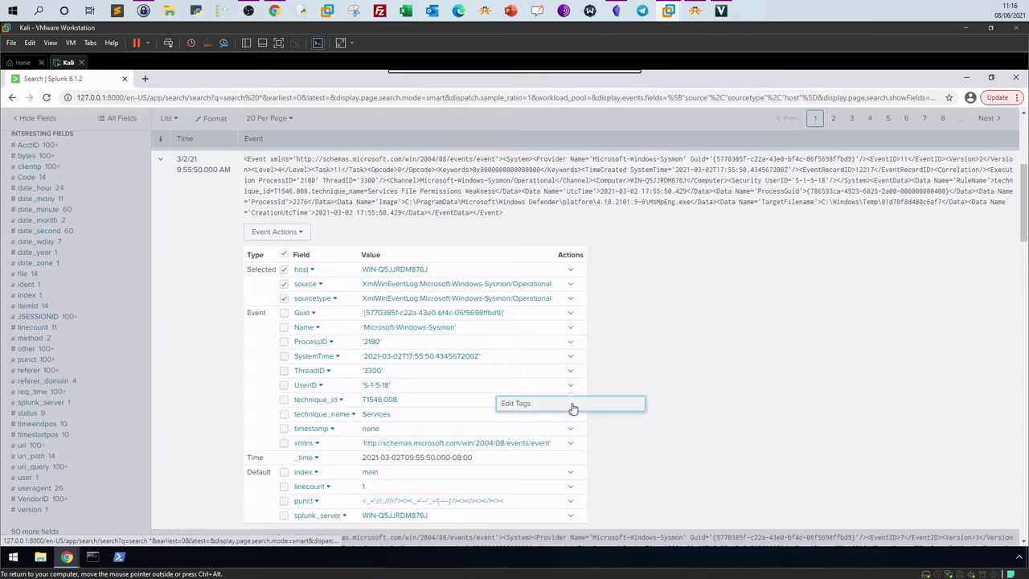
pyautogui.click(384, 389)
pyautogui.click(351, 418)
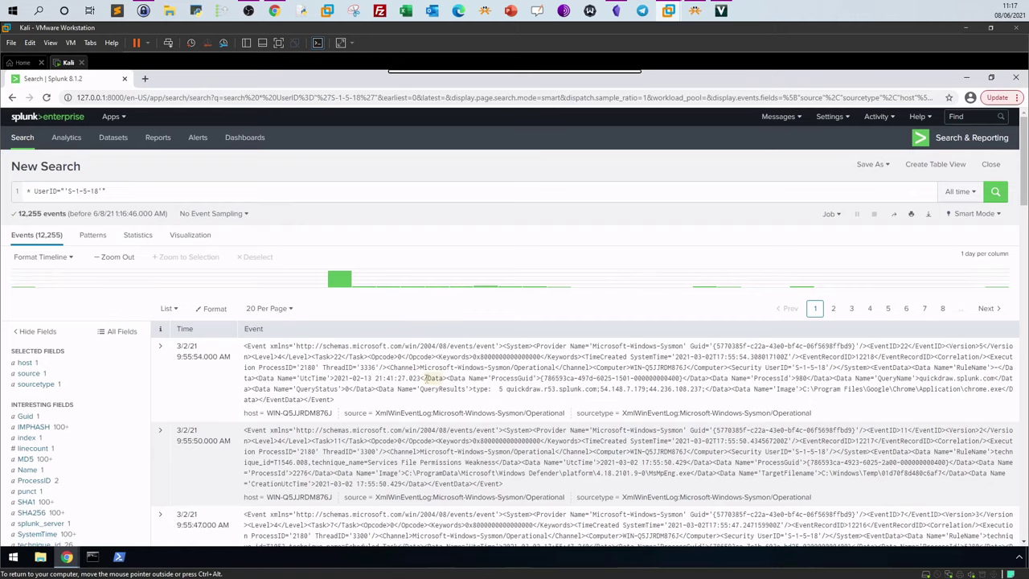
pyautogui.scroll(-1, 633, 373)
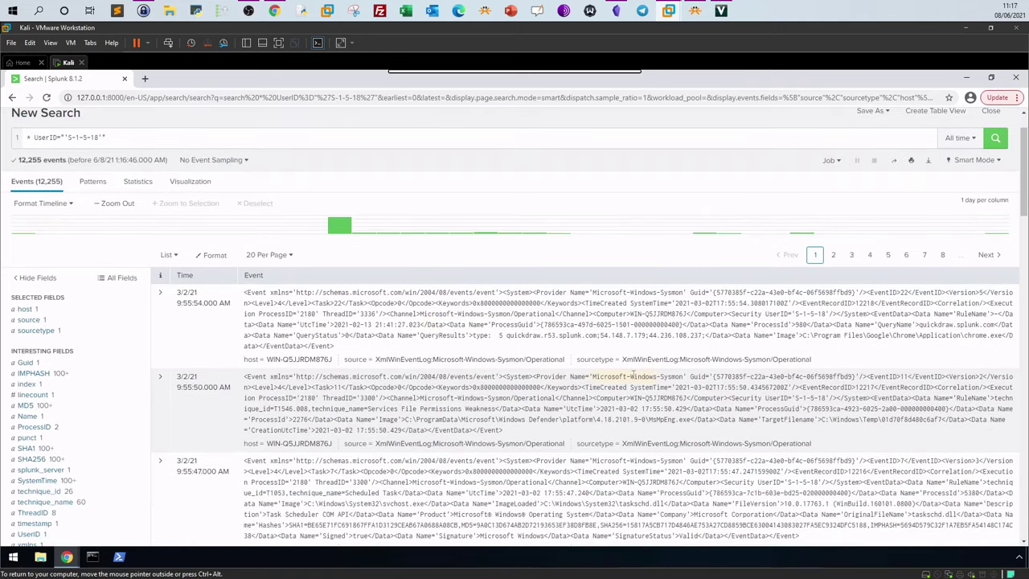
pyautogui.scroll(-2, 634, 373)
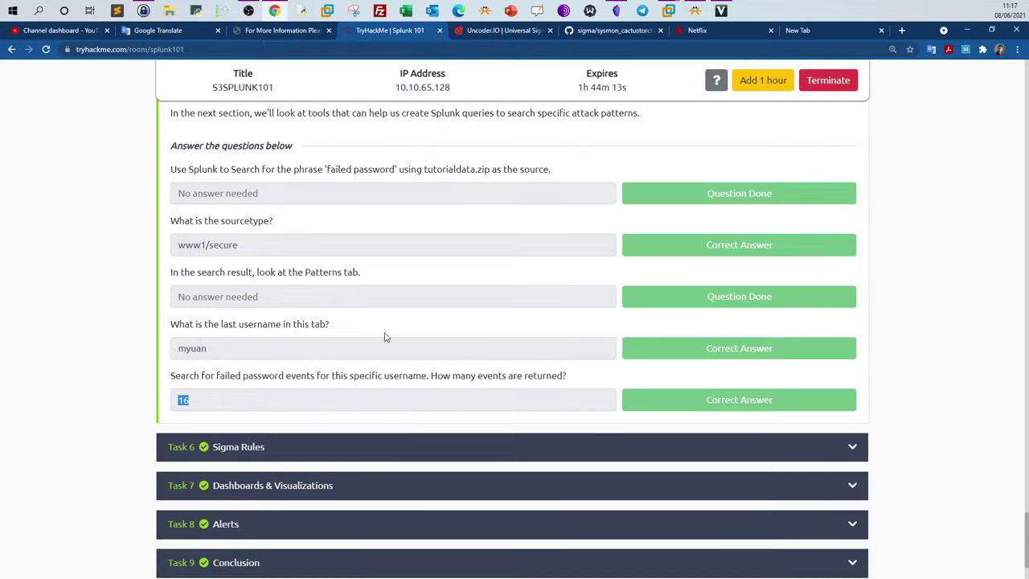
# Step: Open Task 6, Sigma Rules, in the TryHackMe room and read its Sigma conversion examples and questions
pyautogui.click(356, 447)
pyautogui.scroll(-4, 377, 376)
pyautogui.scroll(-4, 376, 371)
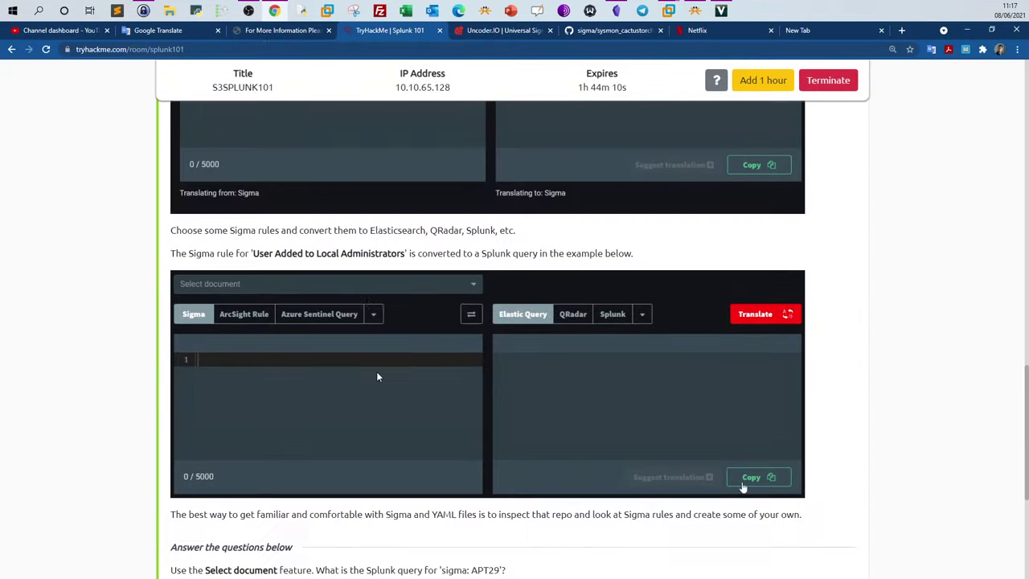
pyautogui.scroll(-3, 377, 371)
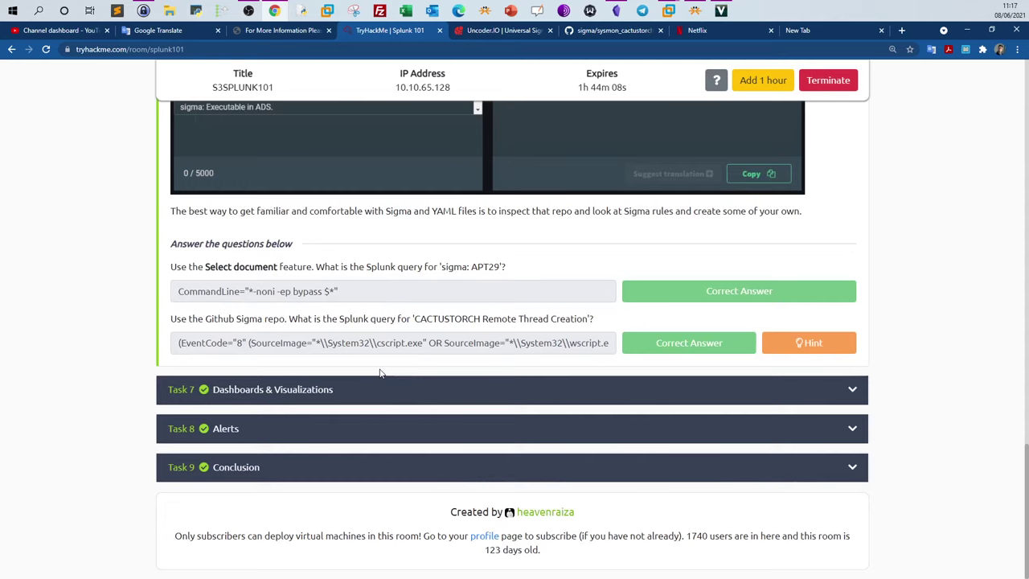
pyautogui.scroll(2, 381, 372)
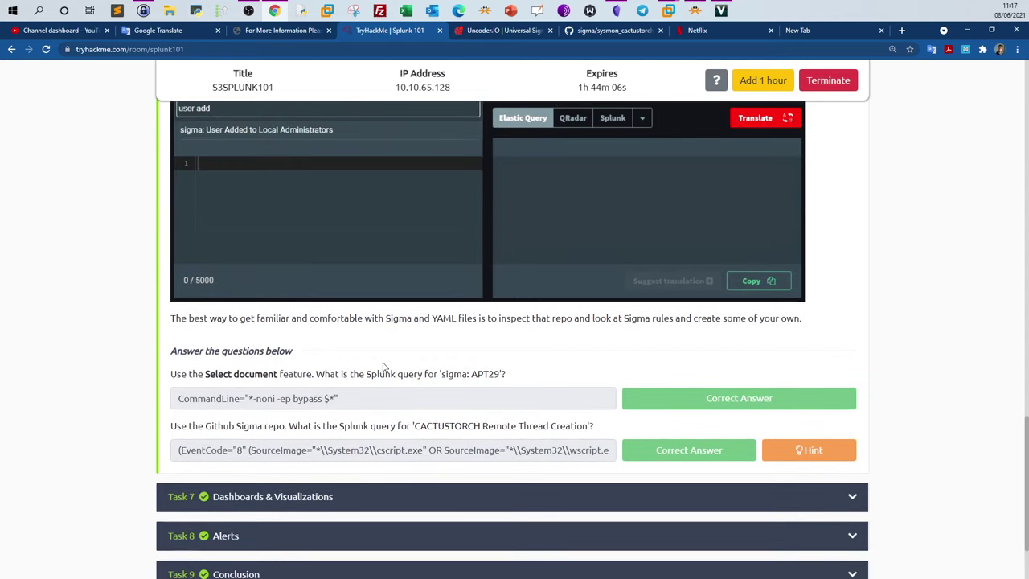
pyautogui.click(264, 130)
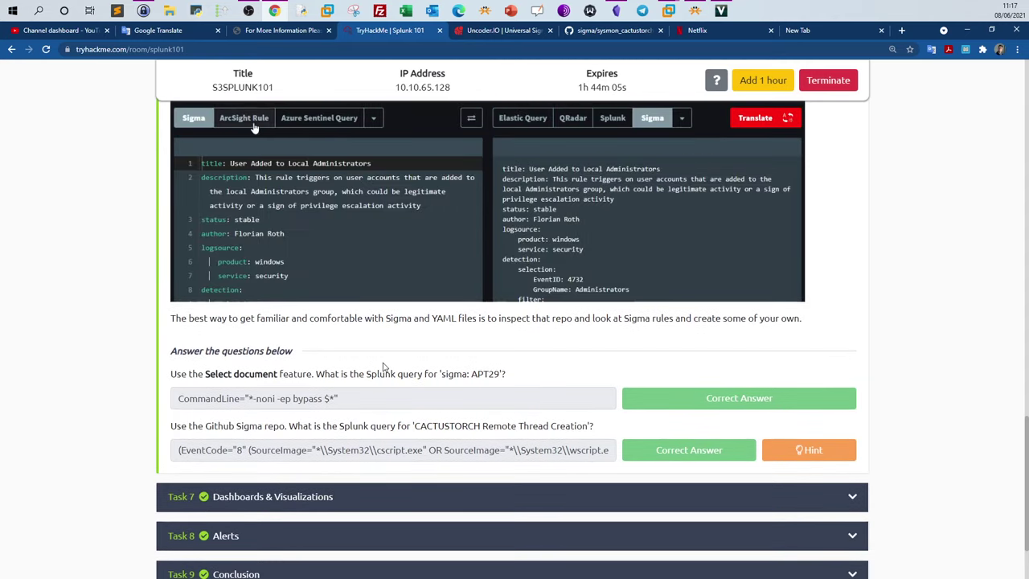
pyautogui.click(614, 118)
pyautogui.click(743, 121)
pyautogui.moveTo(717, 184); pyautogui.dragTo(498, 167)
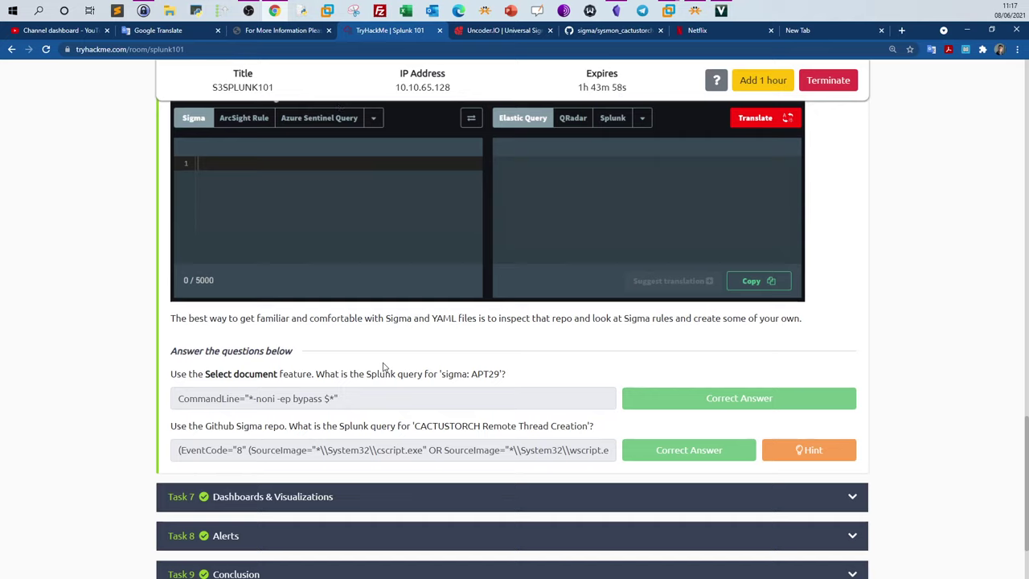
pyautogui.click(370, 117)
pyautogui.write('user add')
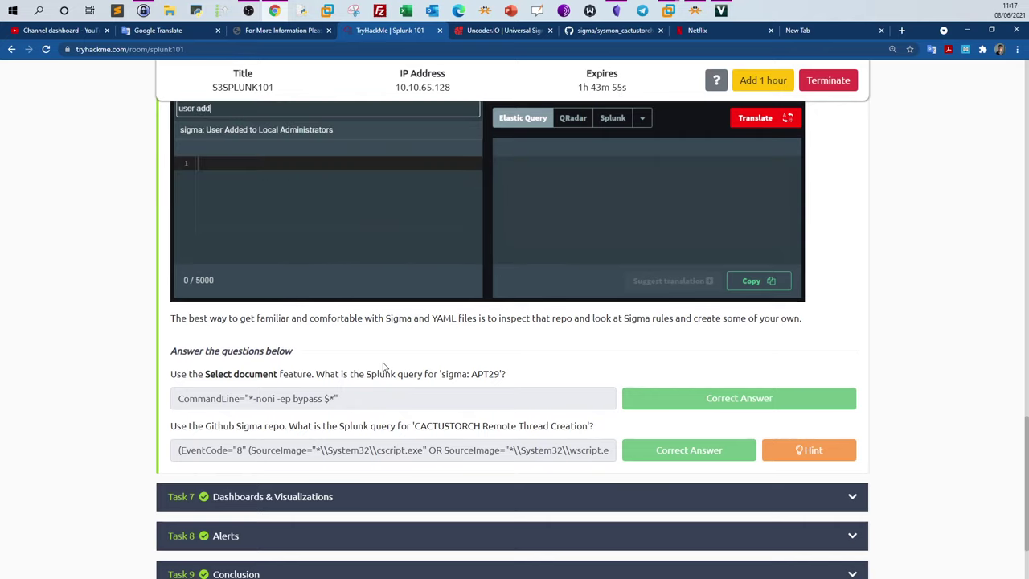
pyautogui.click(264, 129)
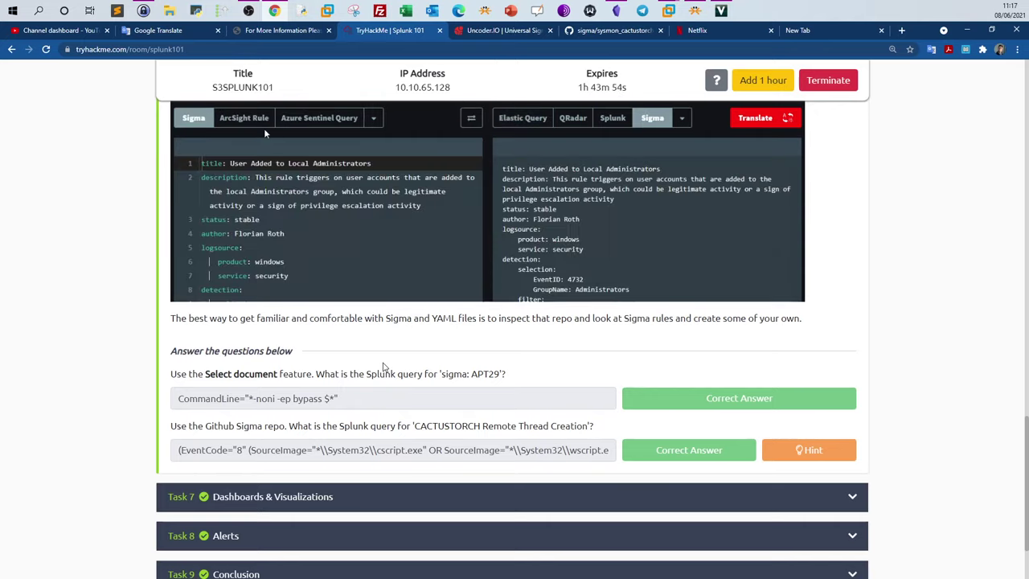
pyautogui.click(612, 117)
pyautogui.click(752, 118)
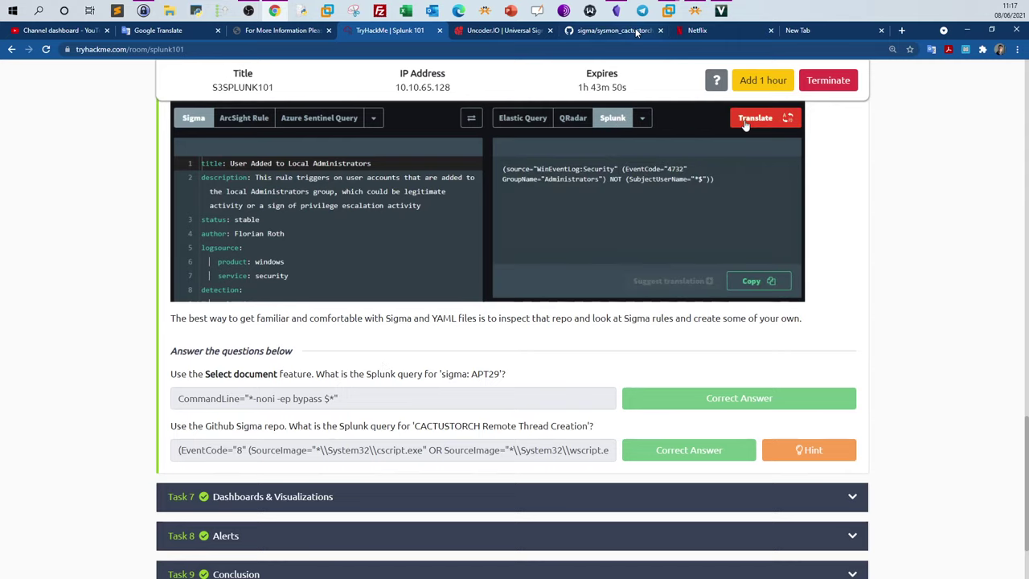
# Step: Switch to the GitHub page of the Sigma rule and open the main sigma repository of SigmaHQ
pyautogui.hotkey('ctrl', 'Tab')
pyautogui.hotkey('ctrl', 'Tab')
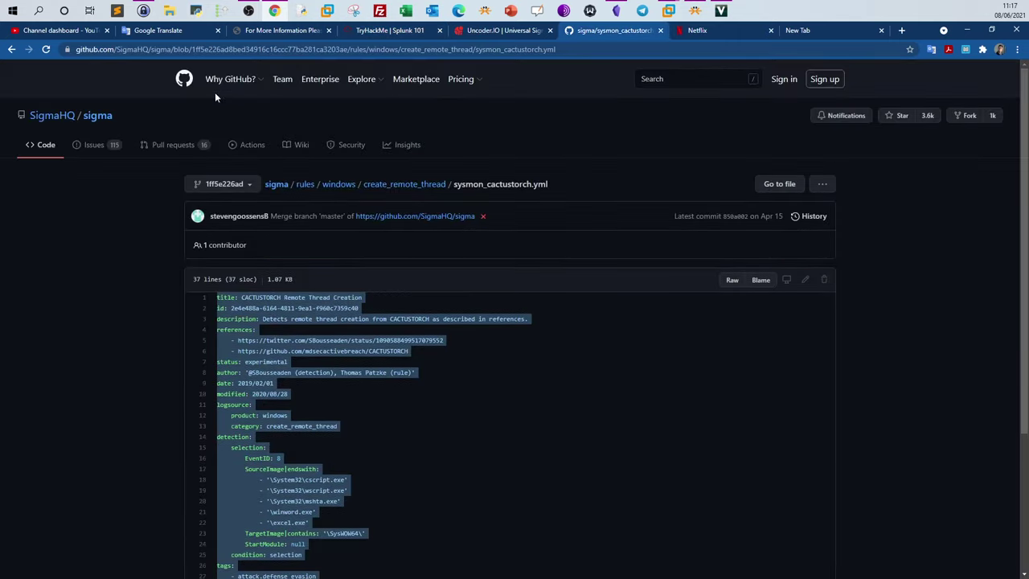
pyautogui.click(36, 119)
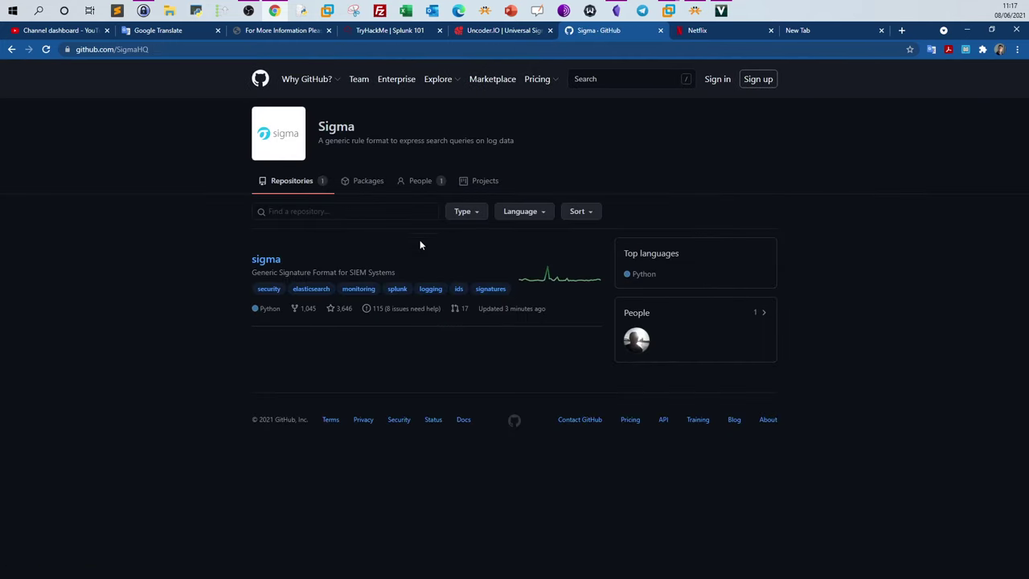
pyautogui.click(276, 259)
# Step: Read the README's "What is Sigma" section and look over the repository's folders and files
pyautogui.scroll(-8, 276, 255)
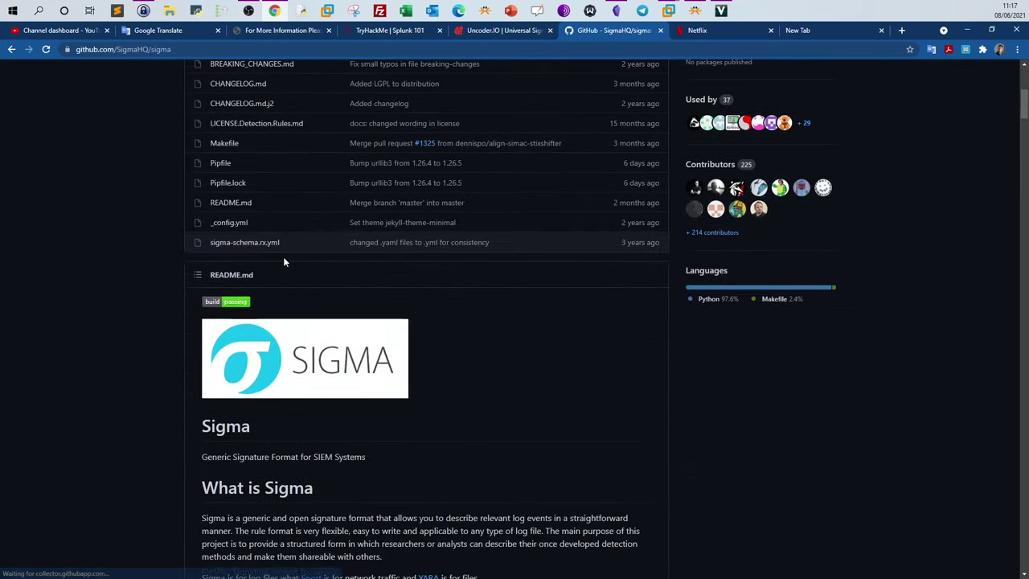
pyautogui.moveTo(201, 250)
pyautogui.mouseDown()
pyautogui.moveTo(615, 250)
pyautogui.moveTo(268, 263)
pyautogui.mouseUp()
pyautogui.click(480, 328)
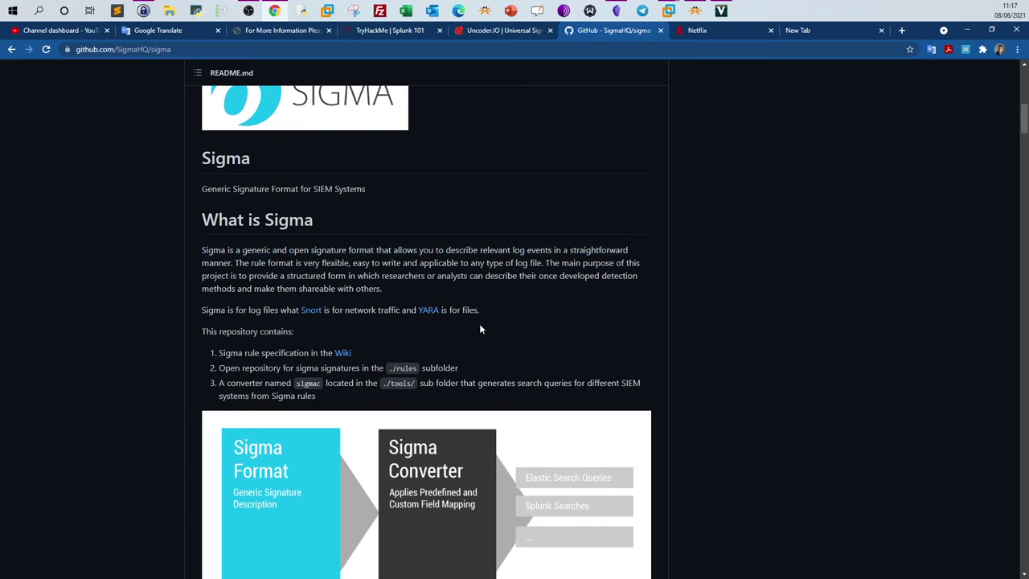
pyautogui.scroll(4, 391, 297)
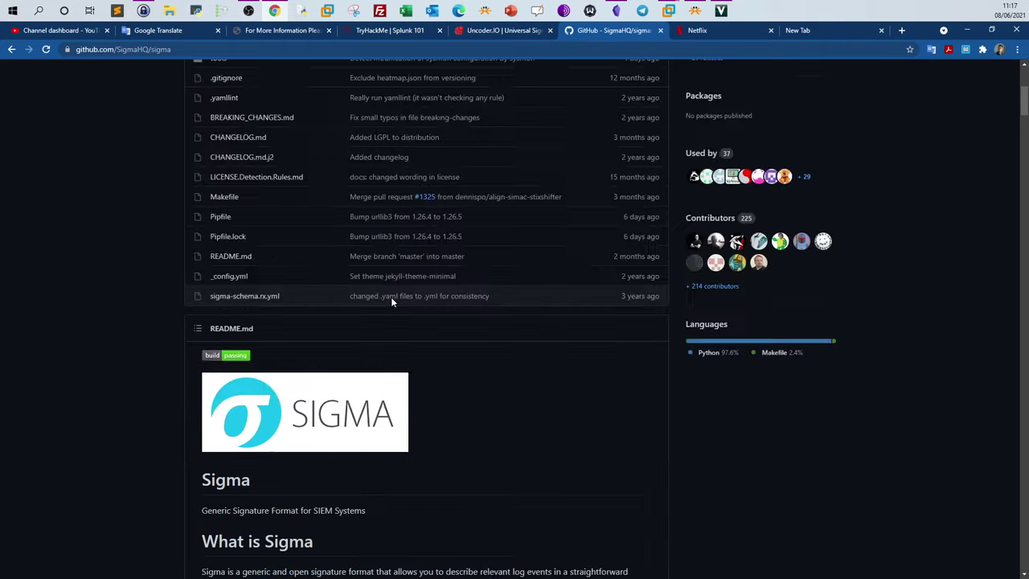
pyautogui.scroll(3, 392, 299)
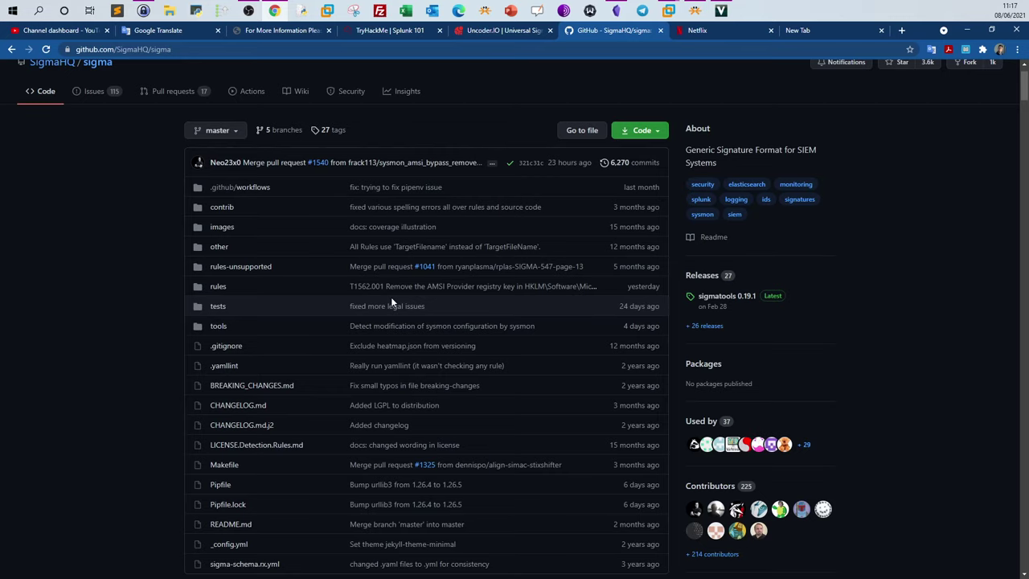
pyautogui.scroll(-3, 391, 296)
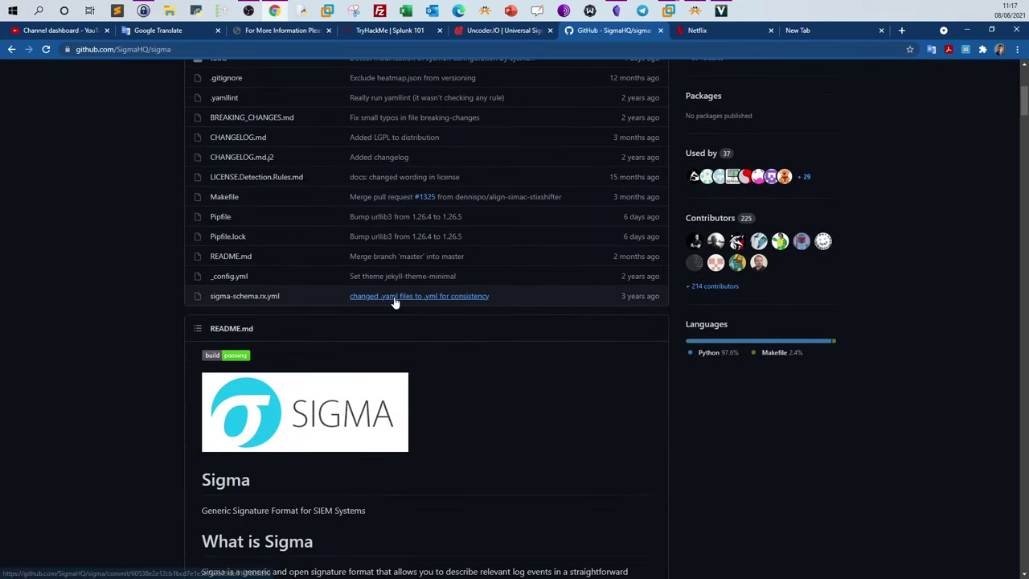
pyautogui.scroll(2, 395, 301)
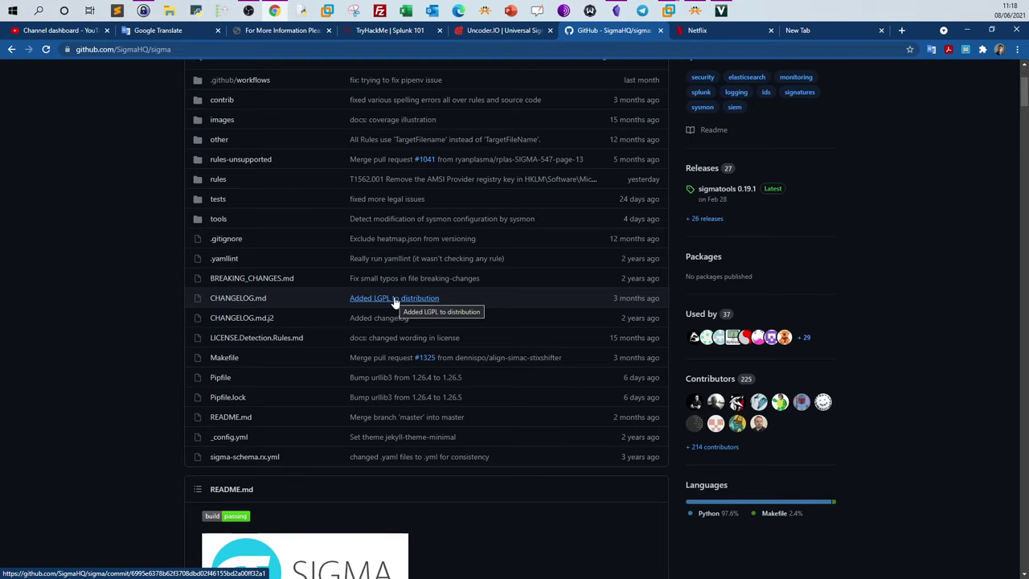
pyautogui.scroll(2, 249, 243)
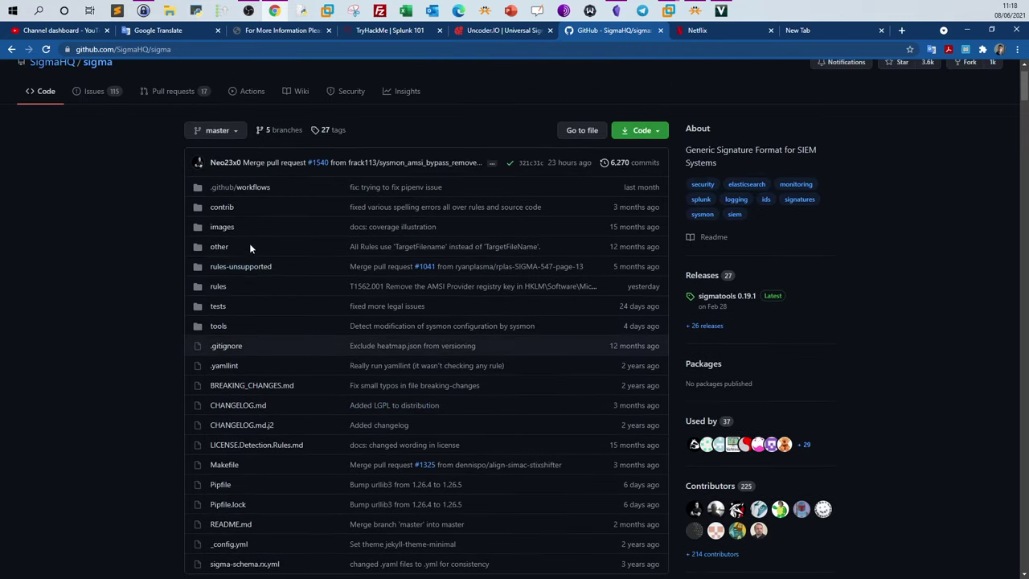
# Step: Open the rule file av_exploiting.yml in the repository's rules/windows/malware folder
pyautogui.click(219, 298)
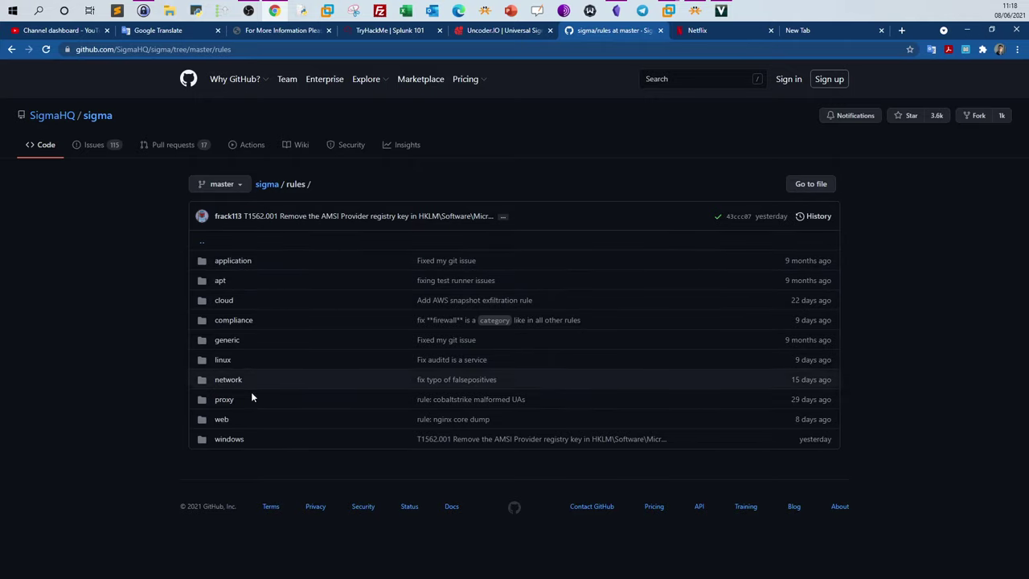
pyautogui.click(231, 441)
pyautogui.scroll(-2, 295, 373)
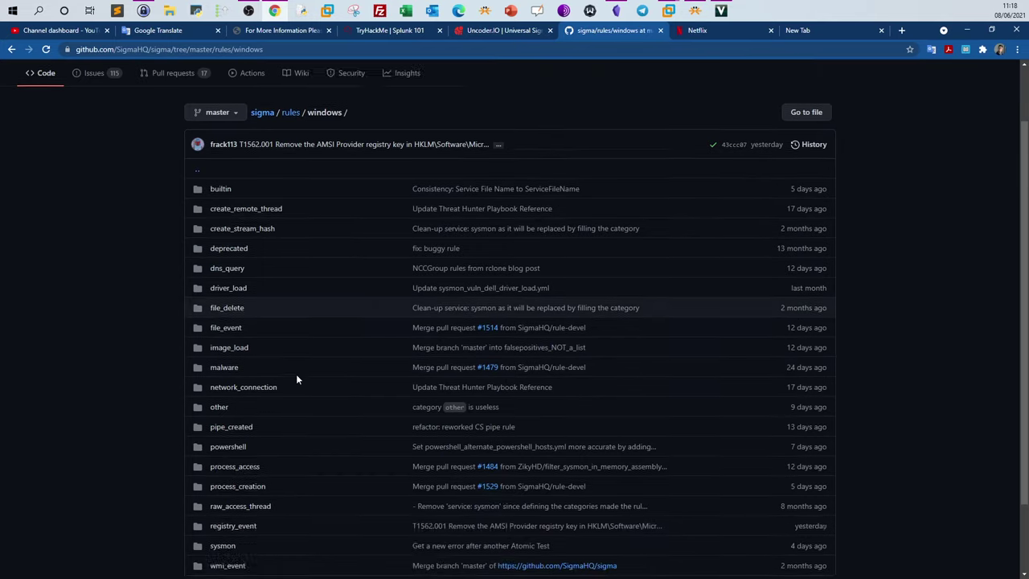
pyautogui.click(324, 343)
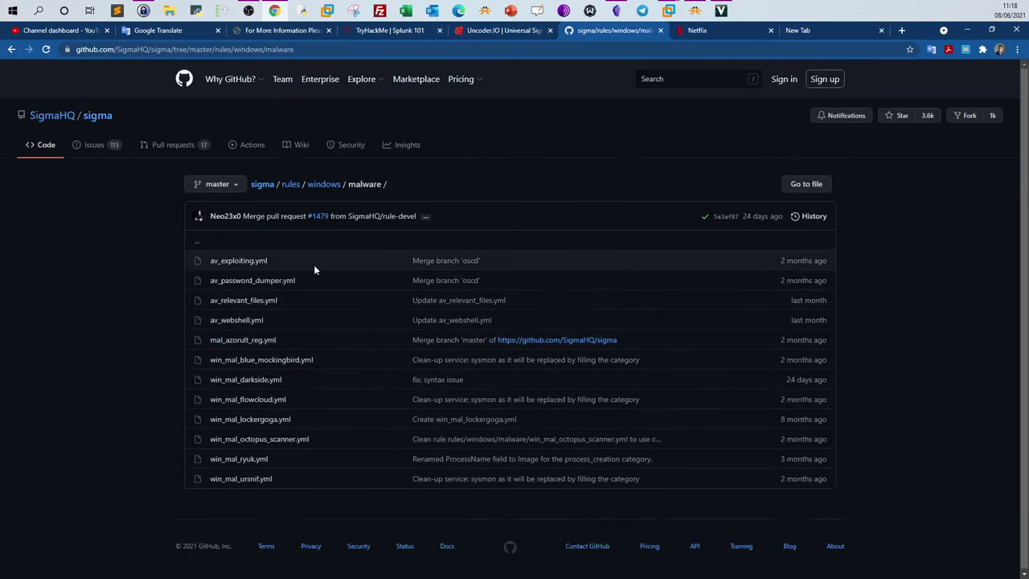
pyautogui.click(229, 262)
pyautogui.scroll(-2, 247, 255)
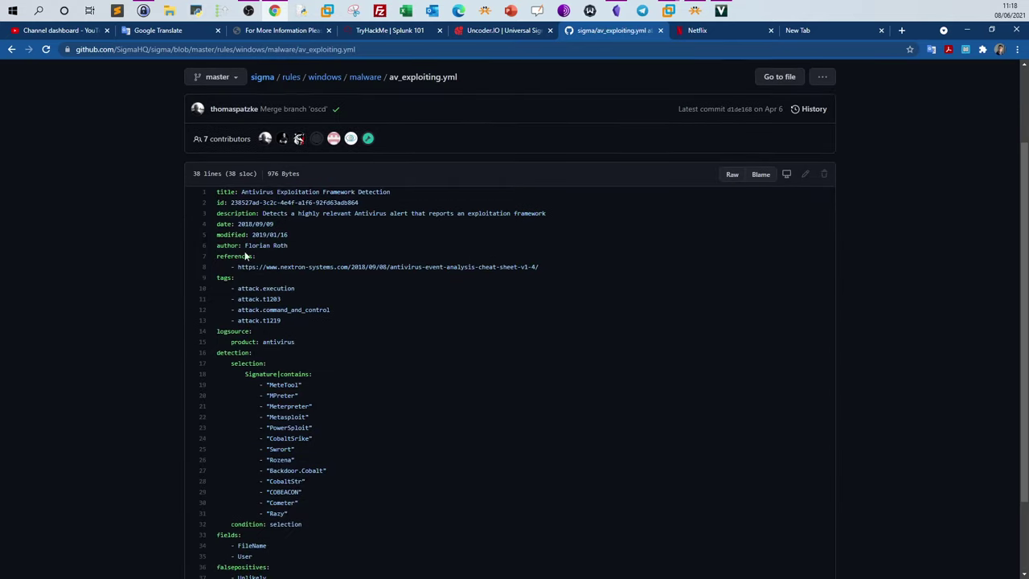
# Step: Copy the full text of the av_exploiting.yml rule, from the title line to the level line
pyautogui.moveTo(216, 193); pyautogui.dragTo(281, 492)
pyautogui.scroll(-2, 293, 476)
pyautogui.rightClick(278, 392)
pyautogui.click(291, 399)
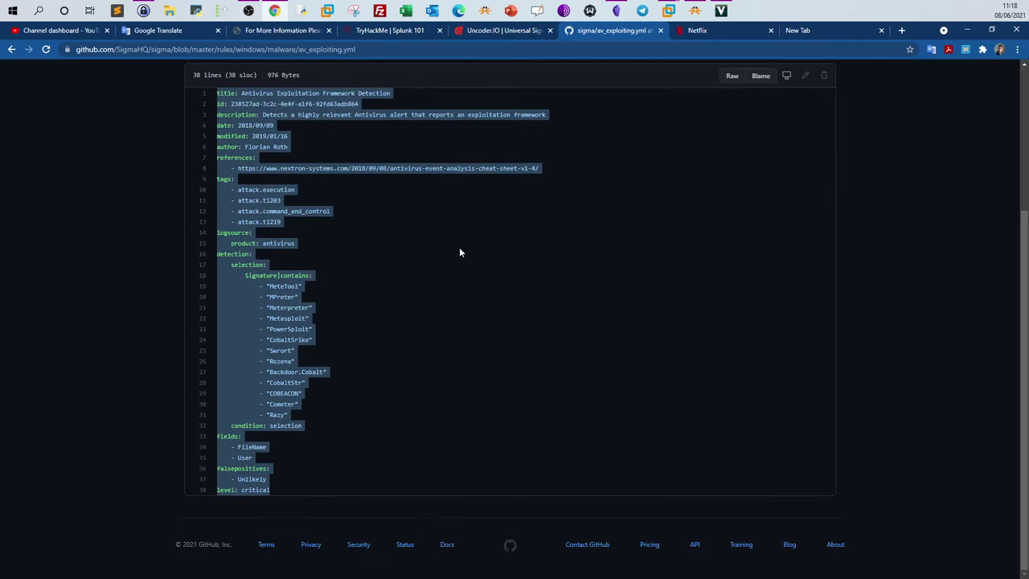
# Step: Switch to Uncoder.IO and replace the CACTUSTORCH Sigma rule in the source editor with the copied antivirus rule
pyautogui.click(493, 32)
pyautogui.click(356, 254)
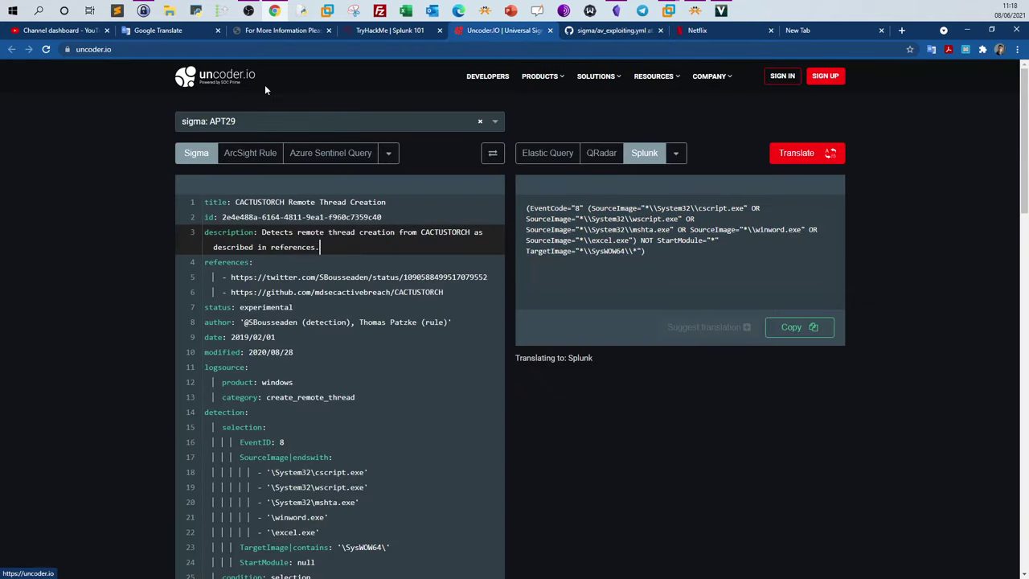
pyautogui.hotkey('ctrl', 'a')
pyautogui.hotkey('ctrl', 'v')
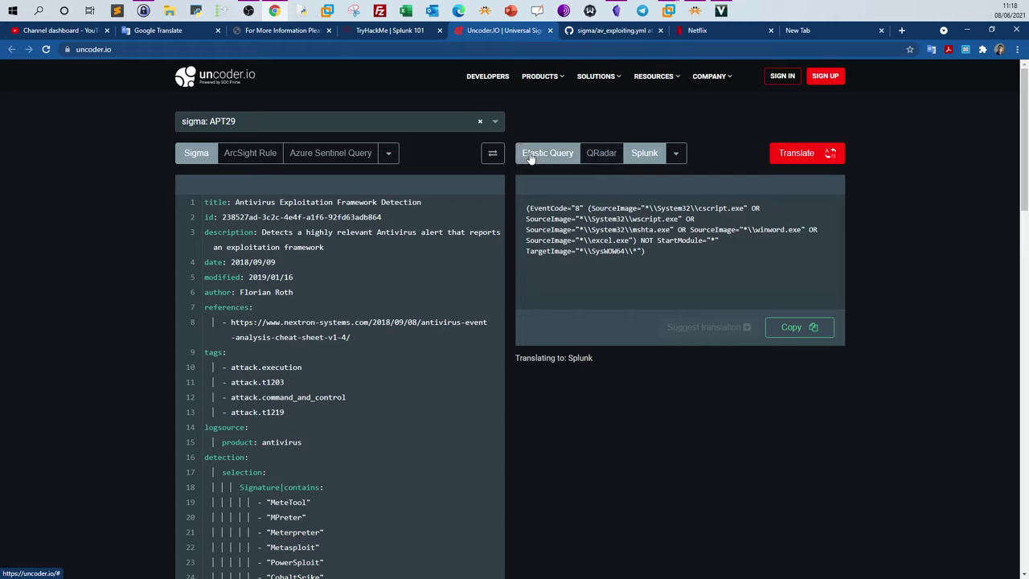
# Step: Review the available output formats, translate the antivirus rule with Splunk as the target, and copy the resulting query
pyautogui.click(677, 154)
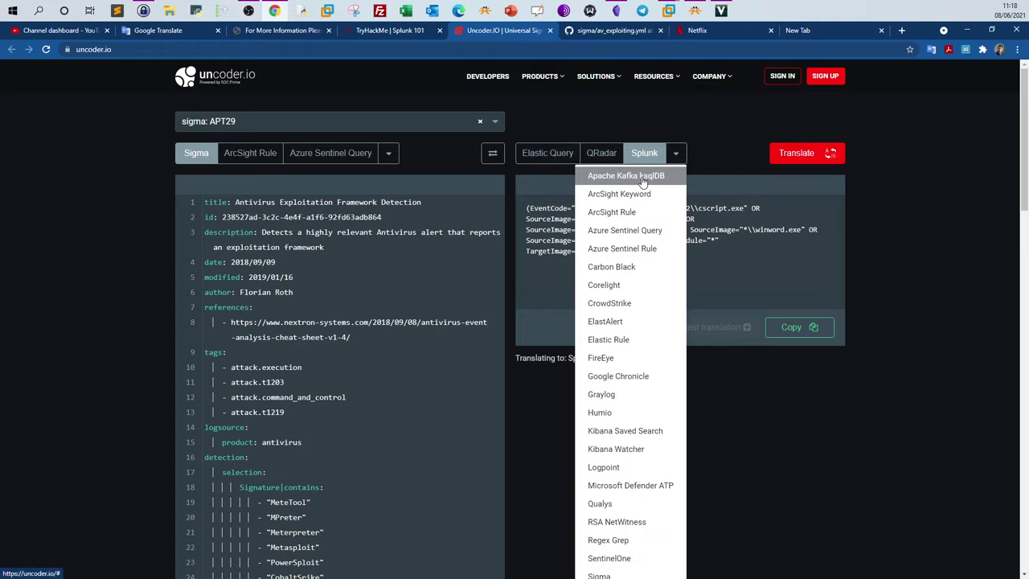
pyautogui.click(673, 117)
pyautogui.click(796, 153)
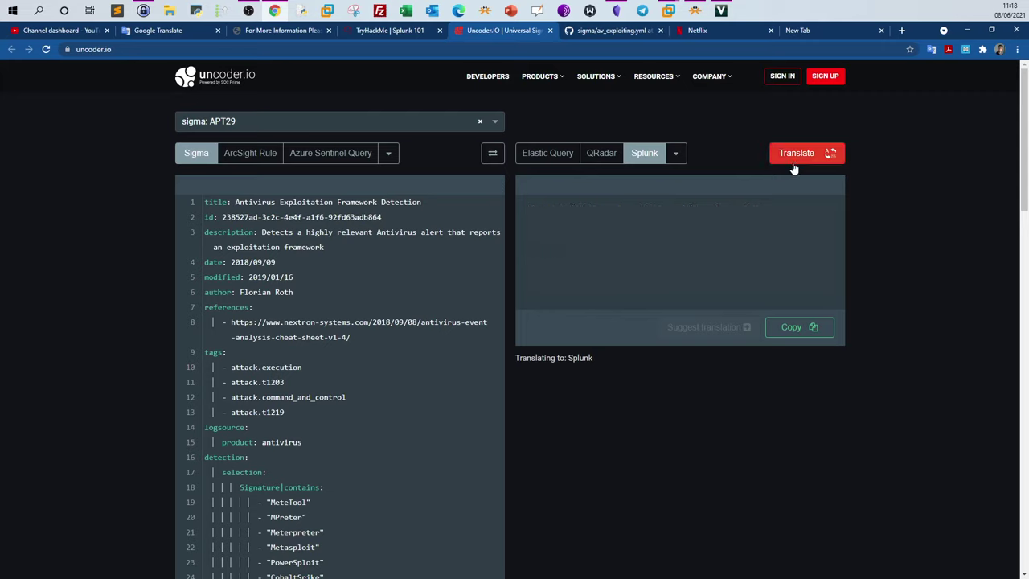
pyautogui.moveTo(527, 208); pyautogui.dragTo(608, 279)
pyautogui.rightClick(609, 267)
pyautogui.click(635, 276)
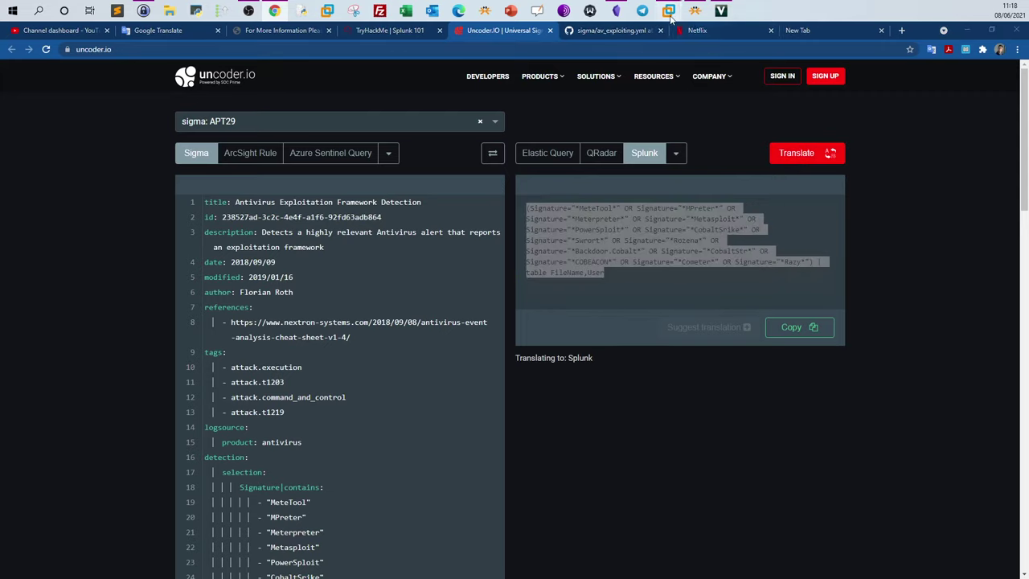
pyautogui.click(668, 10)
pyautogui.click(173, 193)
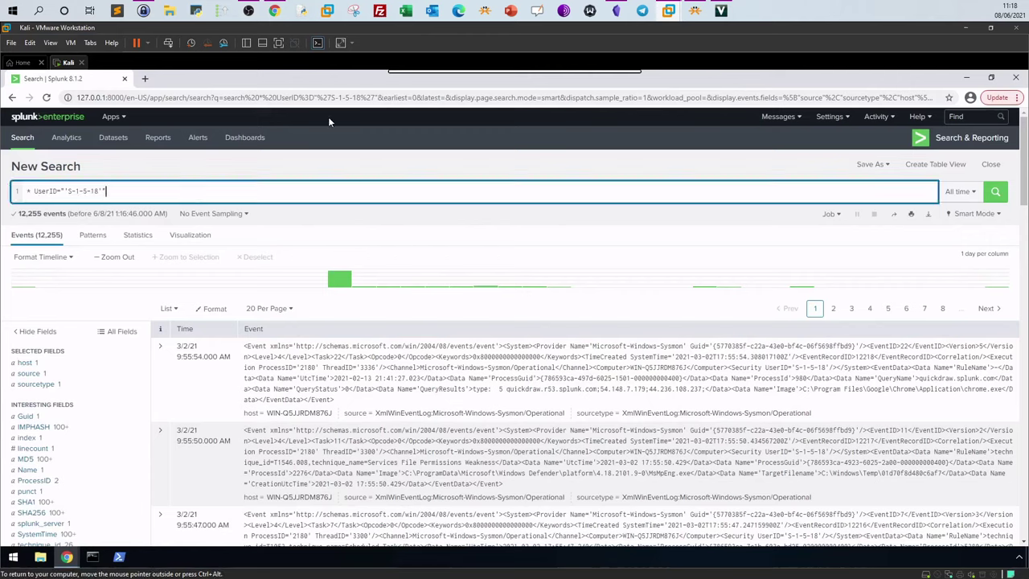
pyautogui.click(274, 10)
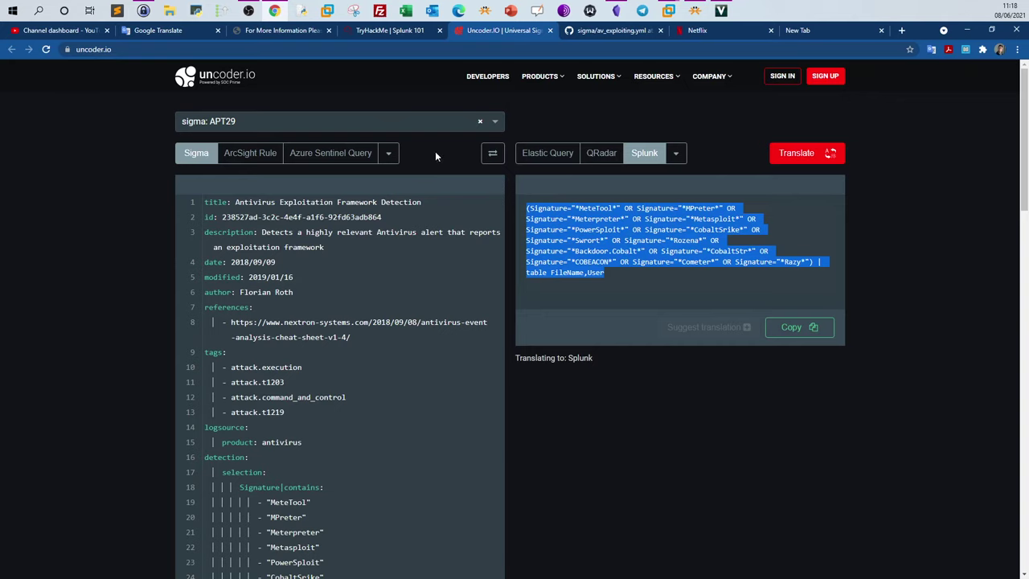
# Step: Switch to the TryHackMe Splunk 101 page and copy the document name "sigma: APT29" from the first Sigma question
pyautogui.click(384, 31)
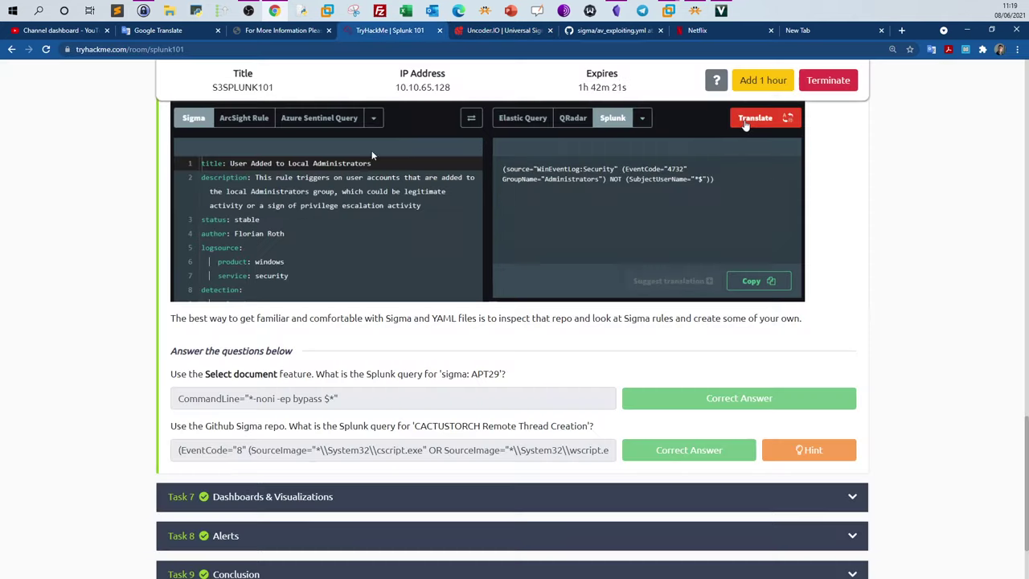
pyautogui.scroll(2, 348, 244)
pyautogui.scroll(-2, 348, 243)
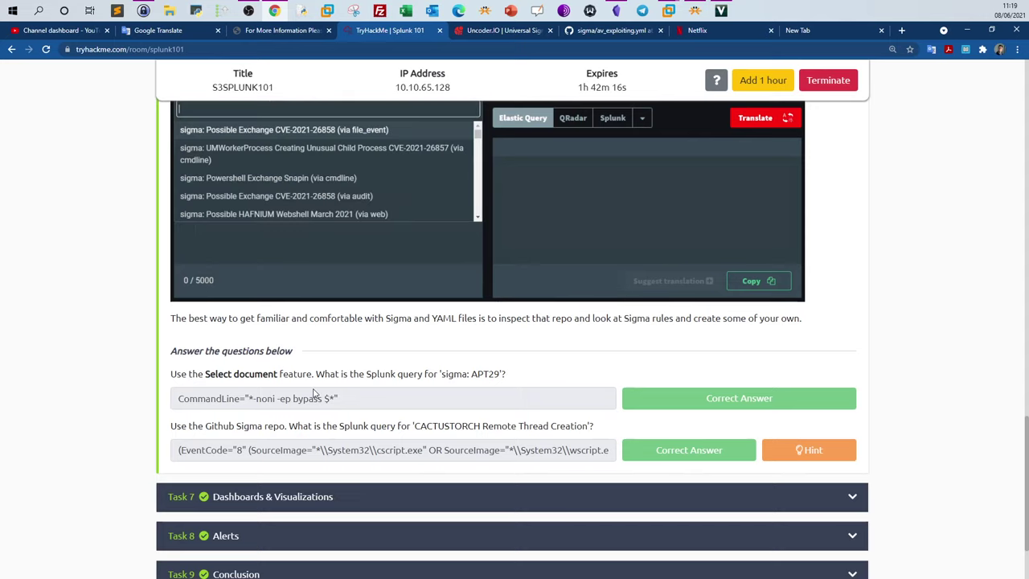
pyautogui.write('user add')
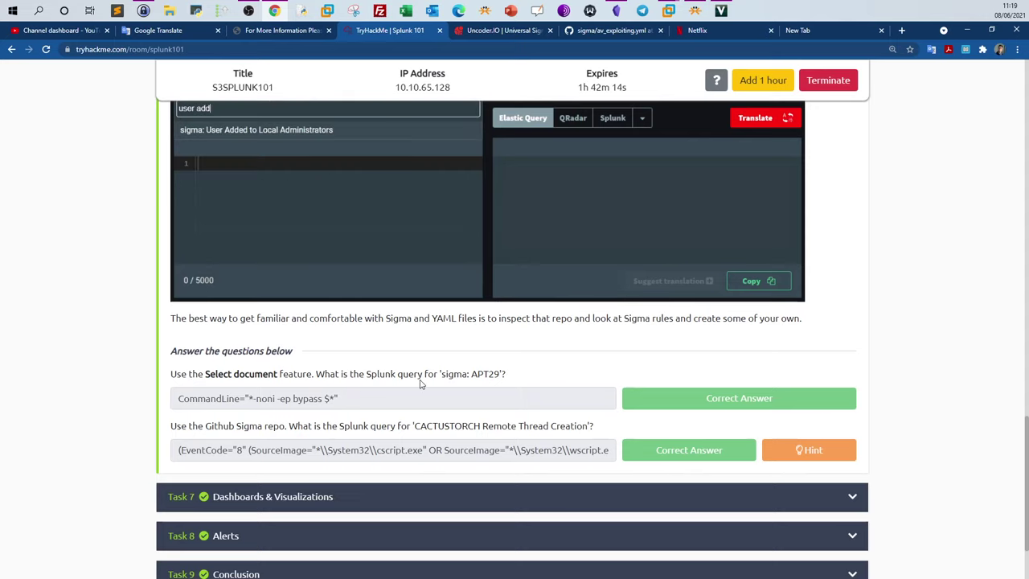
pyautogui.moveTo(439, 375); pyautogui.dragTo(499, 374)
pyautogui.click(265, 132)
pyautogui.rightClick(484, 373)
pyautogui.click(498, 382)
pyautogui.click(614, 118)
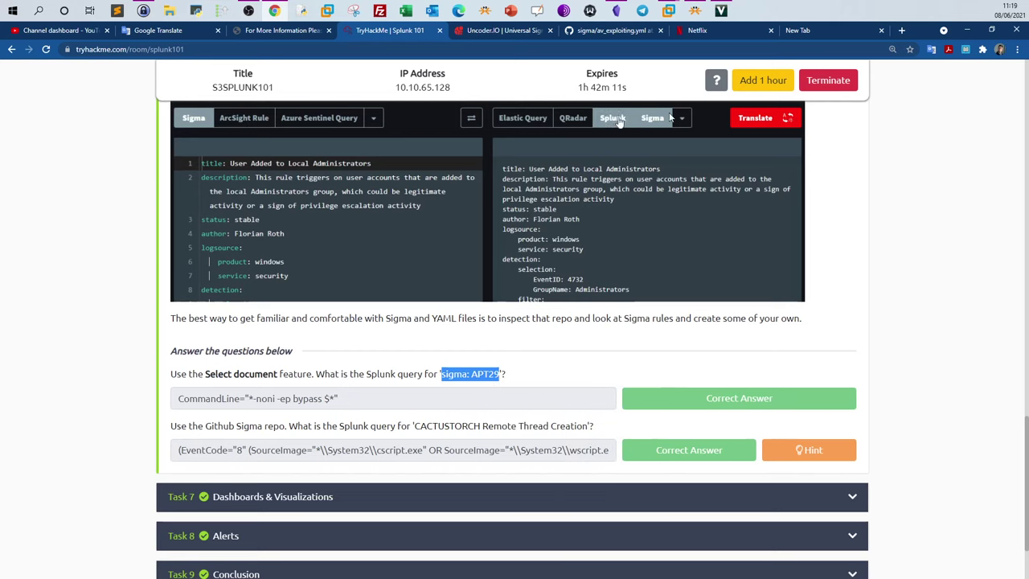
# Step: Return to Uncoder.IO and delete the whole antivirus rule from the source editor
pyautogui.click(668, 10)
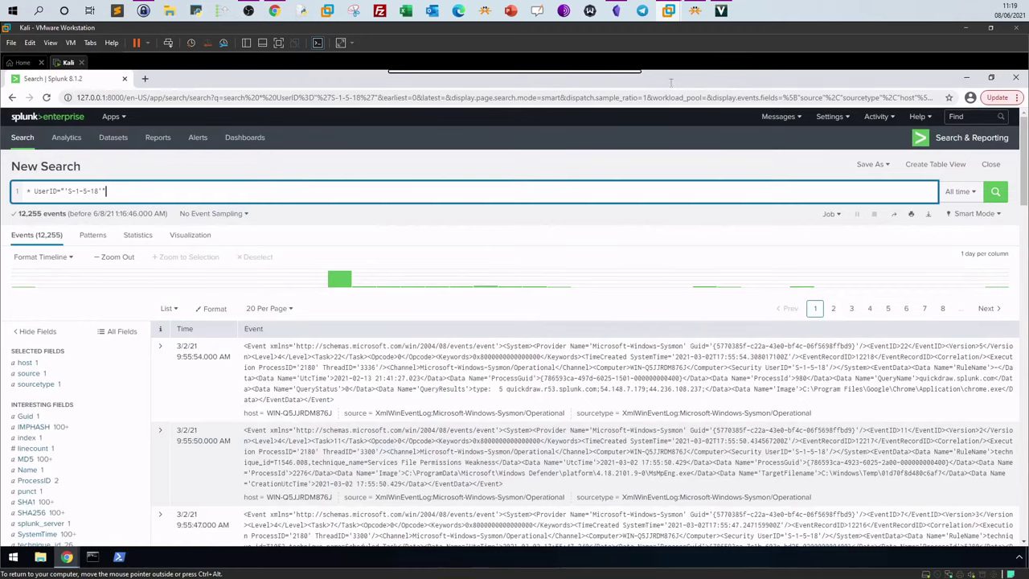
pyautogui.click(276, 11)
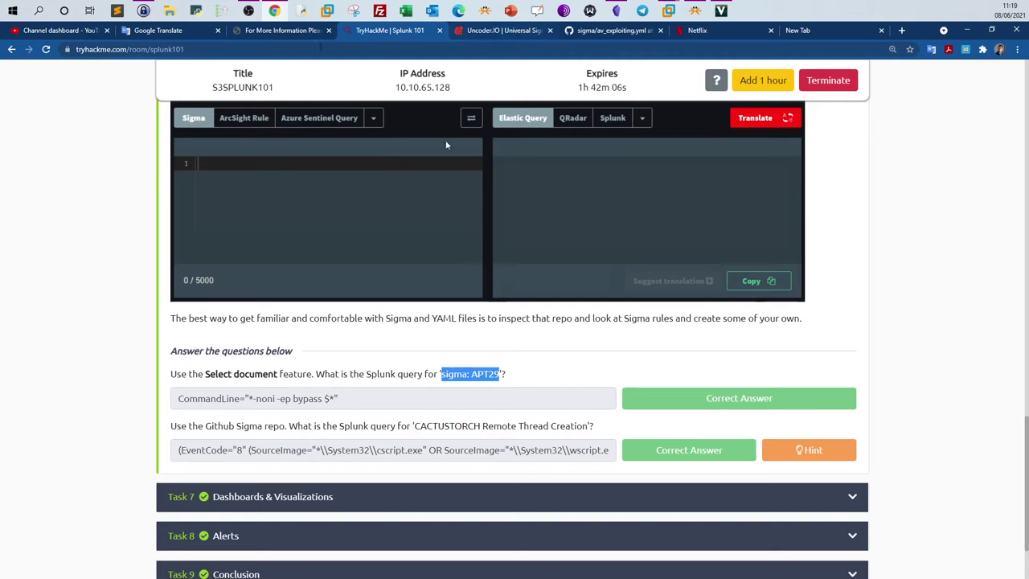
pyautogui.click(502, 32)
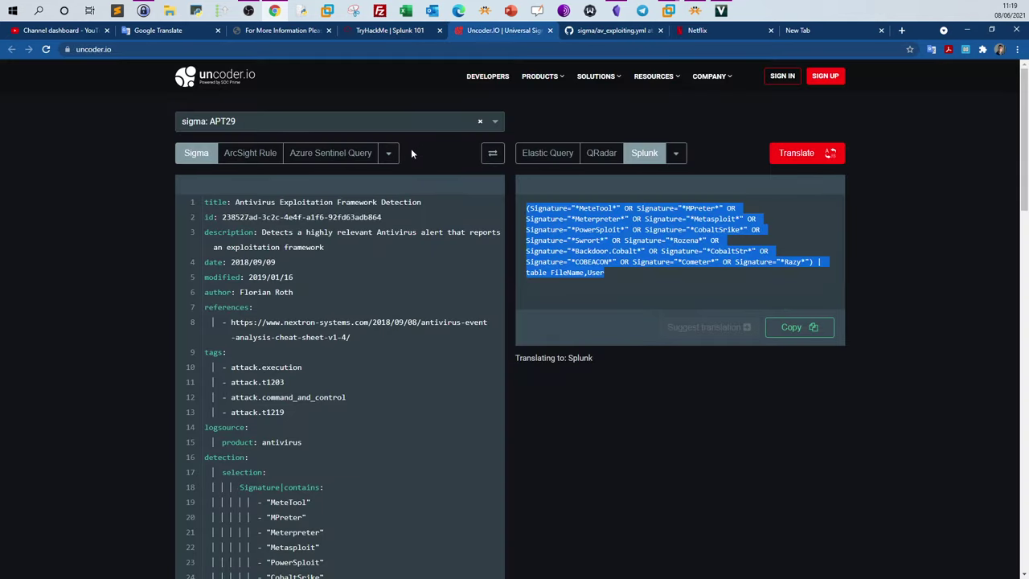
pyautogui.click(338, 231)
pyautogui.hotkey('ctrl', 'a')
pyautogui.press('Delete')
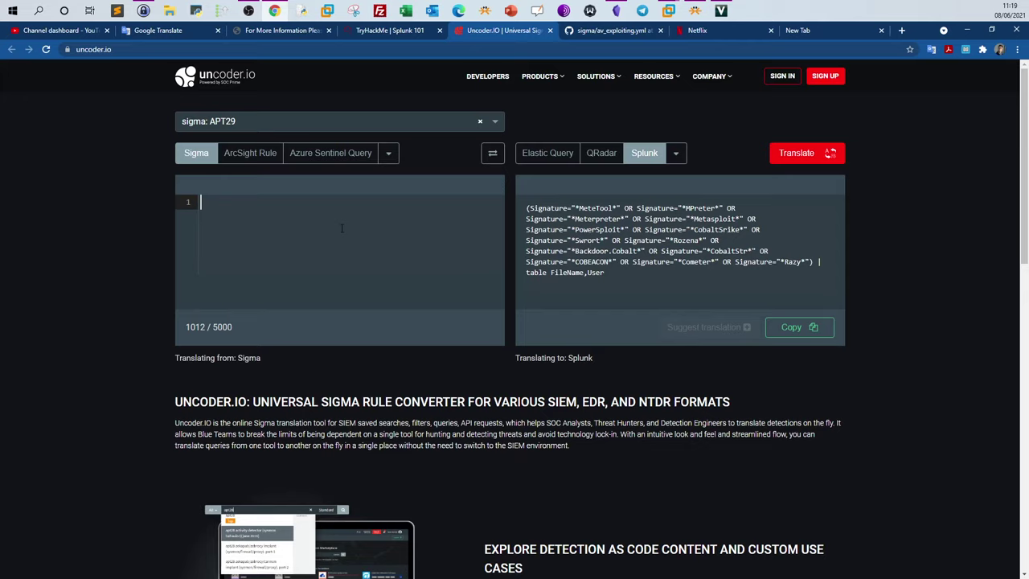
# Step: Clear the document selection, search the document list for "APT" and load the document sigma: APT29
pyautogui.click(472, 128)
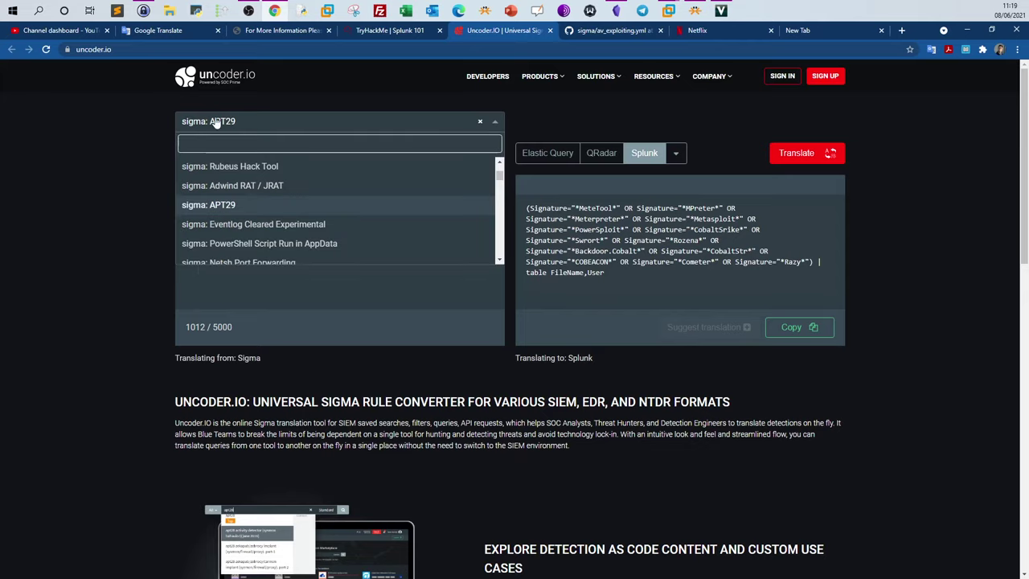
pyautogui.click(478, 123)
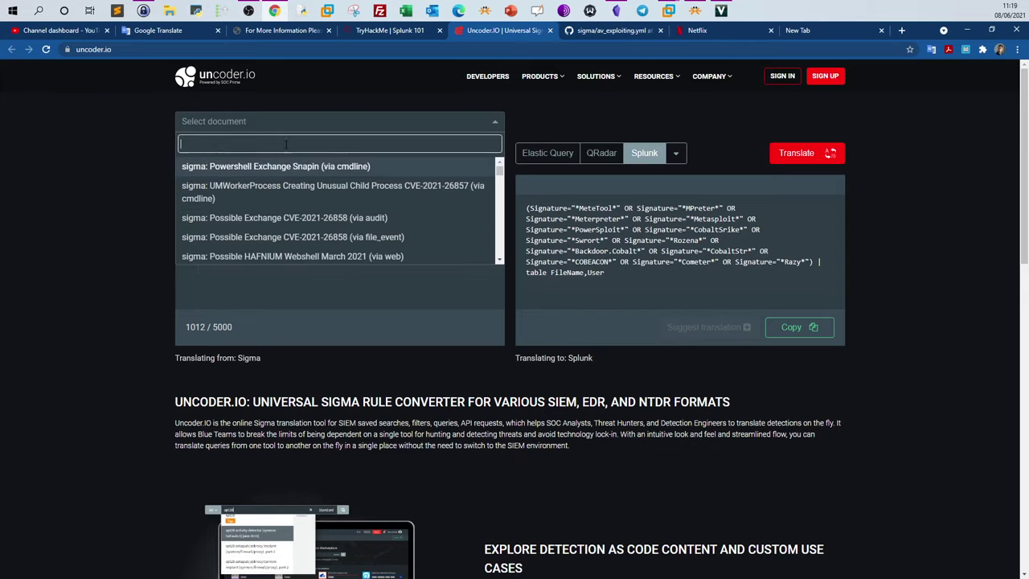
pyautogui.moveTo(498, 172)
pyautogui.mouseDown()
pyautogui.moveTo(499, 217)
pyautogui.moveTo(499, 161)
pyautogui.mouseUp()
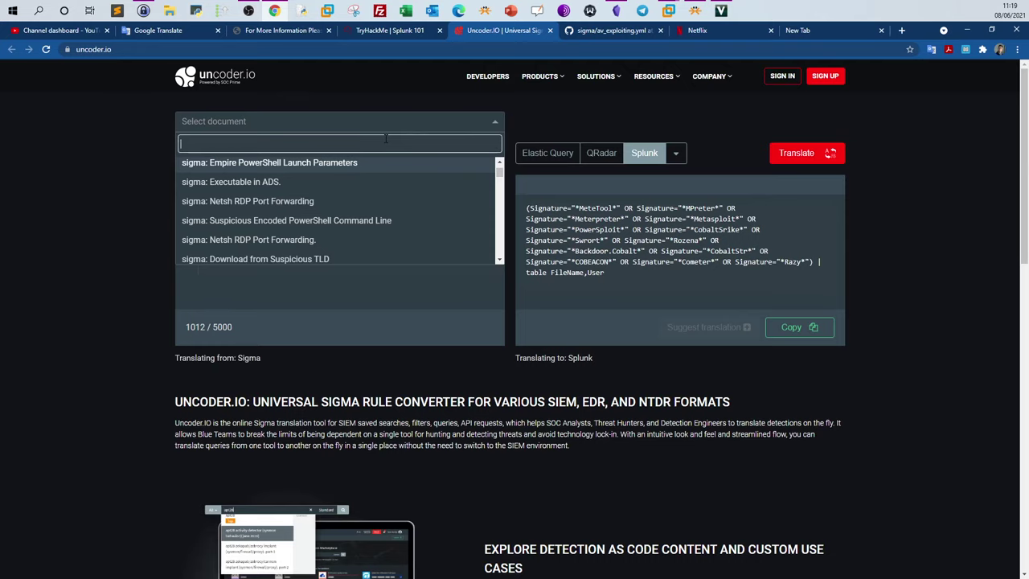
pyautogui.write('APT')
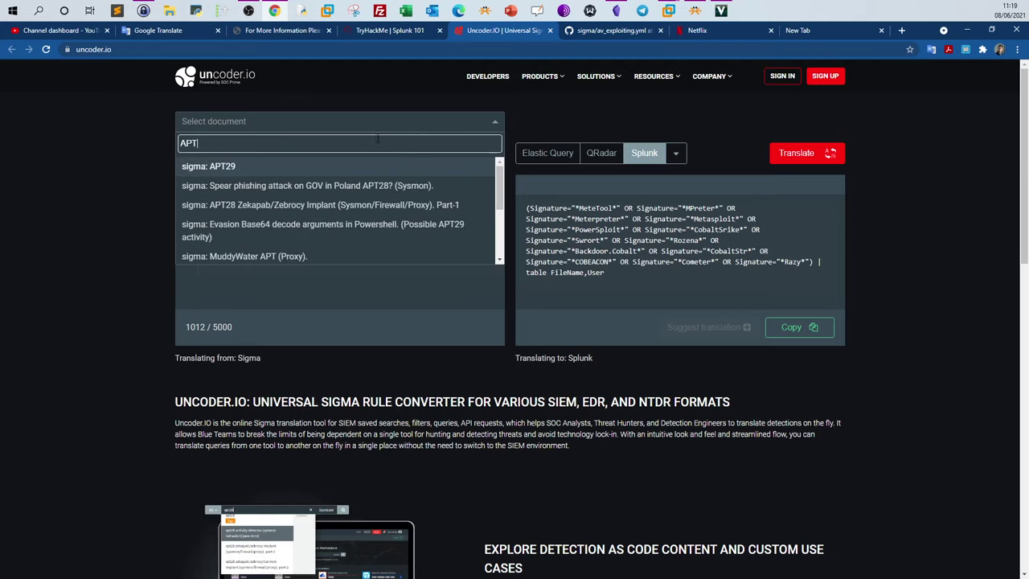
pyautogui.click(223, 166)
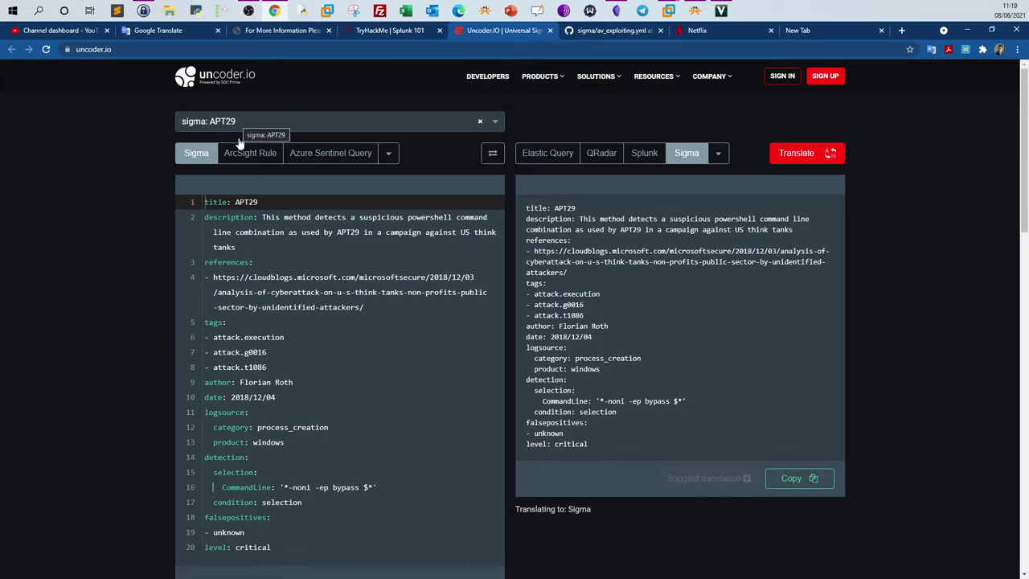
# Step: Read the APT29 rule's description, translate the rule with Splunk as the target, and copy the resulting query
pyautogui.moveTo(264, 217); pyautogui.dragTo(428, 233)
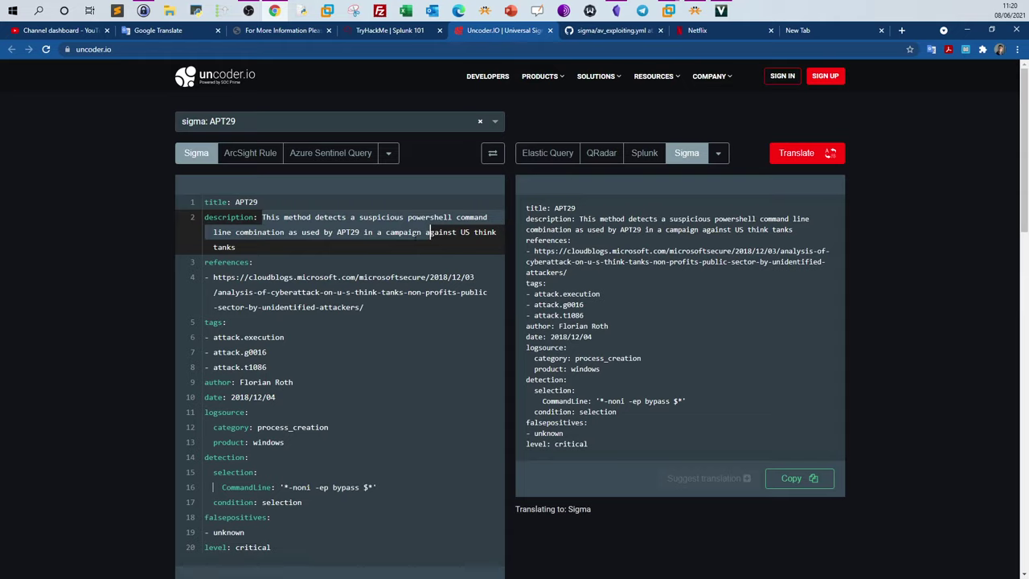
pyautogui.click(308, 232)
pyautogui.click(315, 346)
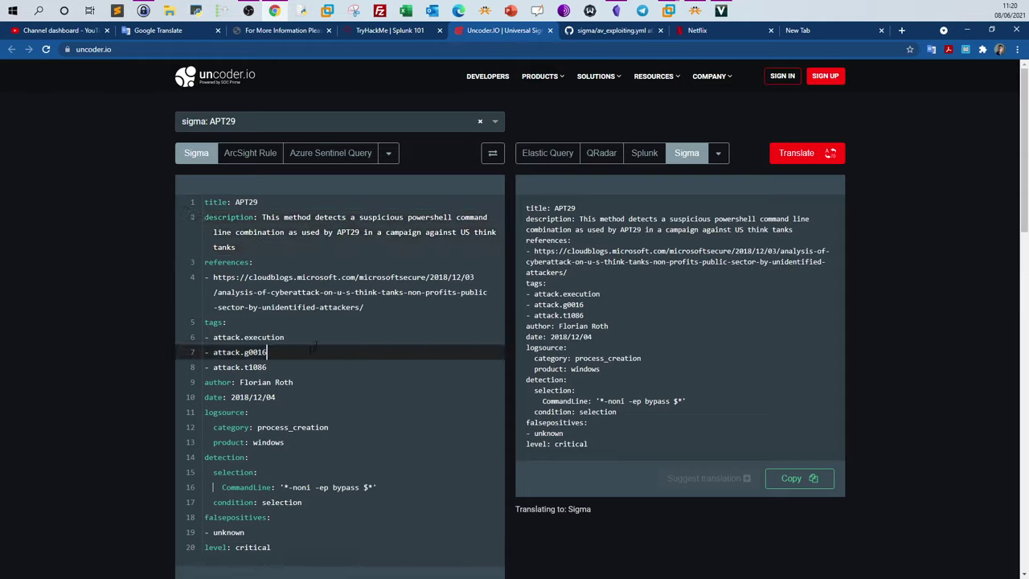
pyautogui.click(644, 156)
pyautogui.click(788, 157)
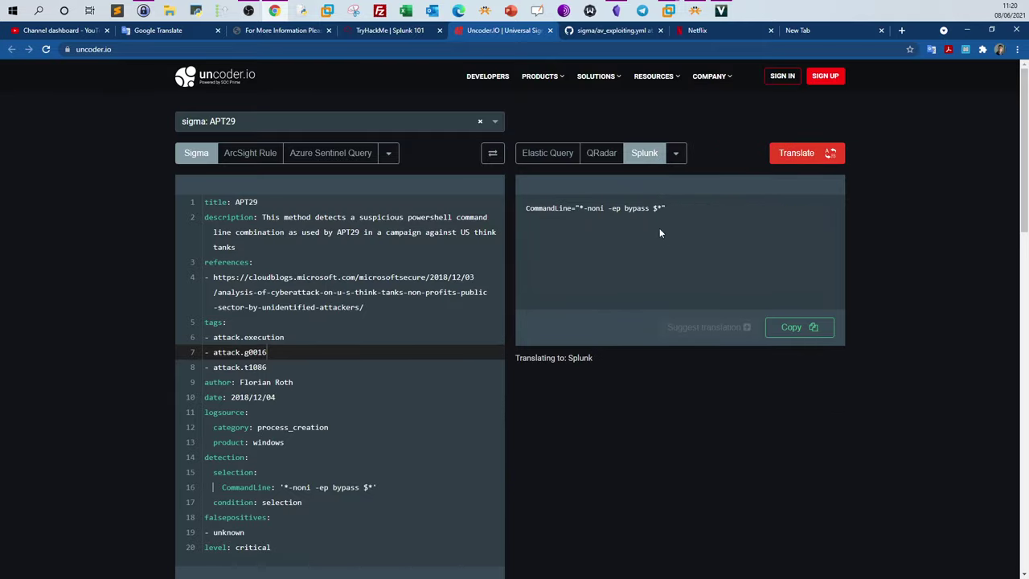
pyautogui.moveTo(670, 208); pyautogui.dragTo(525, 209)
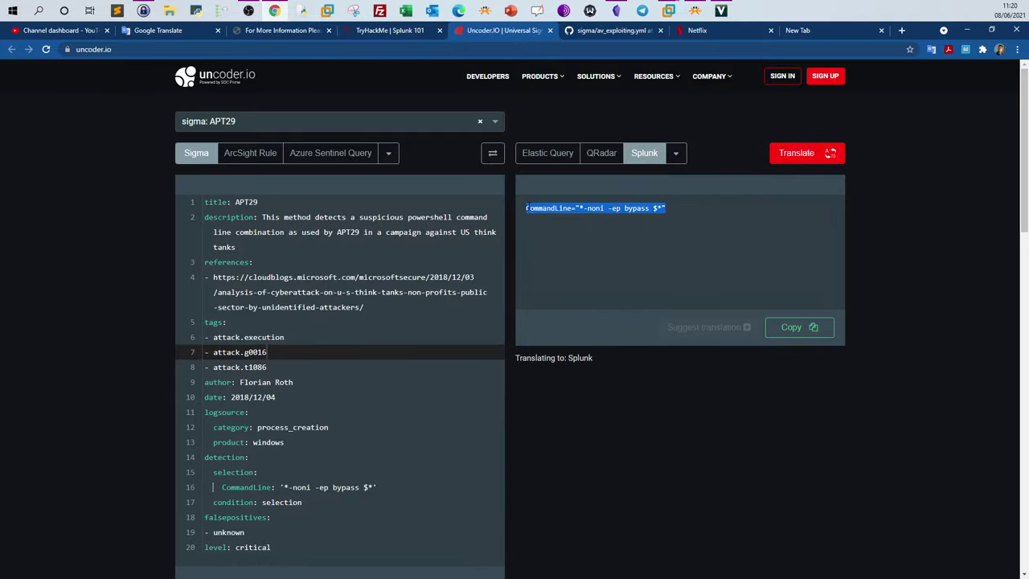
pyautogui.click(560, 219)
pyautogui.rightClick(584, 209)
pyautogui.click(595, 214)
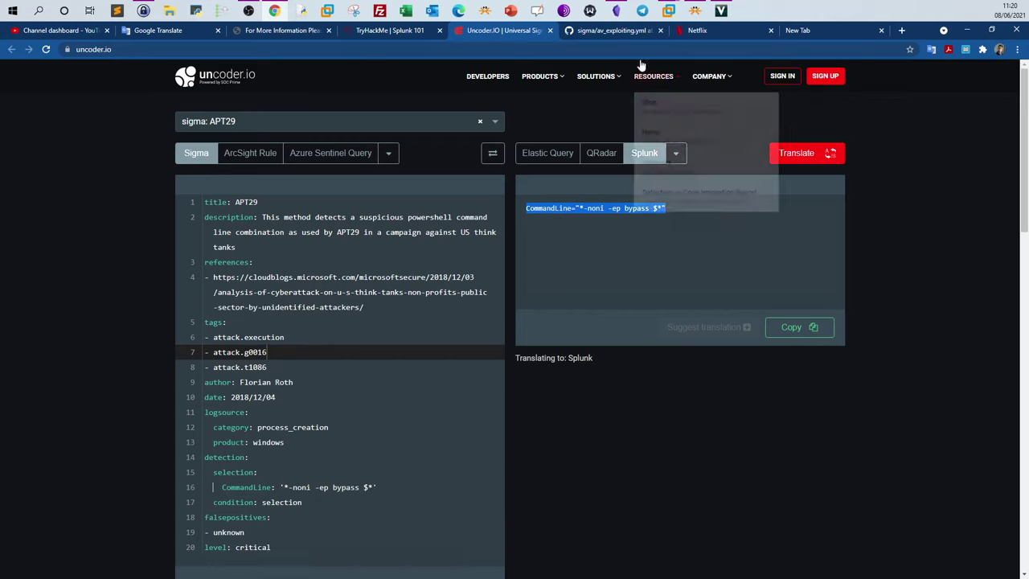
# Step: Switch to Splunk, replace the search with the copied query CommandLine="*-noni -ep bypass $*" and run it
pyautogui.click(668, 10)
pyautogui.hotkey('ctrl', 'a')
pyautogui.hotkey('ctrl', 'v')
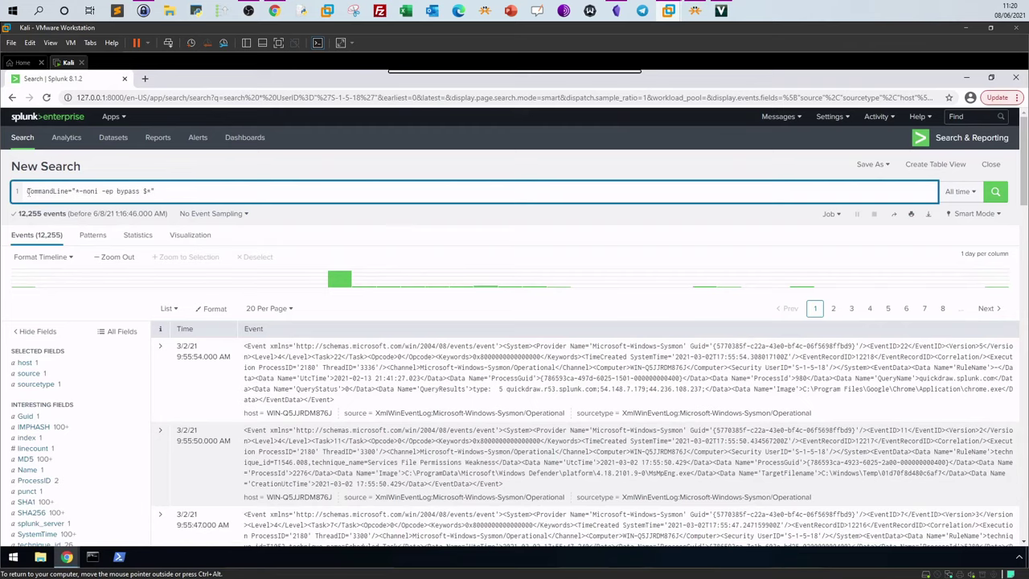
pyautogui.click(994, 191)
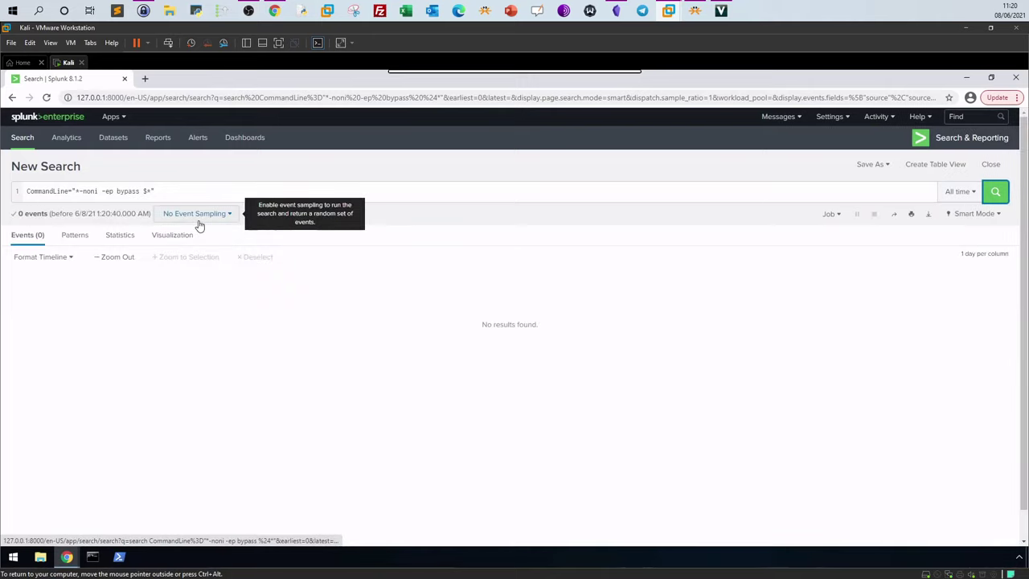
# Step: Prefix the CommandLine search with a * wildcard and run it again
pyautogui.click(26, 191)
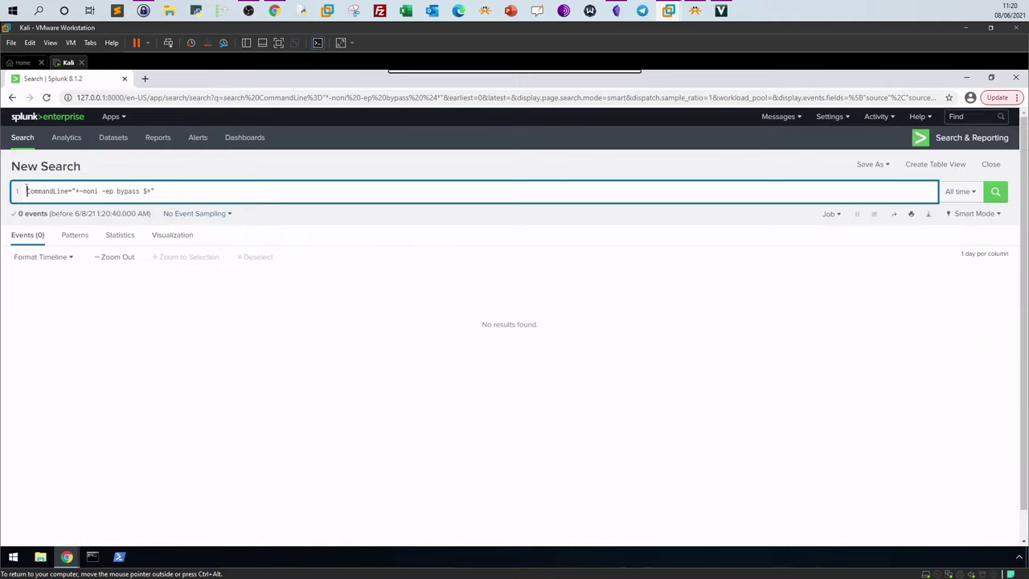
pyautogui.write('*')
pyautogui.click(995, 192)
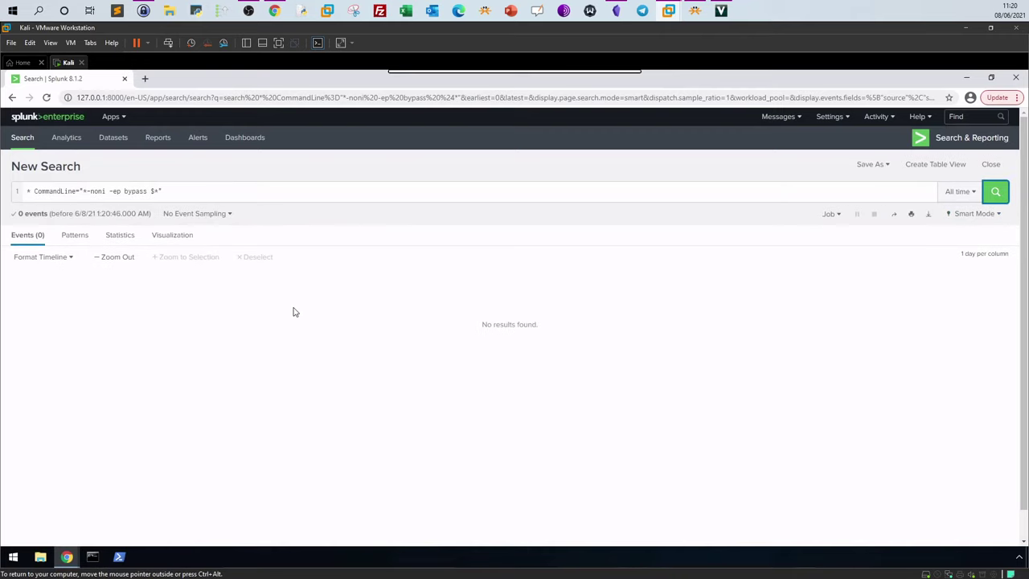
# Step: Switch to the TryHackMe page and review the submitted Splunk query answer for the APT29 question
pyautogui.hotkey('alt', 'Tab')
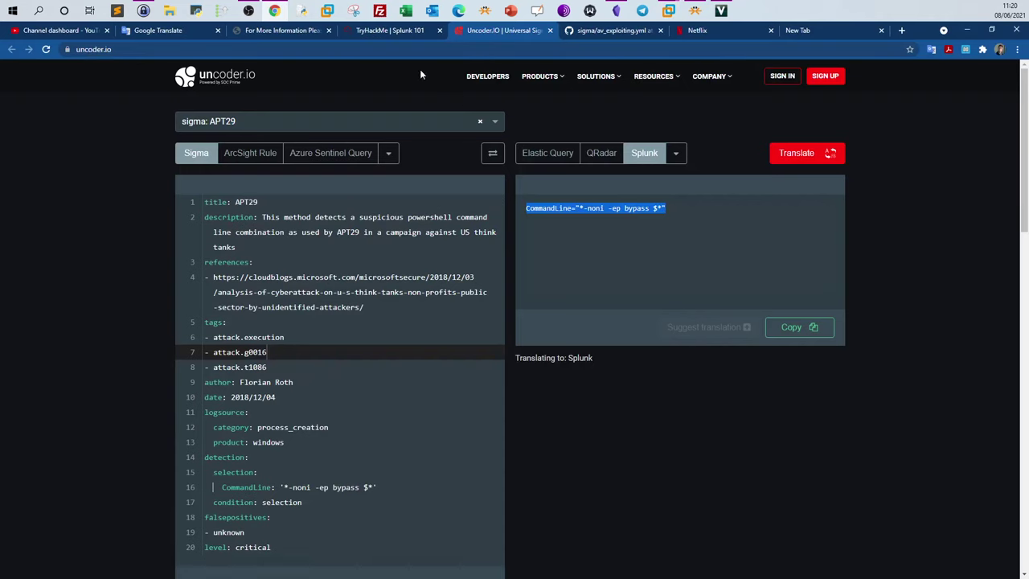
pyautogui.click(390, 30)
pyautogui.moveTo(346, 399); pyautogui.dragTo(143, 406)
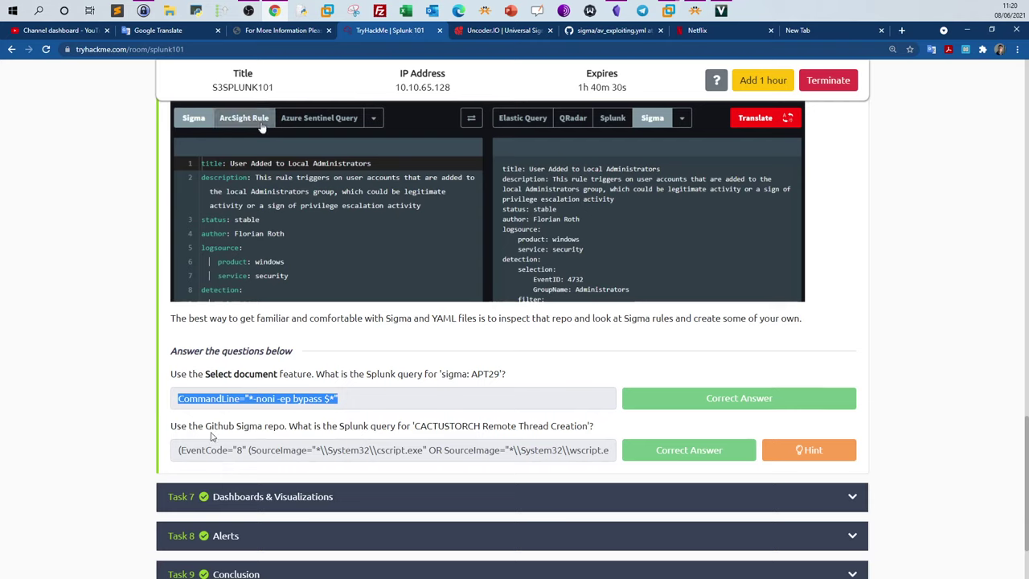
pyautogui.scroll(-2, 241, 442)
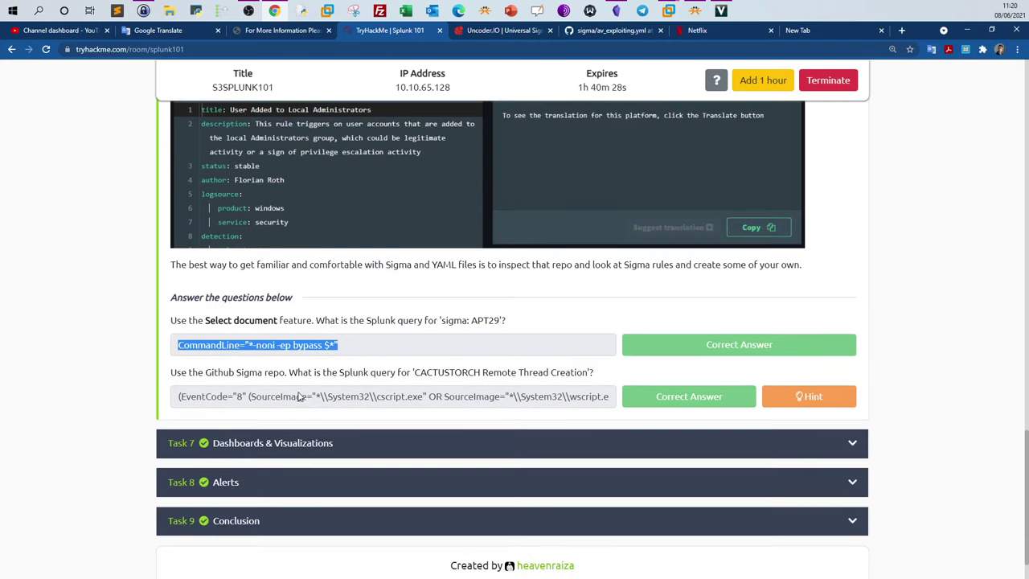
pyautogui.moveTo(717, 129); pyautogui.dragTo(497, 114)
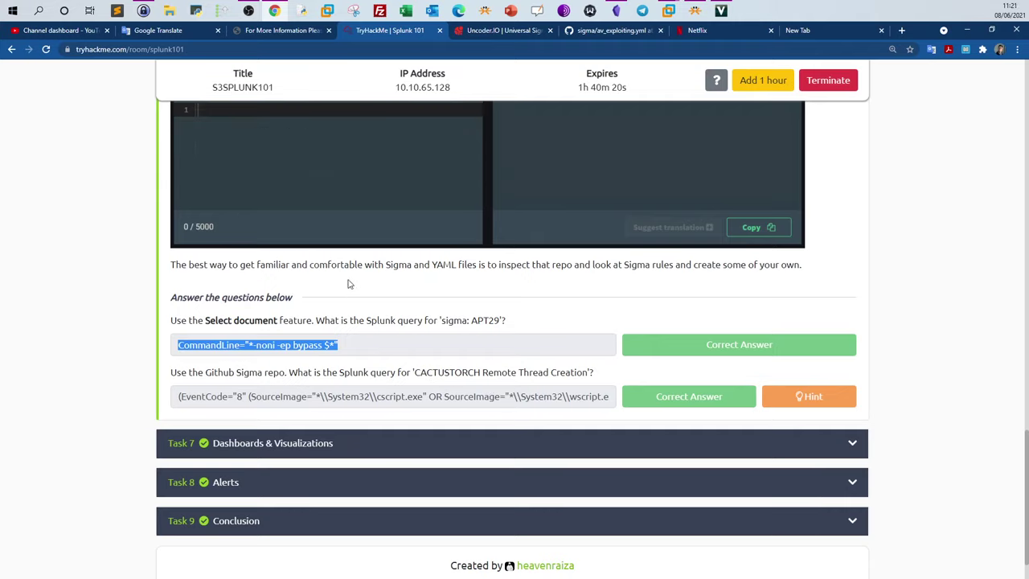
# Step: Return to Uncoder.IO and clear the sigma: APT29 document selection
pyautogui.click(506, 31)
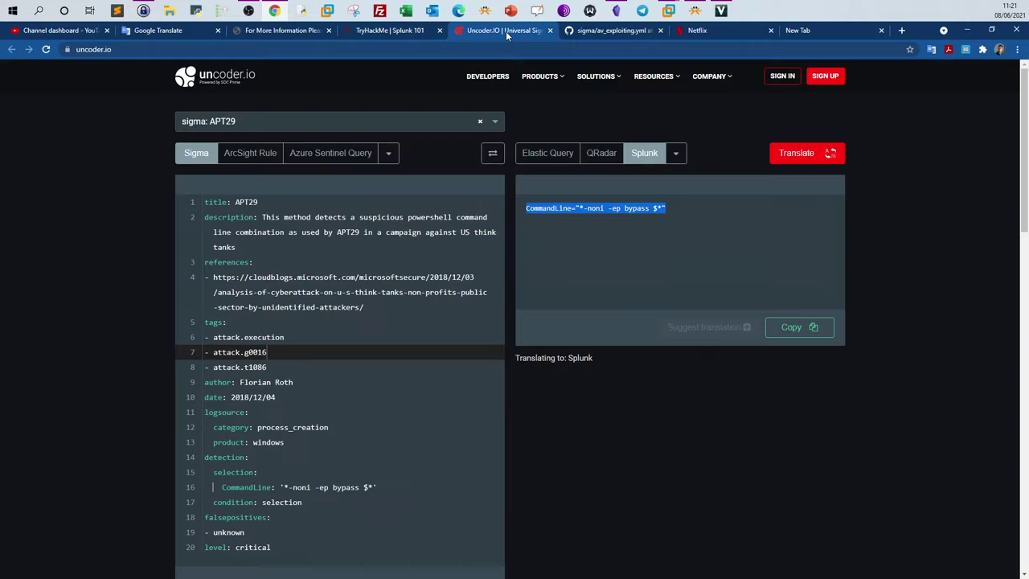
pyautogui.click(474, 125)
pyautogui.click(120, 133)
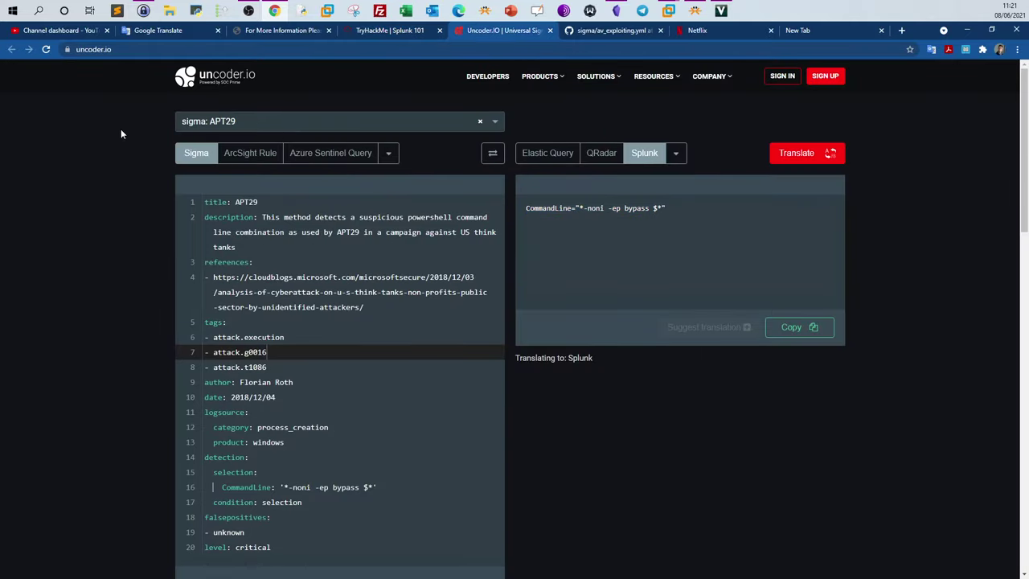
pyautogui.click(476, 125)
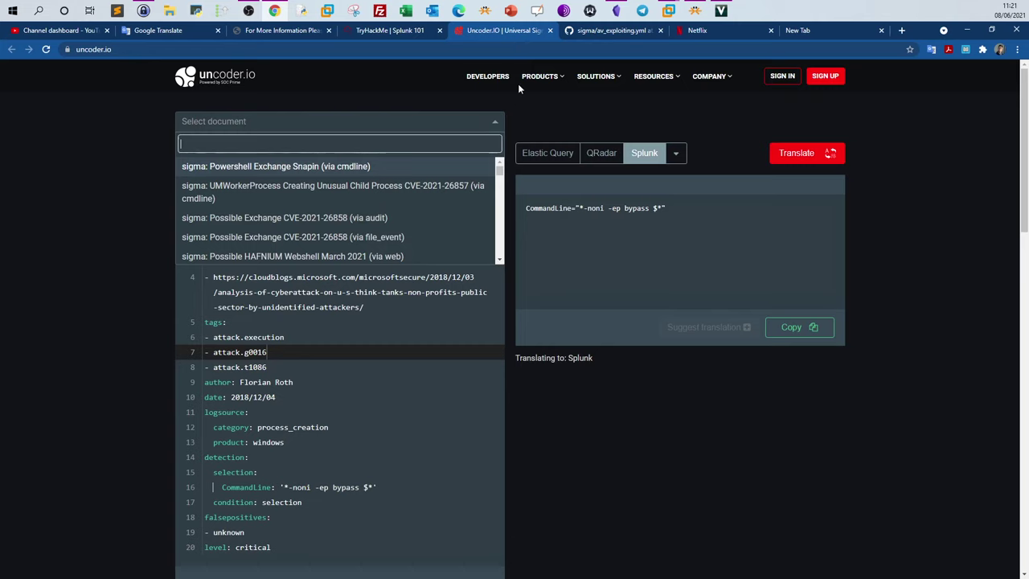
# Step: Switch to the Sigma repository on GitHub and go back from av_exploiting.yml to the rules/windows/malware folder
pyautogui.click(591, 30)
pyautogui.scroll(5, 207, 169)
pyautogui.click(11, 49)
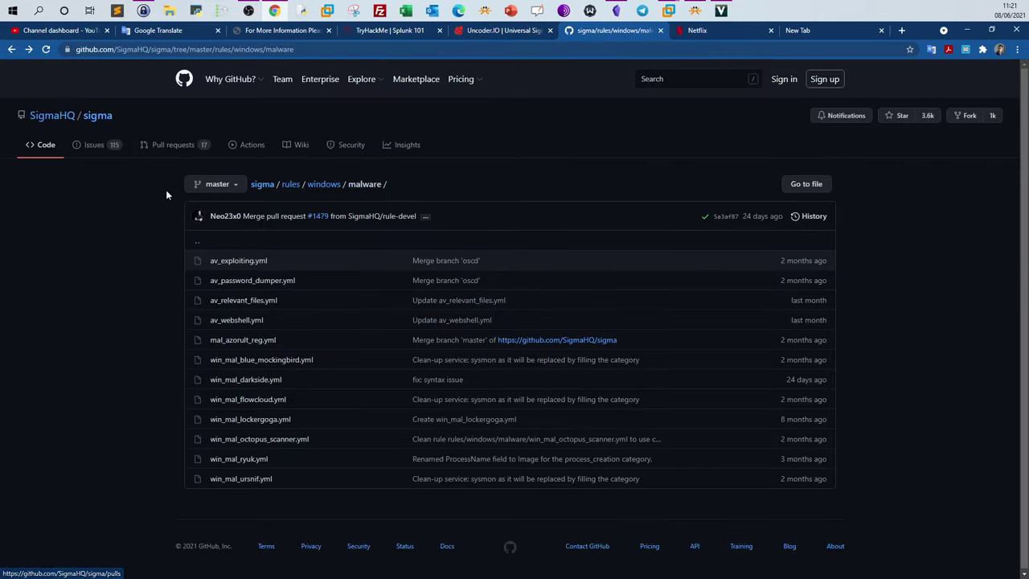
# Step: Return to the TryHackMe page and copy the rule name "CACTUSTORCH Remote Thread Creation" from the second Sigma question
pyautogui.click(406, 30)
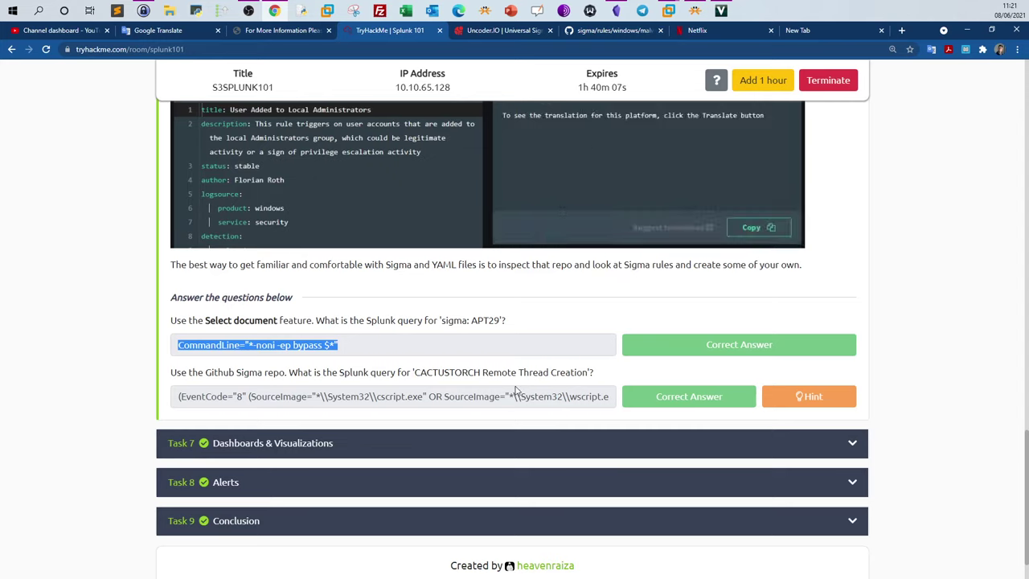
pyautogui.moveTo(415, 371); pyautogui.dragTo(588, 372)
pyautogui.rightClick(573, 372)
pyautogui.click(596, 381)
# Step: Open the rules/windows folder in the Sigma GitHub repository, and return to the CACTUSTORCH question on TryHackMe
pyautogui.click(599, 30)
pyautogui.click(324, 184)
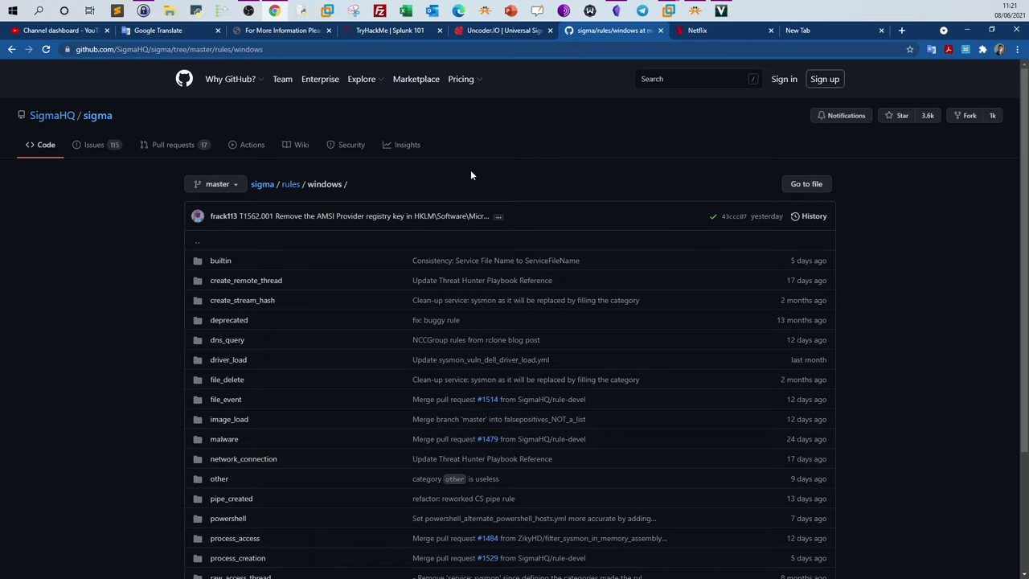
pyautogui.click(394, 31)
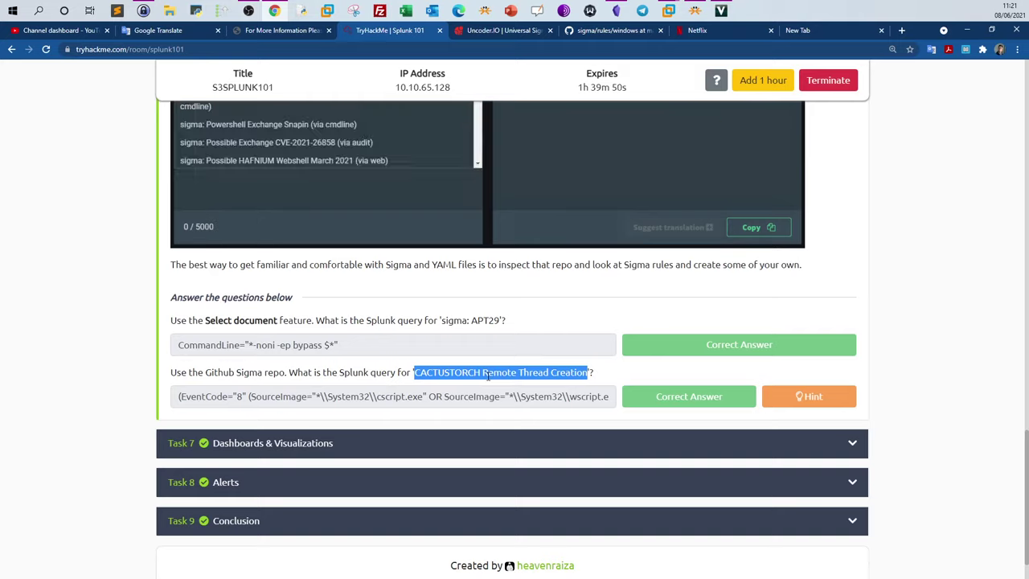
# Step: Search the Sigma repository on GitHub for "CACTUSTORCH Remote Thread Creation"
pyautogui.click(487, 375)
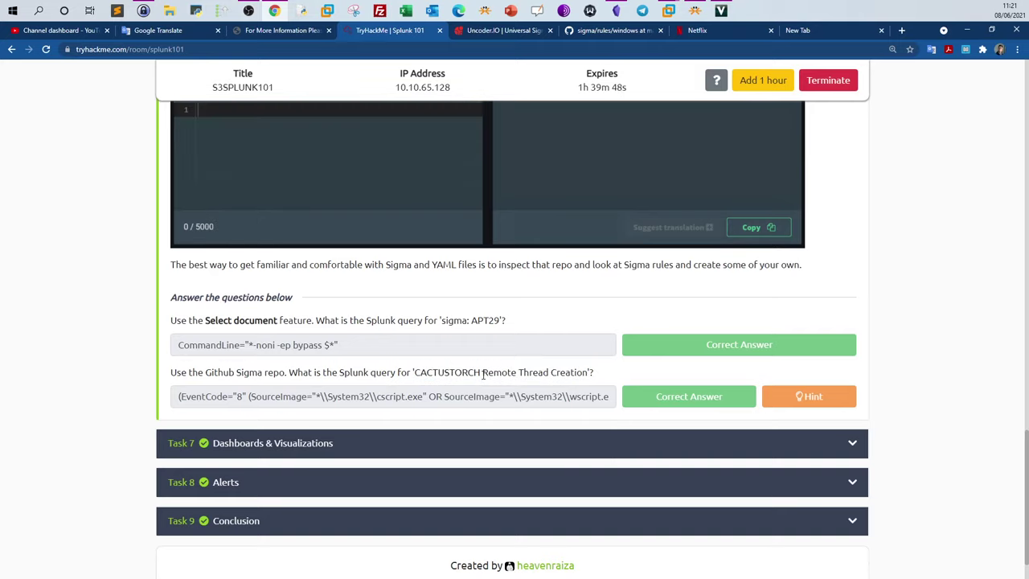
pyautogui.moveTo(483, 374); pyautogui.dragTo(552, 373)
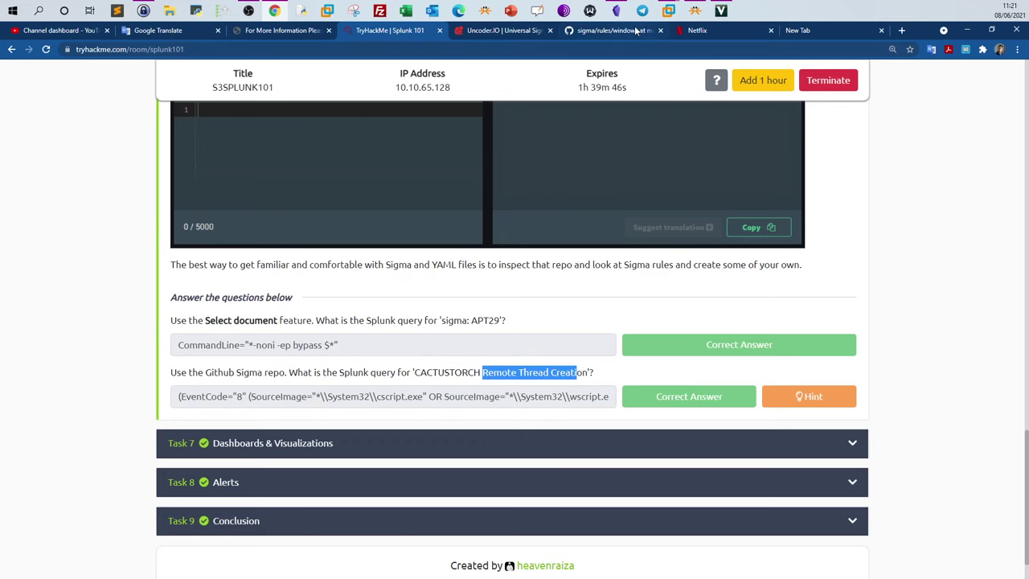
pyautogui.click(613, 31)
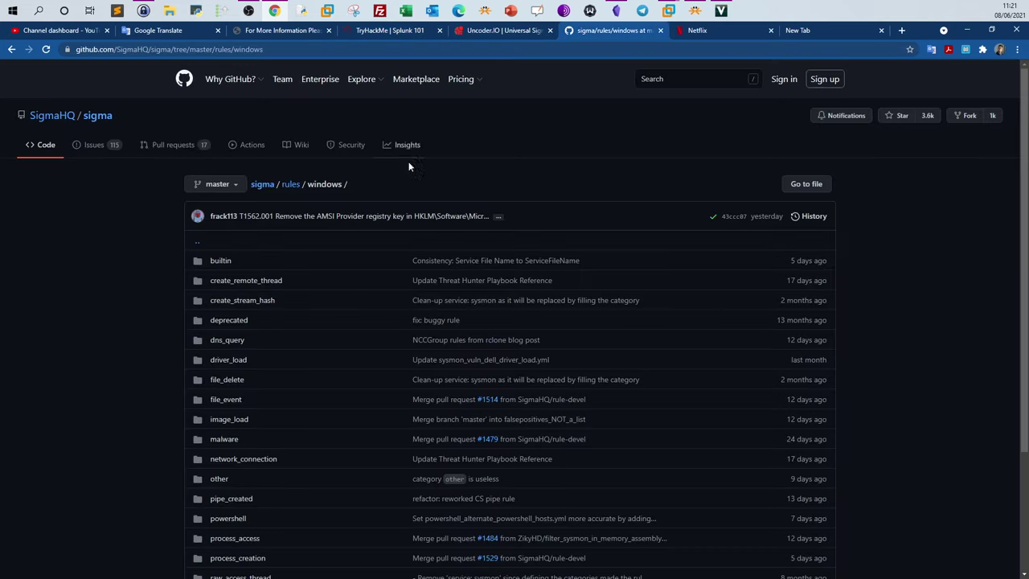
pyautogui.press('/')
pyautogui.hotkey('ctrl', 'v')
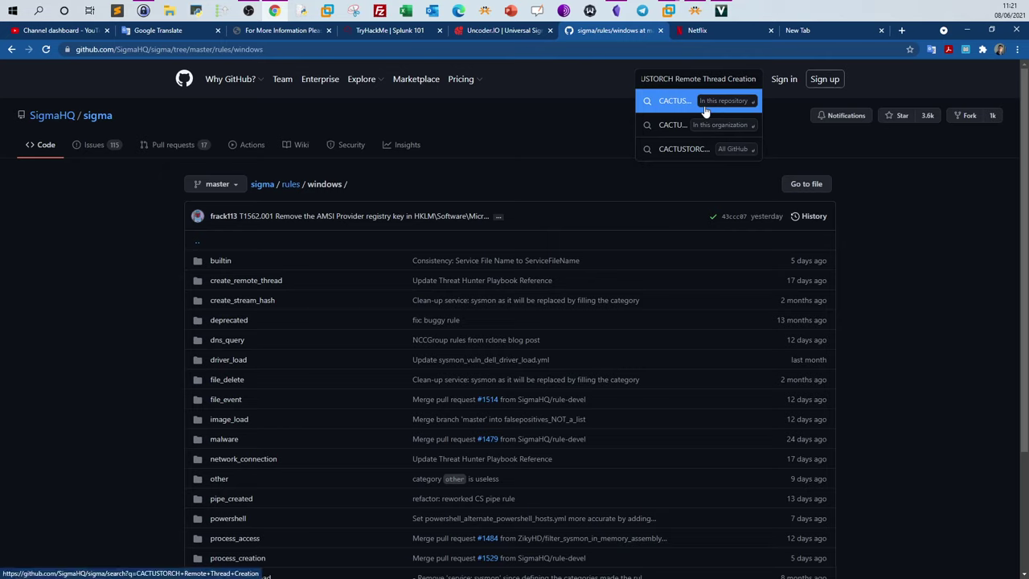
pyautogui.click(712, 105)
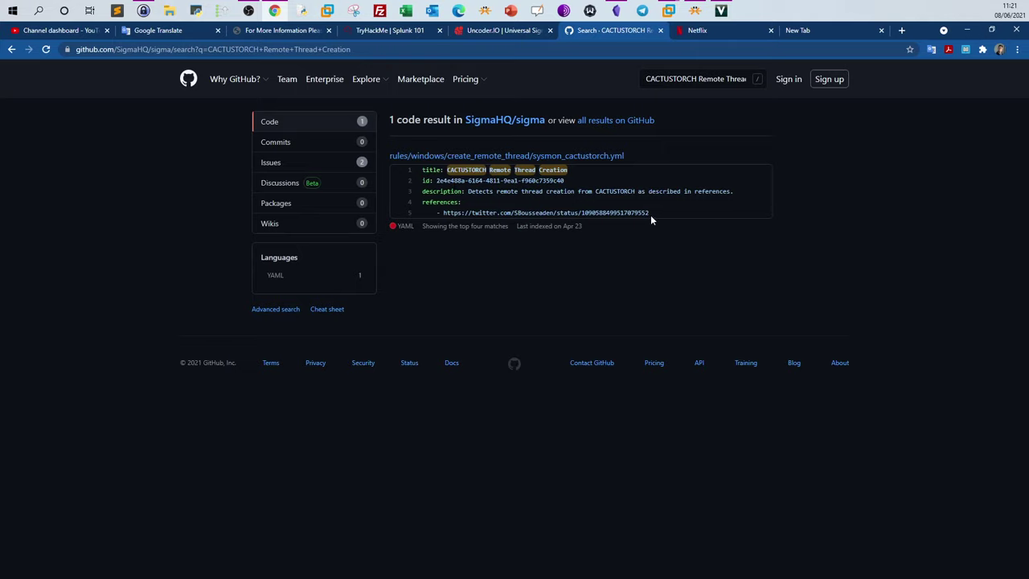
# Step: Copy the sysmon_cactustorch.yml excerpt from title to references in the search result and switch to Uncoder.IO
pyautogui.moveTo(660, 222); pyautogui.dragTo(422, 169)
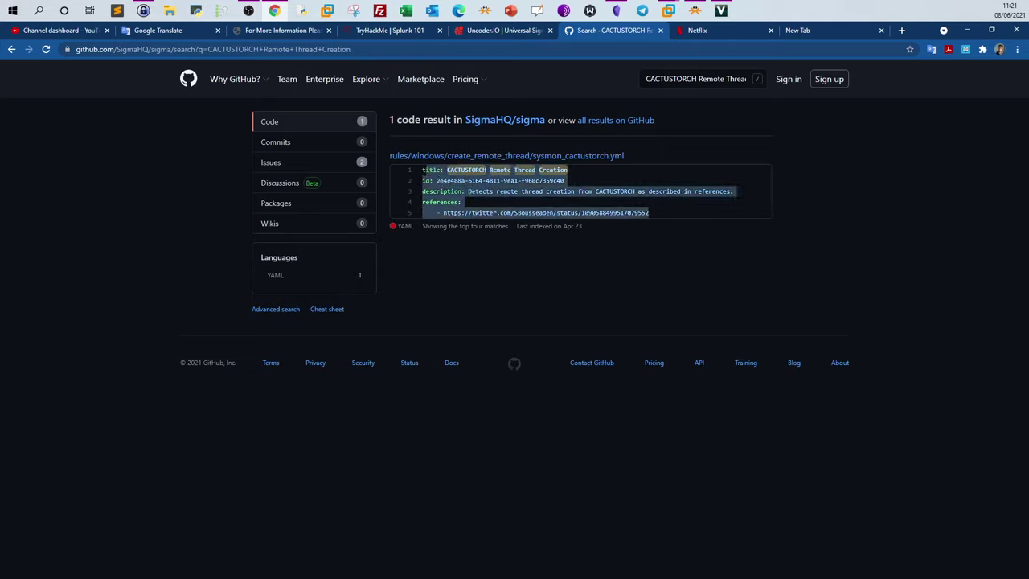
pyautogui.rightClick(440, 181)
pyautogui.click(462, 187)
pyautogui.click(494, 32)
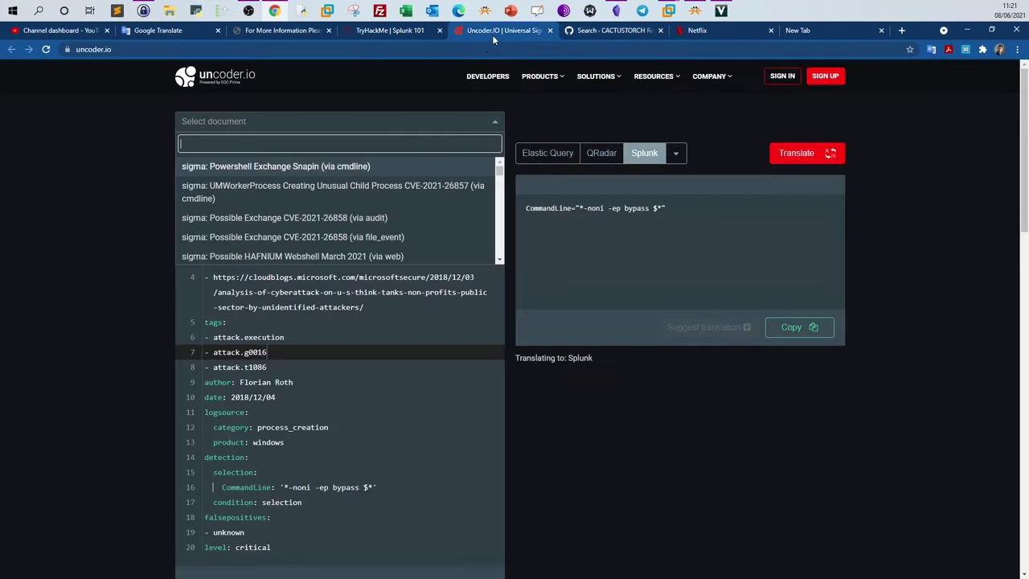
# Step: Replace the Sigma source with the copied CACTUSTORCH excerpt, leaving no document selected, and try to translate it to Splunk
pyautogui.click(309, 201)
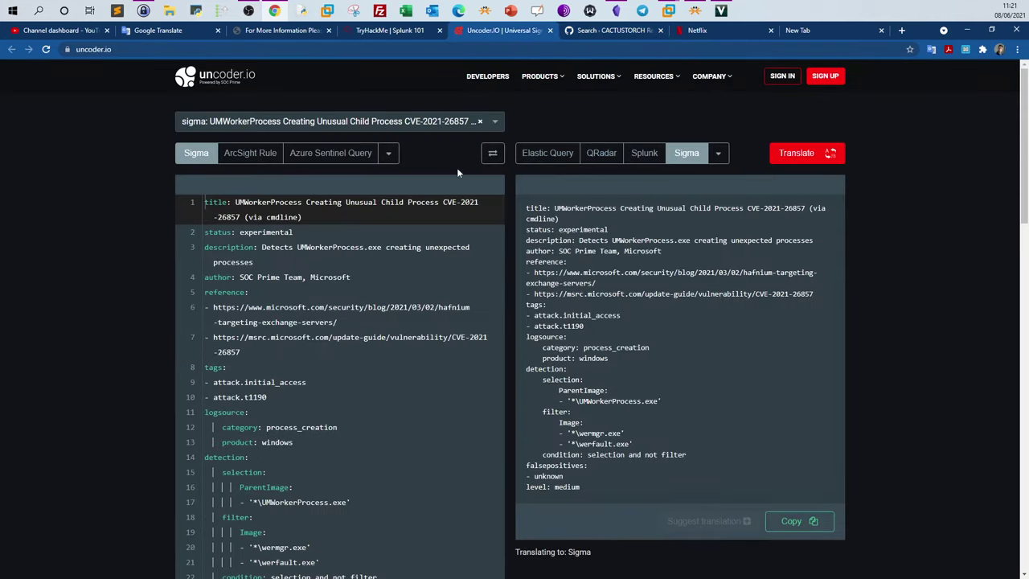
pyautogui.click(481, 125)
pyautogui.click(338, 266)
pyautogui.hotkey('ctrl', 'a')
pyautogui.hotkey('ctrl', 'v')
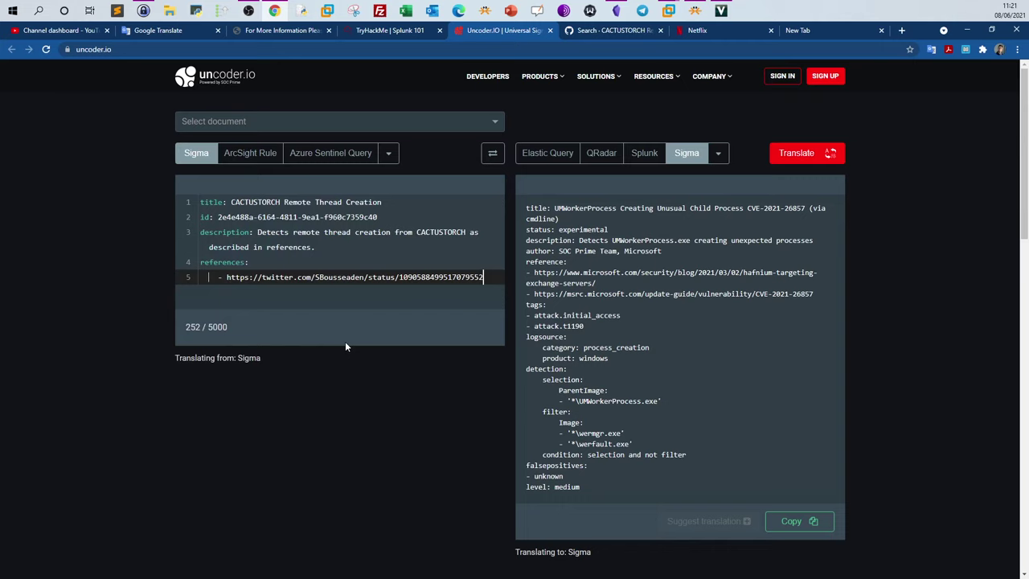
pyautogui.click(644, 152)
pyautogui.click(800, 153)
pyautogui.moveTo(771, 231); pyautogui.dragTo(536, 219)
pyautogui.click(803, 161)
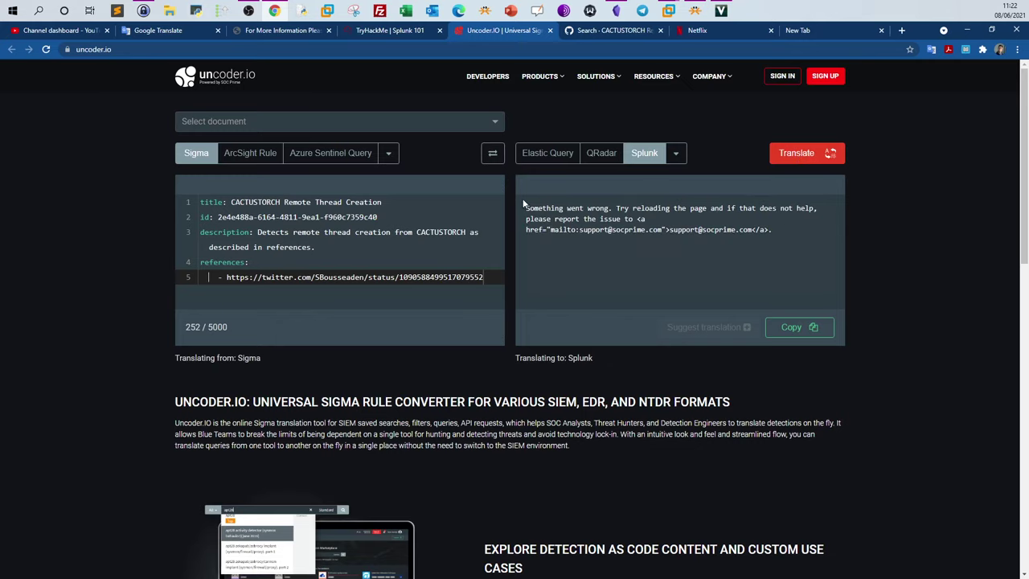
# Step: Reload Uncoder.IO, paste the CACTUSTORCH excerpt as the Sigma source again and retry the translation to Splunk
pyautogui.click(46, 49)
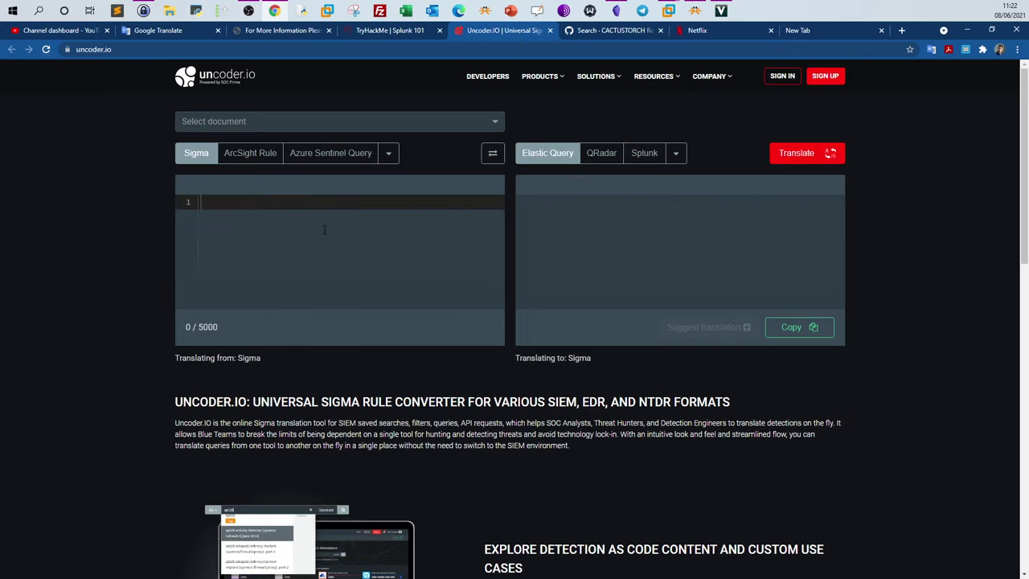
pyautogui.hotkey('ctrl', 'v')
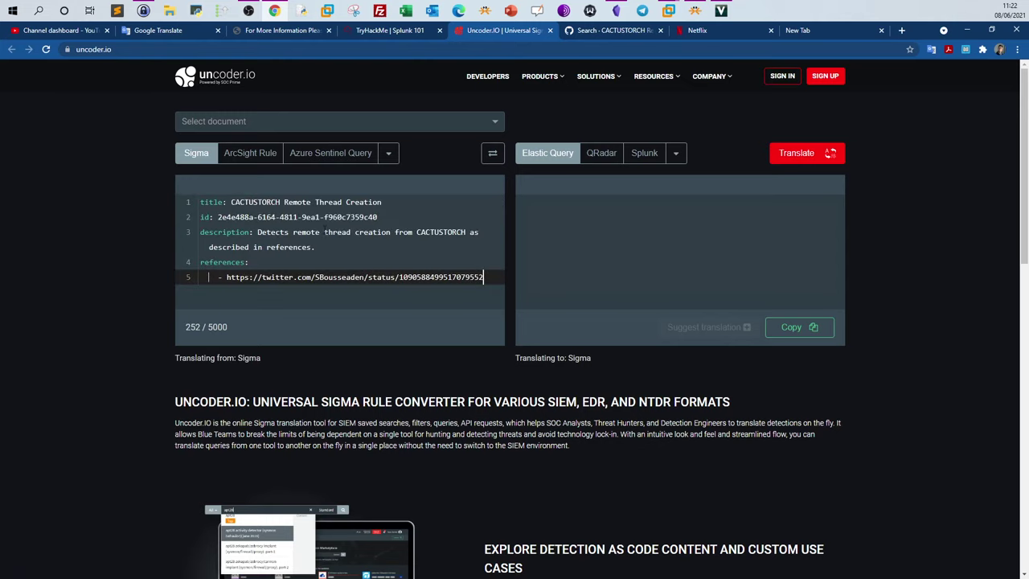
pyautogui.click(641, 161)
pyautogui.click(804, 164)
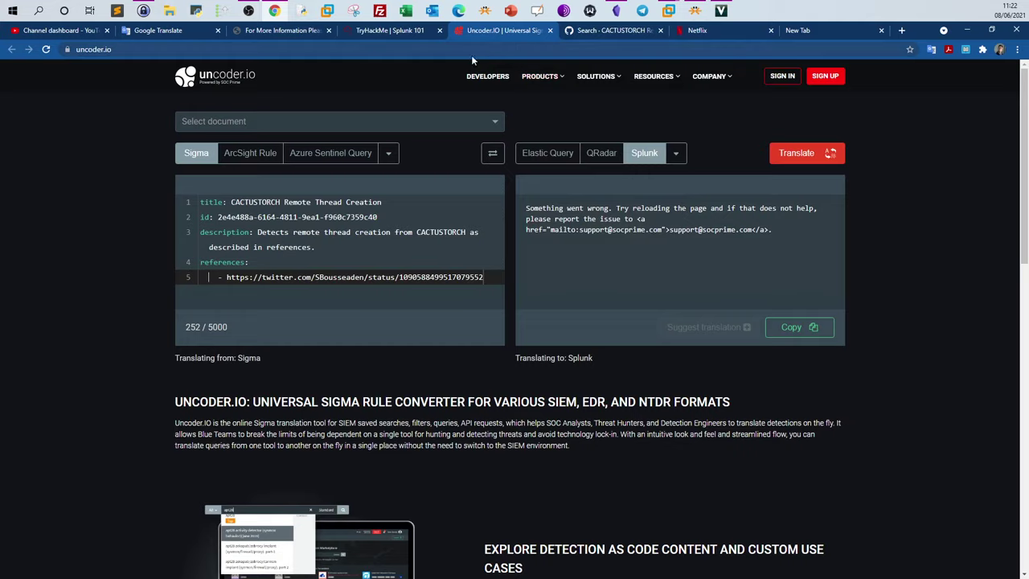
# Step: Return to TryHackMe, review the CACTUSTORCH answer, and open Task 7 Dashboards & Visualizations to read through to its question
pyautogui.click(377, 31)
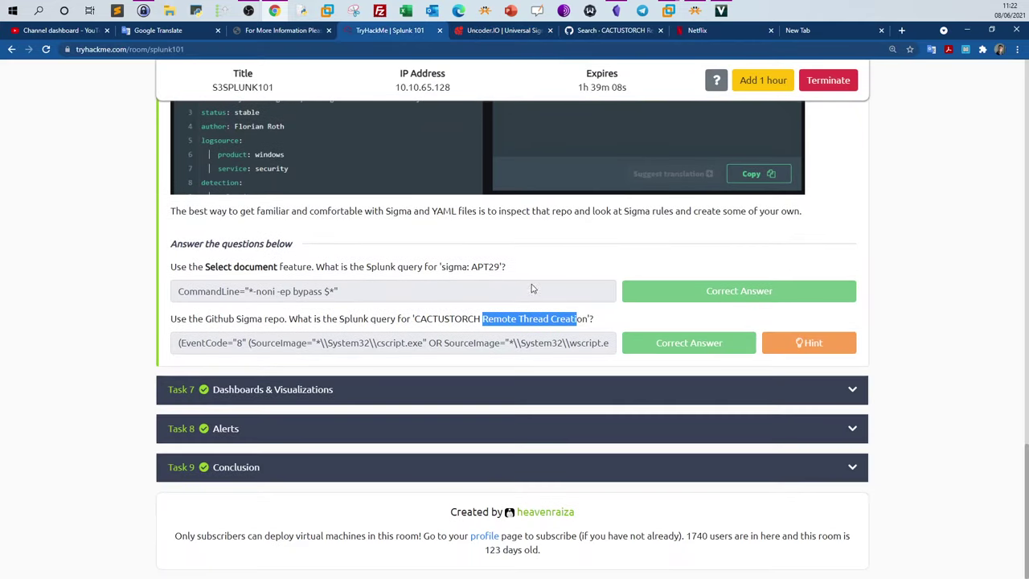
pyautogui.moveTo(209, 343); pyautogui.dragTo(423, 346)
pyautogui.click(399, 400)
pyautogui.scroll(-20, 406, 378)
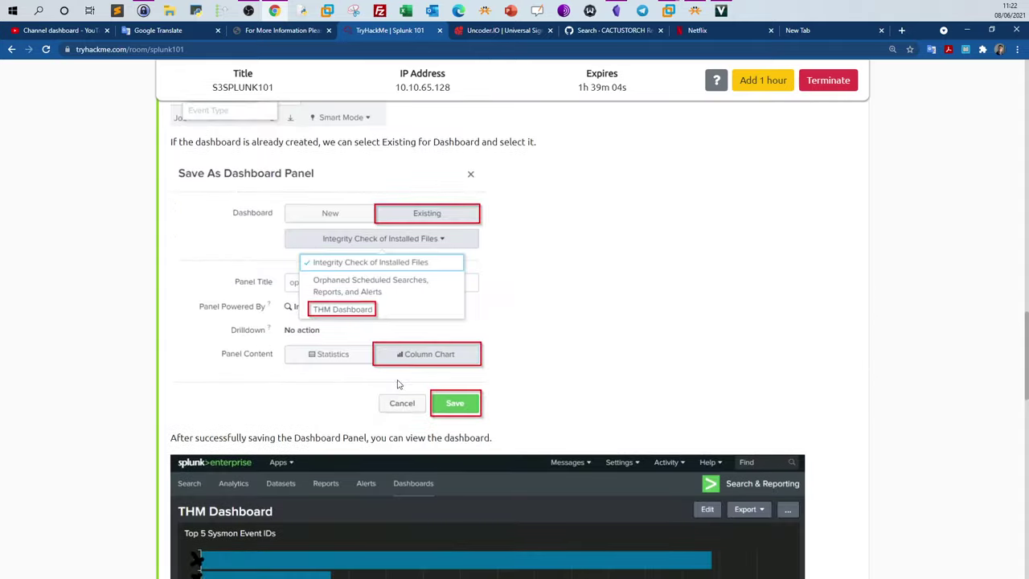
pyautogui.scroll(-2, 412, 350)
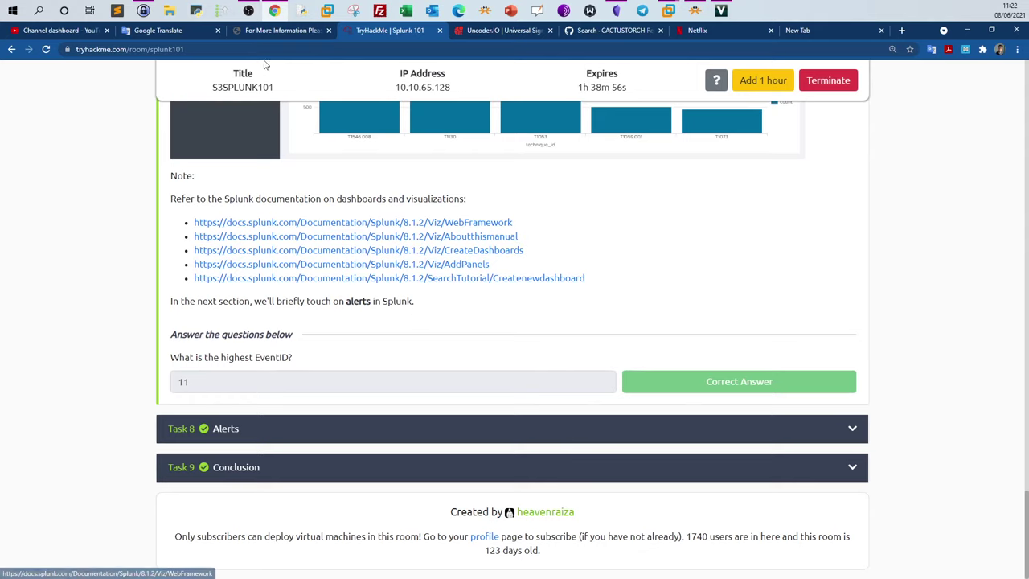
pyautogui.click(263, 32)
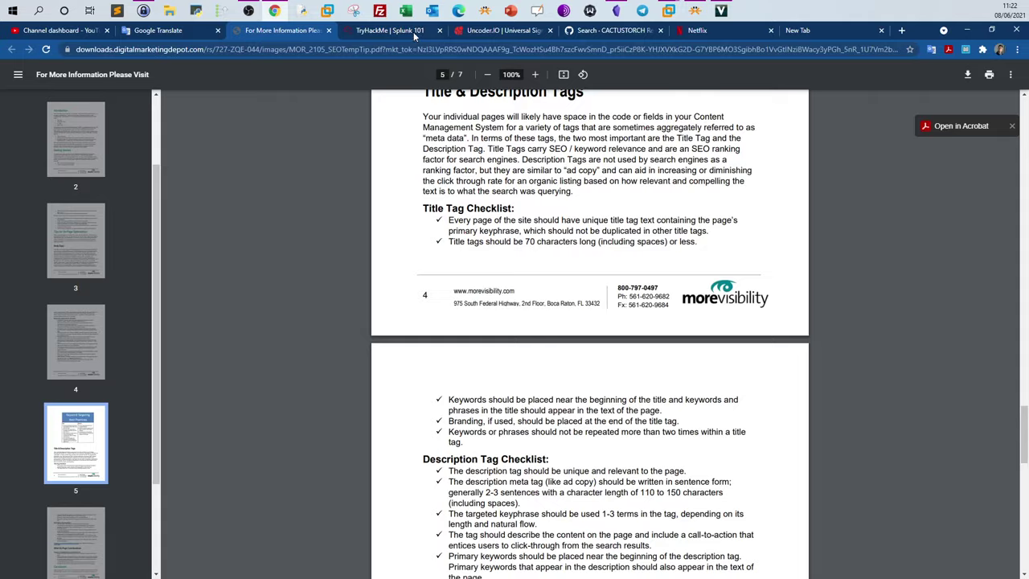
pyautogui.click(413, 31)
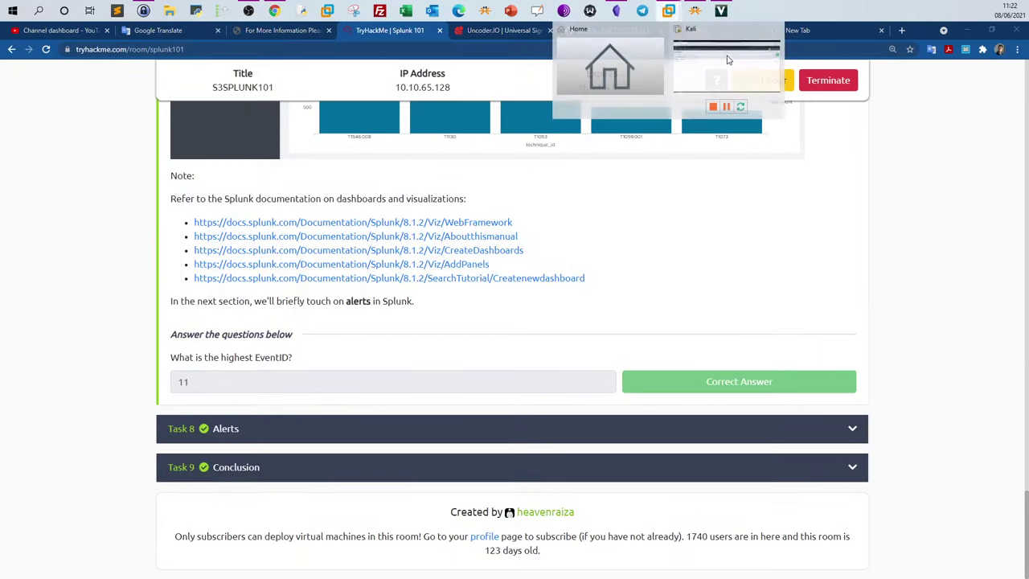
# Step: Switch to Splunk in the virtual machine, create a private dashboard titled "THM Dashboard" and apply the dark theme
pyautogui.click(668, 10)
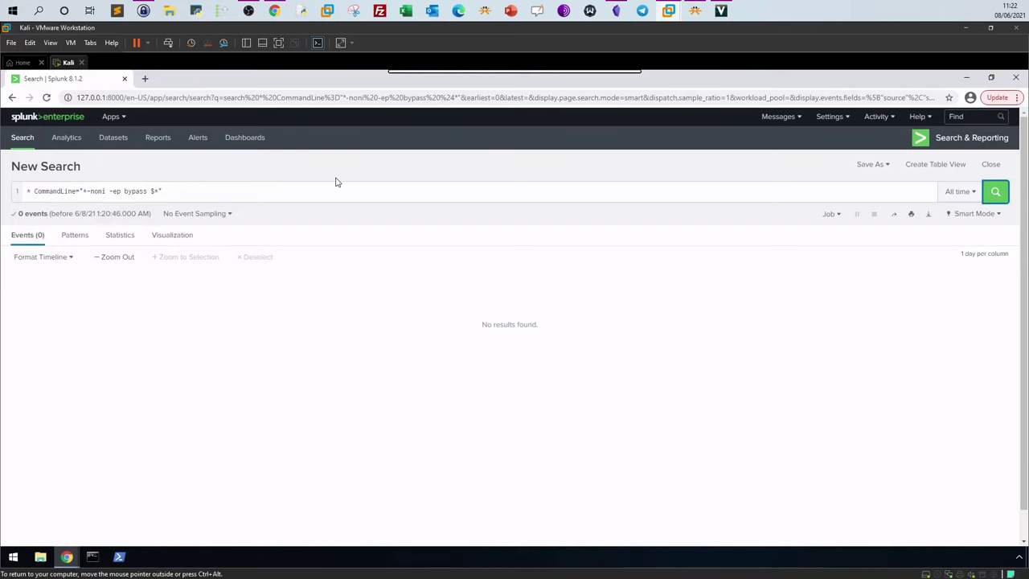
pyautogui.click(256, 140)
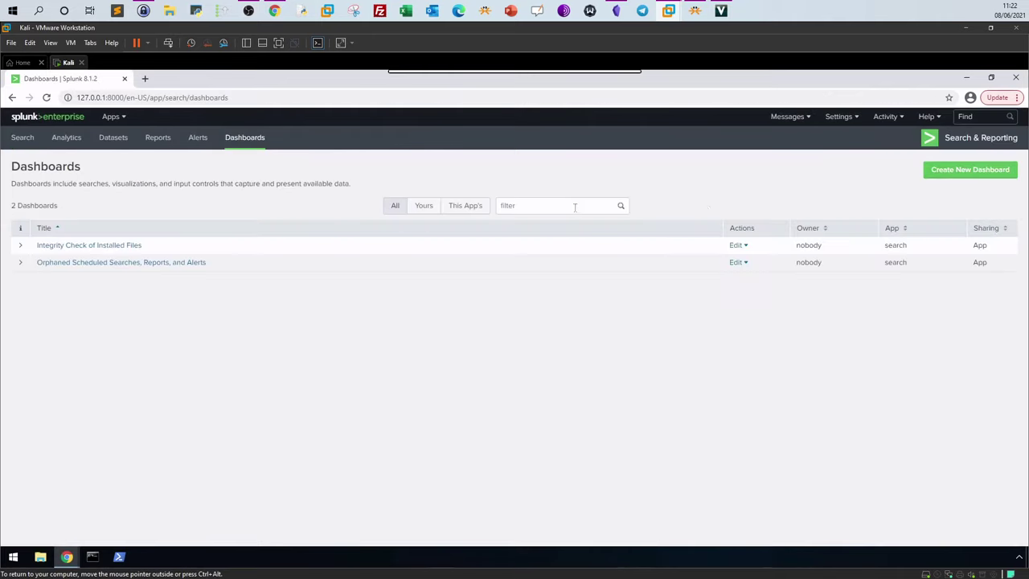
pyautogui.click(977, 170)
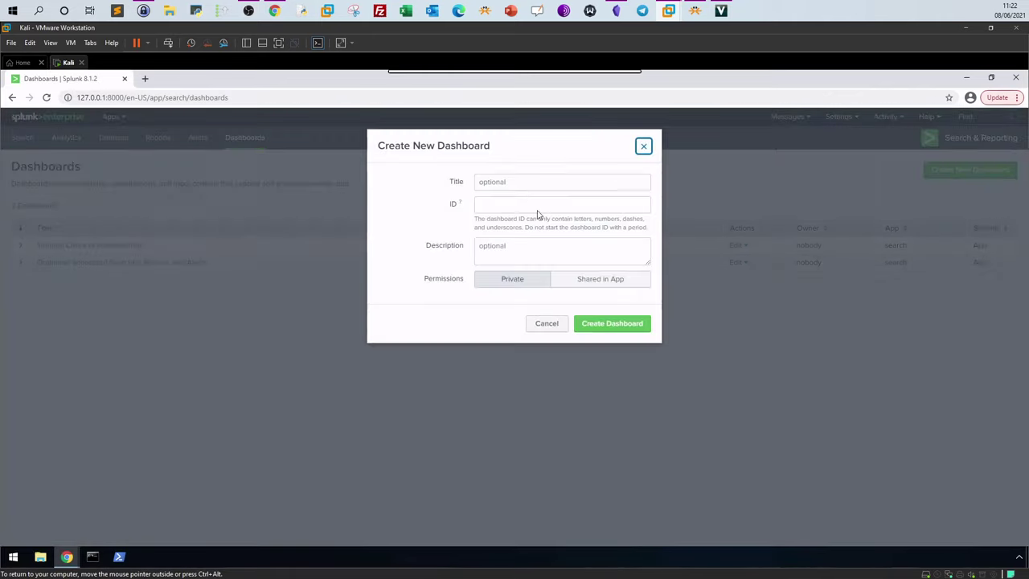
pyautogui.click(530, 182)
pyautogui.write('THM ')
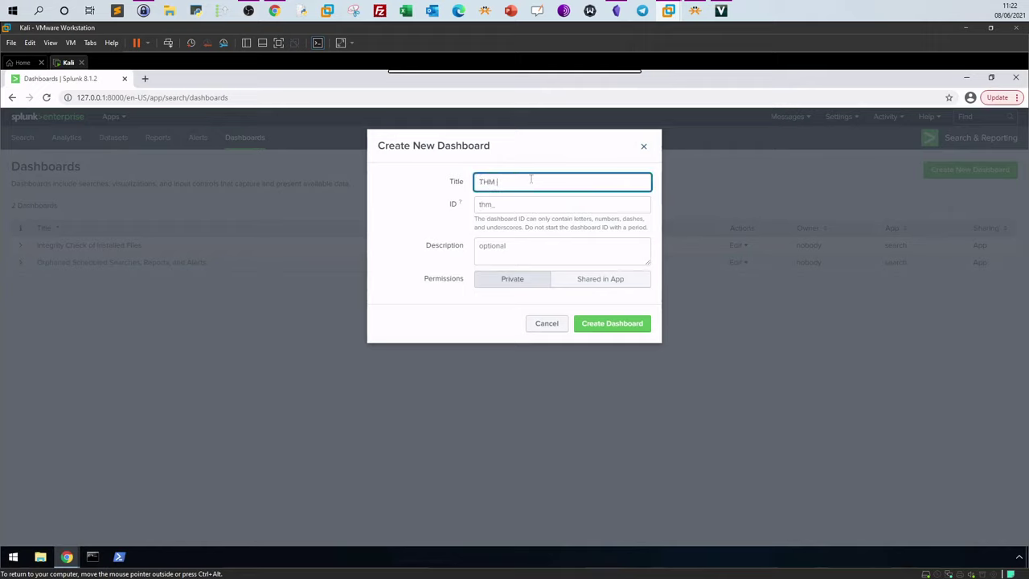
pyautogui.write('Dashboard')
pyautogui.click(609, 323)
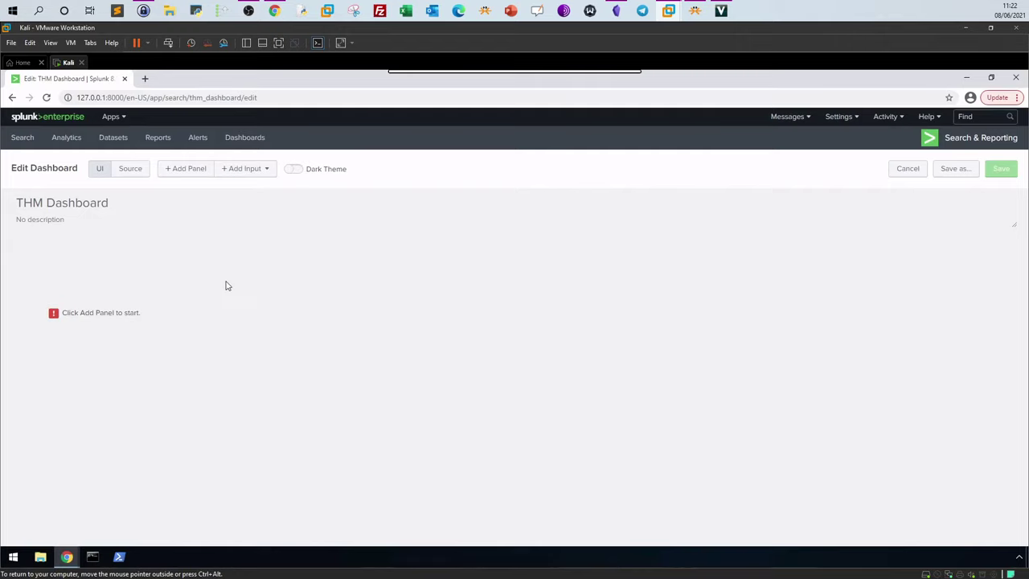
pyautogui.click(295, 169)
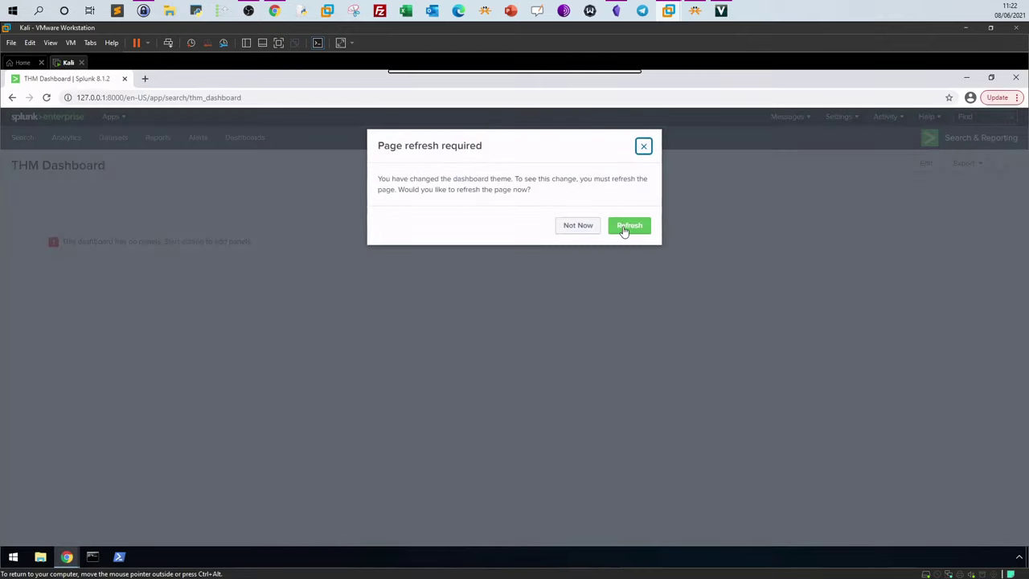
pyautogui.click(625, 227)
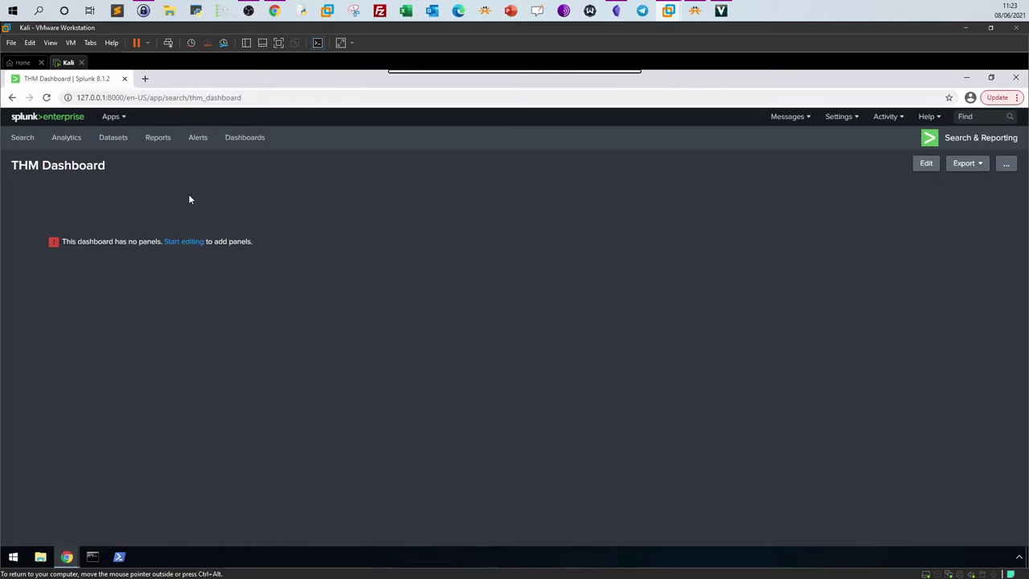
# Step: Check the Task 7 question on TryHackMe, and rerun the source="tutorialdata.zip:*" host="WIN-Q5JJRDM876J" search from Splunk's history over All time
pyautogui.click(274, 11)
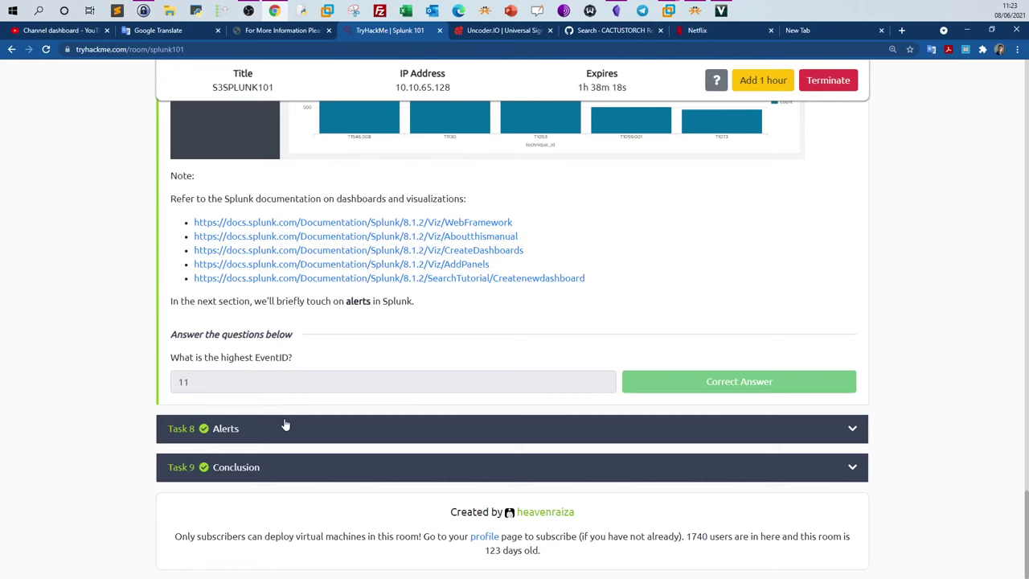
pyautogui.scroll(2, 328, 391)
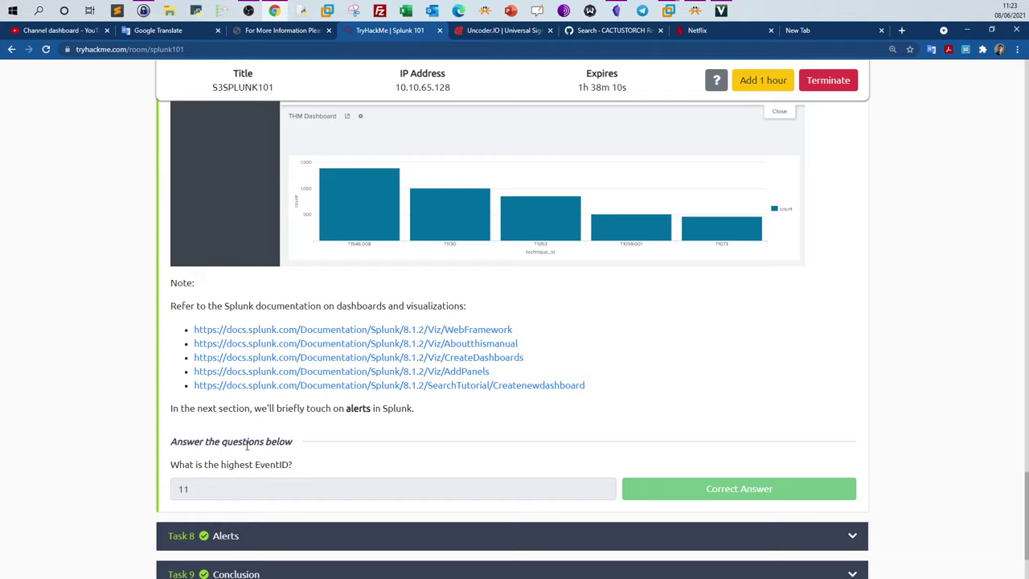
pyautogui.click(667, 10)
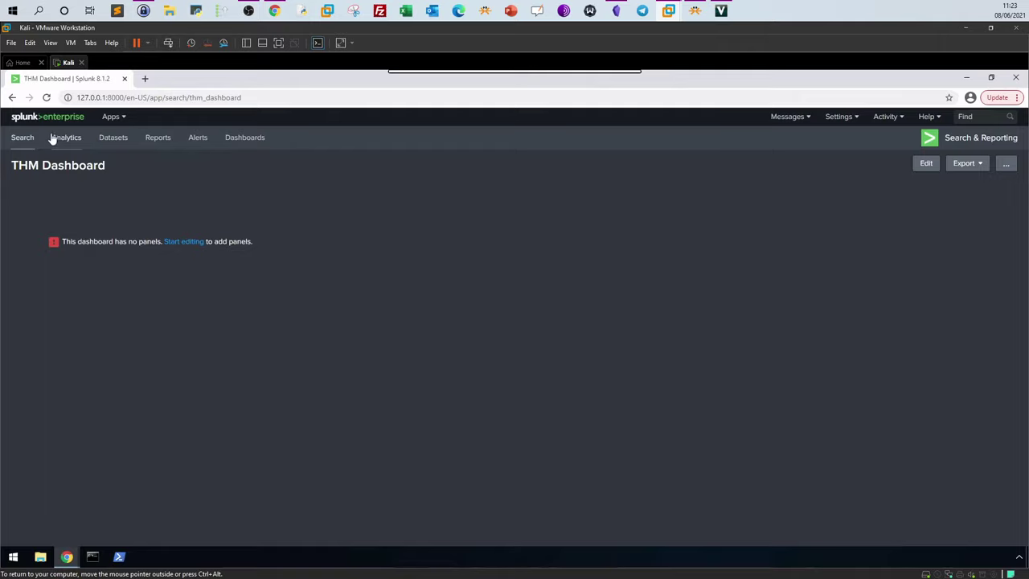
pyautogui.click(23, 140)
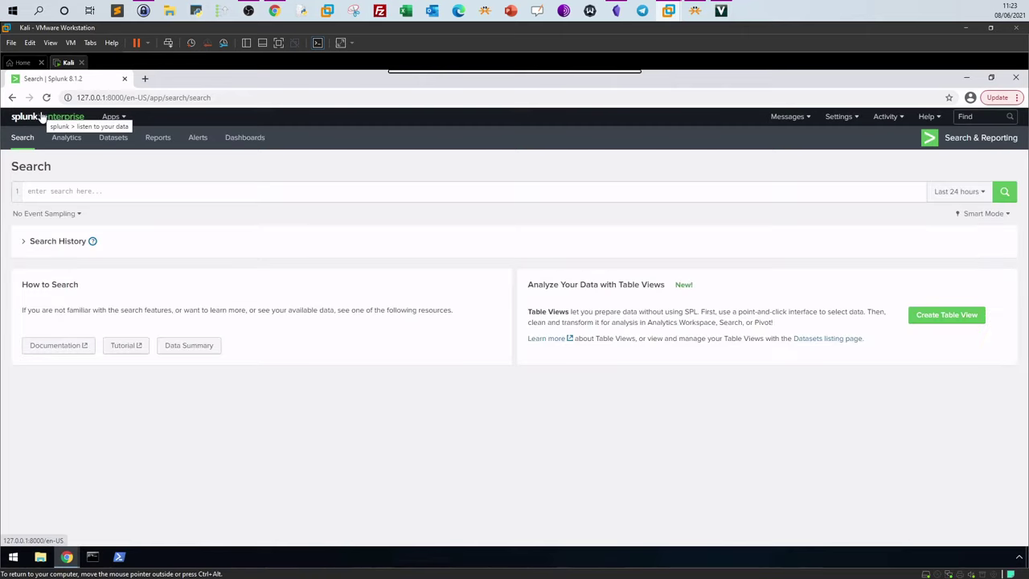
pyautogui.click(39, 241)
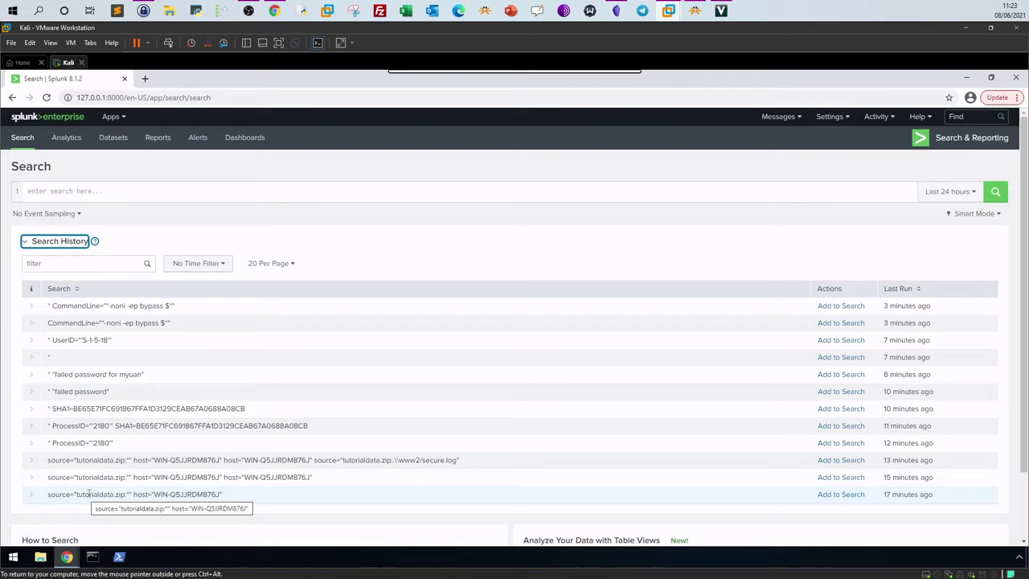
pyautogui.click(833, 495)
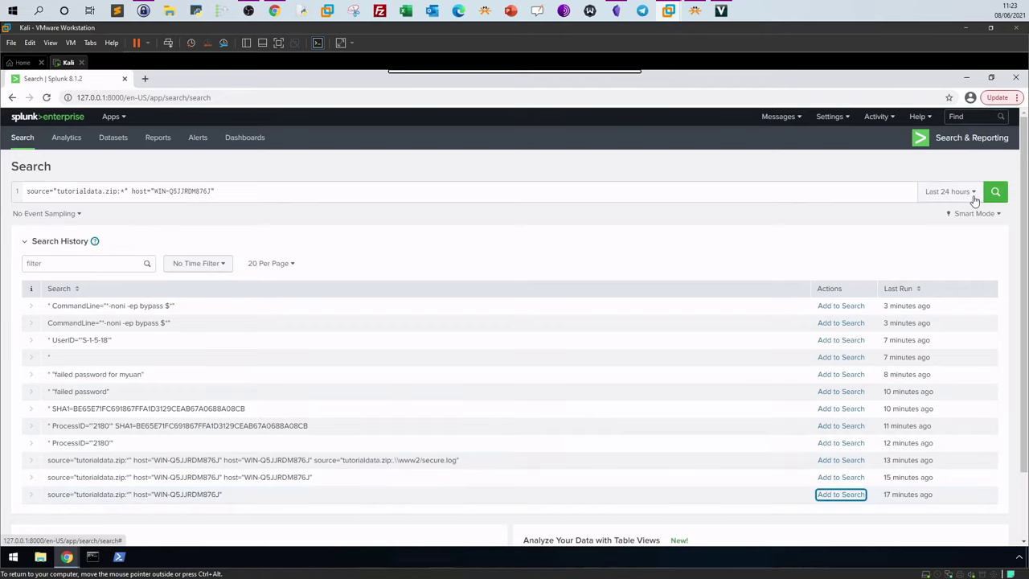
pyautogui.click(948, 191)
pyautogui.click(928, 248)
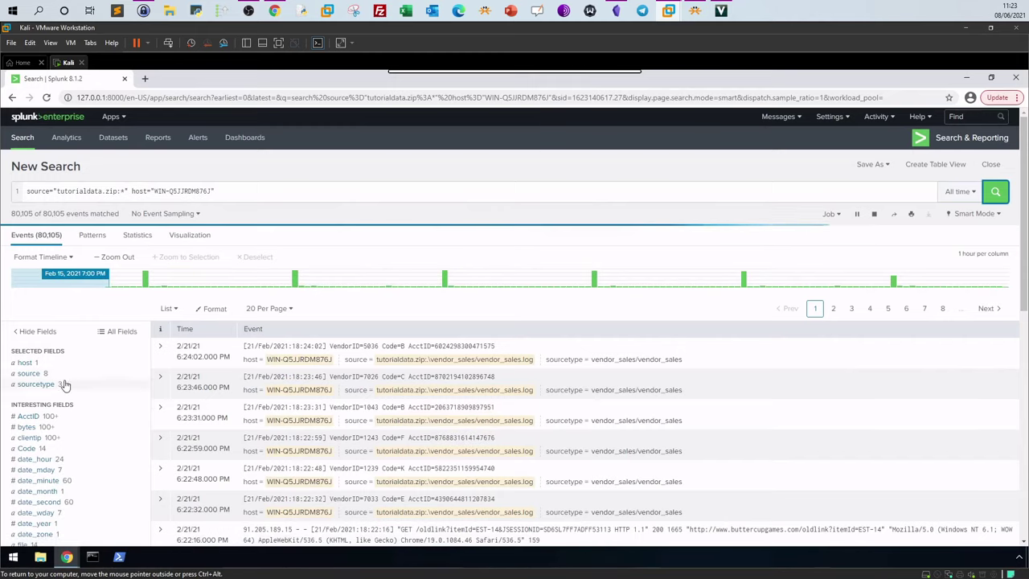
# Step: Return to TryHackMe and examine the highest EventID question and the Task 7 instructions for the top 5 Sysmon Event IDs query
pyautogui.click(274, 10)
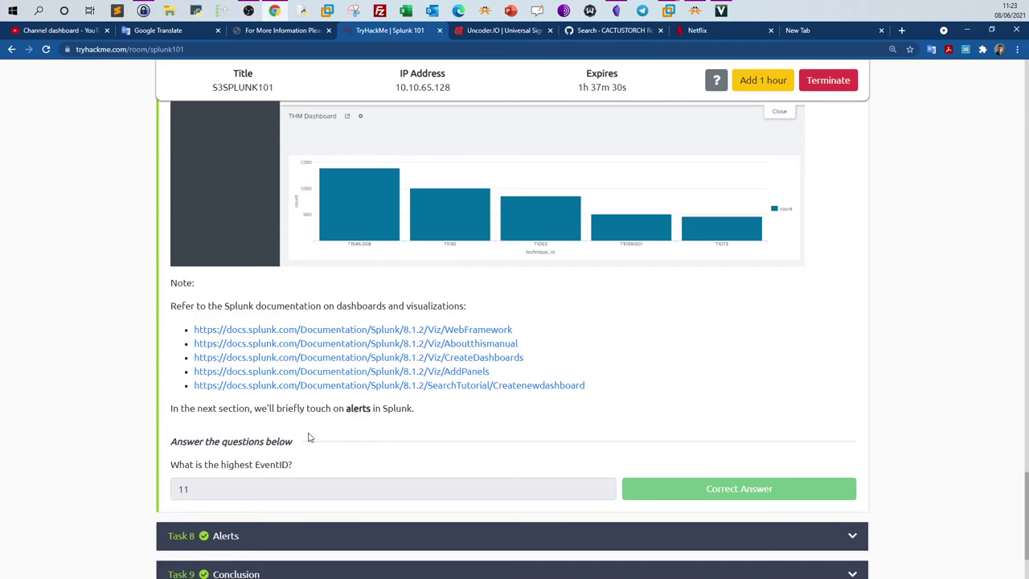
pyautogui.moveTo(309, 464); pyautogui.dragTo(220, 465)
pyautogui.scroll(4, 524, 283)
pyautogui.scroll(4, 528, 283)
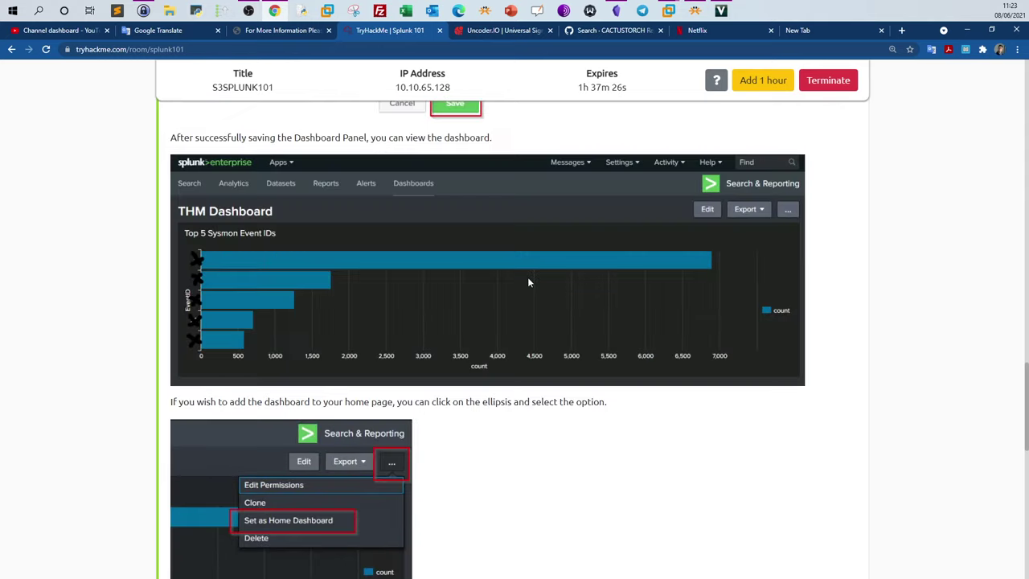
pyautogui.scroll(15, 529, 281)
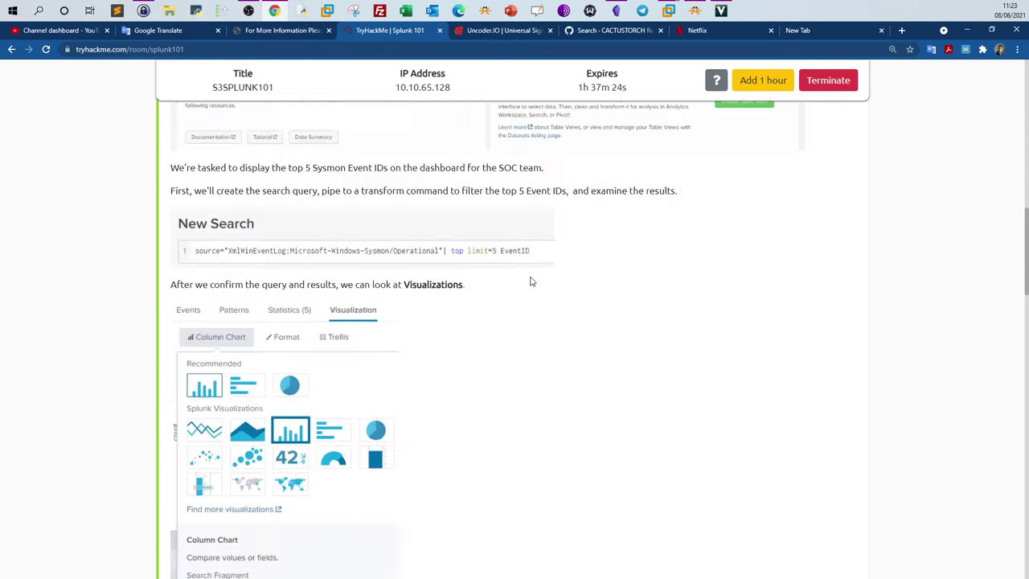
# Step: Examine the Task 7 instructions for the top 5 Sysmon Event IDs query, its visualization and the finished dashboard
pyautogui.scroll(-3, 530, 281)
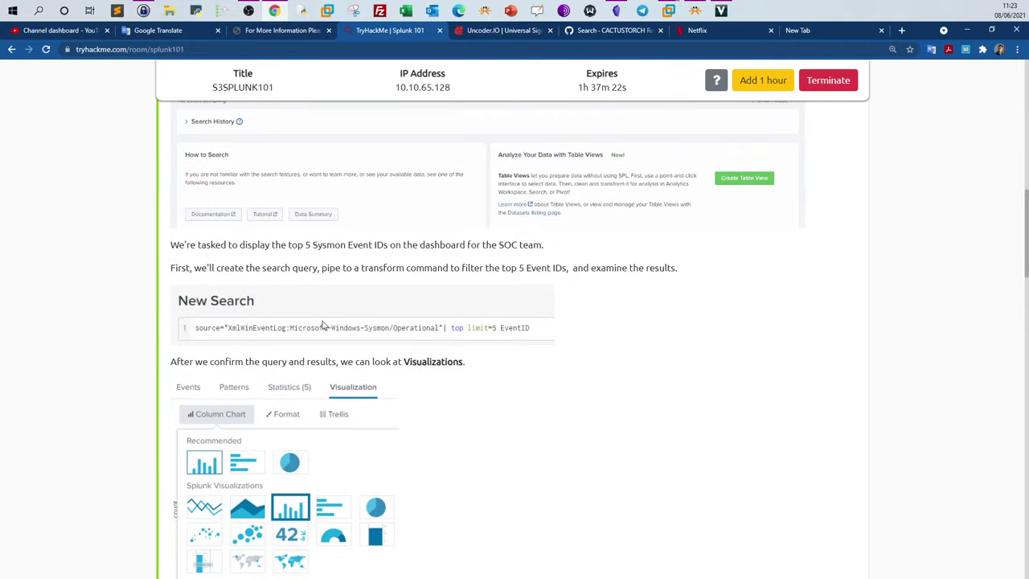
pyautogui.moveTo(302, 330); pyautogui.dragTo(411, 325)
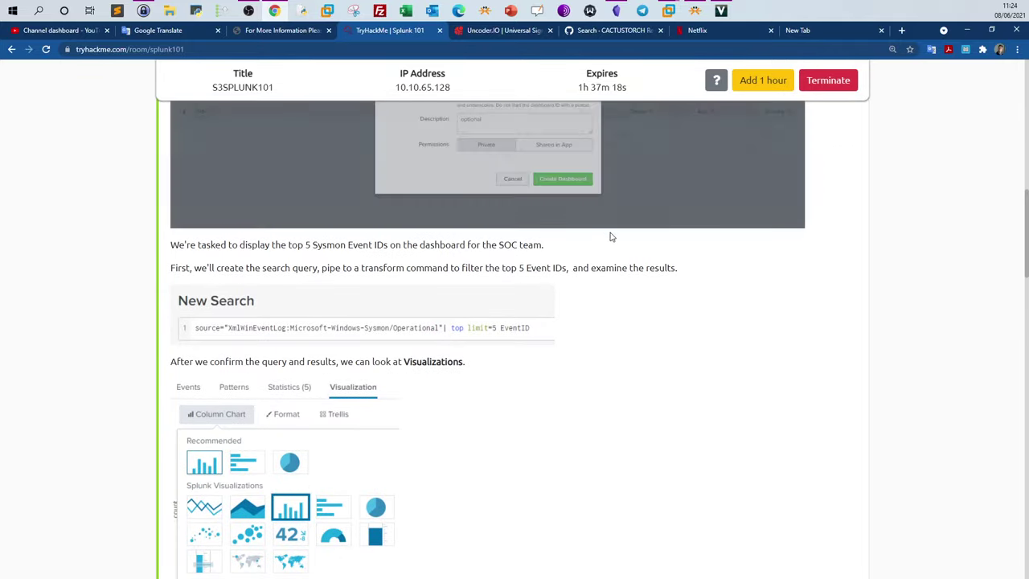
pyautogui.scroll(-9, 609, 245)
pyautogui.scroll(-2, 609, 255)
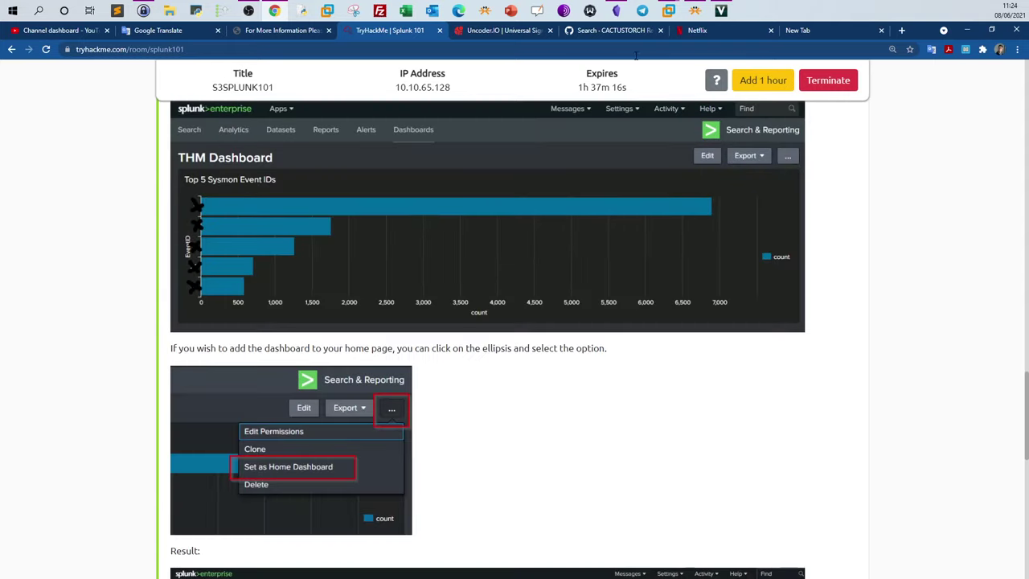
pyautogui.scroll(11, 623, 201)
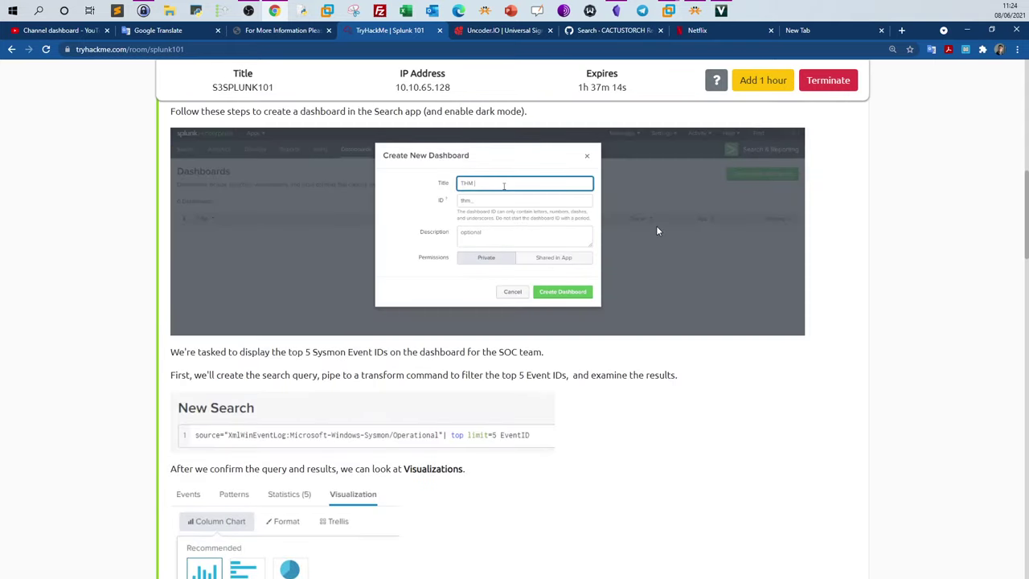
# Step: Switch to Splunk in the virtual machine and inspect the sourcetype and source field values of the current search
pyautogui.moveTo(669, 10)
pyautogui.click(721, 80)
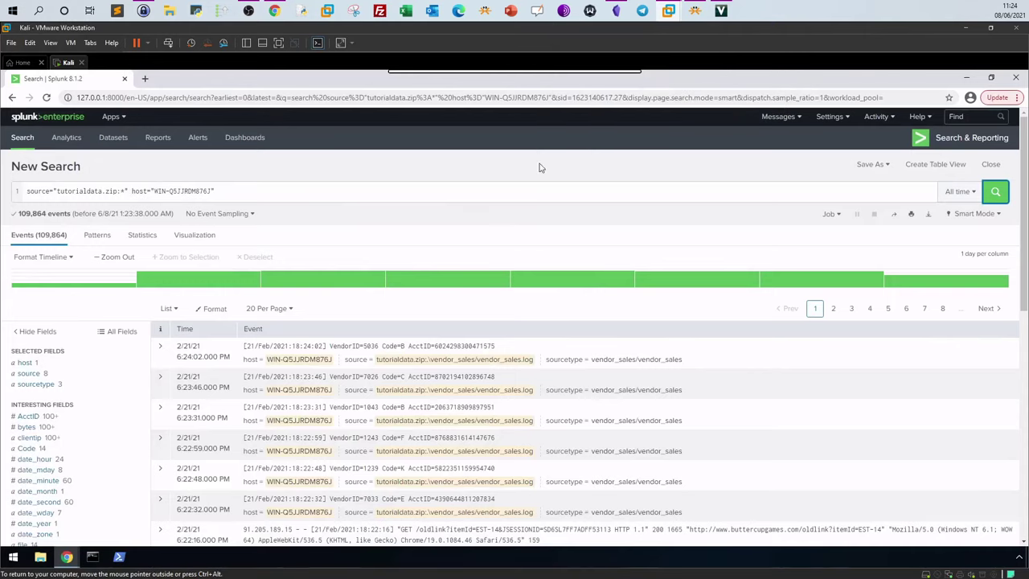
pyautogui.click(37, 384)
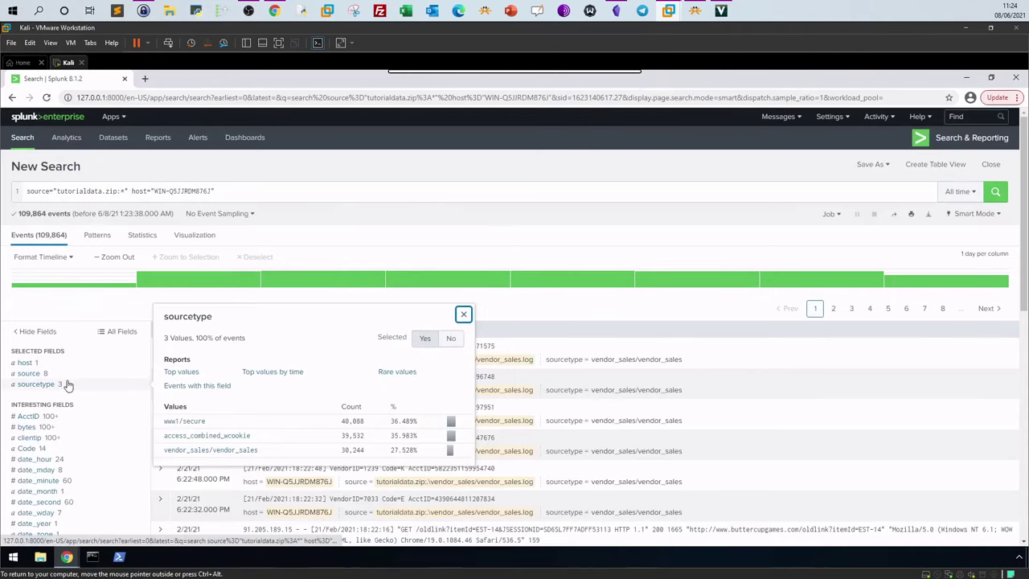
pyautogui.scroll(-1, 243, 412)
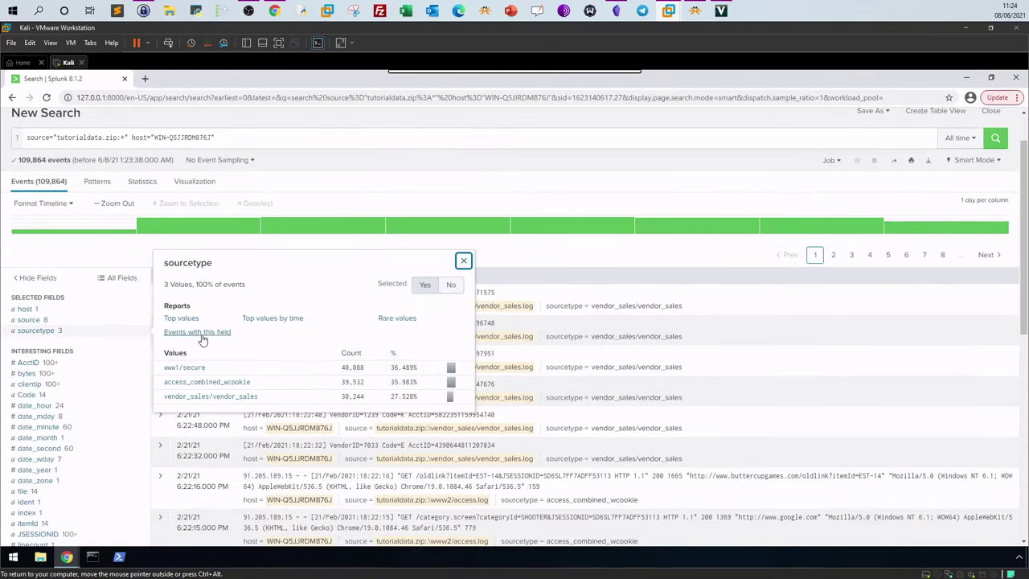
pyautogui.click(27, 321)
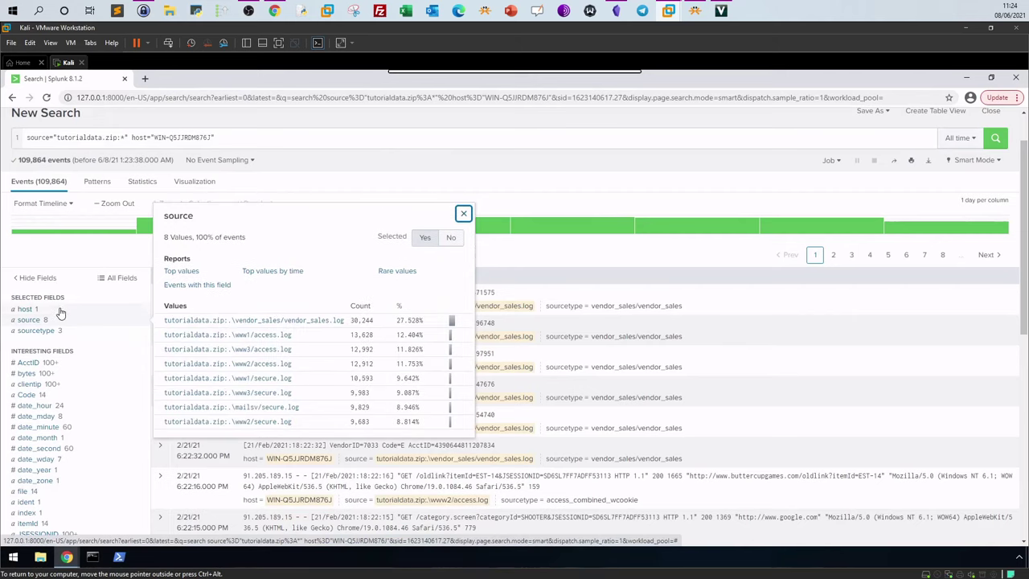
# Step: Remove the host filter from the source="tutorialdata.zip:*" query, rerun the search, and check the first event's details
pyautogui.click(131, 139)
pyautogui.moveTo(131, 138); pyautogui.dragTo(265, 138)
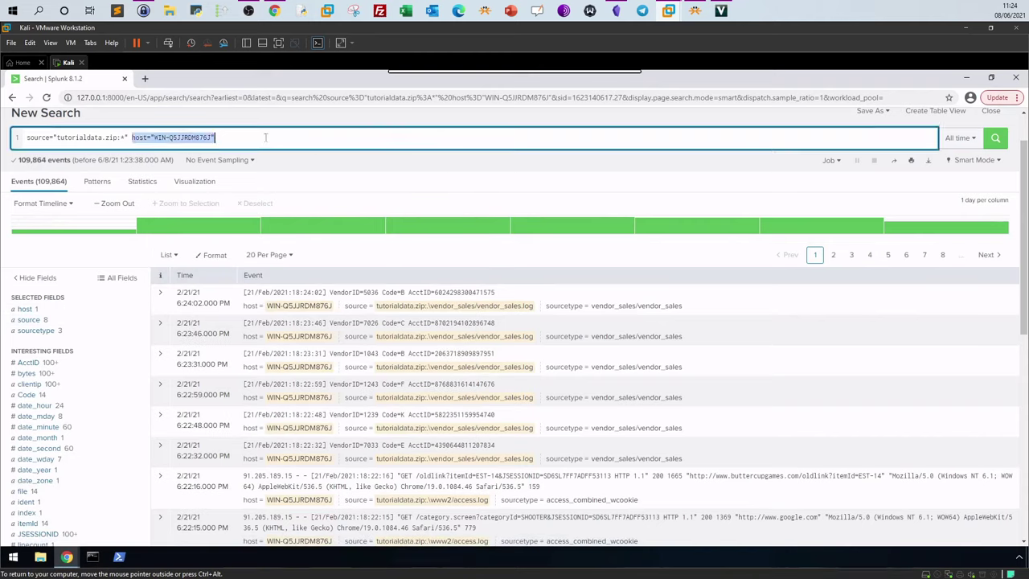
pyautogui.press('BackSpace')
pyautogui.click(994, 139)
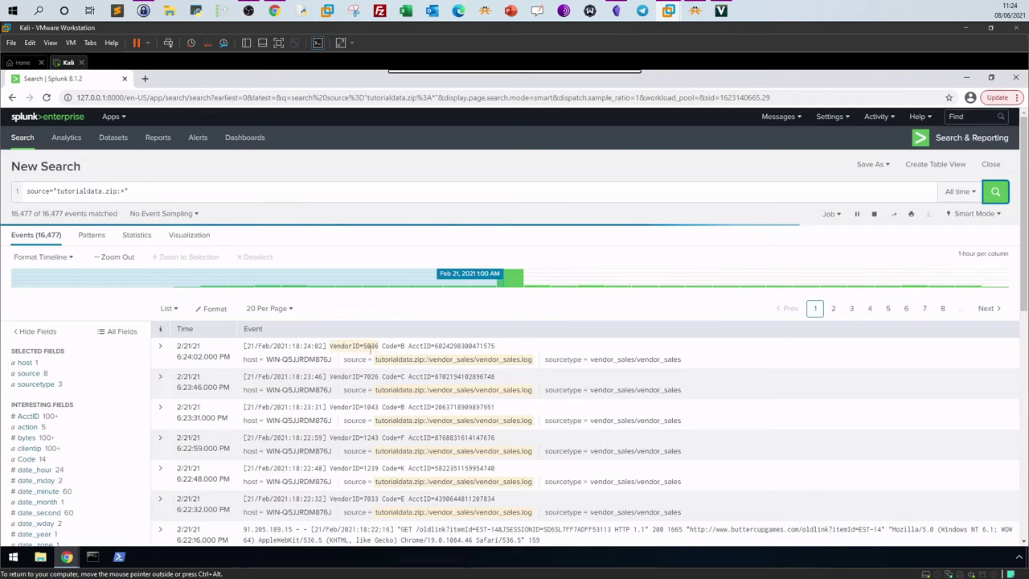
pyautogui.click(159, 351)
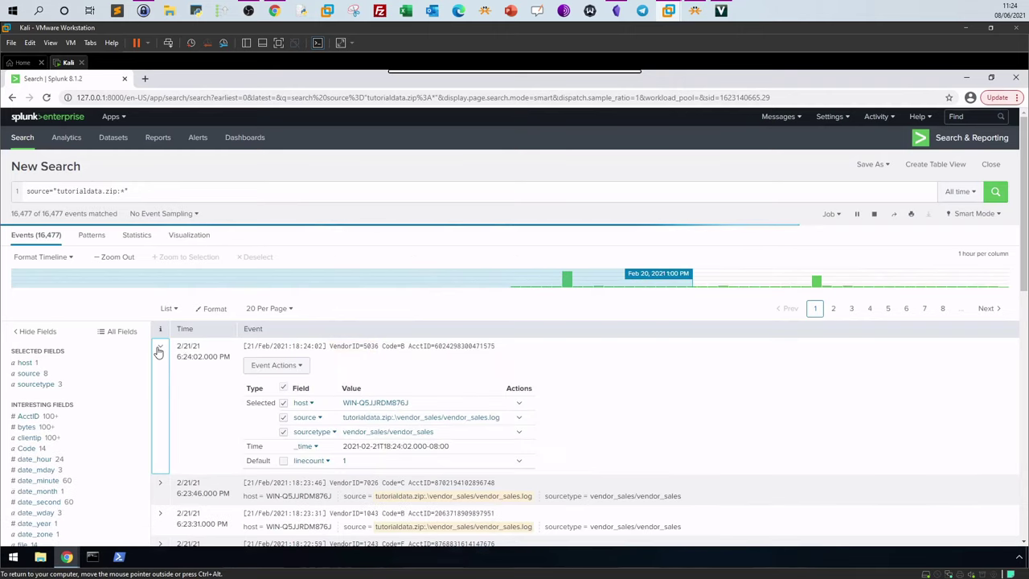
pyautogui.click(158, 351)
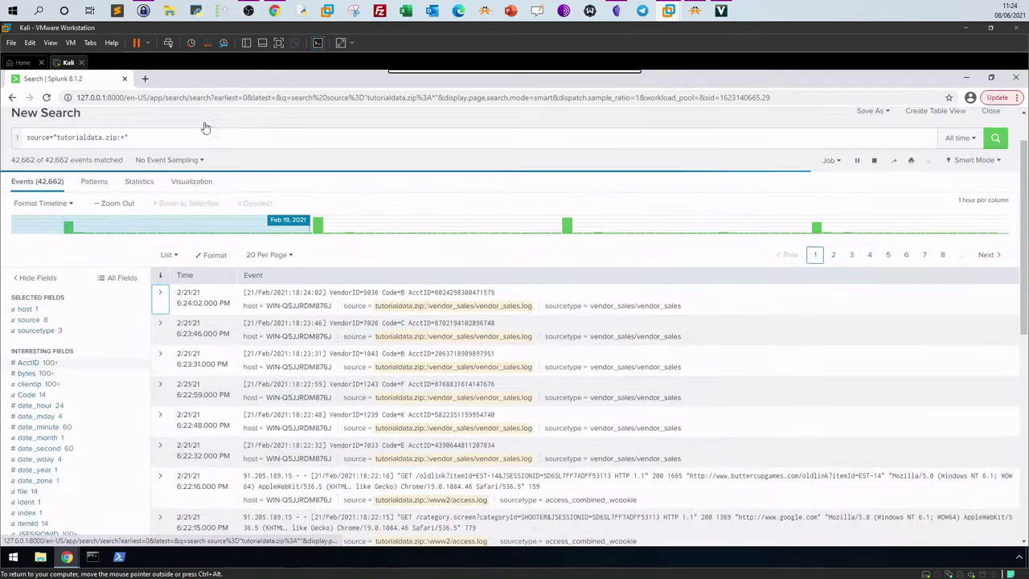
# Step: Check the source name in the TryHackMe query, and compare it with Splunk's sourcetype and source field values
pyautogui.click(273, 11)
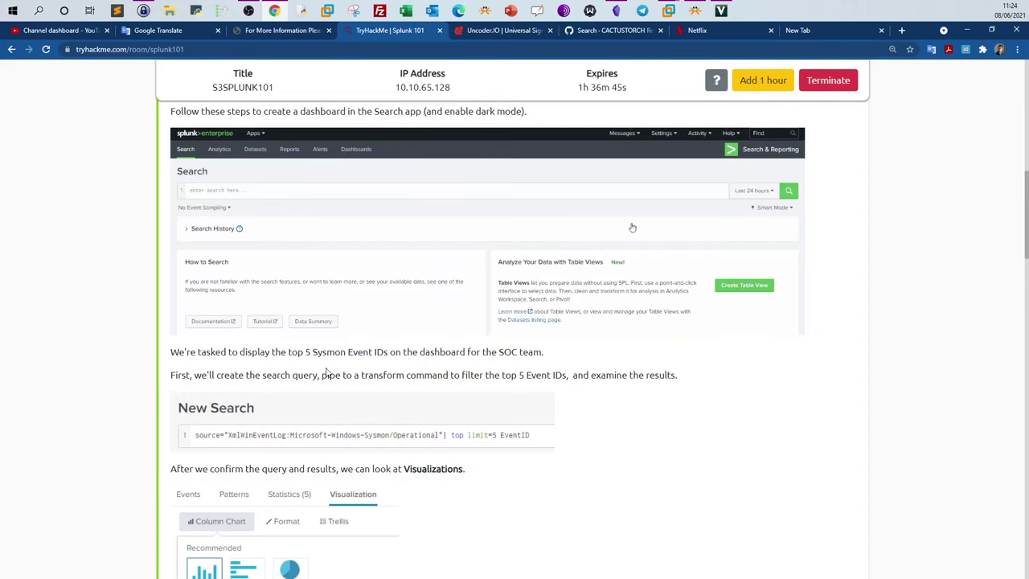
pyautogui.moveTo(233, 440); pyautogui.dragTo(347, 441)
pyautogui.click(667, 10)
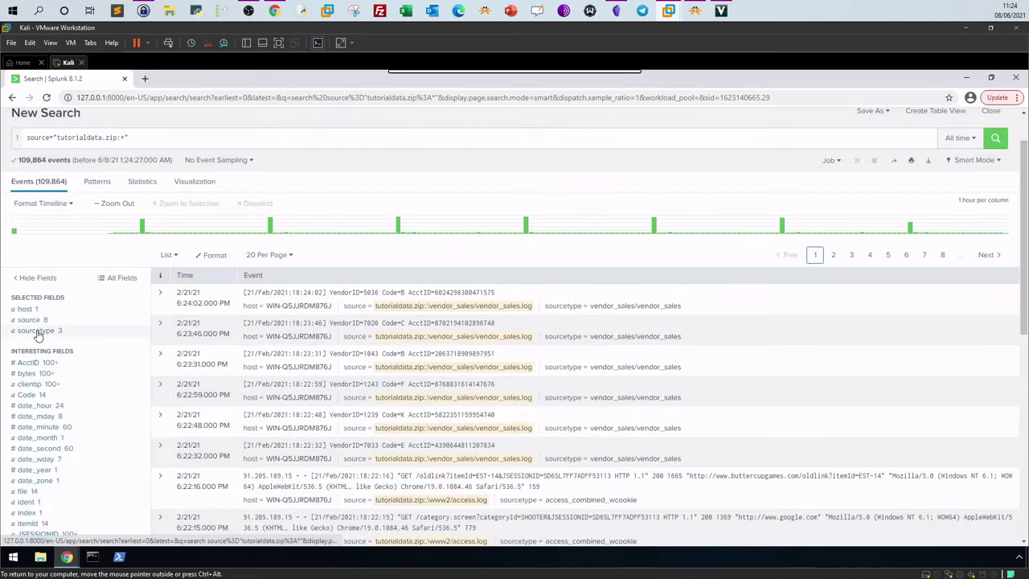
pyautogui.click(37, 331)
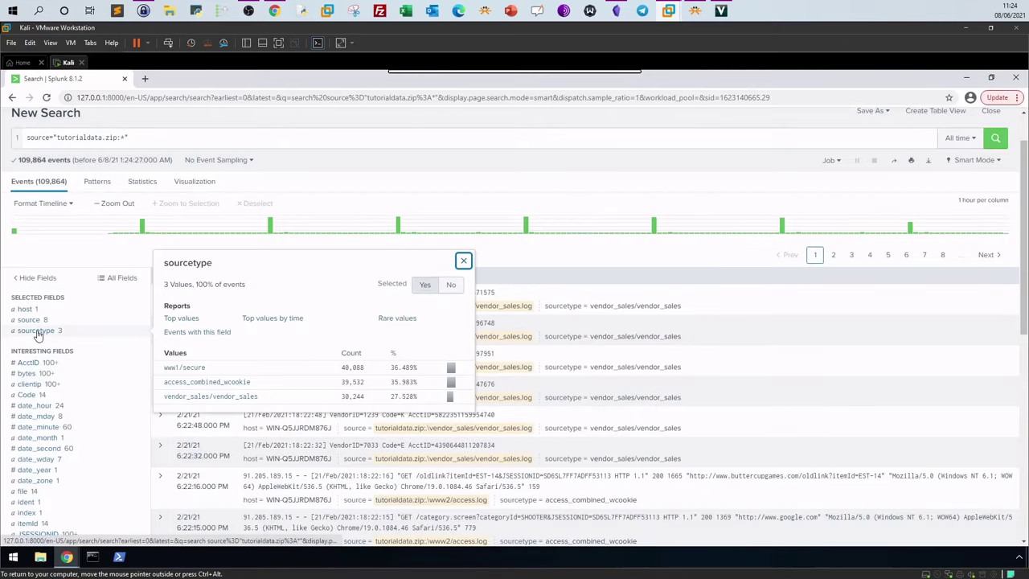
pyautogui.click(30, 320)
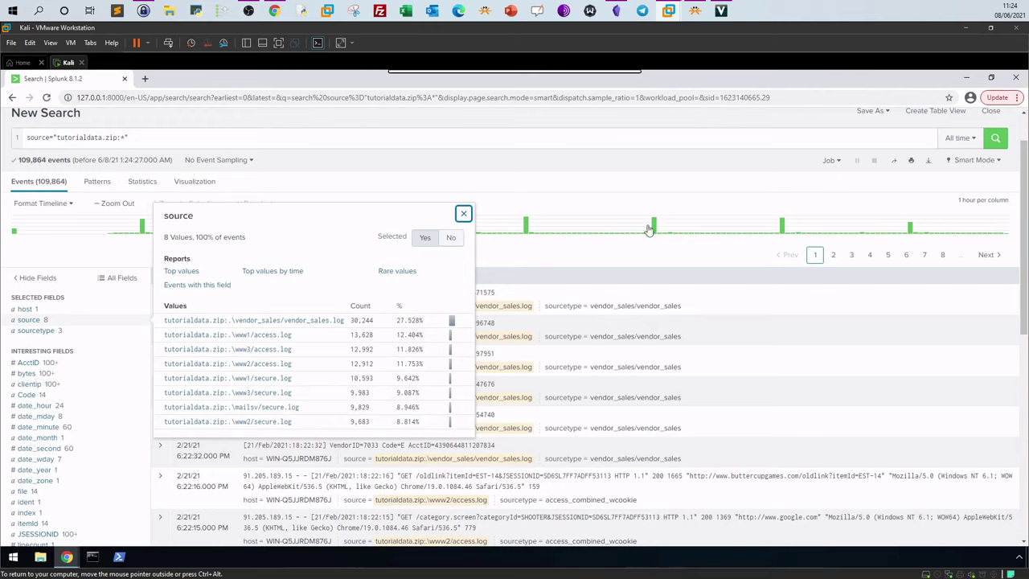
pyautogui.click(678, 117)
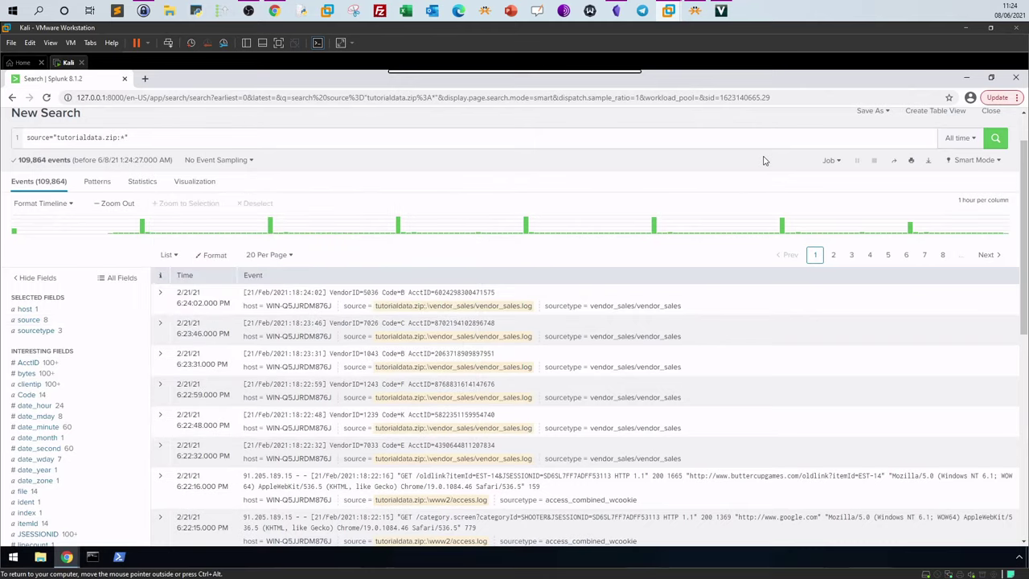
# Step: Leave the tutorialdata search for Splunk's home page and open Add Data
pyautogui.scroll(1, 765, 161)
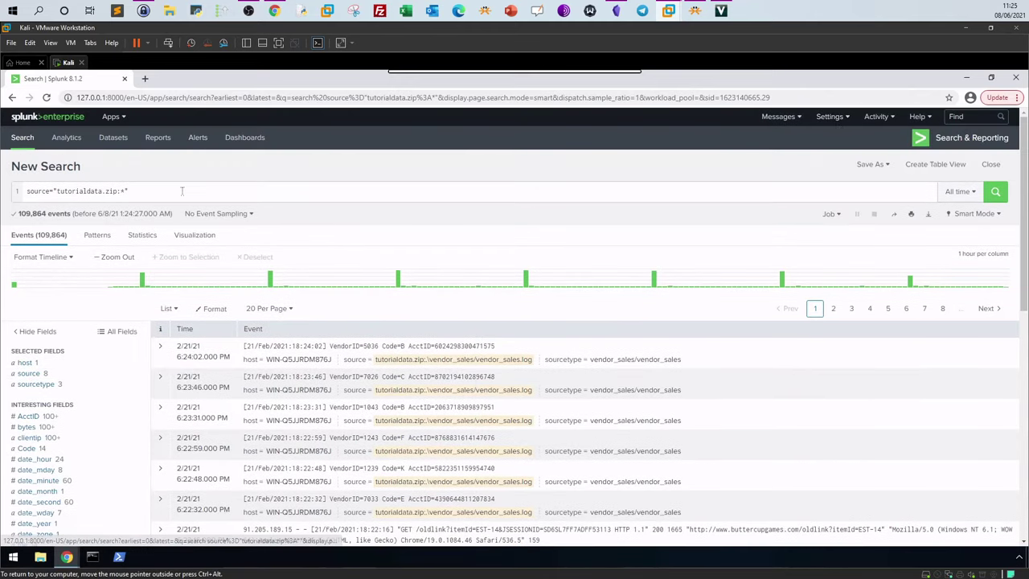
pyautogui.click(181, 183)
pyautogui.hotkey('ctrl', 'a')
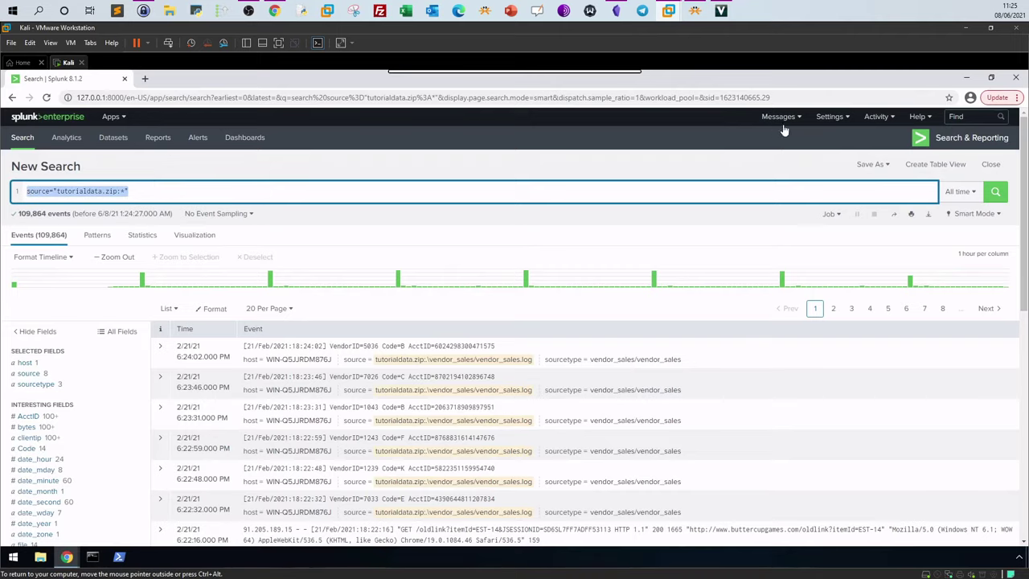
pyautogui.click(52, 121)
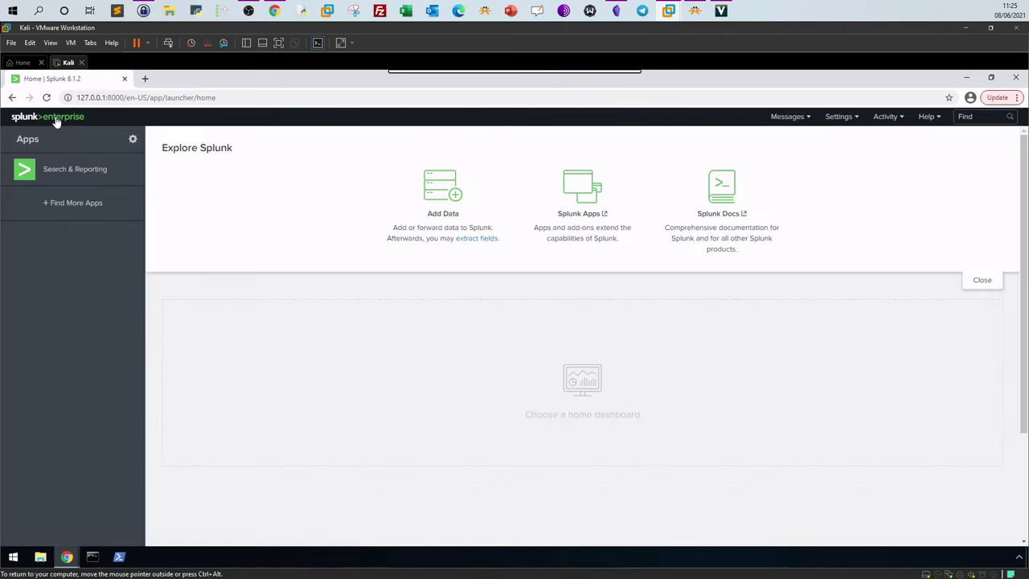
pyautogui.click(431, 197)
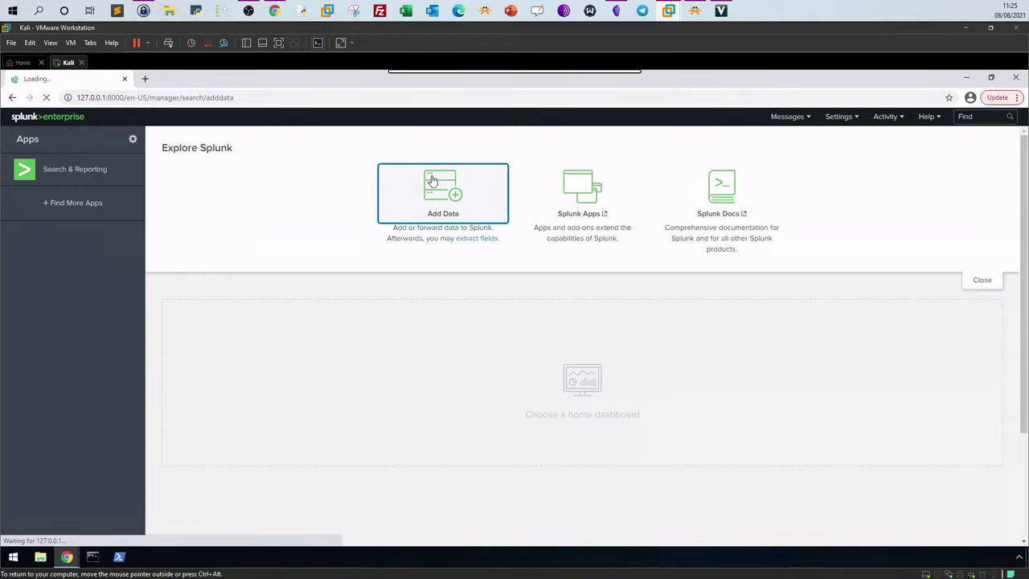
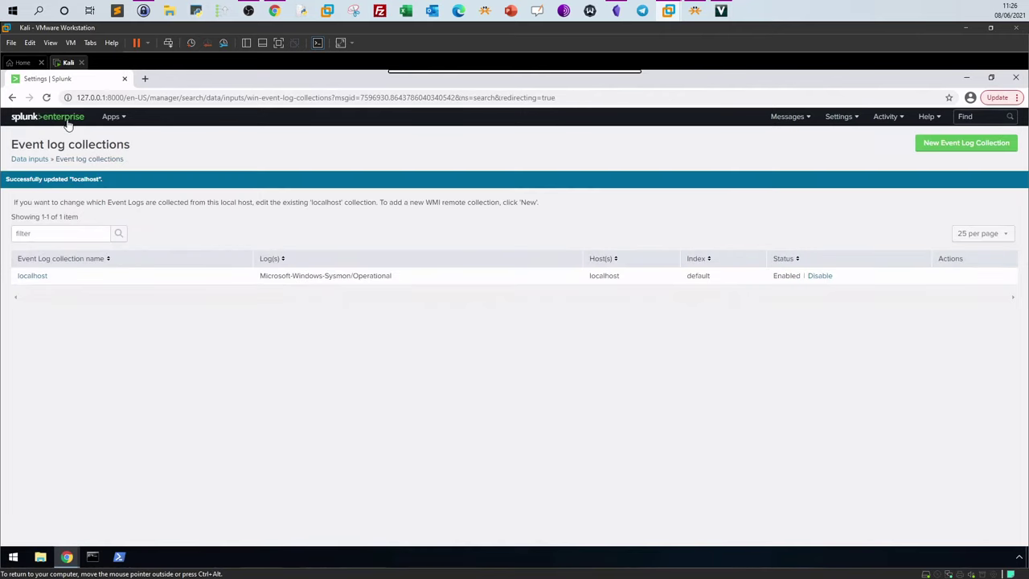
# Step: Return to Splunk's home page, open Search & Reporting, and search for * over All time
pyautogui.click(80, 117)
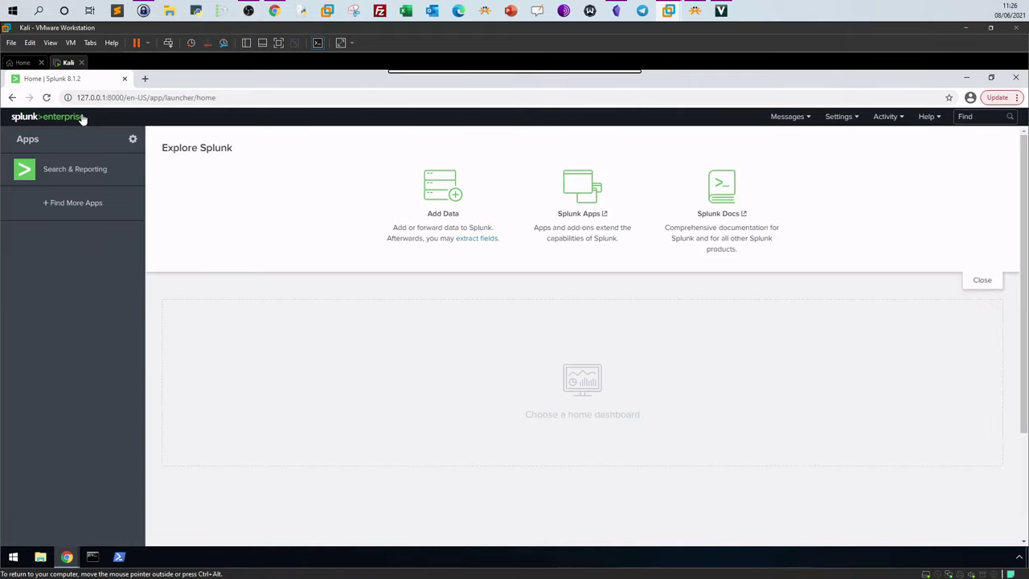
pyautogui.click(81, 173)
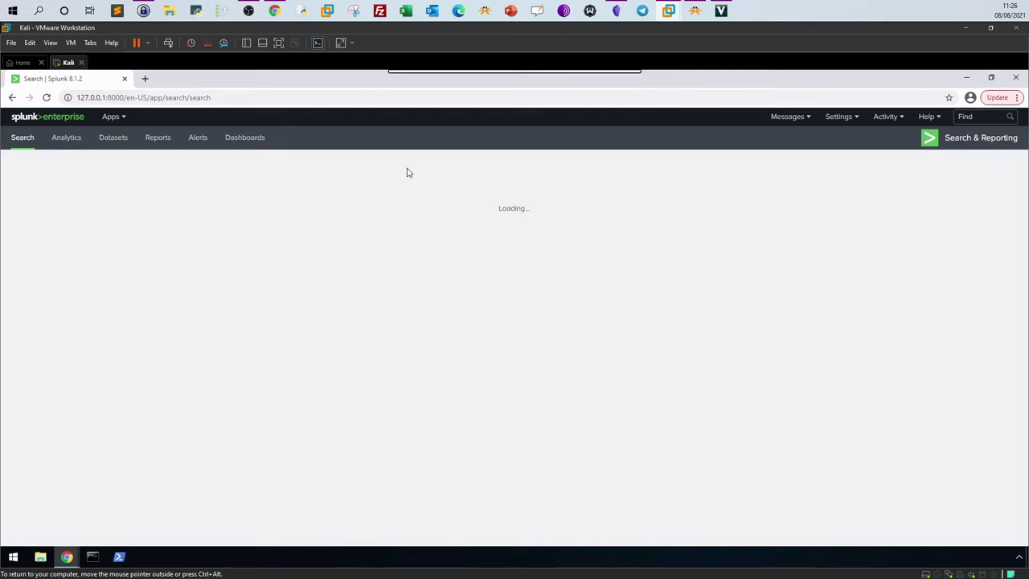
pyautogui.click(115, 191)
pyautogui.write('*')
pyautogui.click(939, 200)
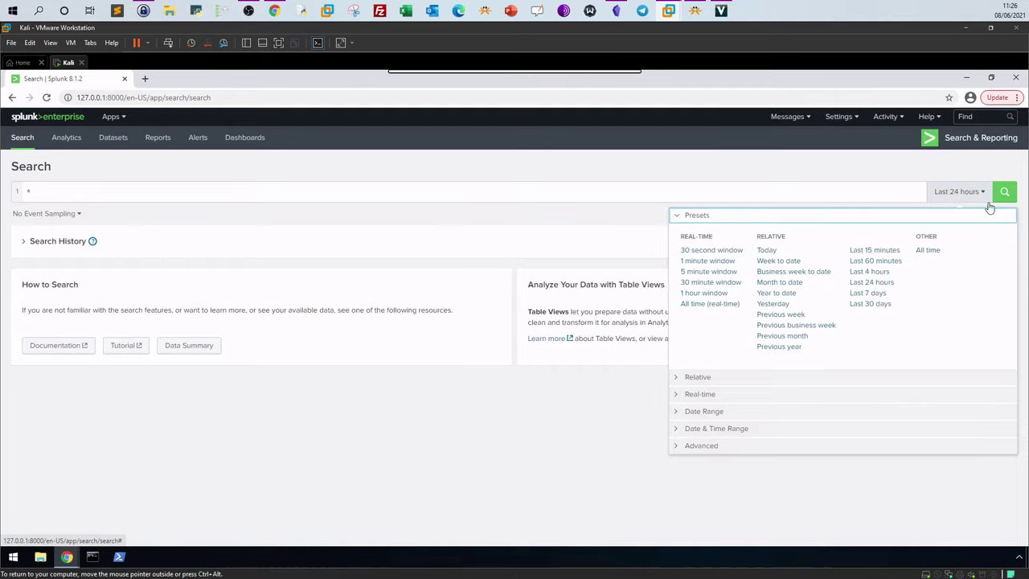
pyautogui.click(930, 251)
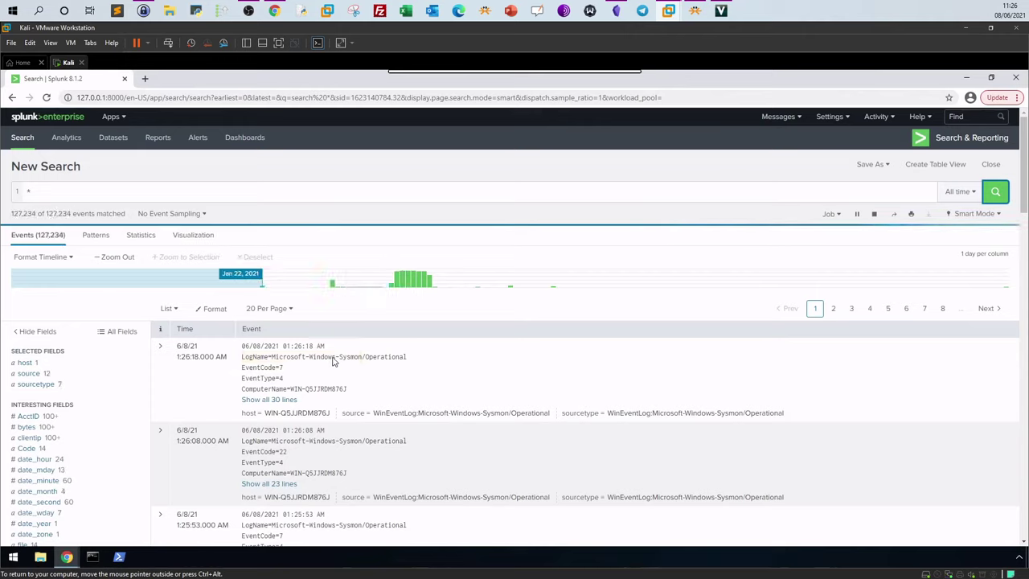
# Step: Expand the first event and add its source WinEventLog:Microsoft-Windows-Sysmon/Operational to the search
pyautogui.click(162, 349)
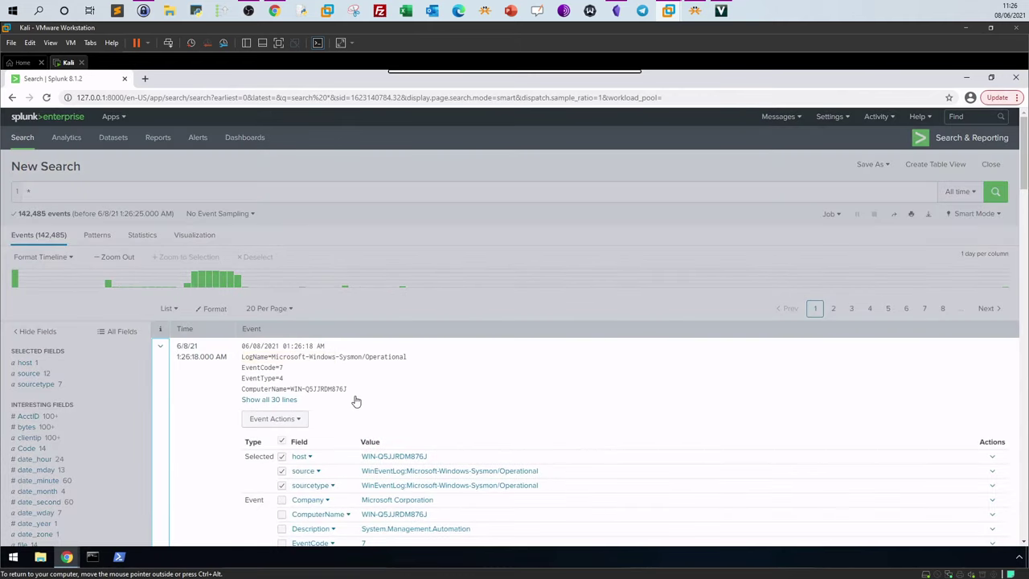
pyautogui.click(429, 472)
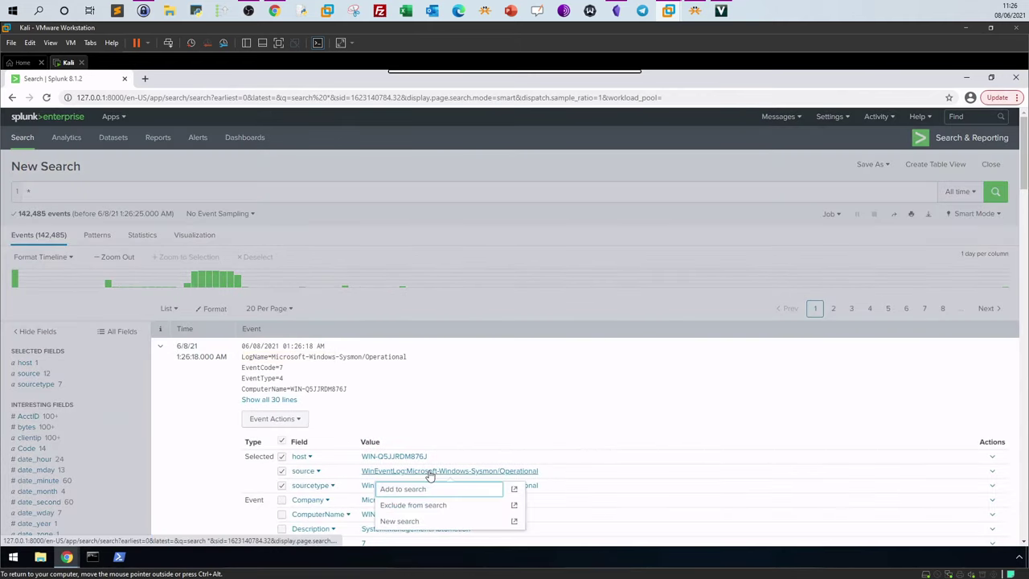
pyautogui.click(418, 490)
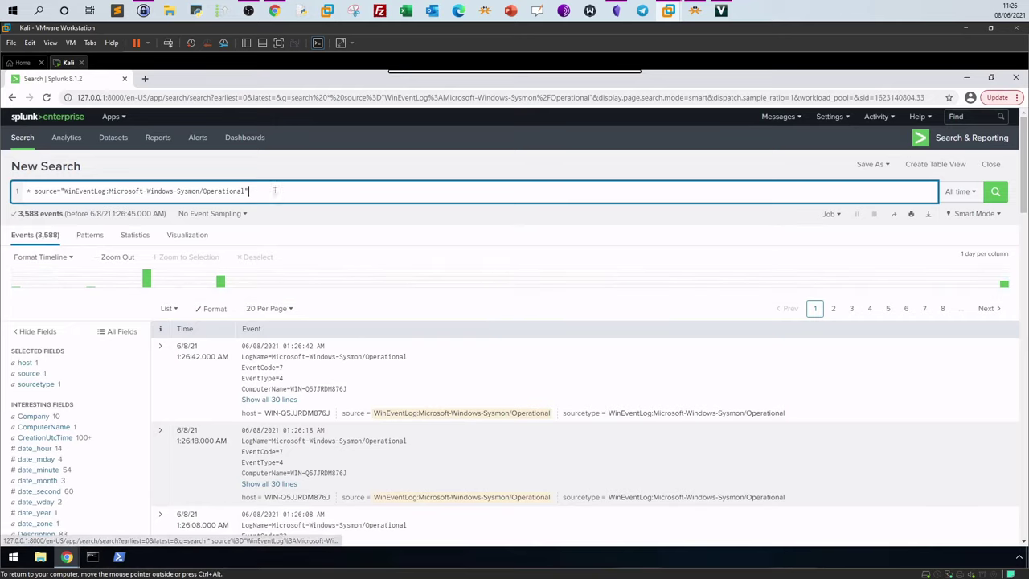
# Step: Replace the source-filtered query with * and rerun the search
pyautogui.tripleClick(75, 184)
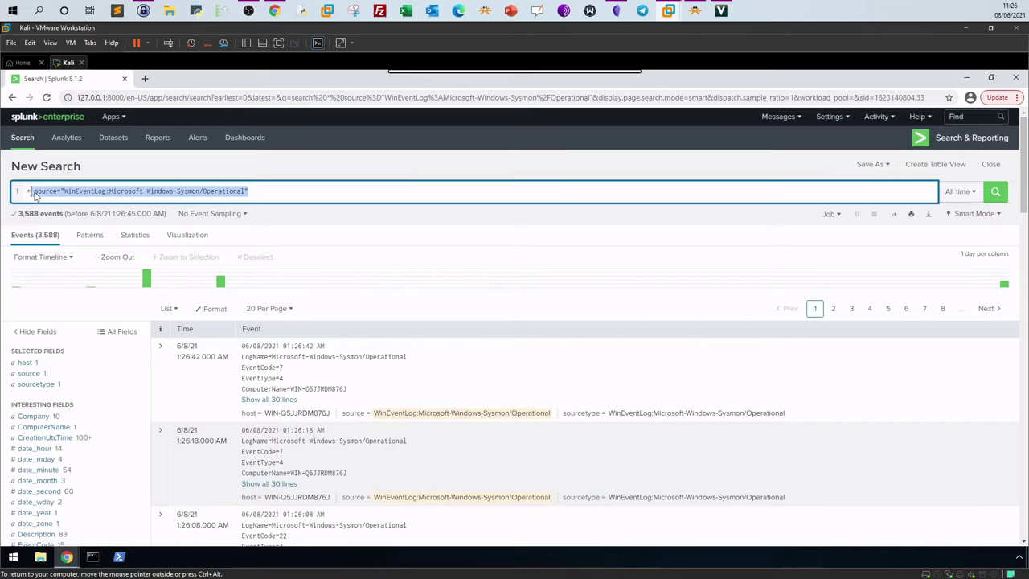
pyautogui.press('BackSpace')
pyautogui.write('*')
pyautogui.press('Return')
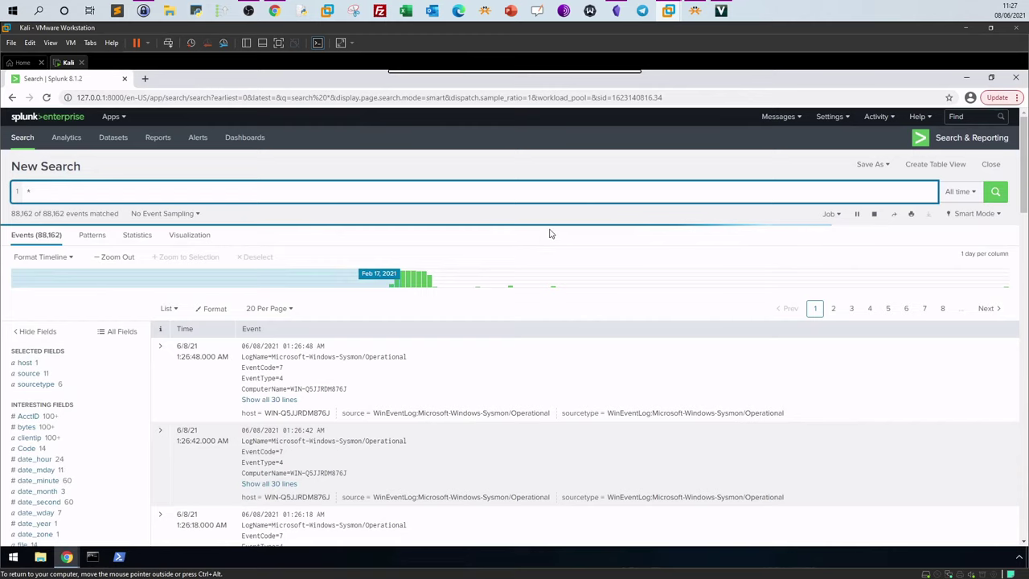
# Step: Look through the returned events and open the source field's list of top values
pyautogui.scroll(-3, 455, 350)
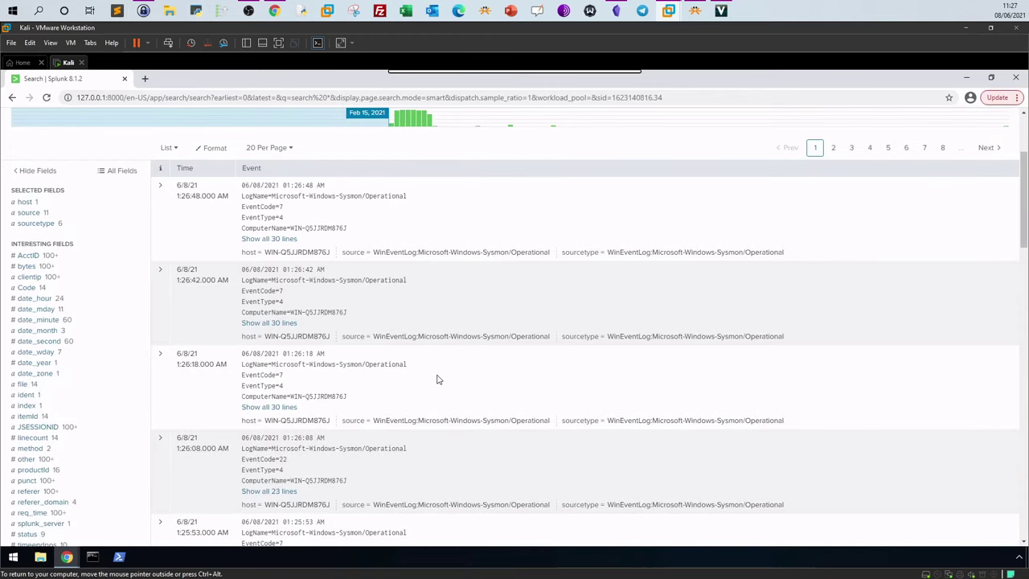
pyautogui.scroll(-3, 438, 378)
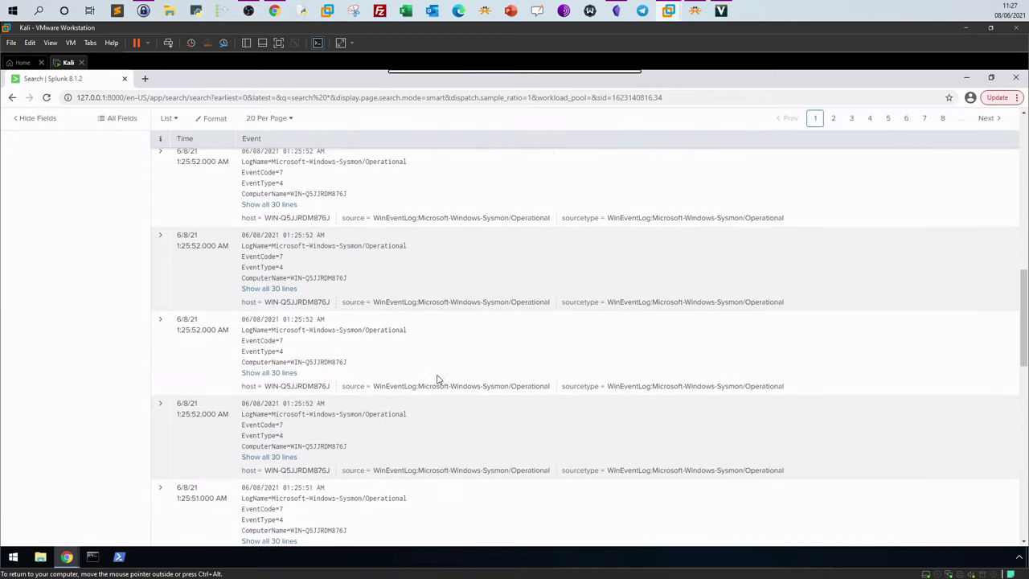
pyautogui.scroll(6, 438, 369)
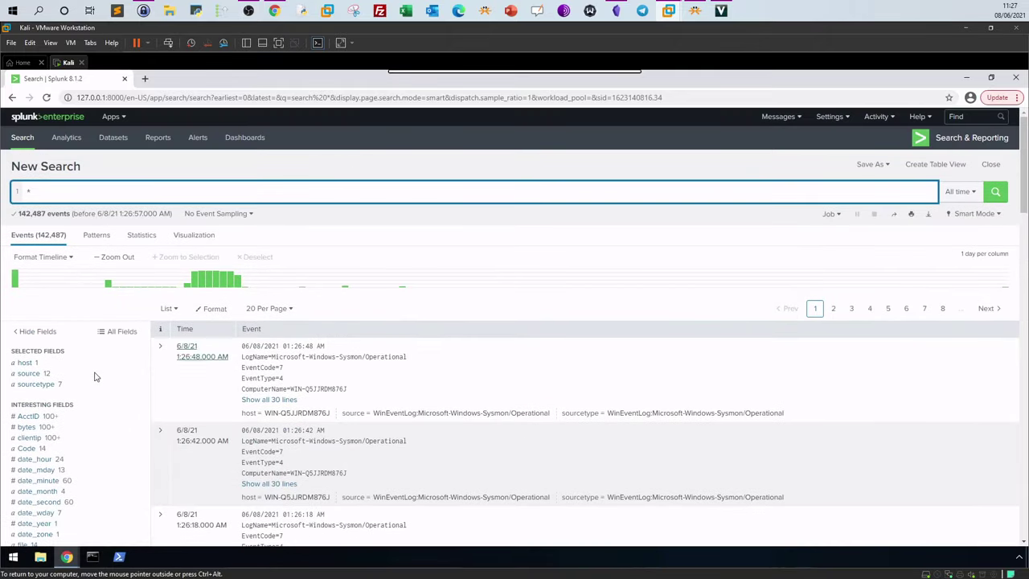
pyautogui.click(29, 374)
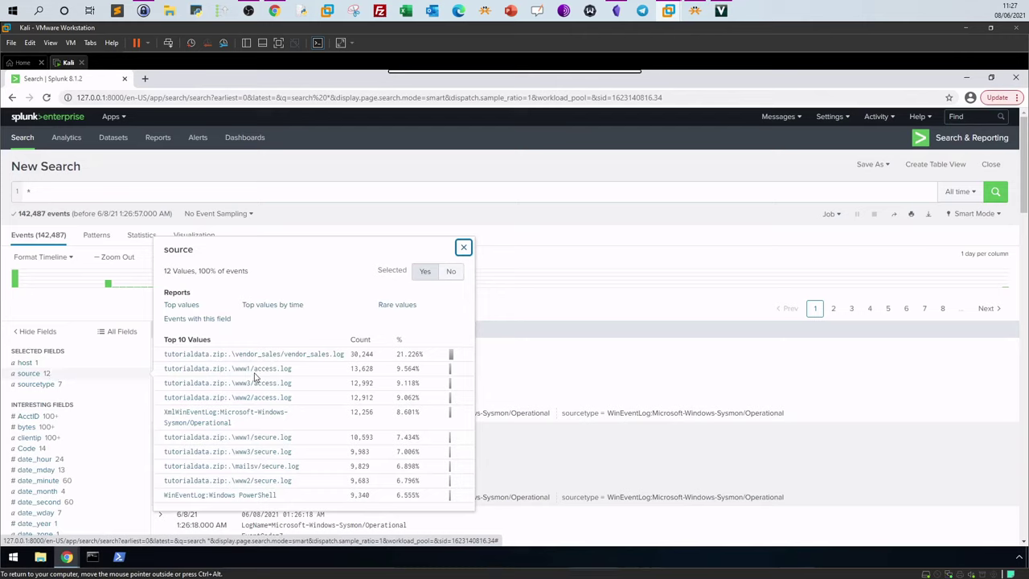
# Step: Filter the events to source XmlWinEventLog:Microsoft-Windows-Sysmon/Operational, pipe them to top limit=5 EventID, and run the search
pyautogui.click(207, 428)
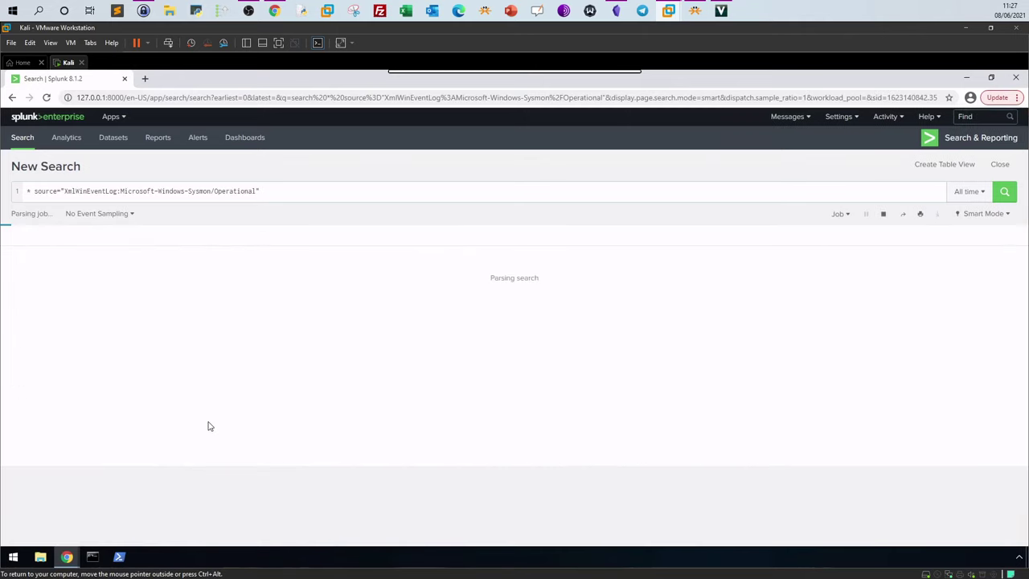
pyautogui.click(336, 193)
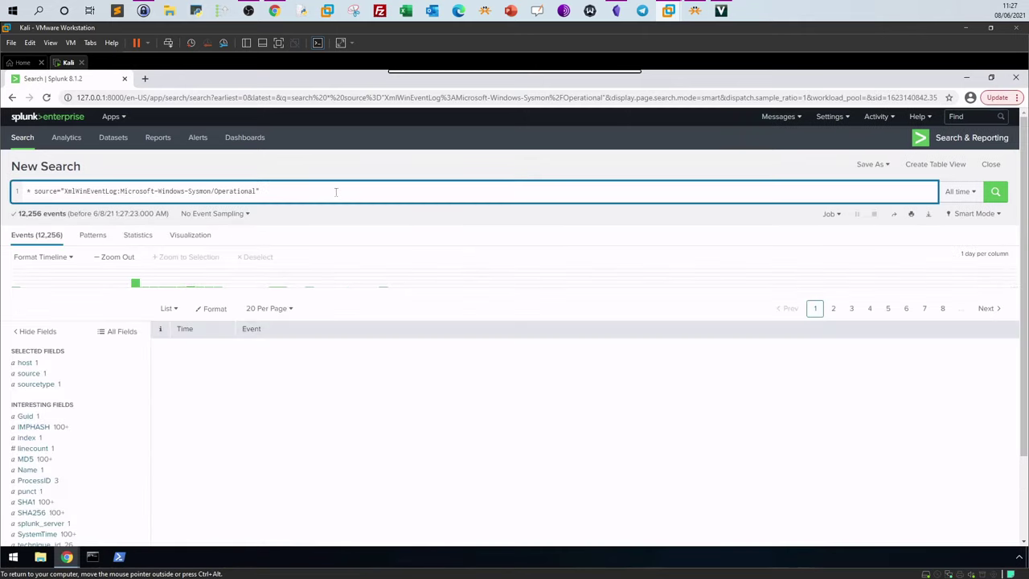
pyautogui.hotkey('shift', 'Return')
pyautogui.write('| ')
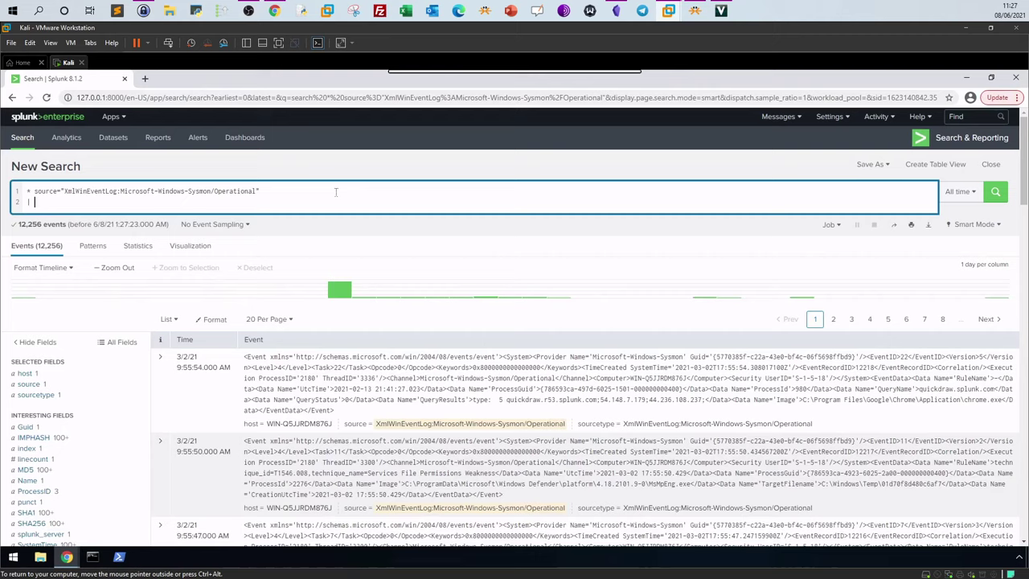
pyautogui.write('top ')
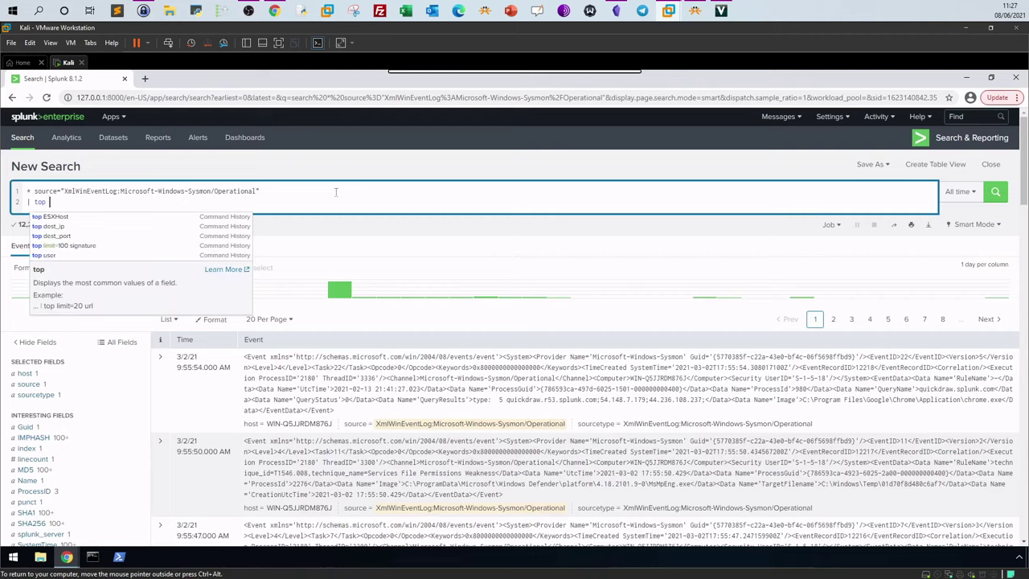
pyautogui.write('limit')
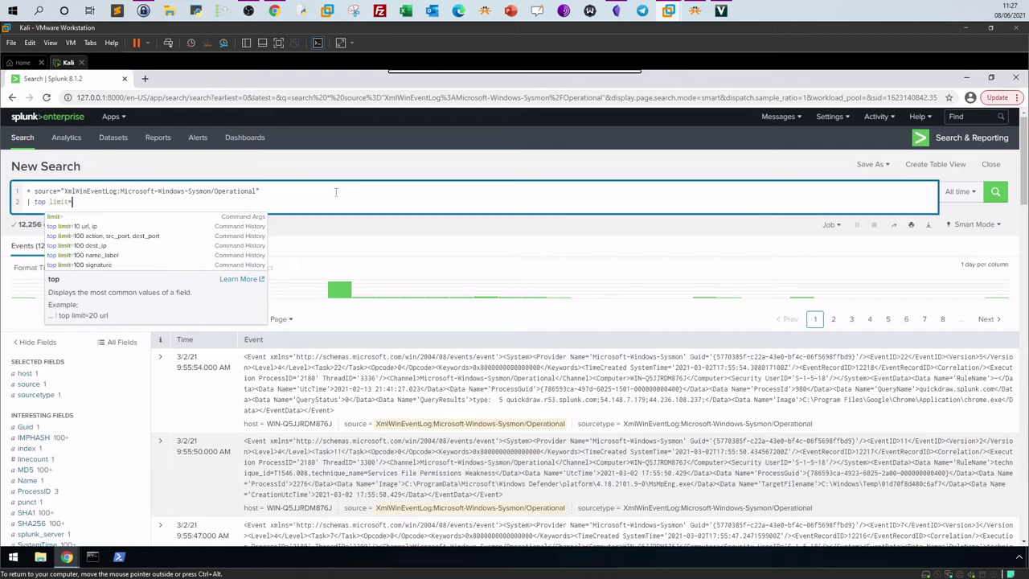
pyautogui.write('=5 ')
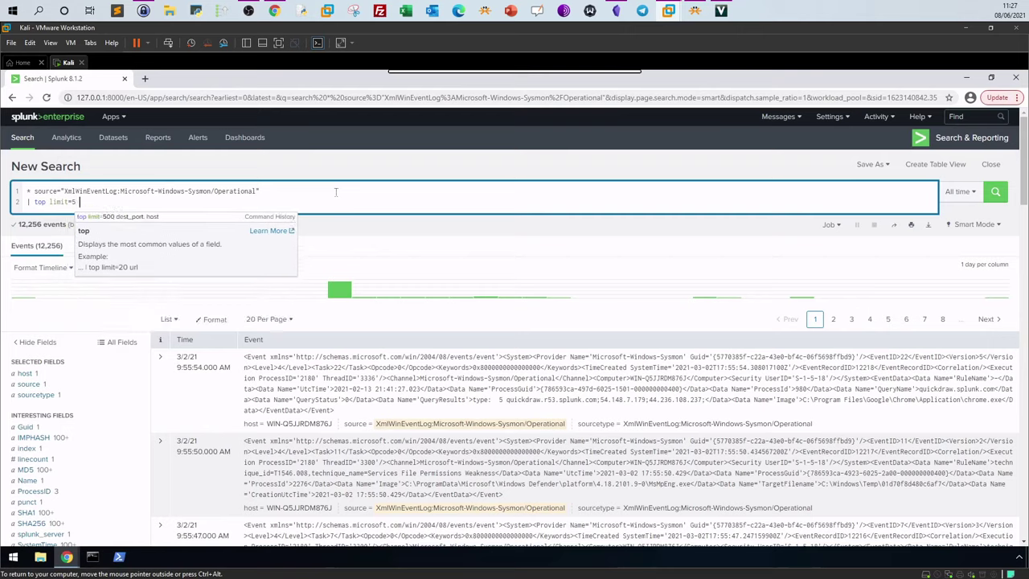
pyautogui.write('EventID')
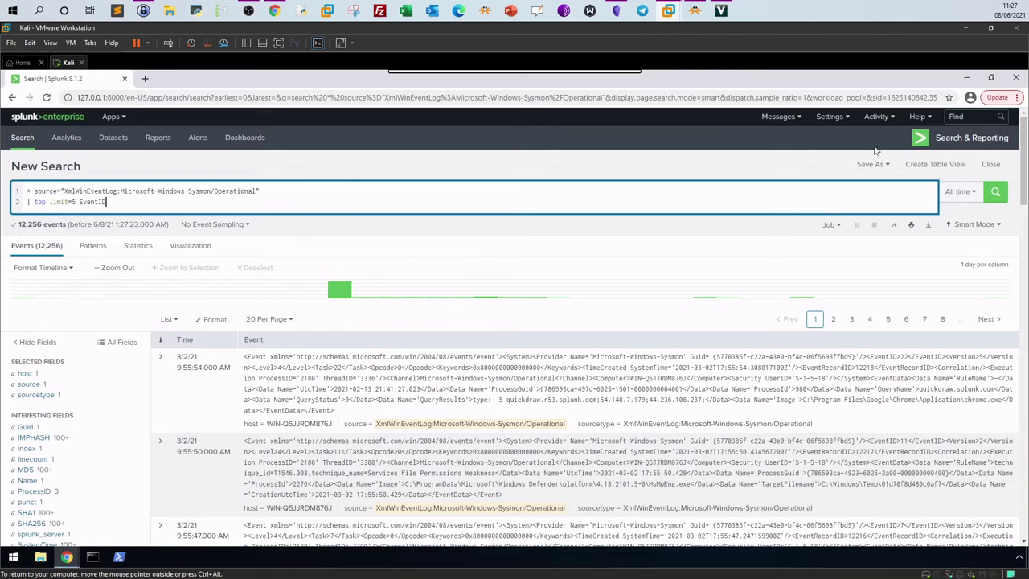
pyautogui.click(995, 192)
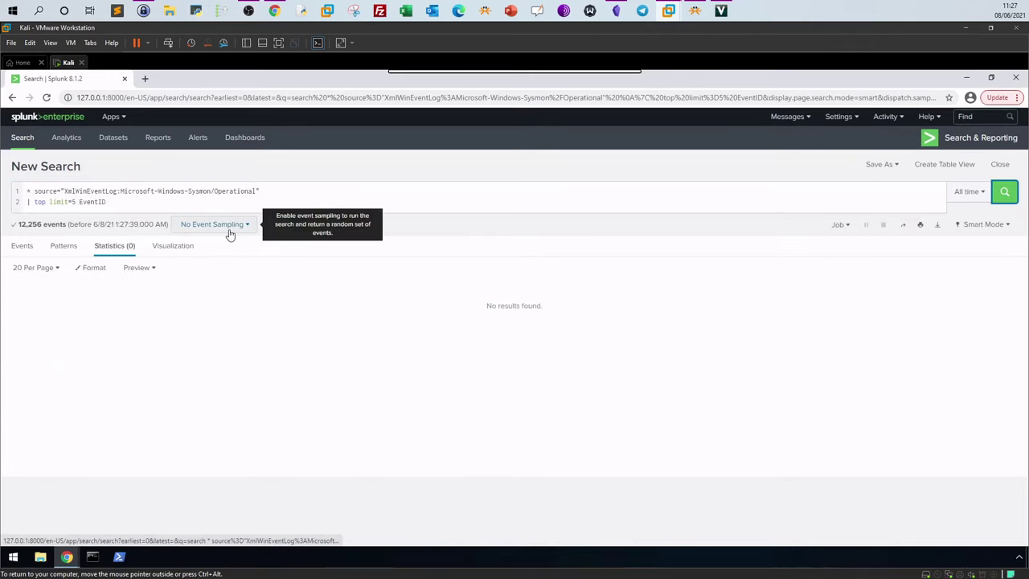
# Step: Check the example query in the TryHackMe room, return to Splunk, and join the top command onto the source filter's line
pyautogui.click(277, 15)
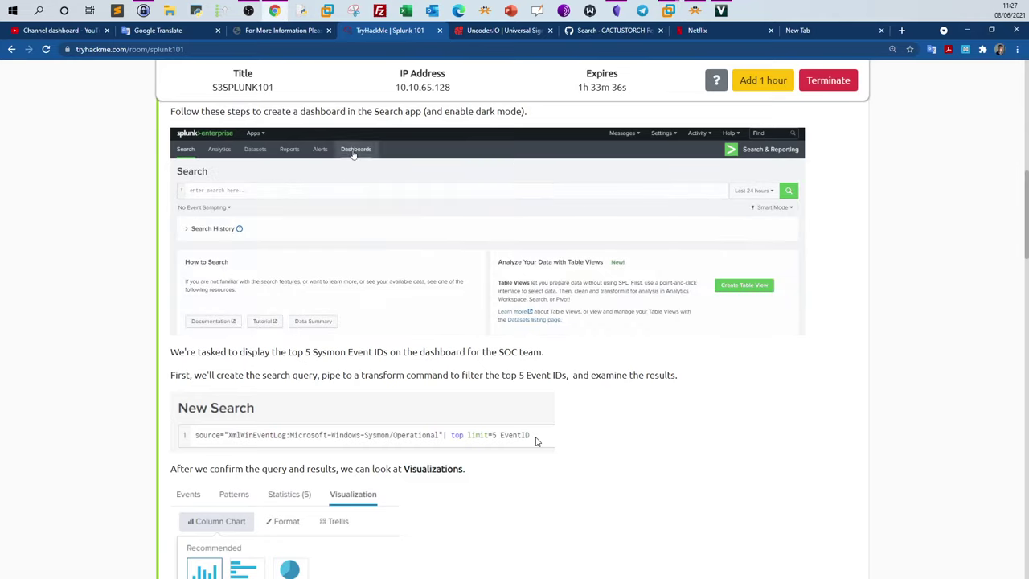
pyautogui.click(668, 10)
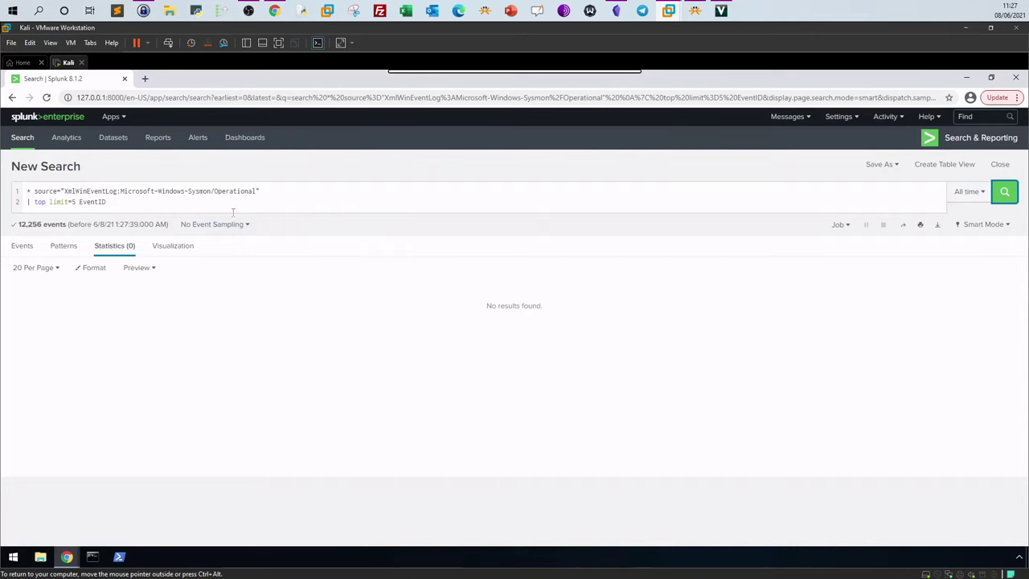
pyautogui.click(28, 201)
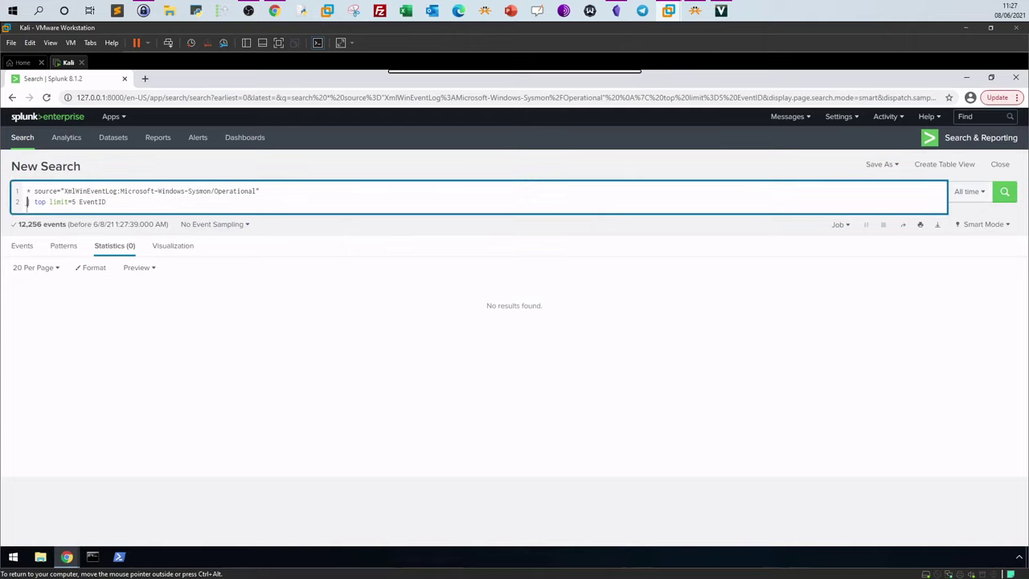
pyautogui.press('BackSpace')
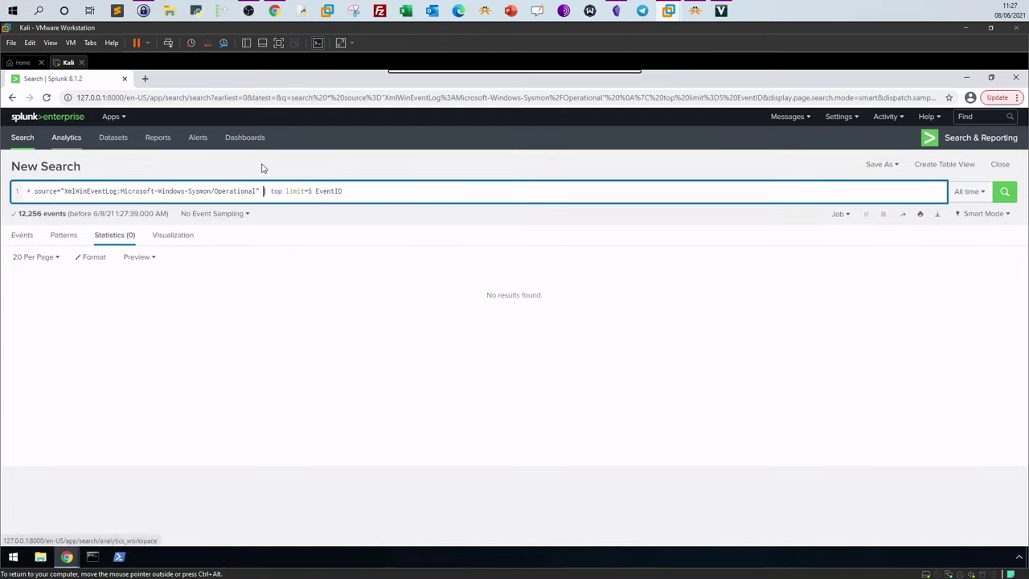
# Step: Append | top limit=5 on a new line after the XmlWinEventLog Sysmon source filter
pyautogui.click(343, 190)
pyautogui.click(343, 190)
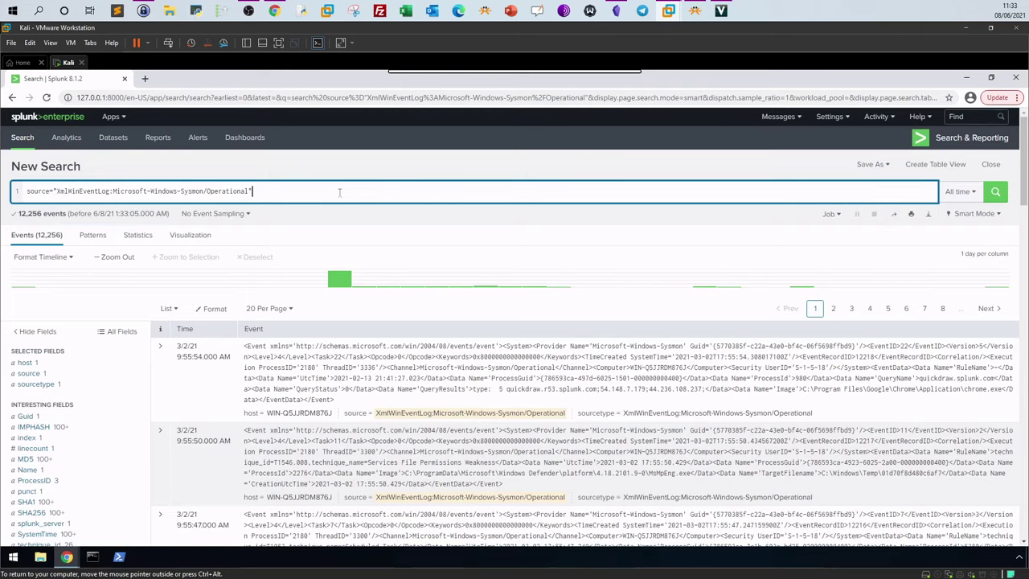
pyautogui.write('|')
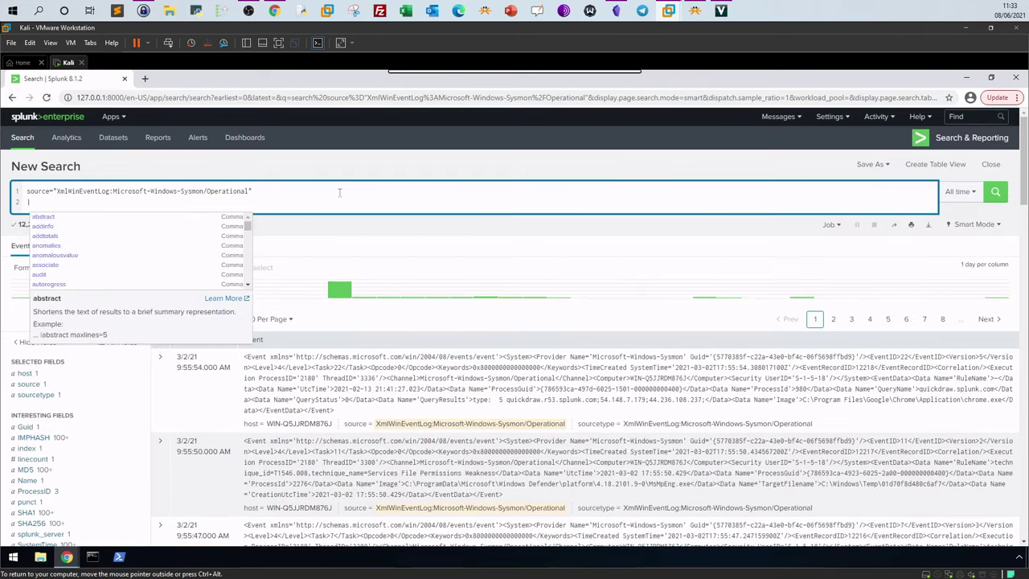
pyautogui.write(' top limit=5')
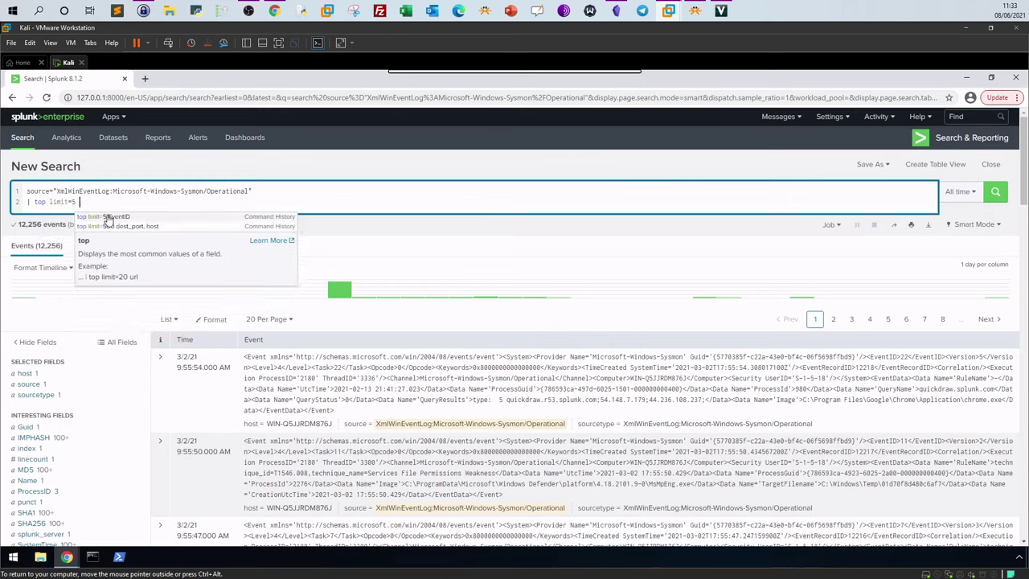
# Step: Start saving the search as a dashboard panel, view the existing dashboard choices, and close the dialog without saving
pyautogui.click(882, 164)
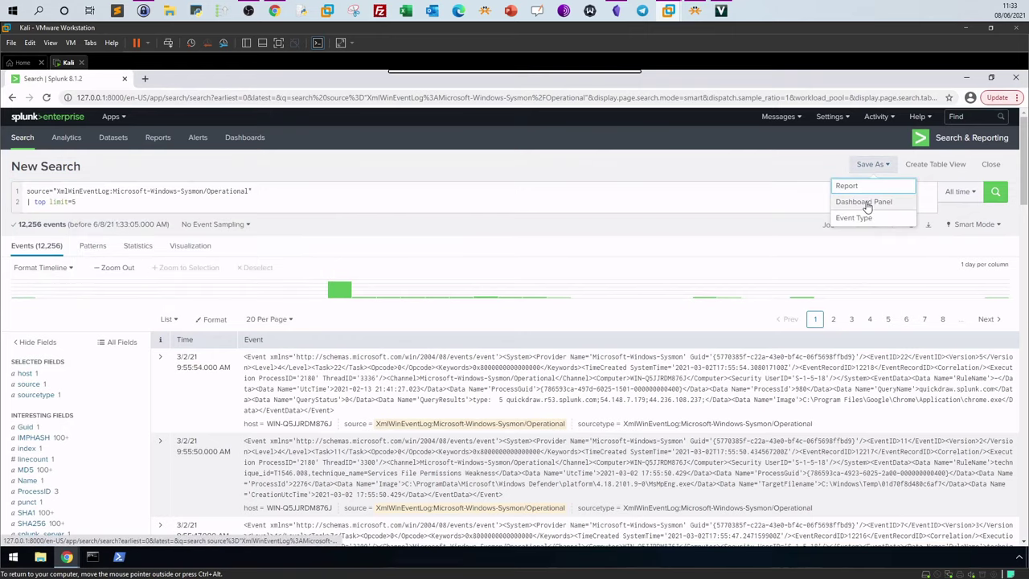
pyautogui.click(863, 203)
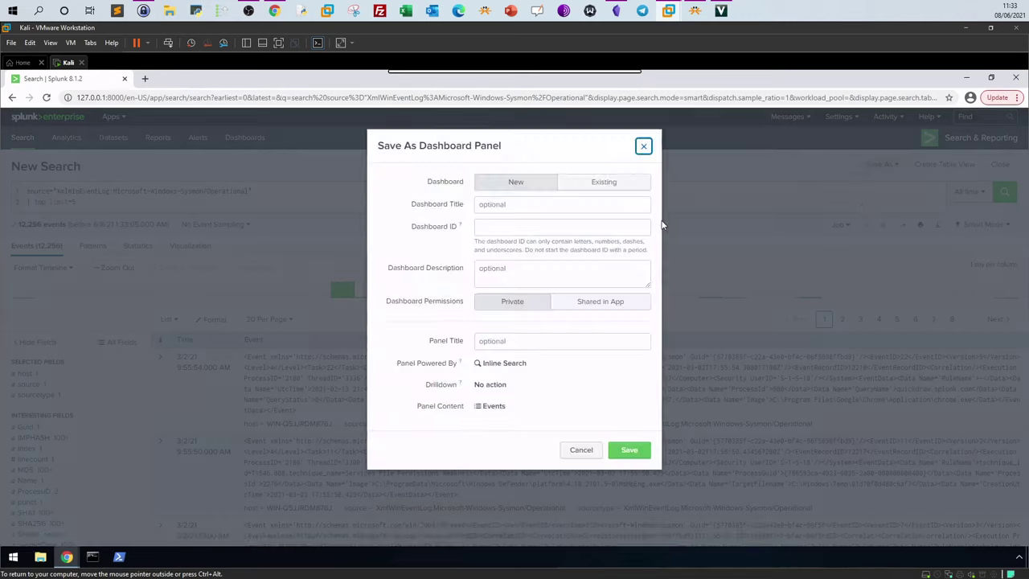
pyautogui.click(601, 183)
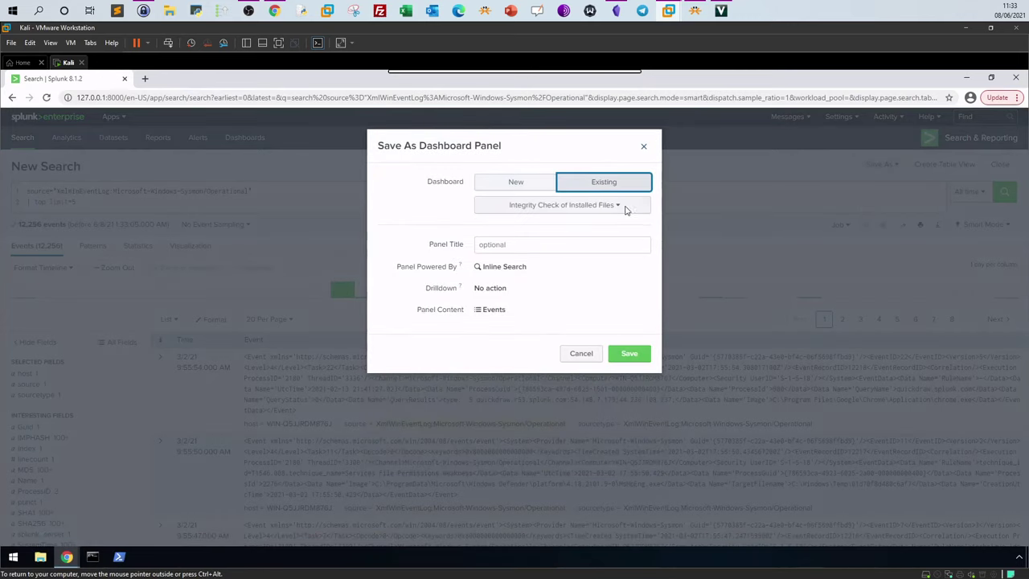
pyautogui.click(592, 207)
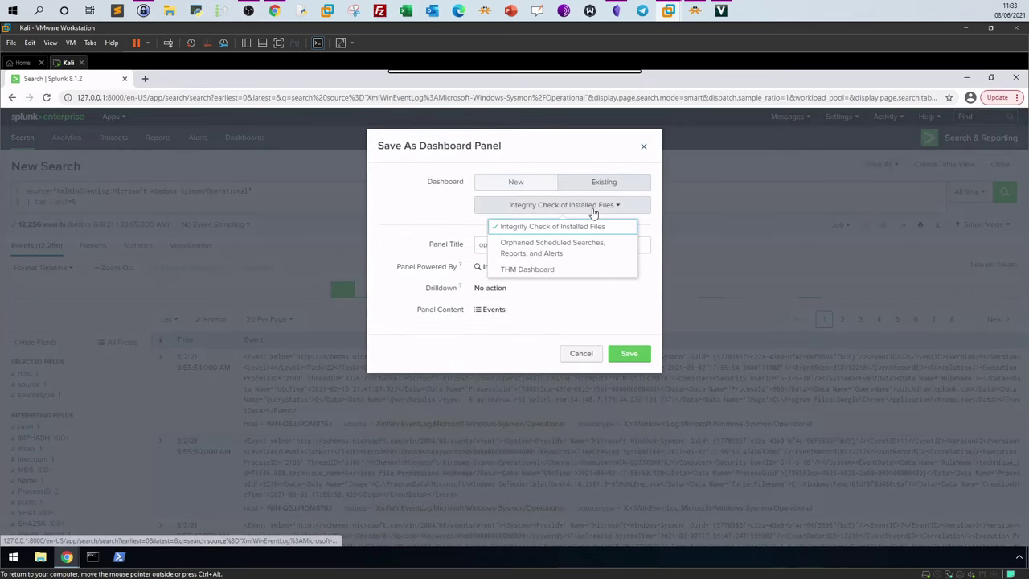
pyautogui.click(560, 298)
pyautogui.click(323, 146)
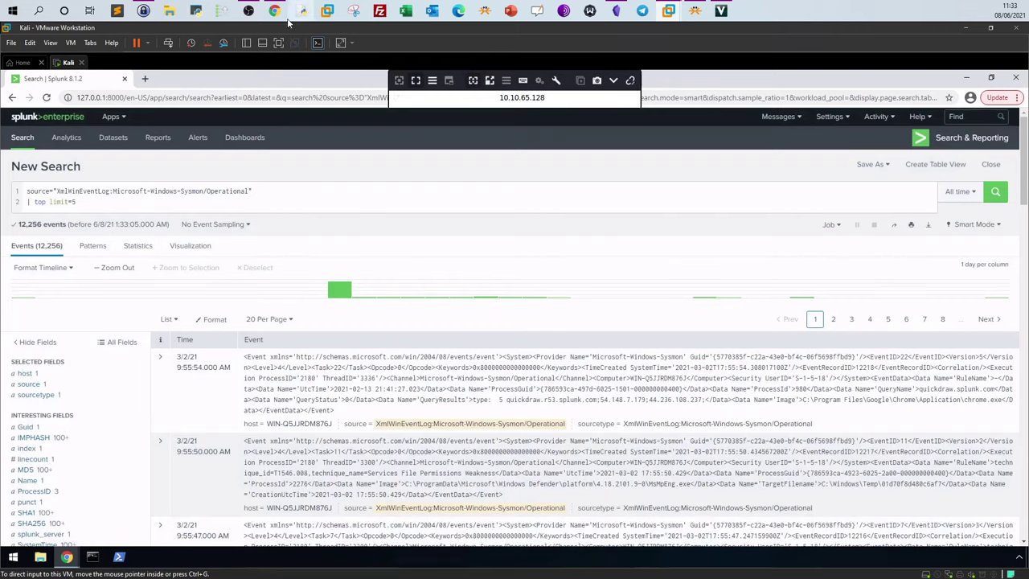
# Step: Switch to the TryHackMe room, look through the rest of the dashboards task, and expand Task 8 Alerts
pyautogui.click(274, 11)
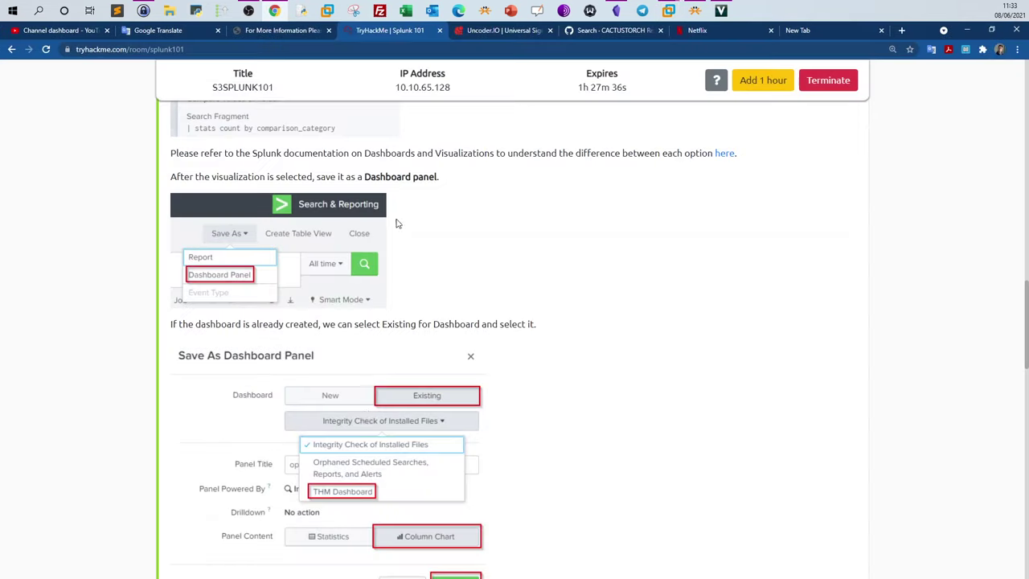
pyautogui.scroll(-15, 372, 410)
pyautogui.scroll(-5, 367, 422)
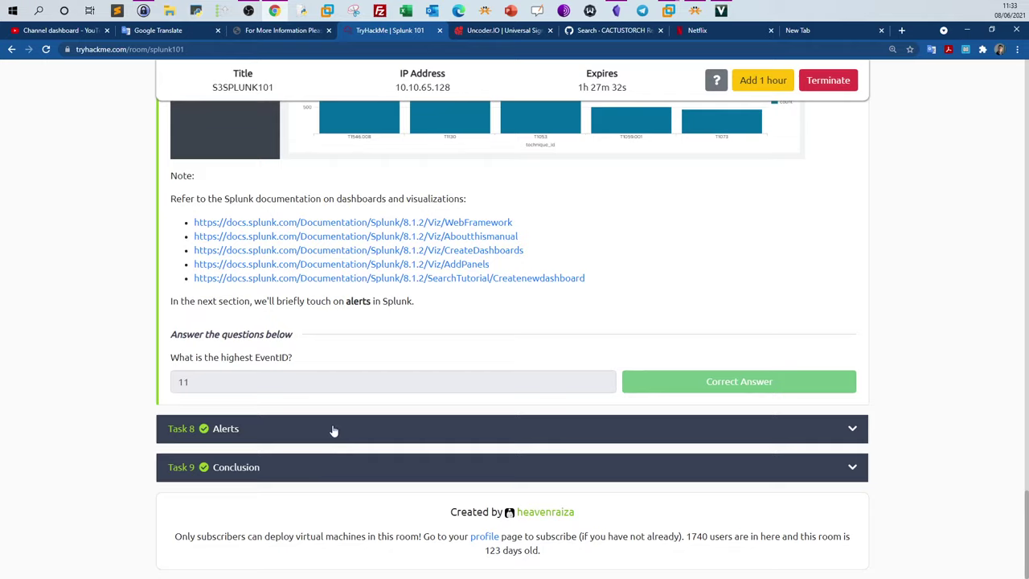
pyautogui.click(331, 431)
pyautogui.scroll(15, 376, 380)
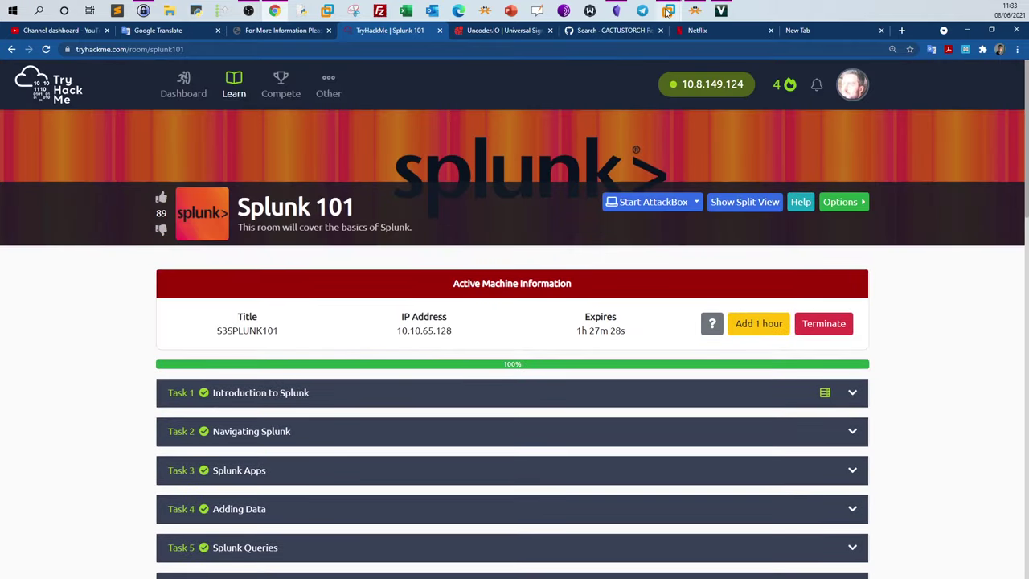
# Step: Return to Splunk in the virtual machine and open the Alerts page of Search & Reporting
pyautogui.moveTo(668, 10)
pyautogui.click(715, 64)
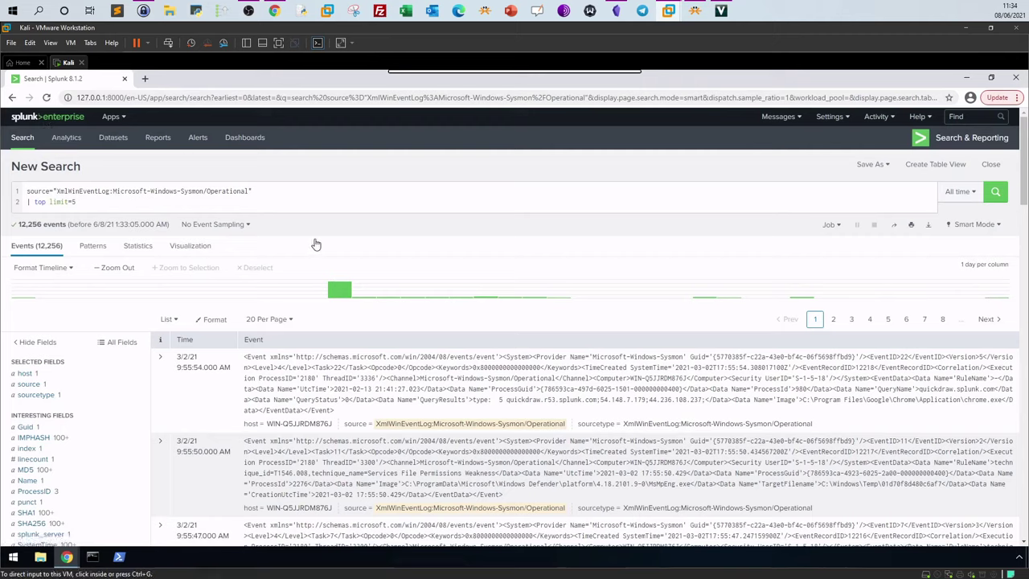
pyautogui.click(196, 142)
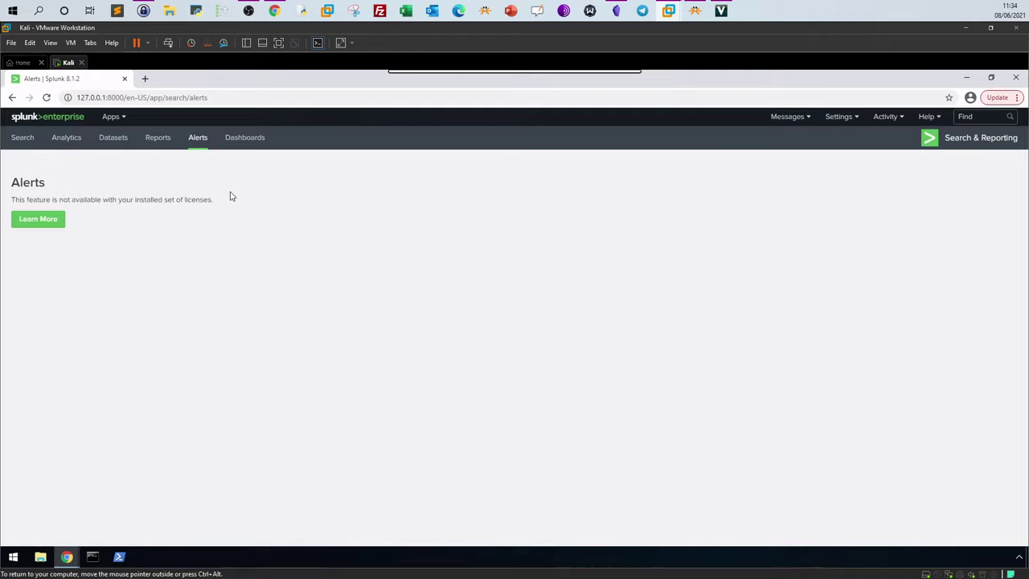
# Step: Switch back to the TryHackMe room and read through the Alerts task to its closing question
pyautogui.hotkey('ctrl', 'alt')
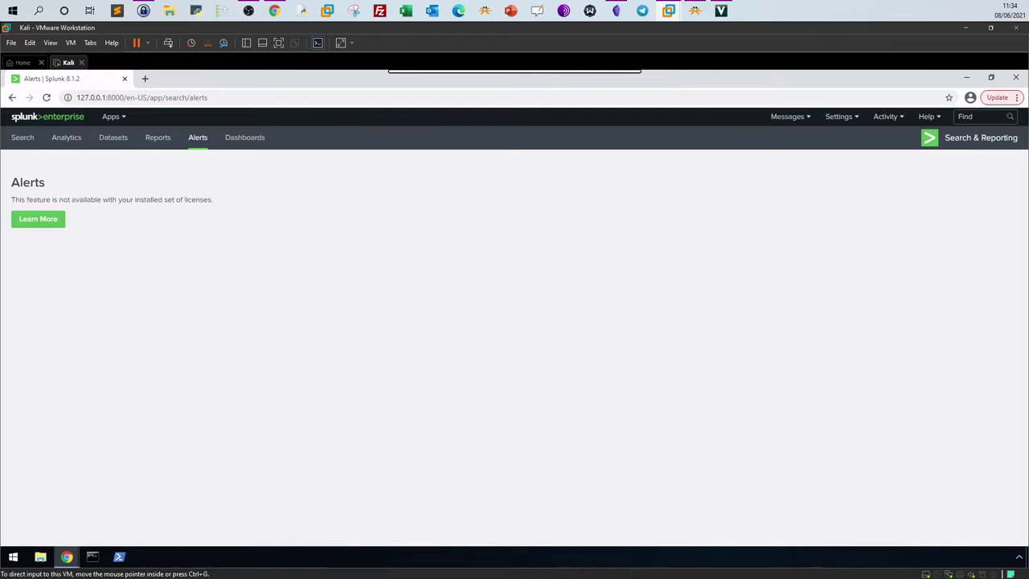
pyautogui.click(274, 11)
pyautogui.scroll(-20, 318, 128)
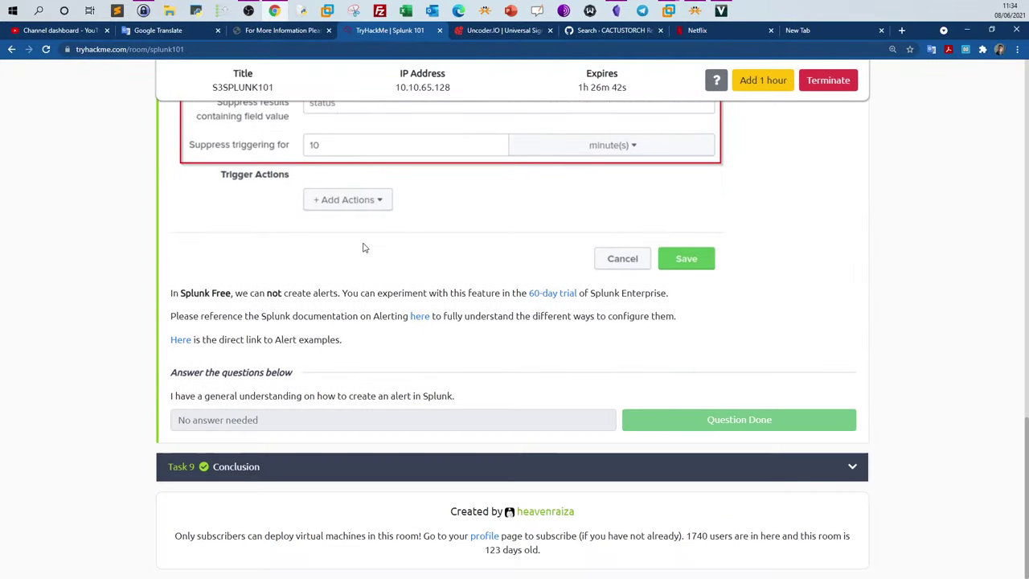